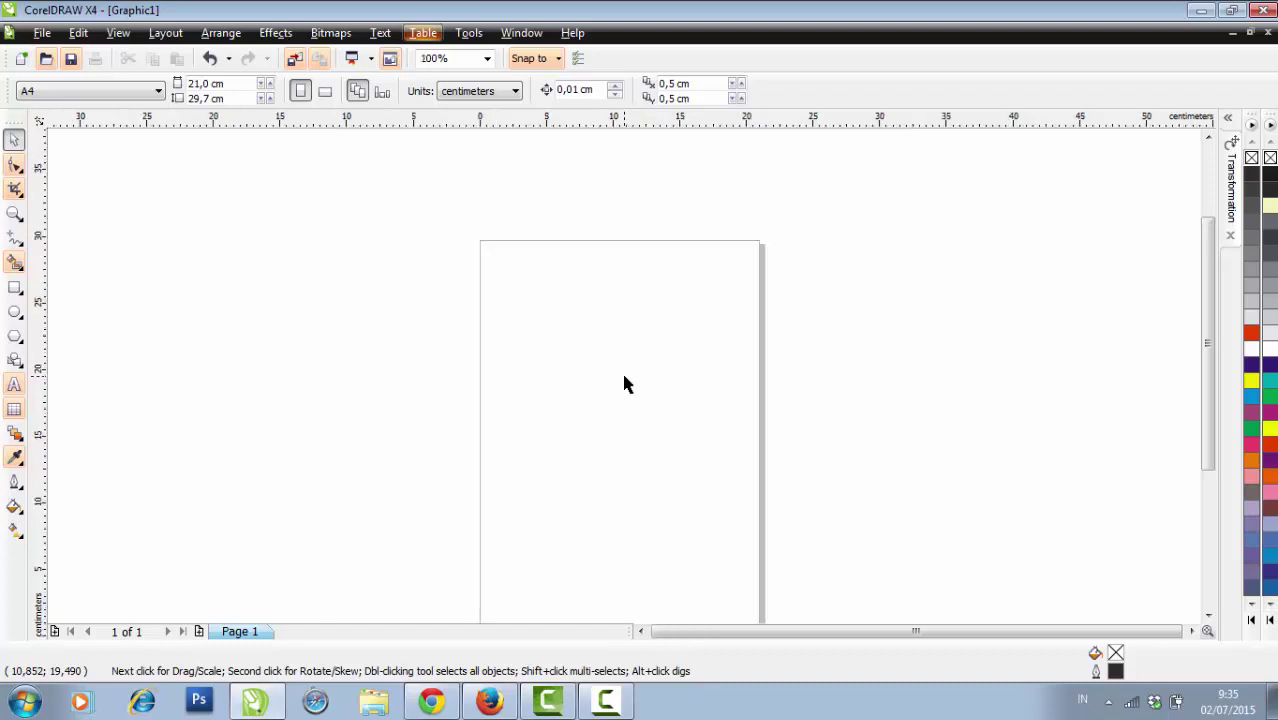
Step: Switch the A4 page to landscape orientation
click(325, 92)
scroll(597, 345, down, 1)
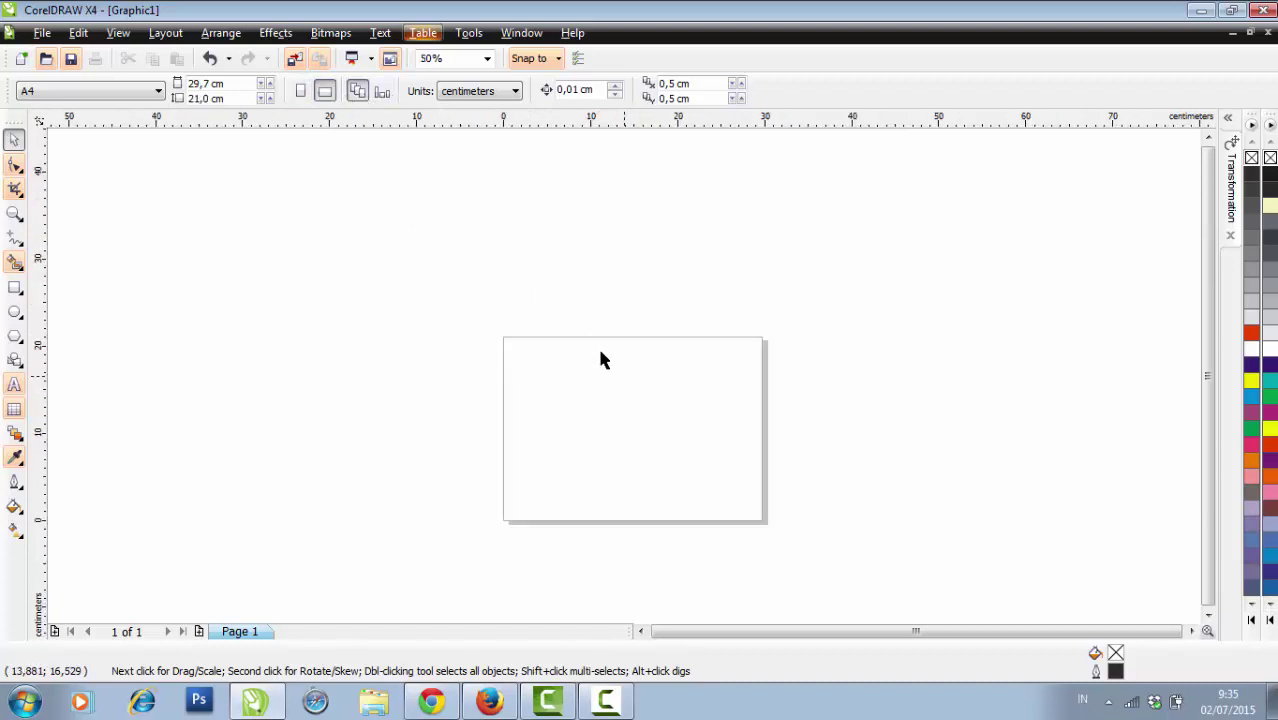
scroll(597, 345, up, 2)
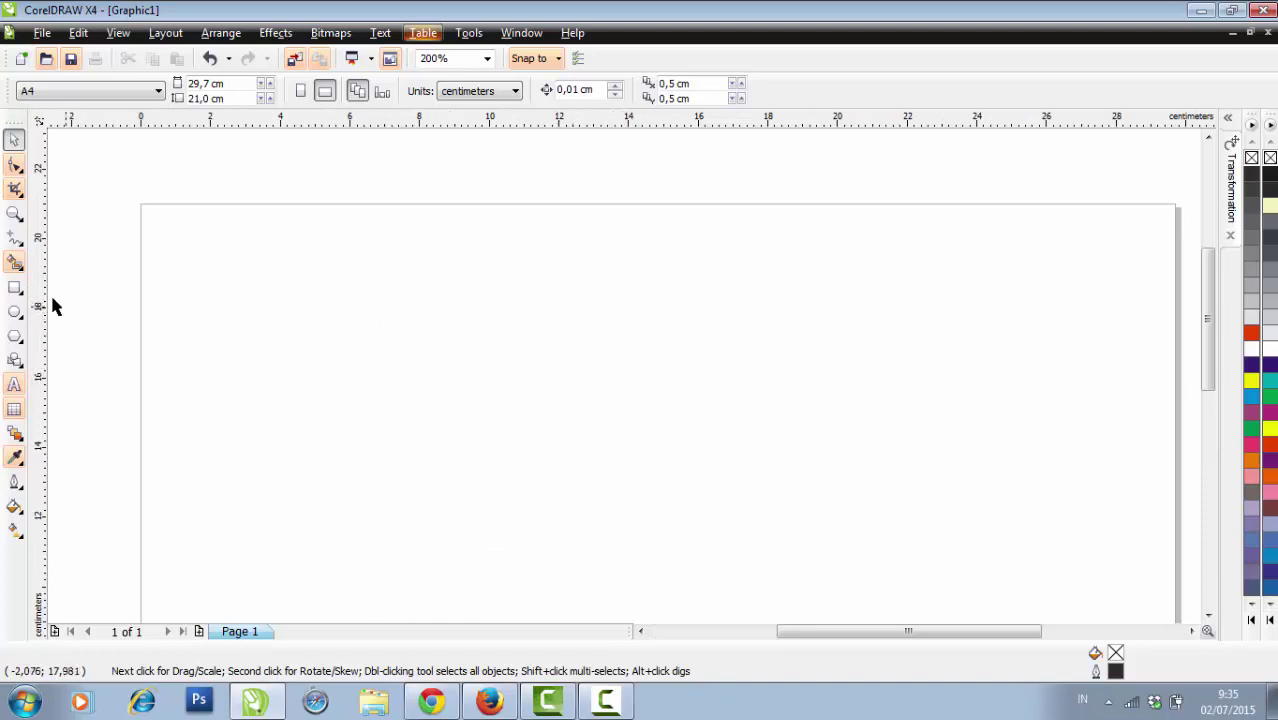
Step: Draw a rectangle near the page's upper-left corner and size it to 3 cm wide by 1 cm high
click(14, 288)
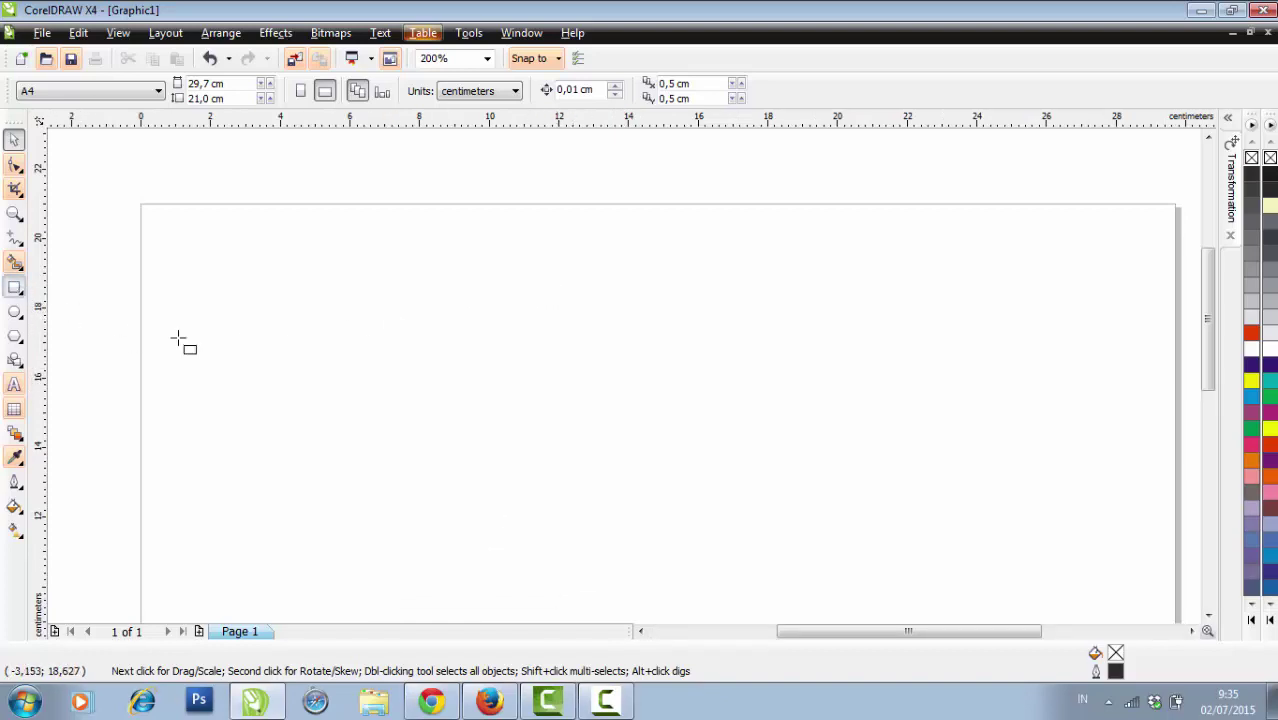
drag(178, 339, 294, 369)
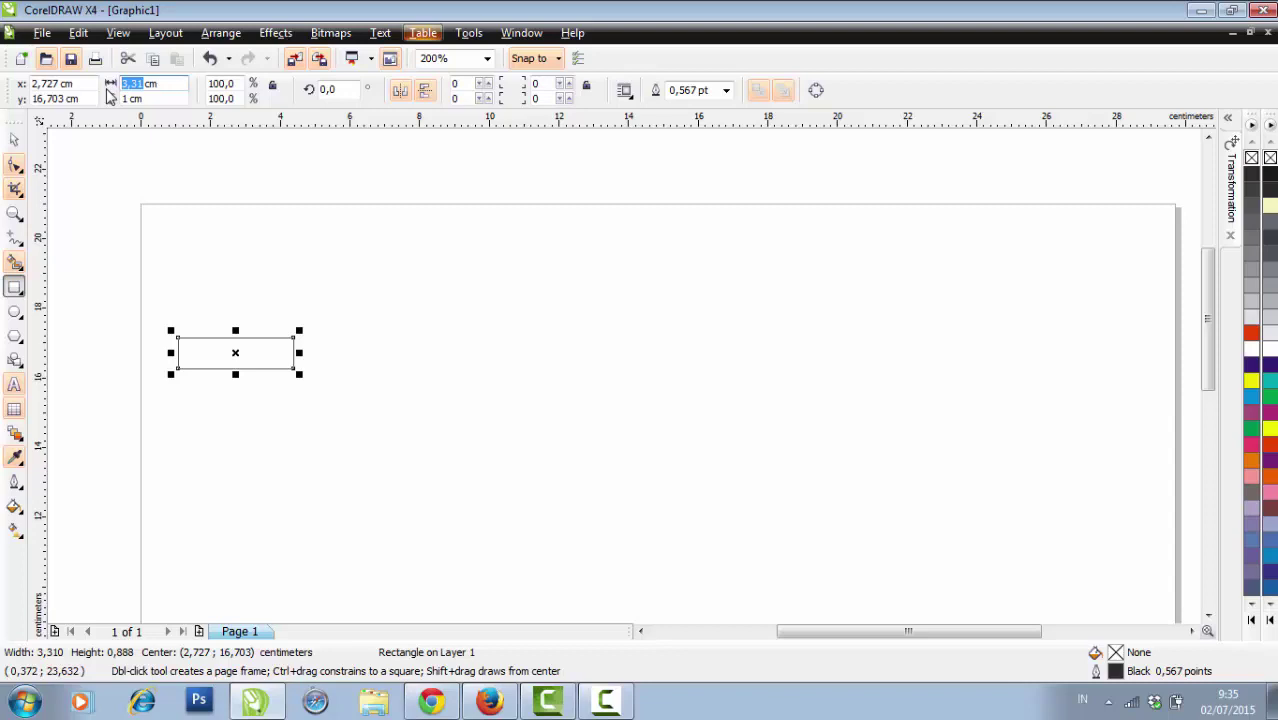
key(Return)
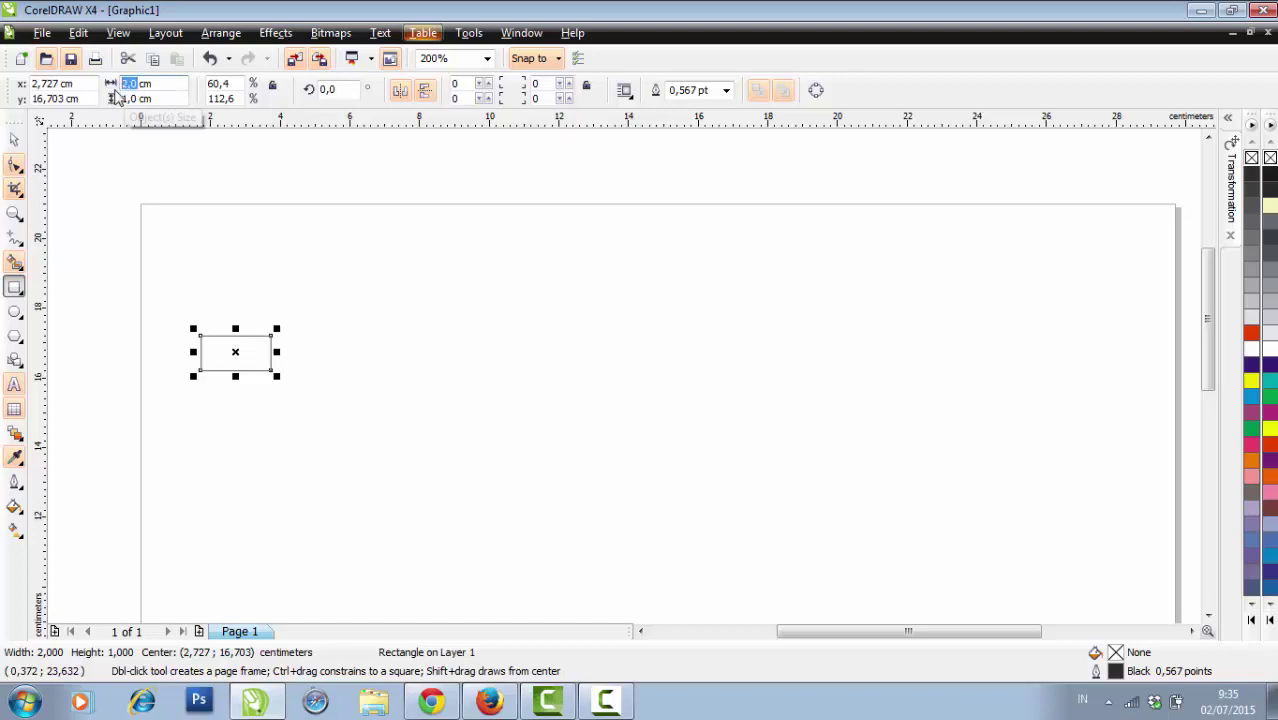
text(3)
key(Return)
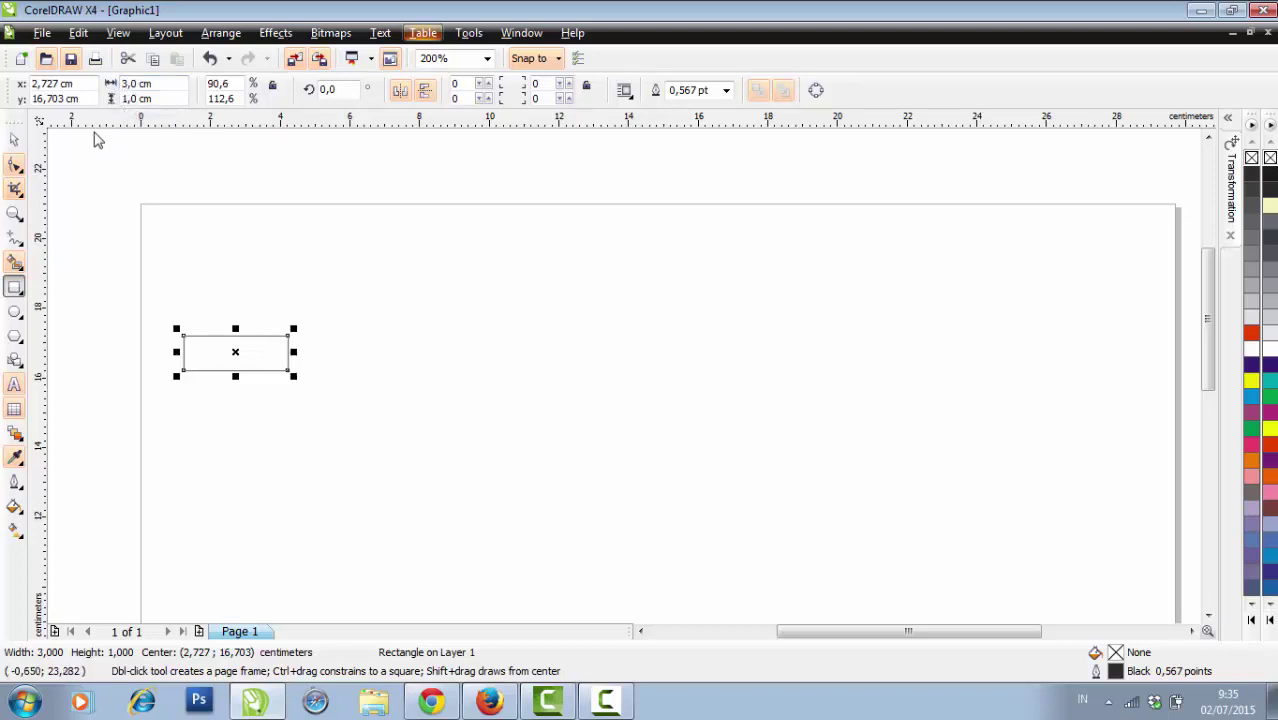
click(14, 140)
click(300, 354)
click(287, 355)
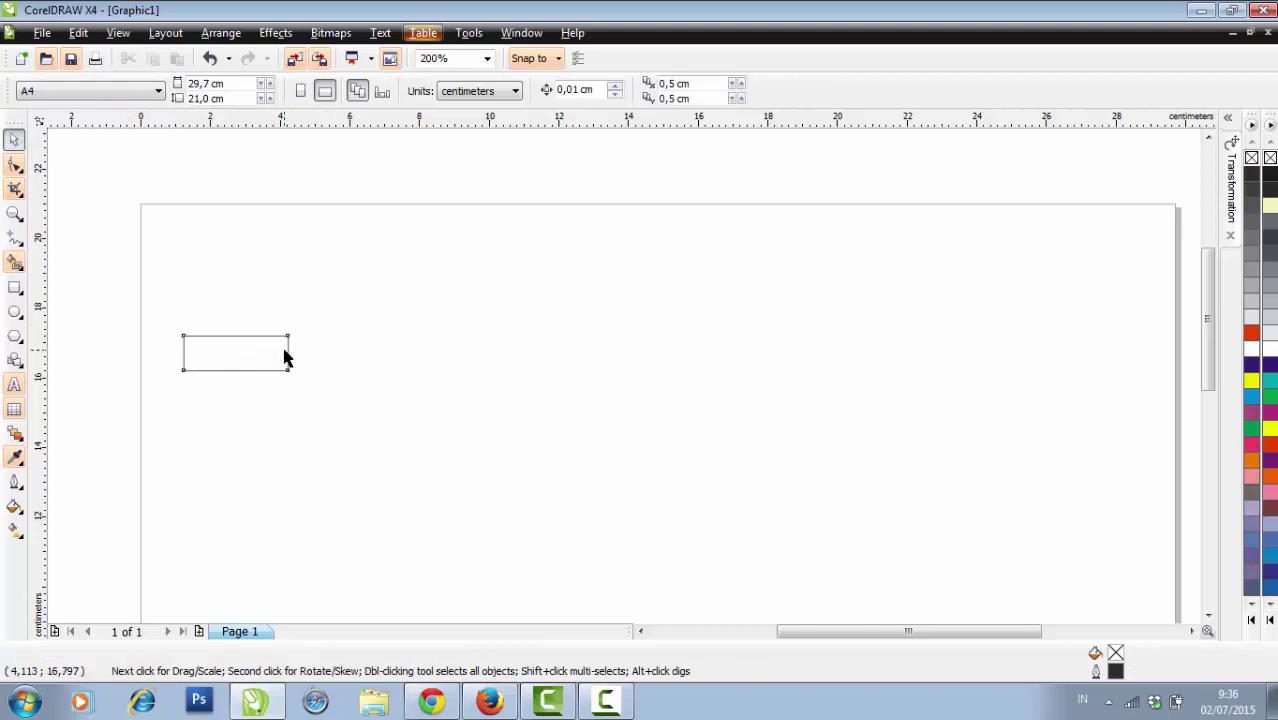
click(339, 397)
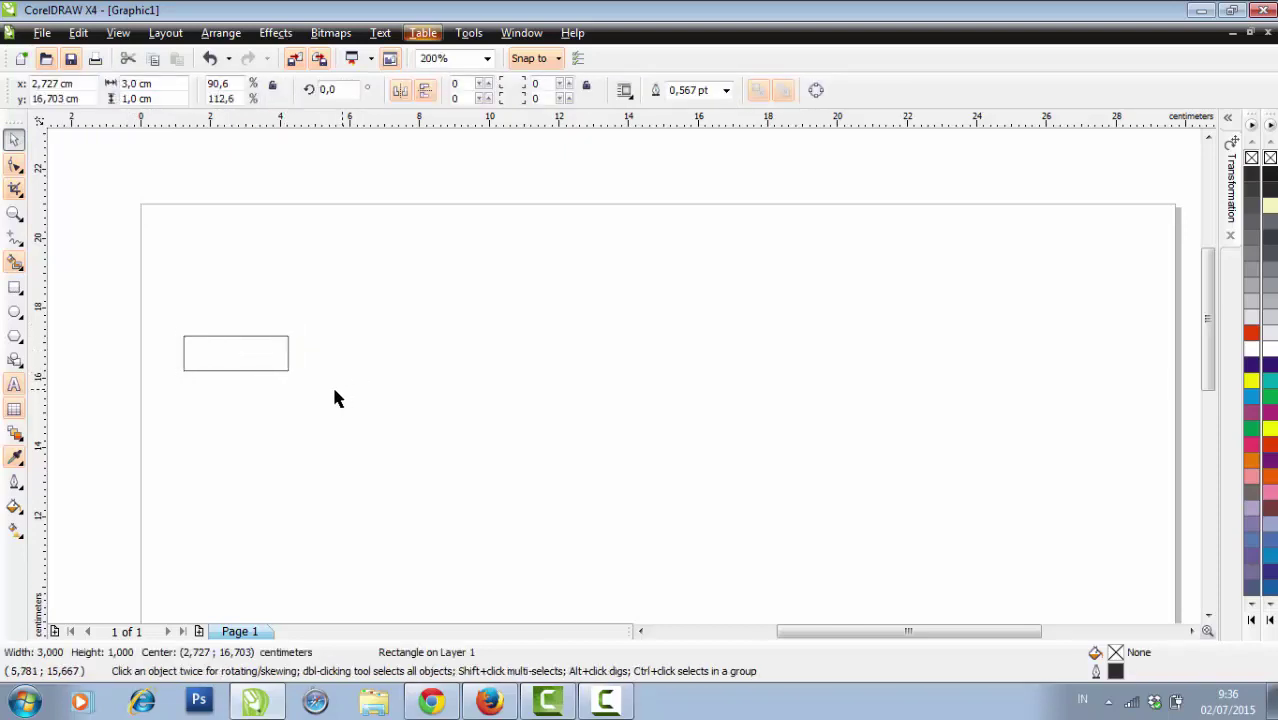
click(265, 360)
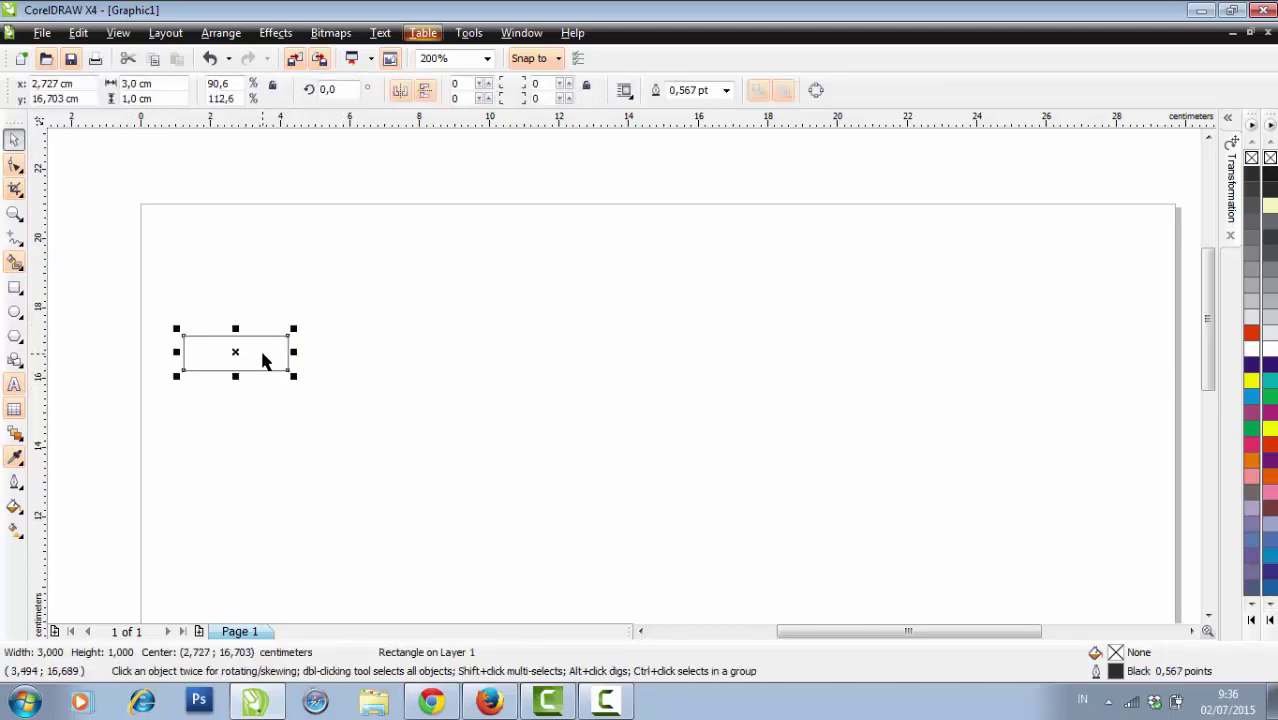
Step: Add the artistic text "BANYAKNYA" just above the rectangle
key(F8)
click(226, 296)
text(B)
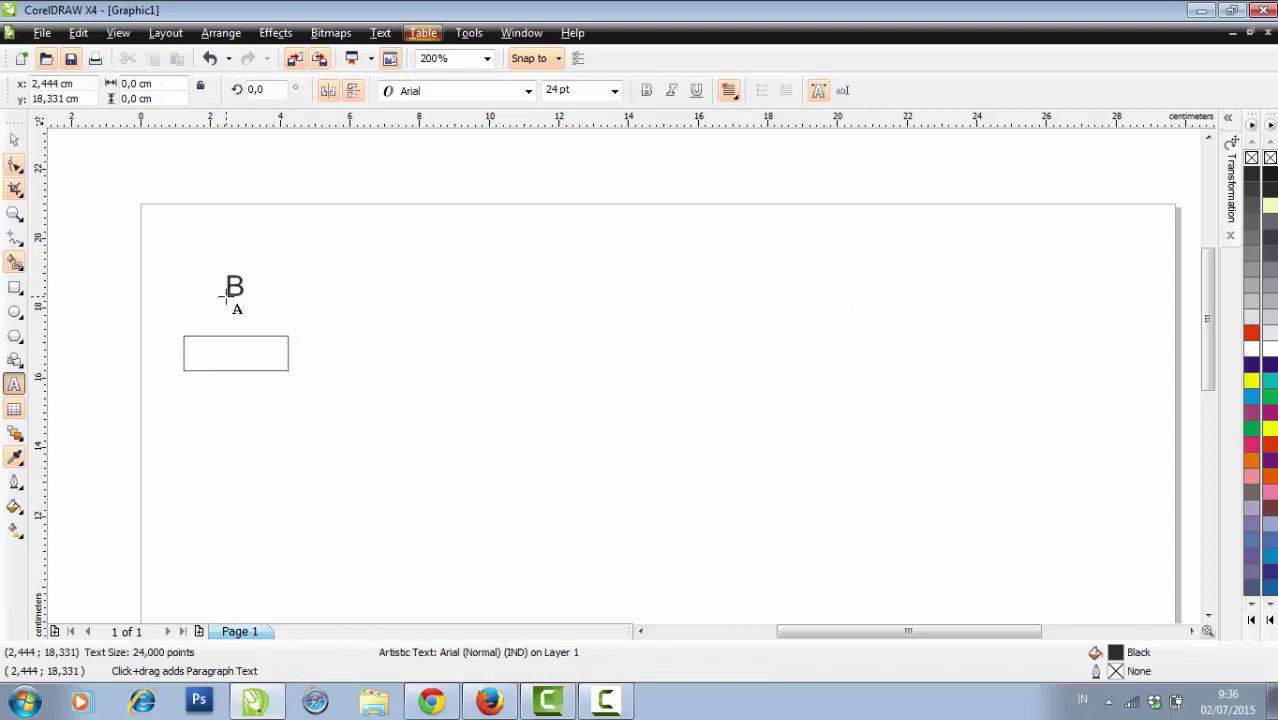
text(ANYAKNYA)
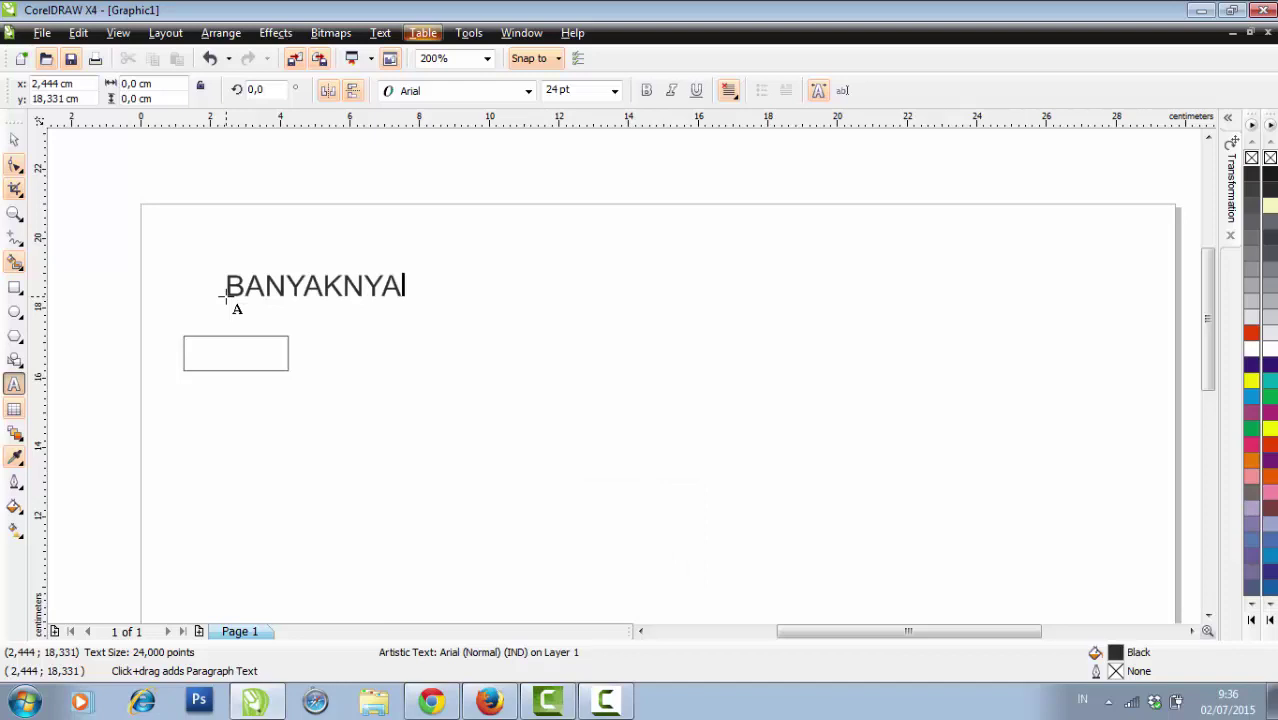
click(14, 140)
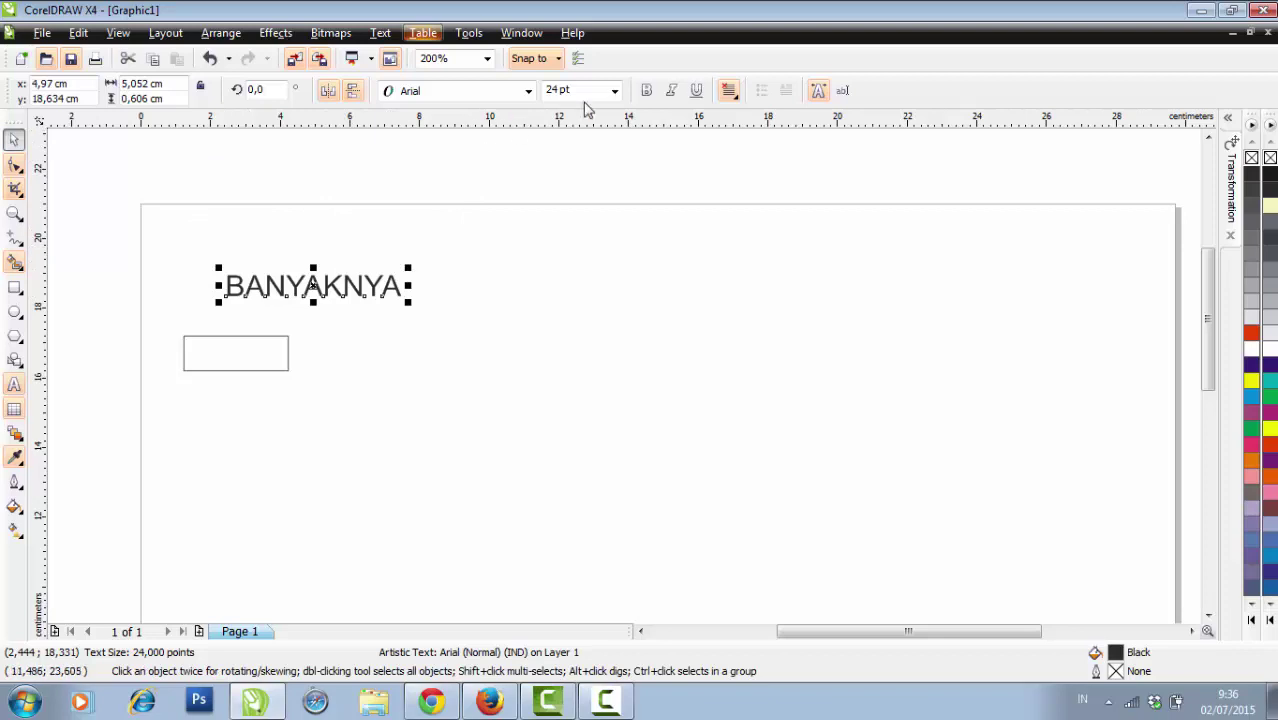
Step: Set the BANYAKNYA text to 16 pt and move it onto the rectangle
click(614, 91)
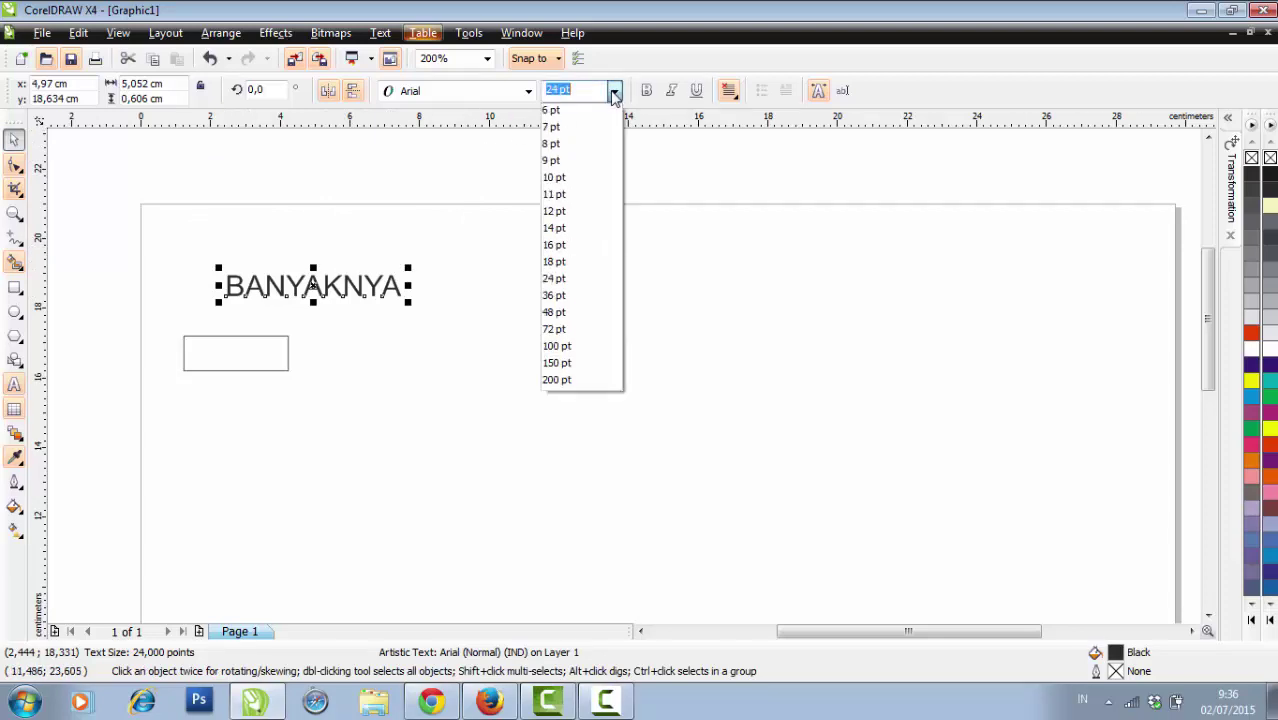
click(592, 248)
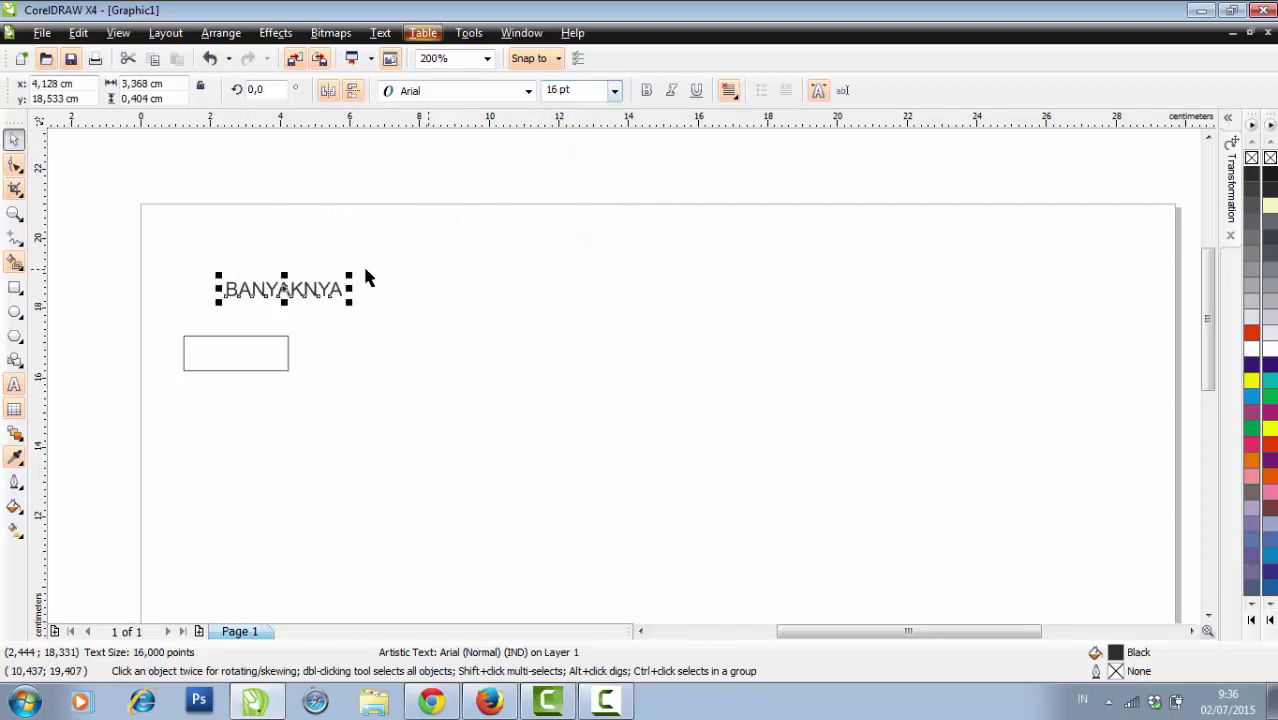
click(292, 252)
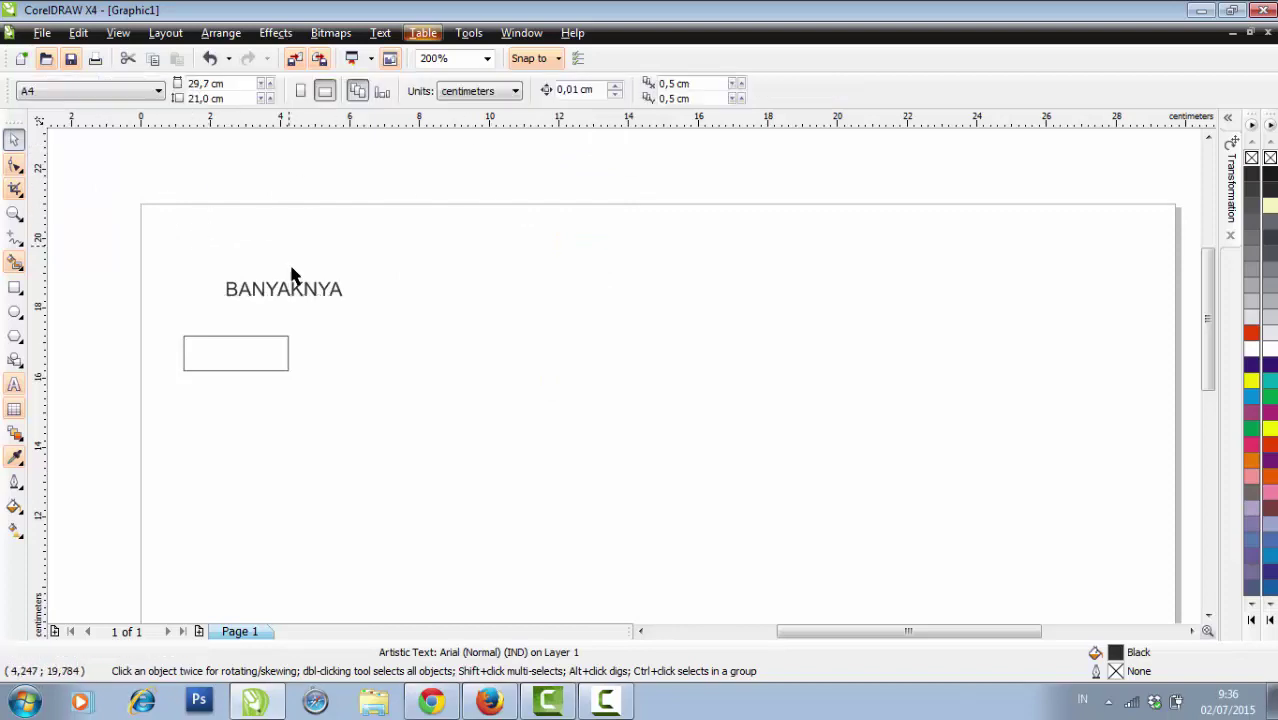
drag(310, 298, 268, 352)
scroll(284, 348, up, 1)
scroll(622, 375, down, 1)
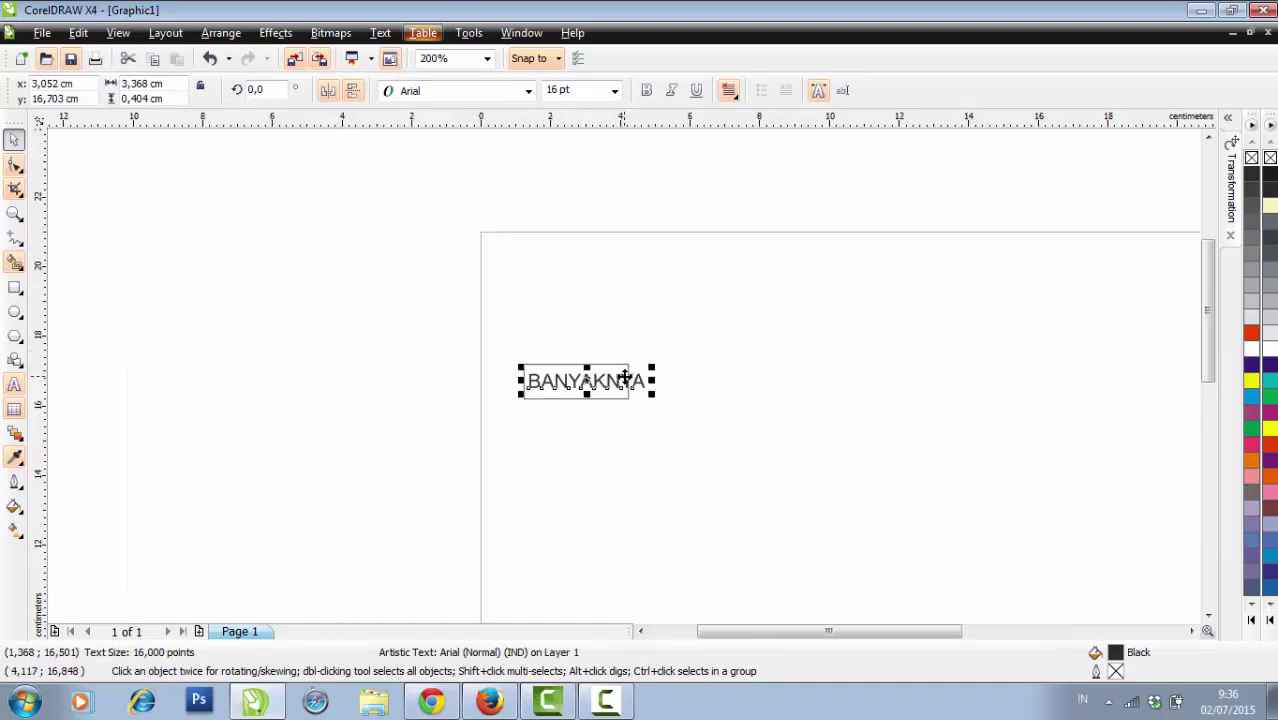
Step: Reduce the BANYAKNYA text's font size to 14 pt
click(614, 91)
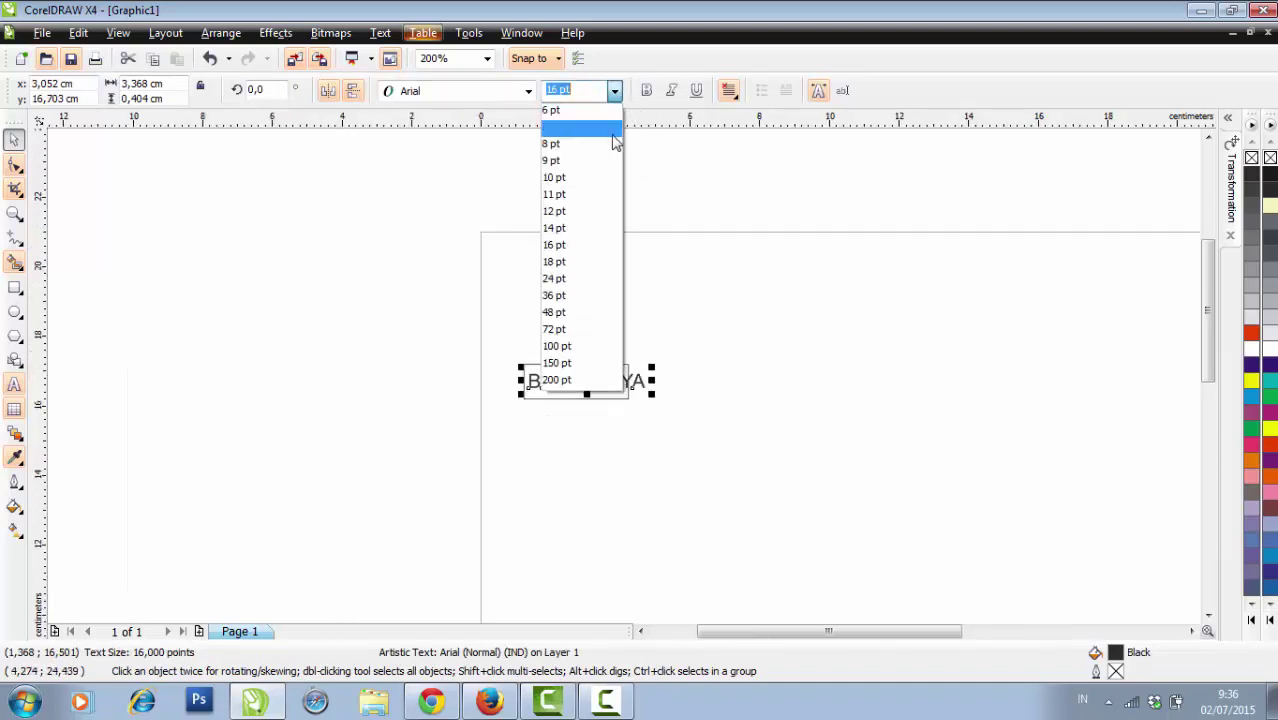
click(585, 228)
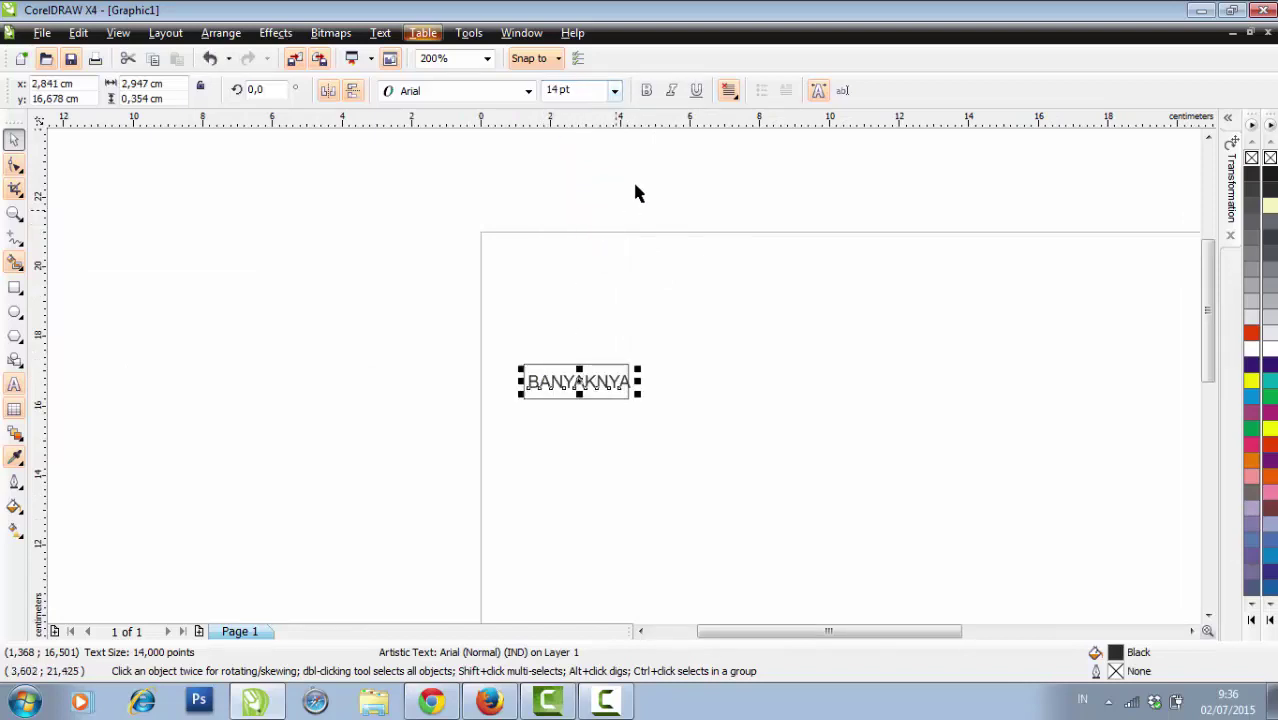
click(629, 251)
scroll(606, 387, up, 1)
click(626, 385)
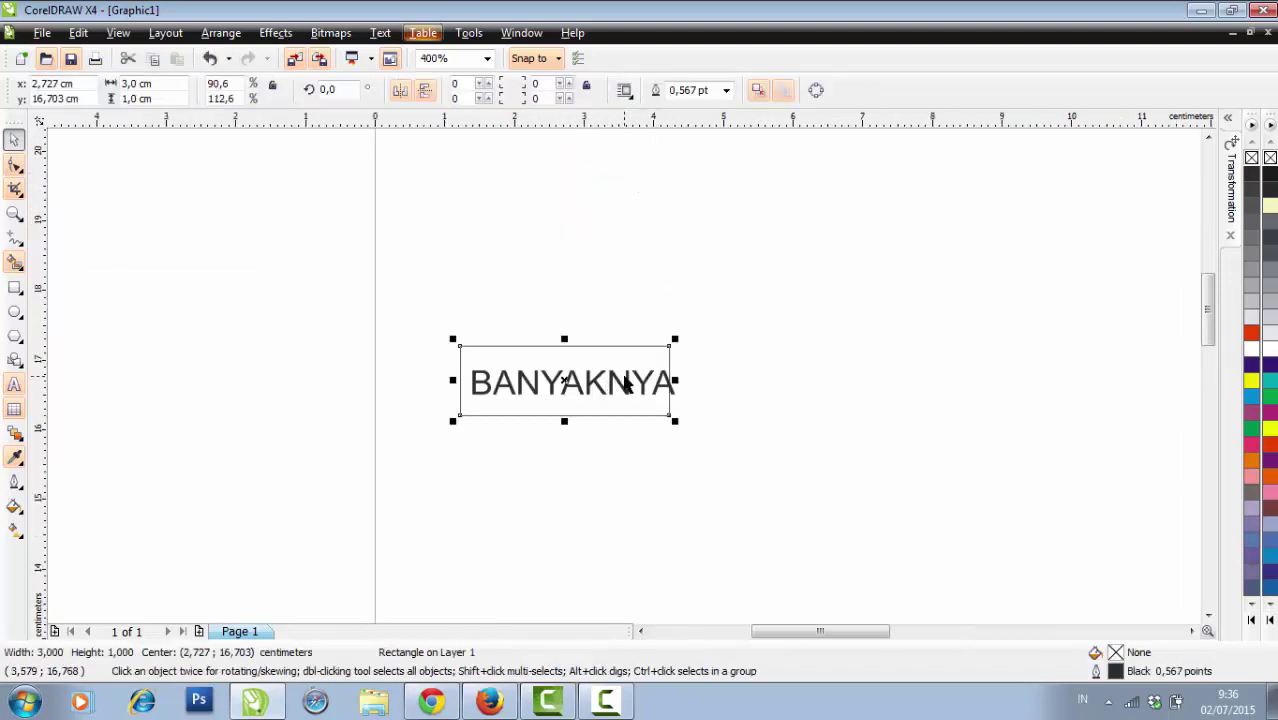
click(697, 383)
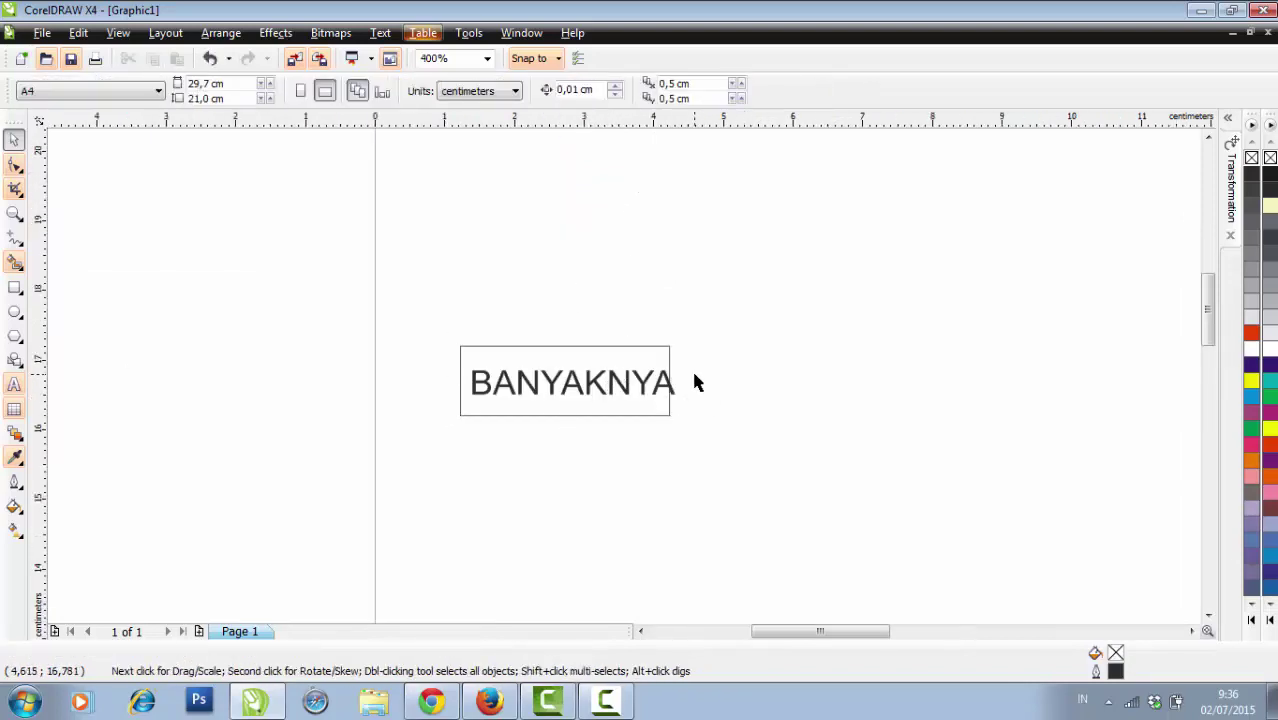
Step: Shift the BANYAKNYA text left inside the rectangle and centre it on the rectangle both ways
click(645, 393)
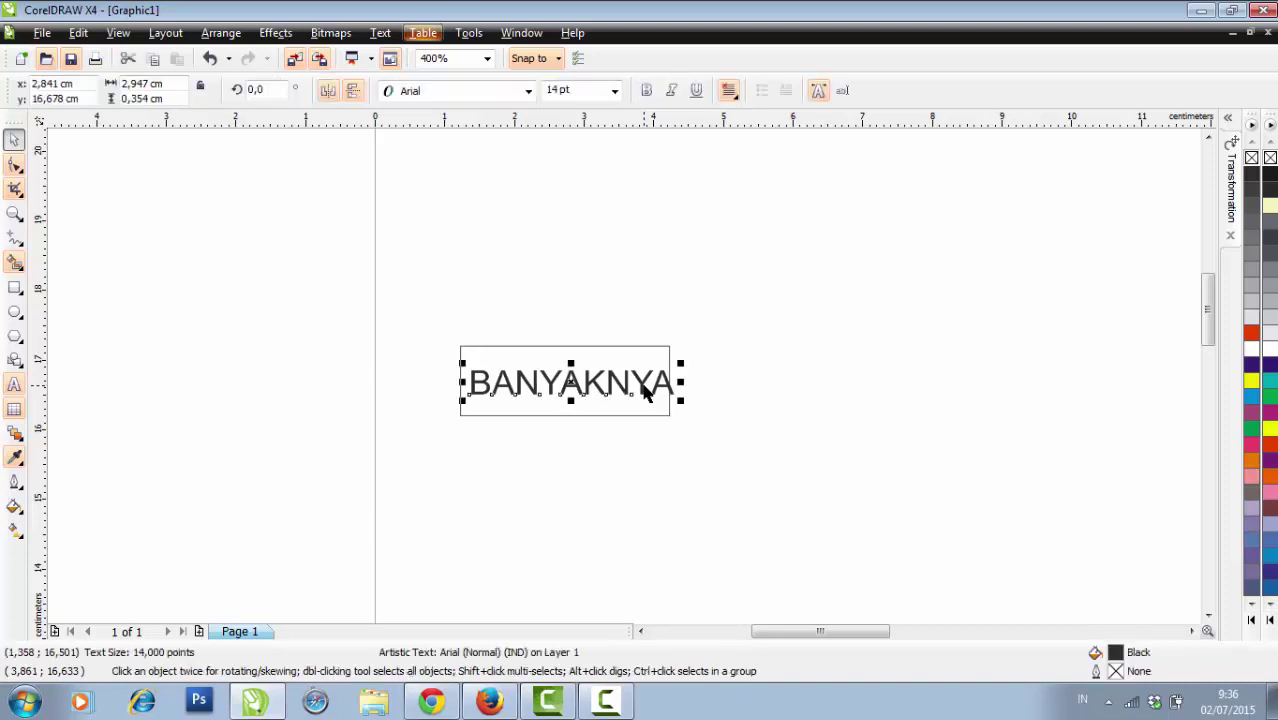
drag(645, 393, 638, 393)
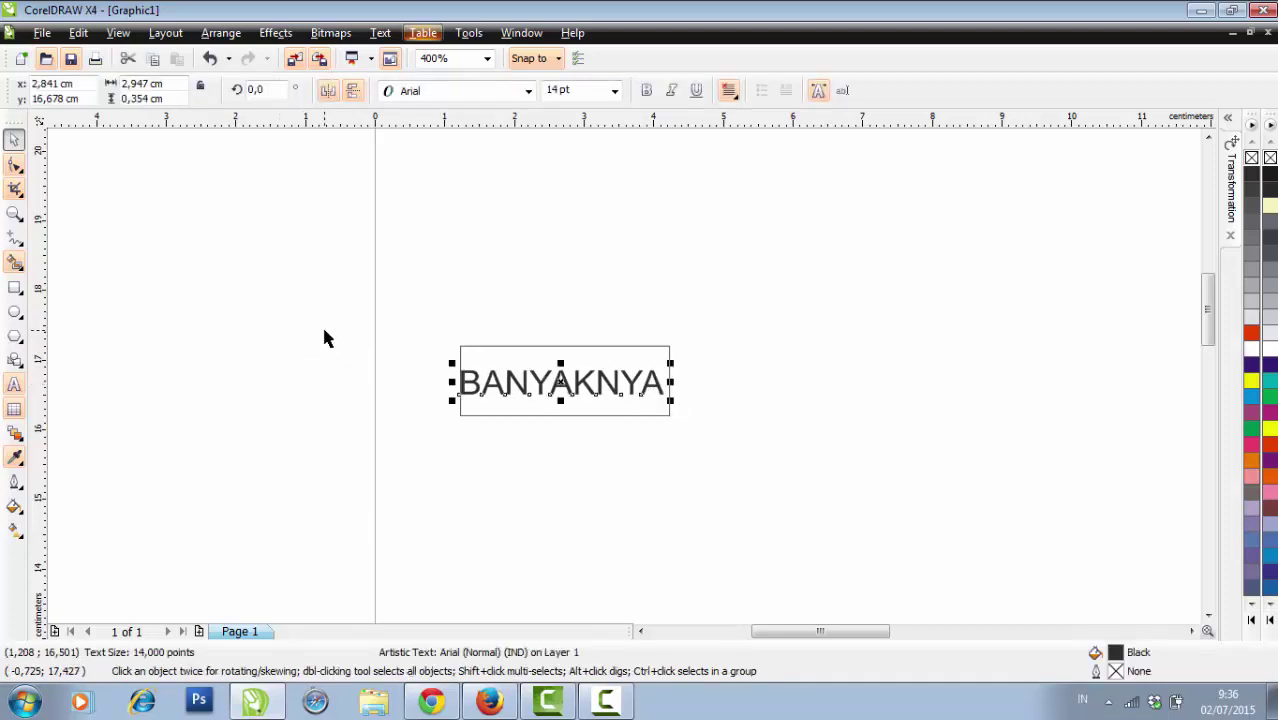
click(277, 268)
click(545, 385)
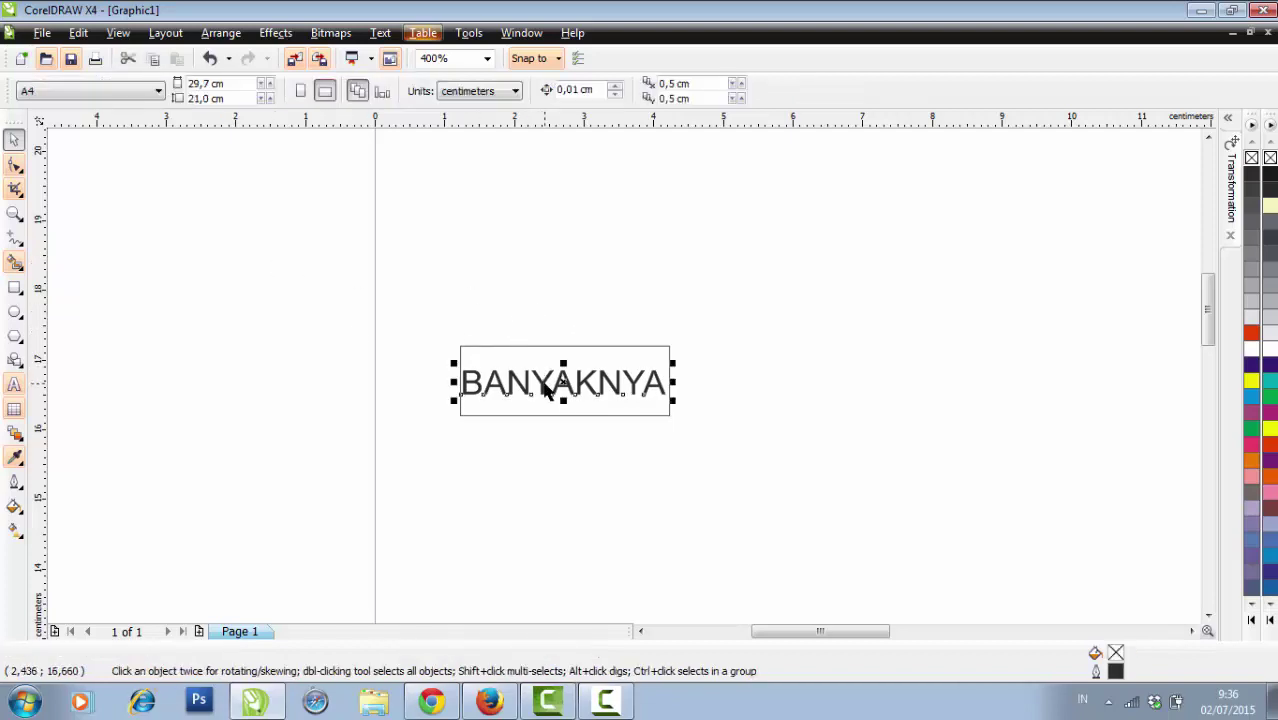
shift+click(616, 366)
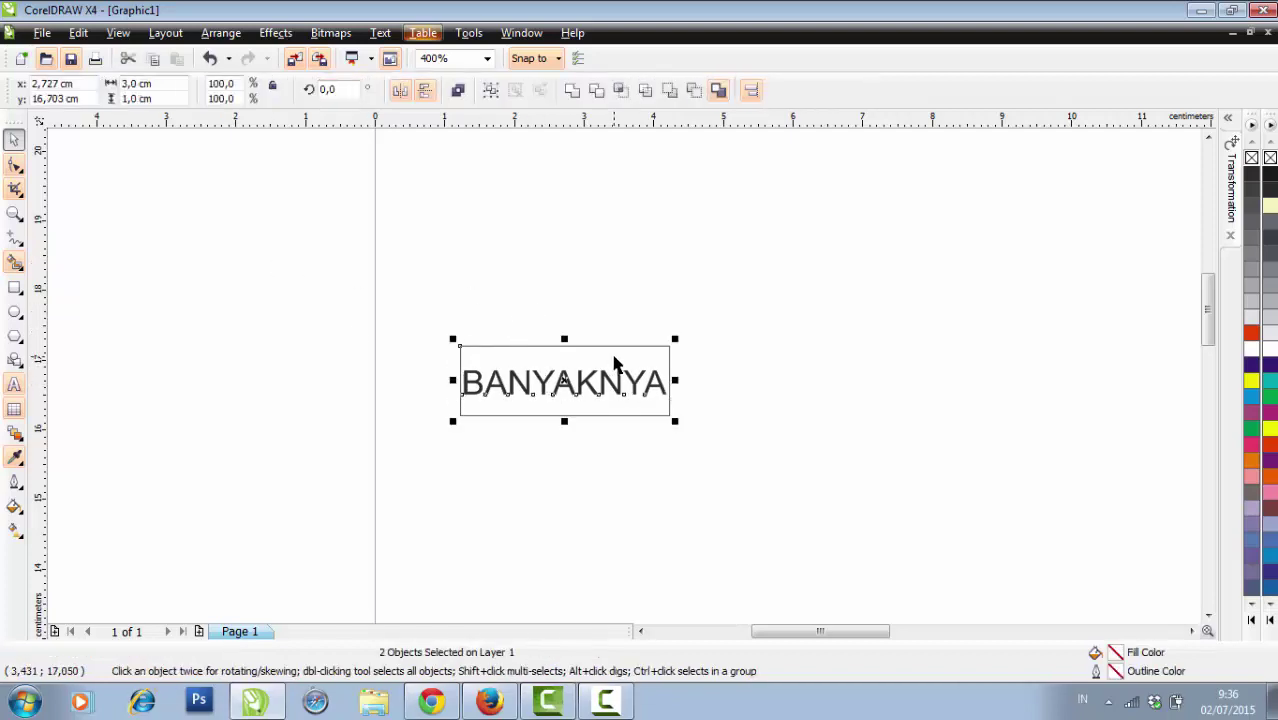
click(310, 385)
key(ctrl+a)
scroll(603, 380, up, 1)
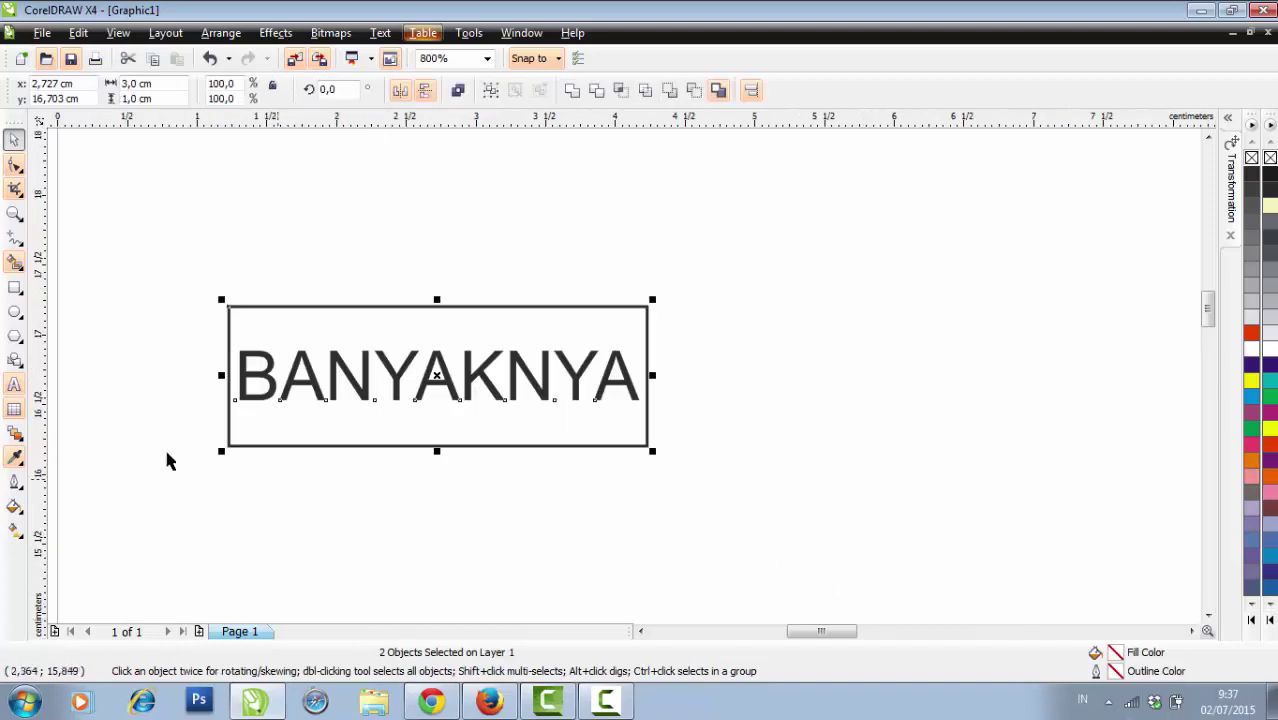
Step: Narrow the BANYAKNYA text slightly so it clears the rectangle's sides, keeping it centred in the rectangle
click(141, 457)
click(575, 391)
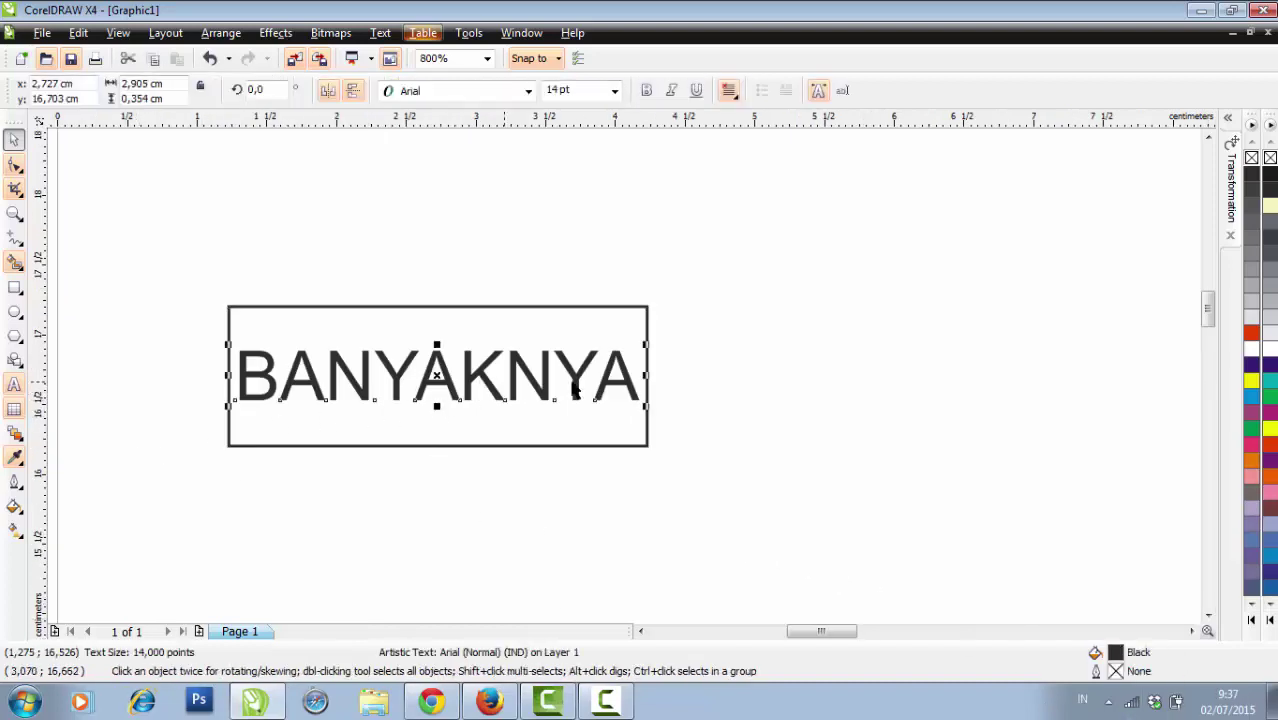
drag(651, 383, 643, 383)
shift+click(613, 442)
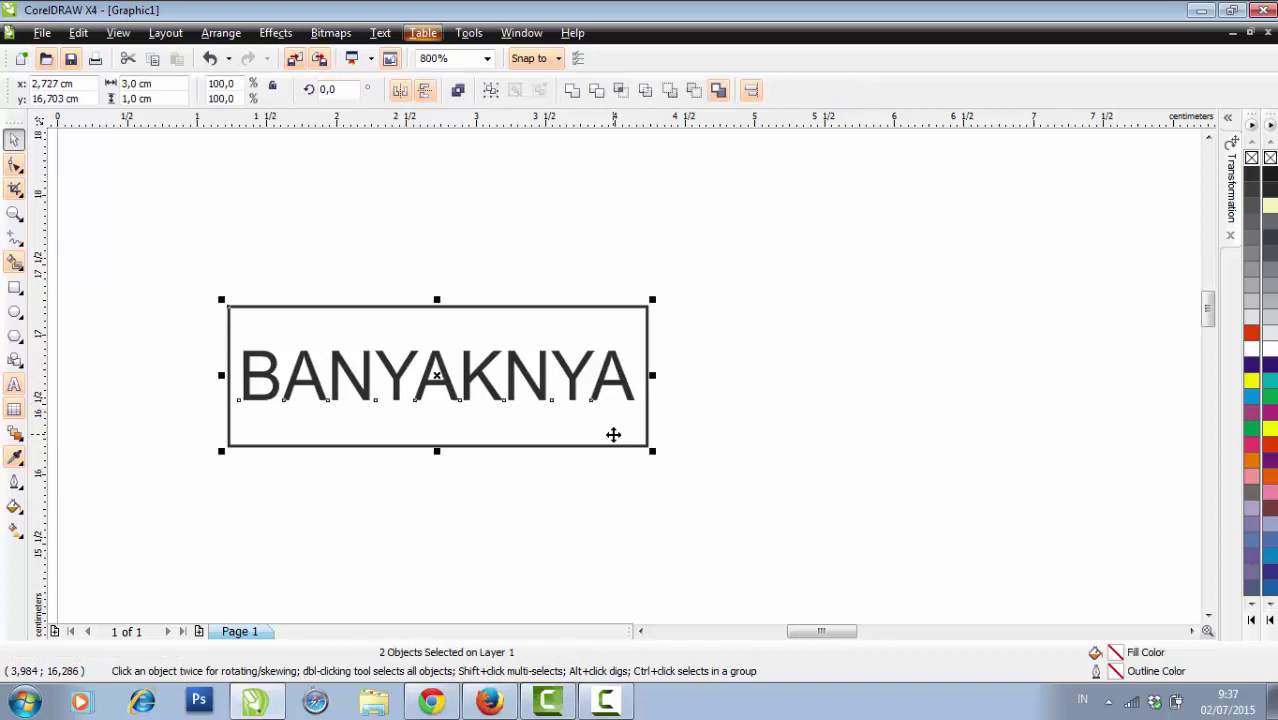
scroll(593, 446, down, 1)
click(307, 375)
scroll(530, 355, down, 1)
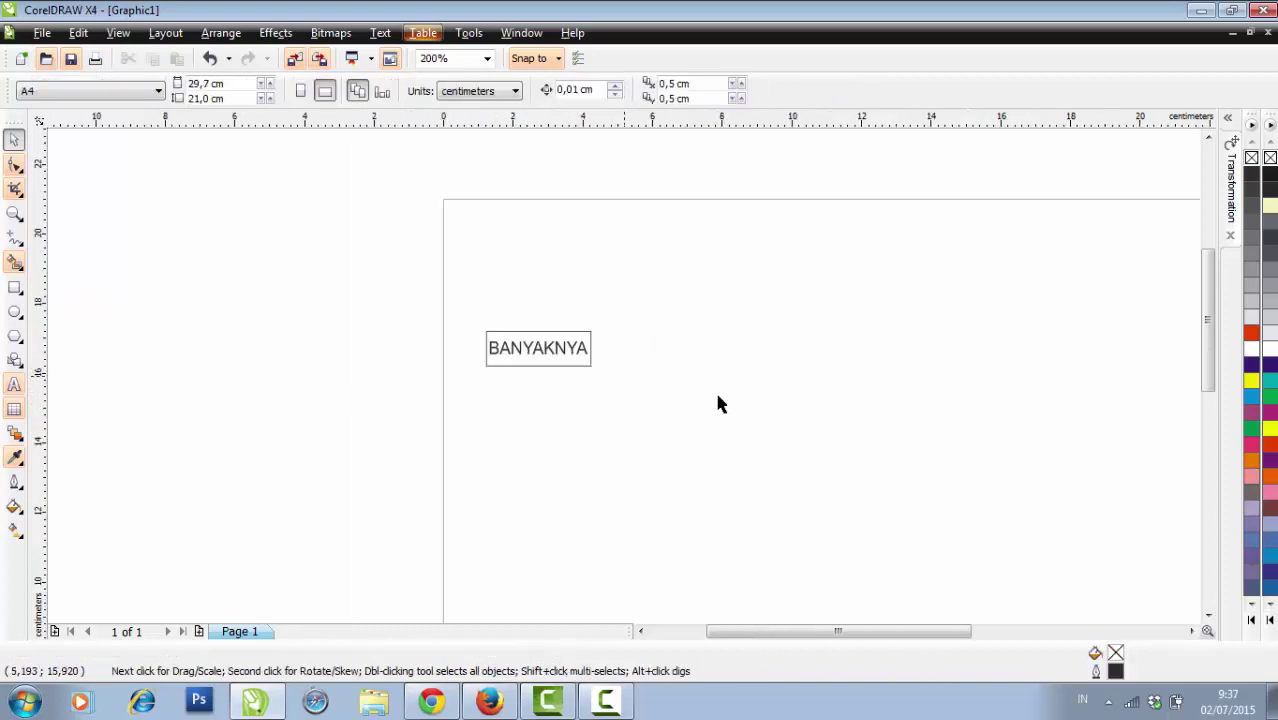
Step: Duplicate the rectangle and its text directly to the right with a relative horizontal offset of 3 cm
key(ctrl+a)
click(221, 33)
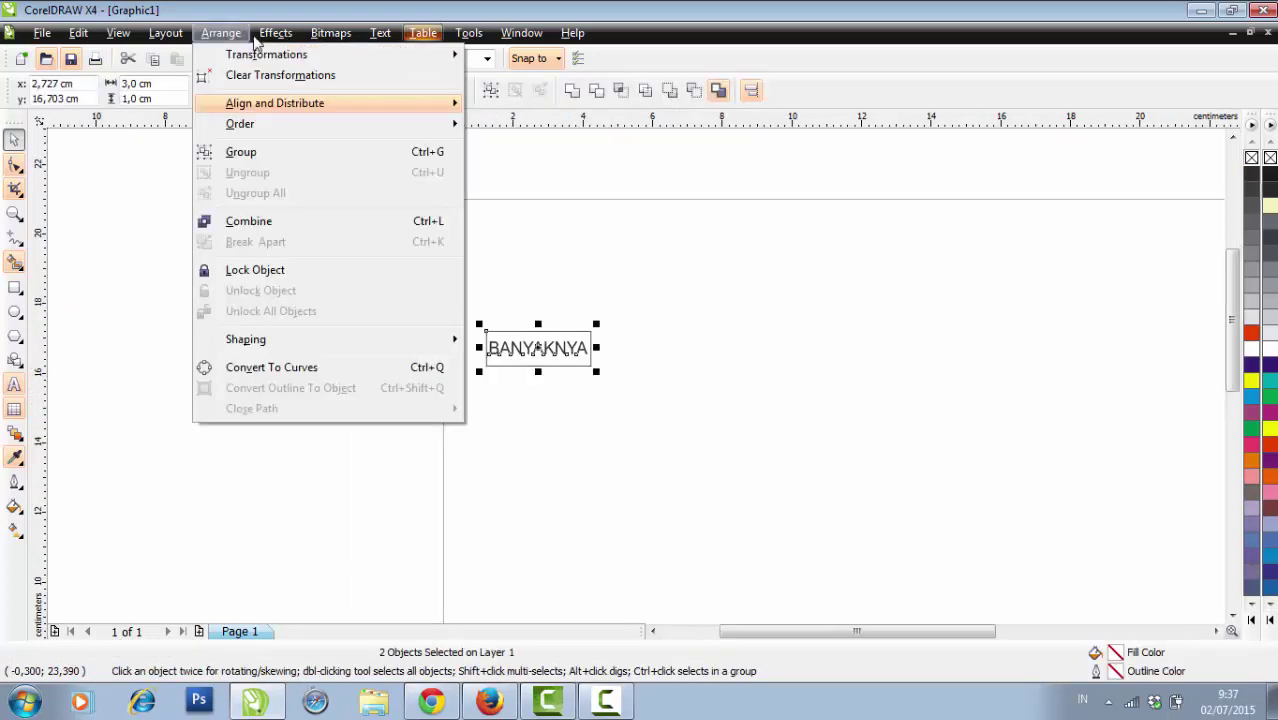
mouse_move(255, 55)
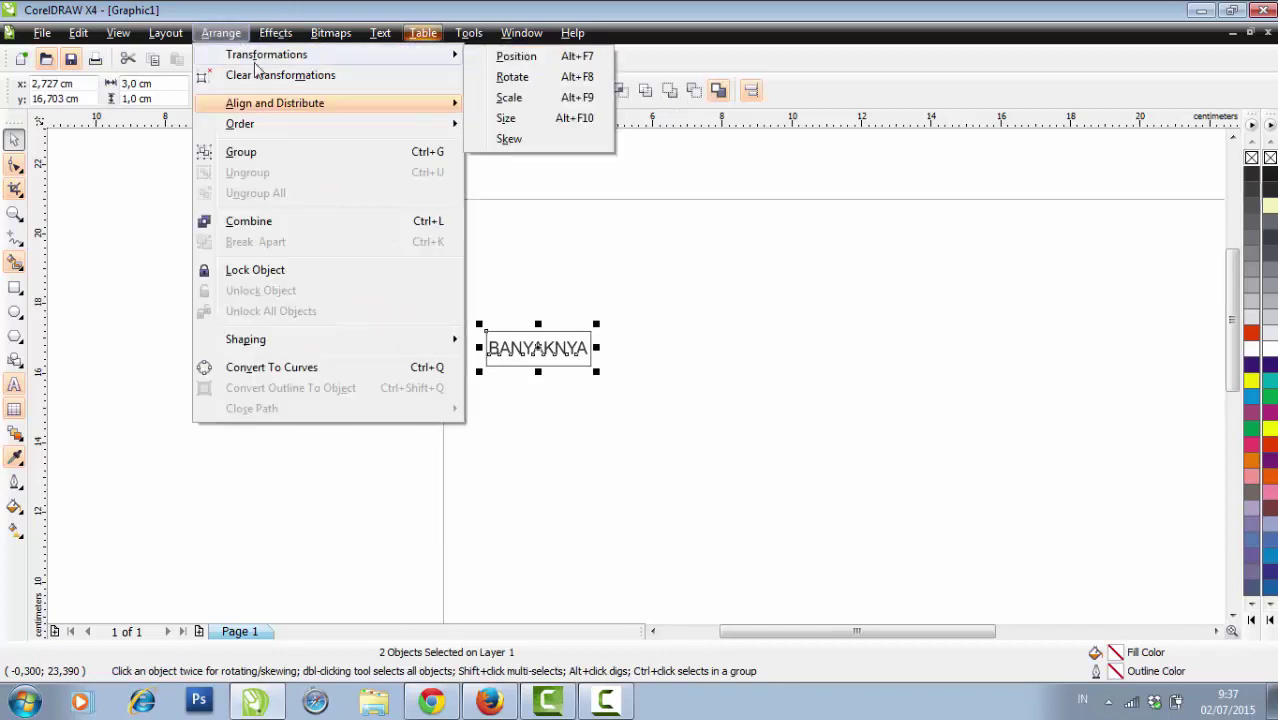
click(510, 54)
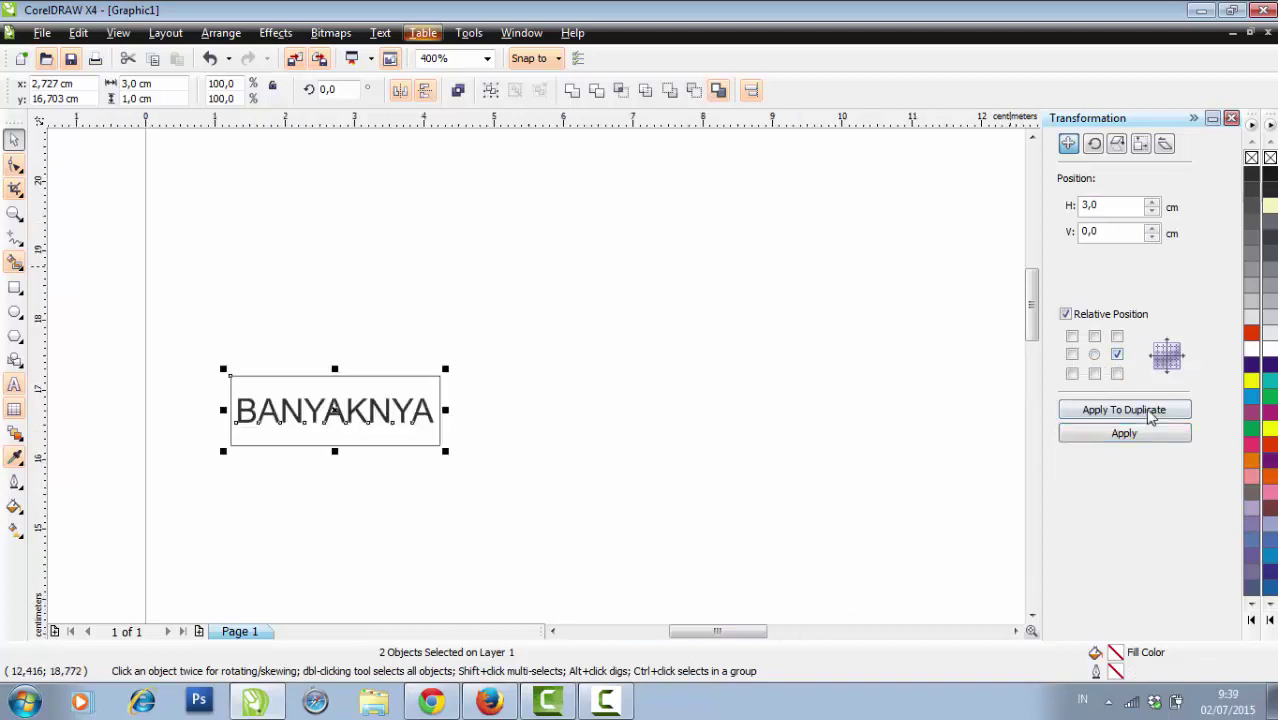
click(1073, 411)
click(768, 428)
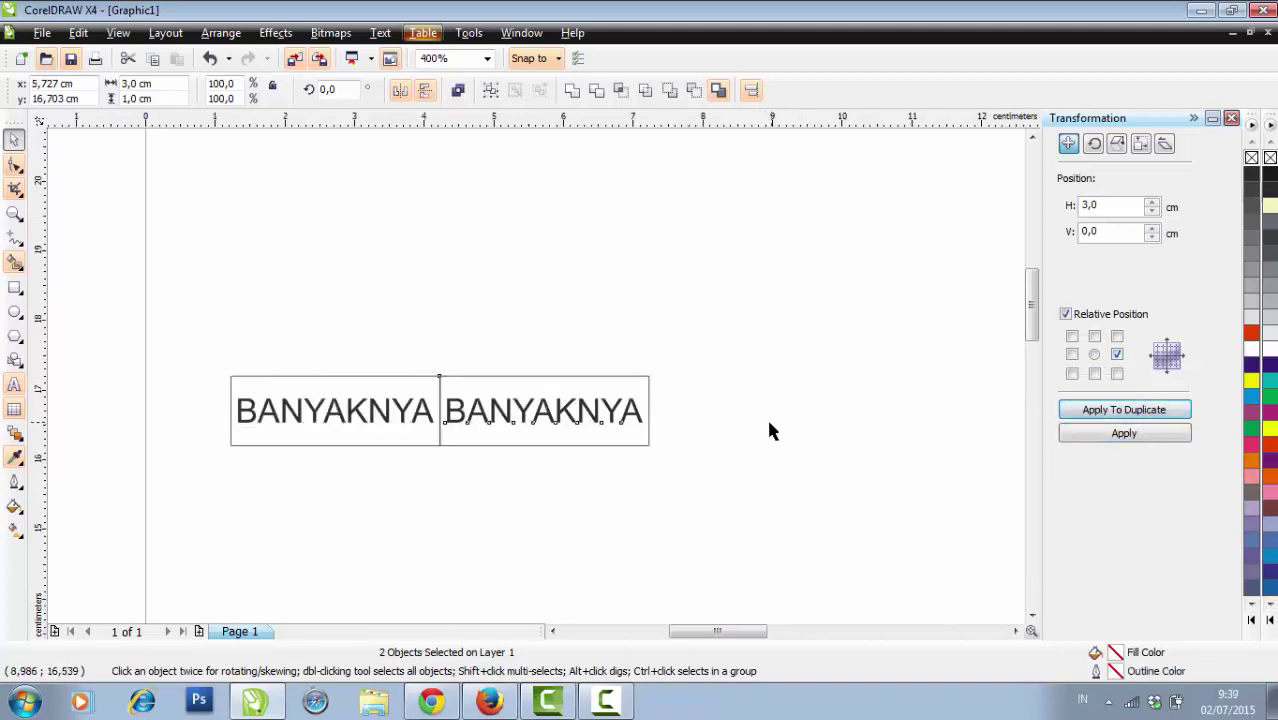
Step: Stretch the duplicated rectangle to the right and set its width to 4 cm
click(646, 430)
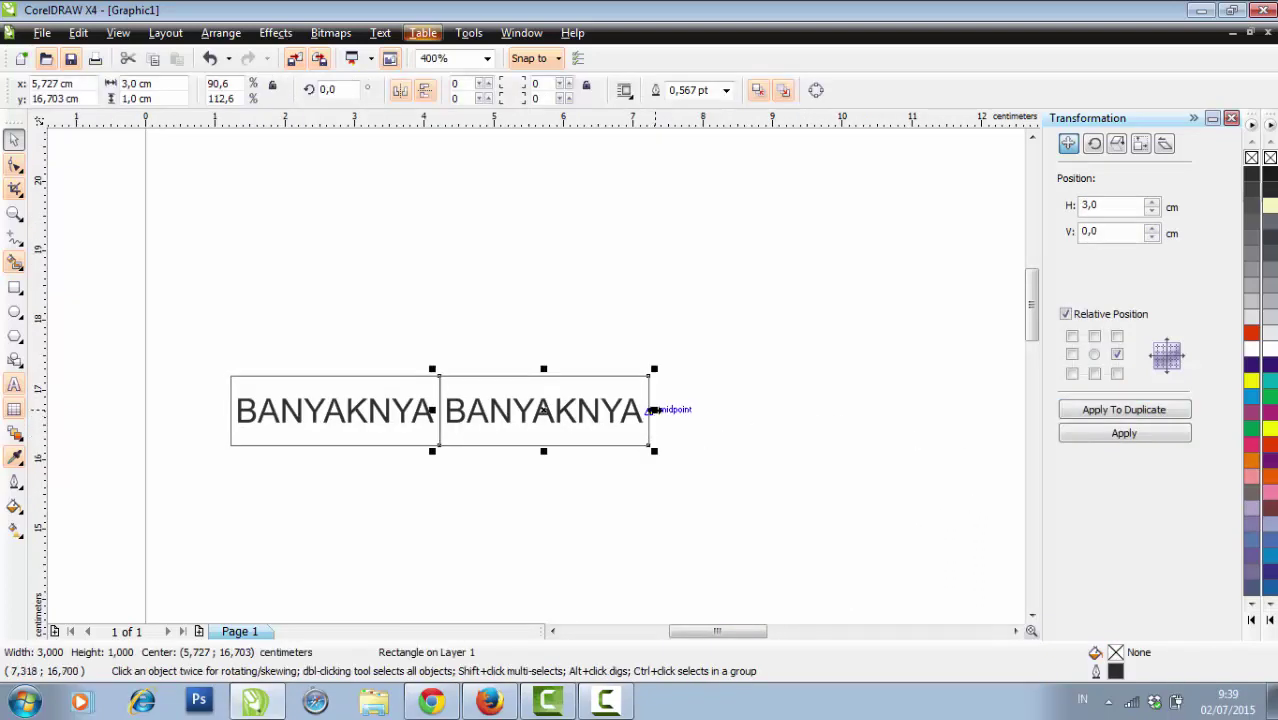
drag(649, 410, 725, 407)
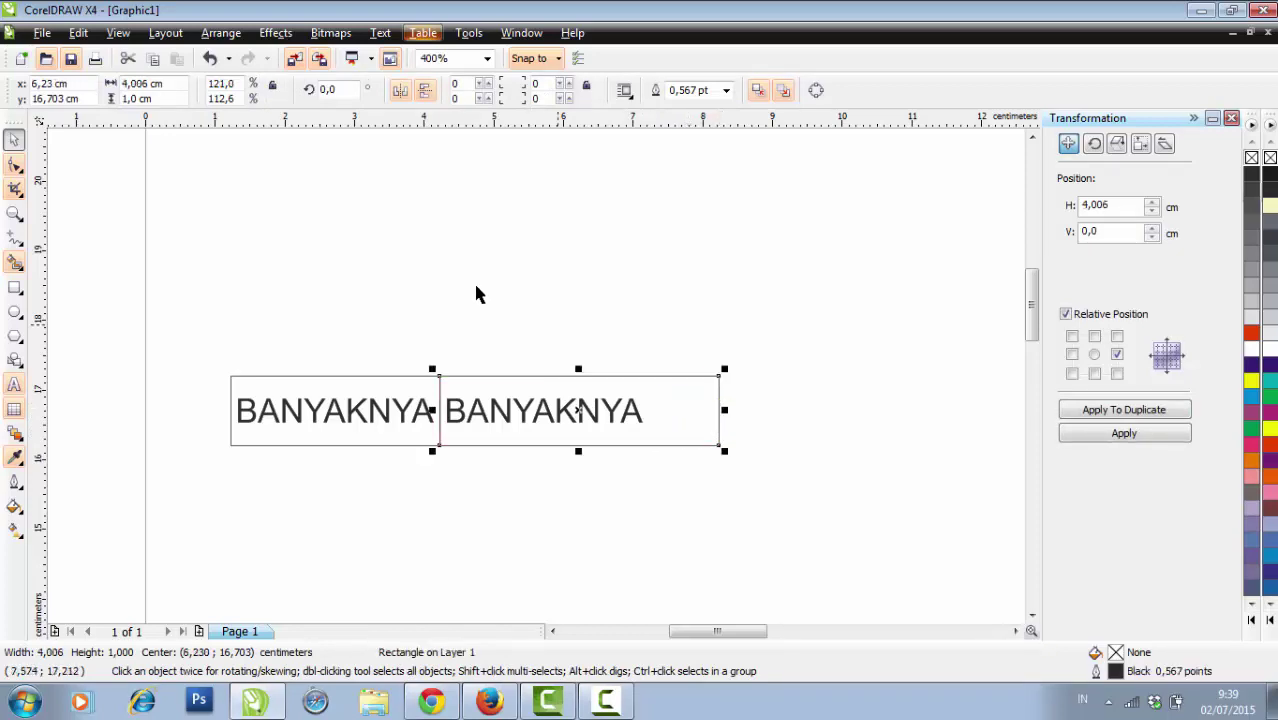
click(147, 83)
text(4)
key(Return)
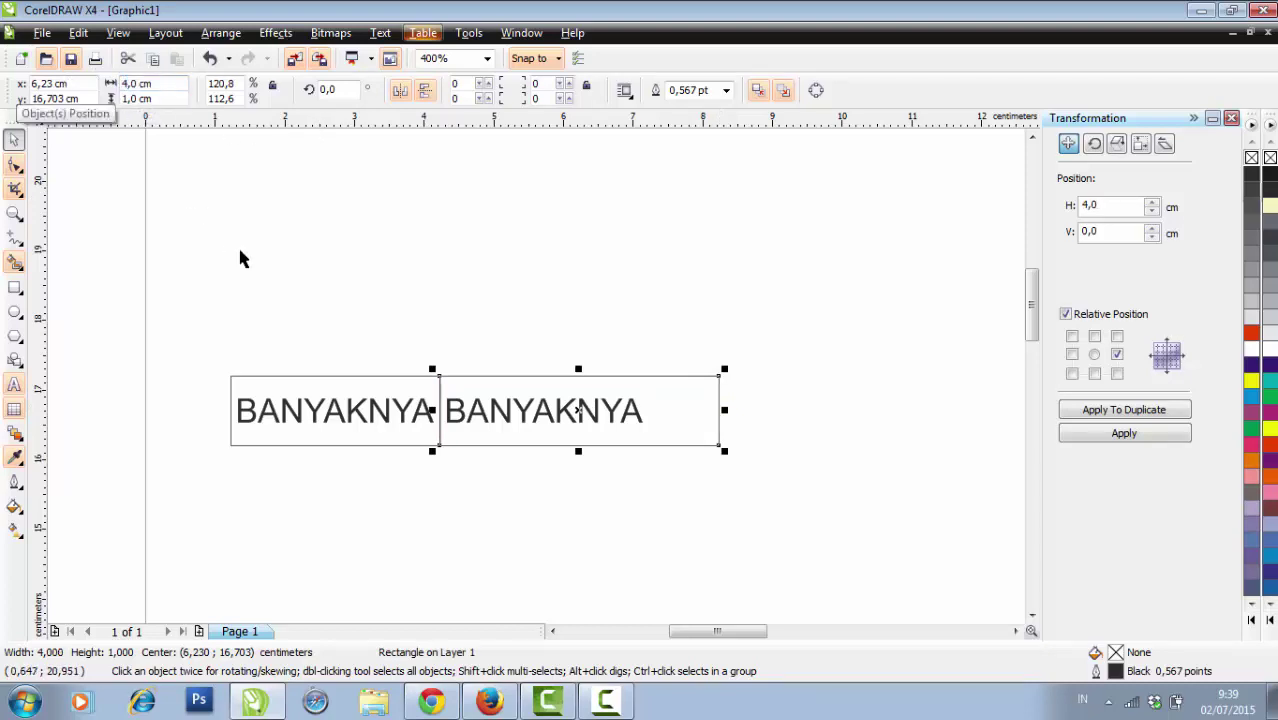
Step: Replace the text in the second cell with NAMA BARANG
click(530, 455)
click(530, 418)
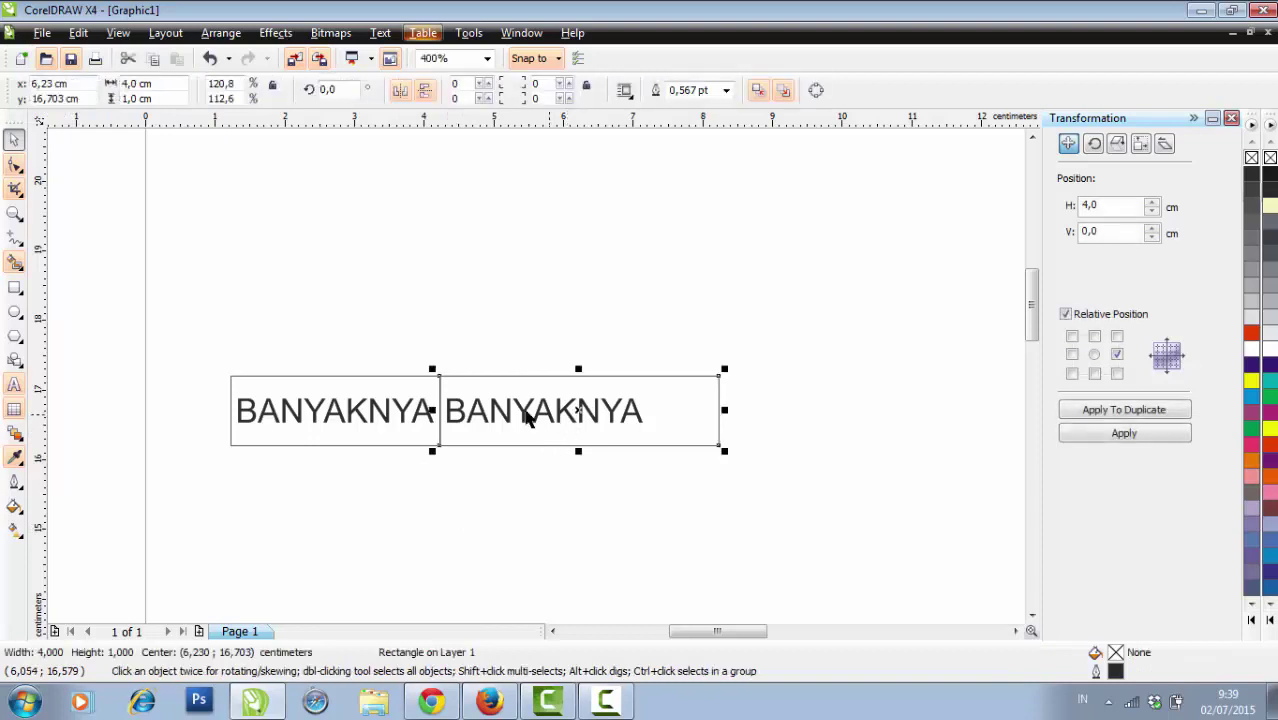
click(532, 352)
click(540, 418)
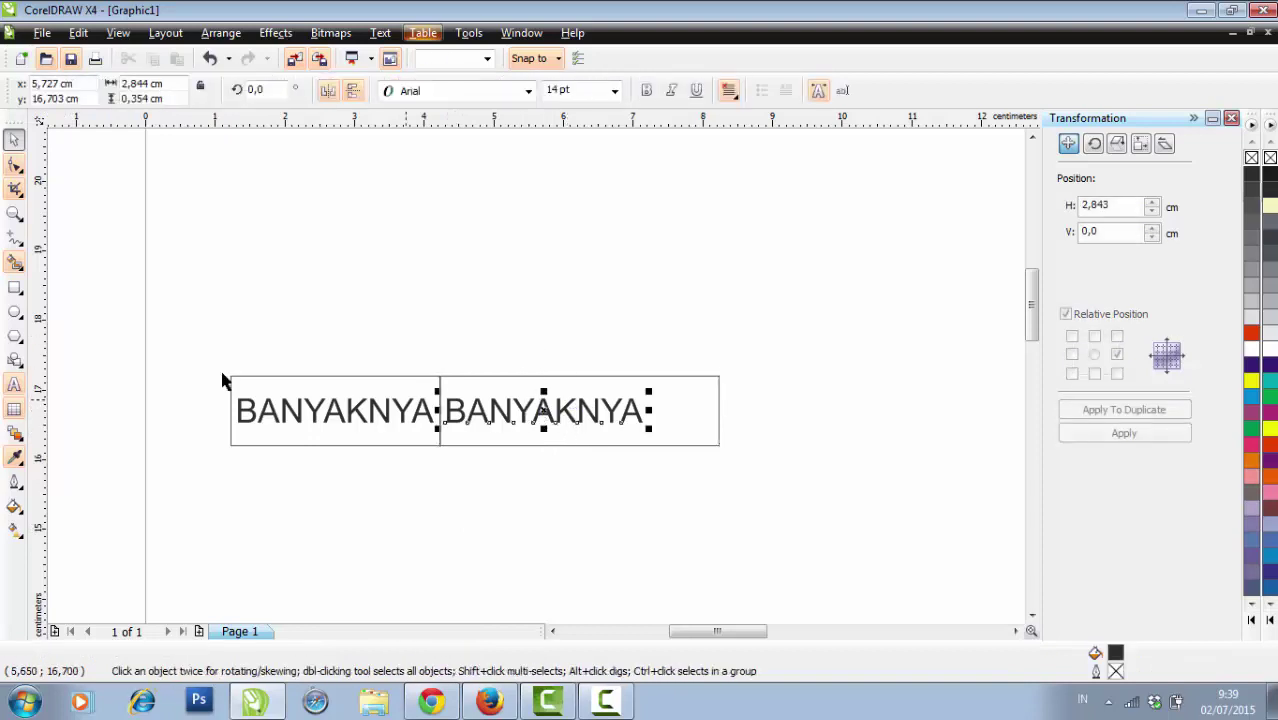
click(14, 385)
key(BackSpace)
key(BackSpace)
key(BackSpace)
key(BackSpace)
key(BackSpace)
key(BackSpace)
key(BackSpace)
key(BackSpace)
key(BackSpace)
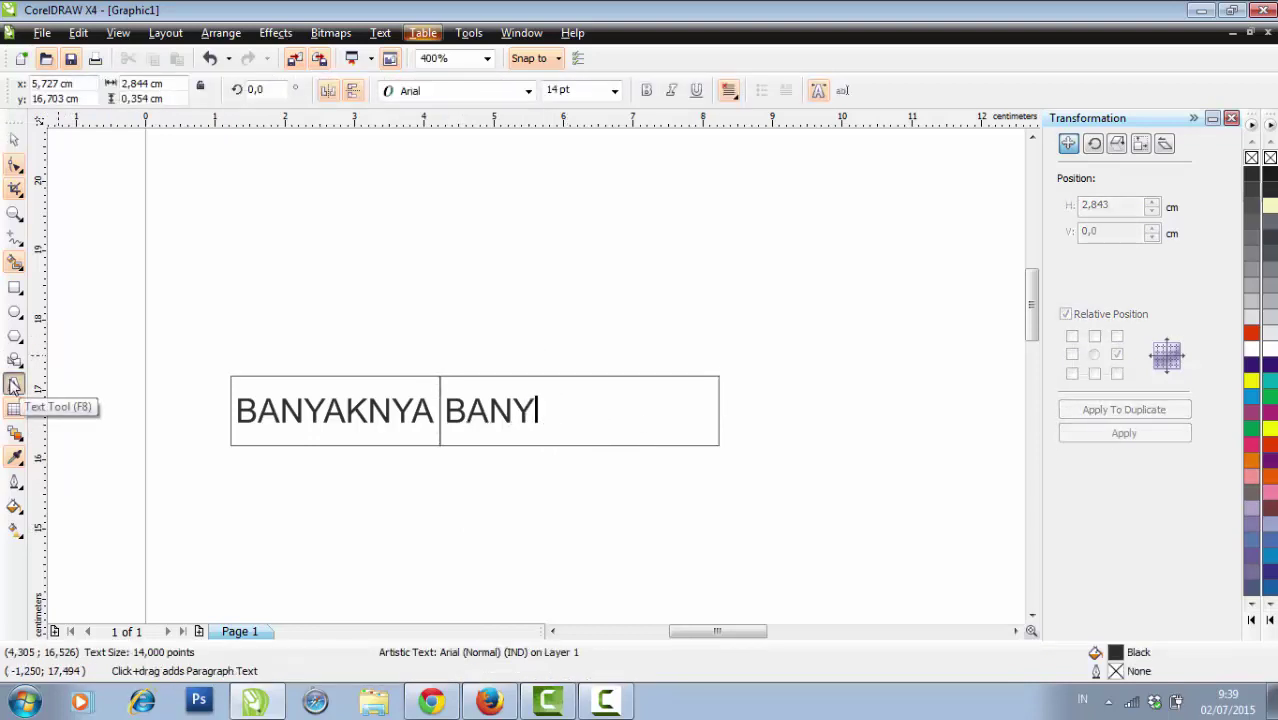
text(NAMA )
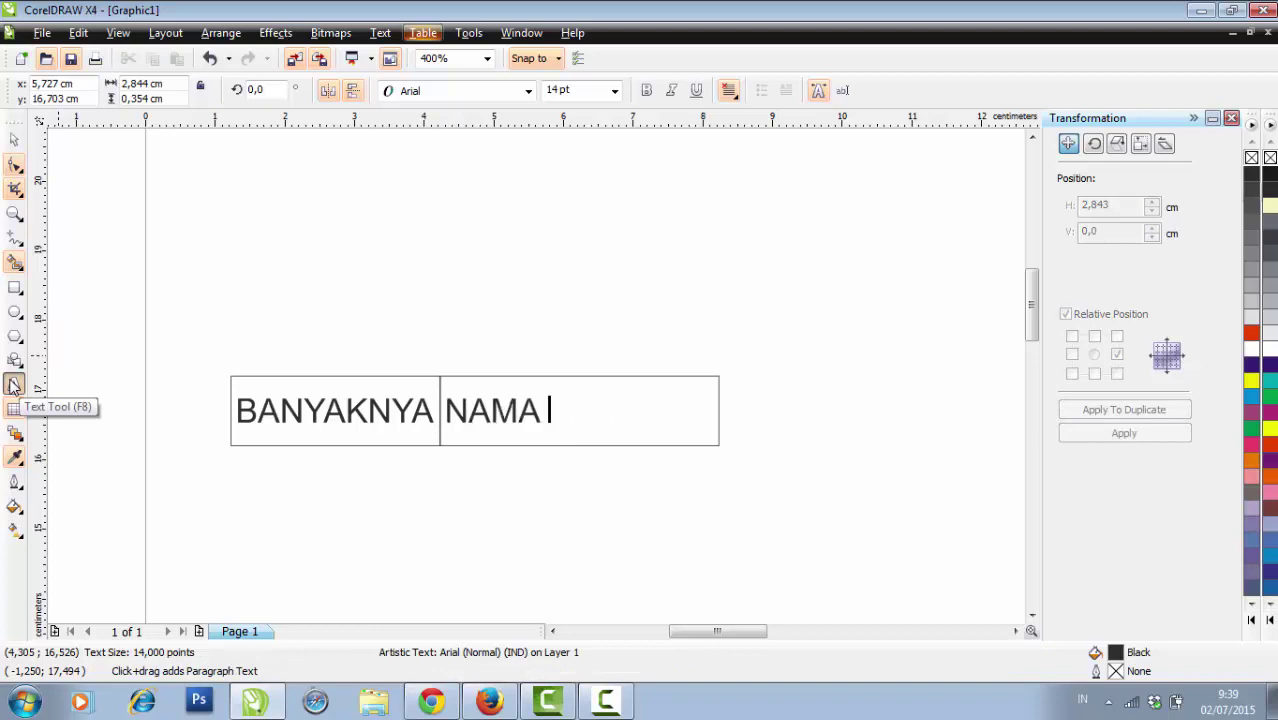
text(BARANG)
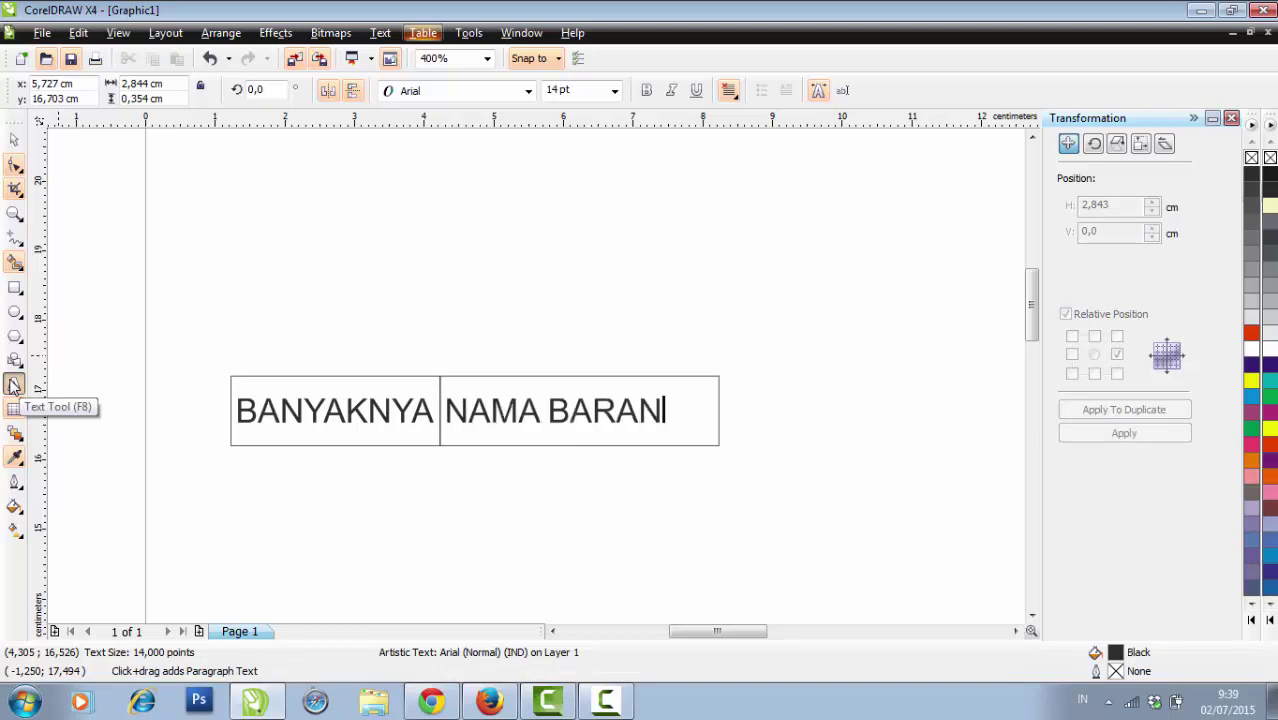
Step: Centre the NAMA BARANG text horizontally within its 4 cm rectangle
click(14, 140)
shift+click(707, 444)
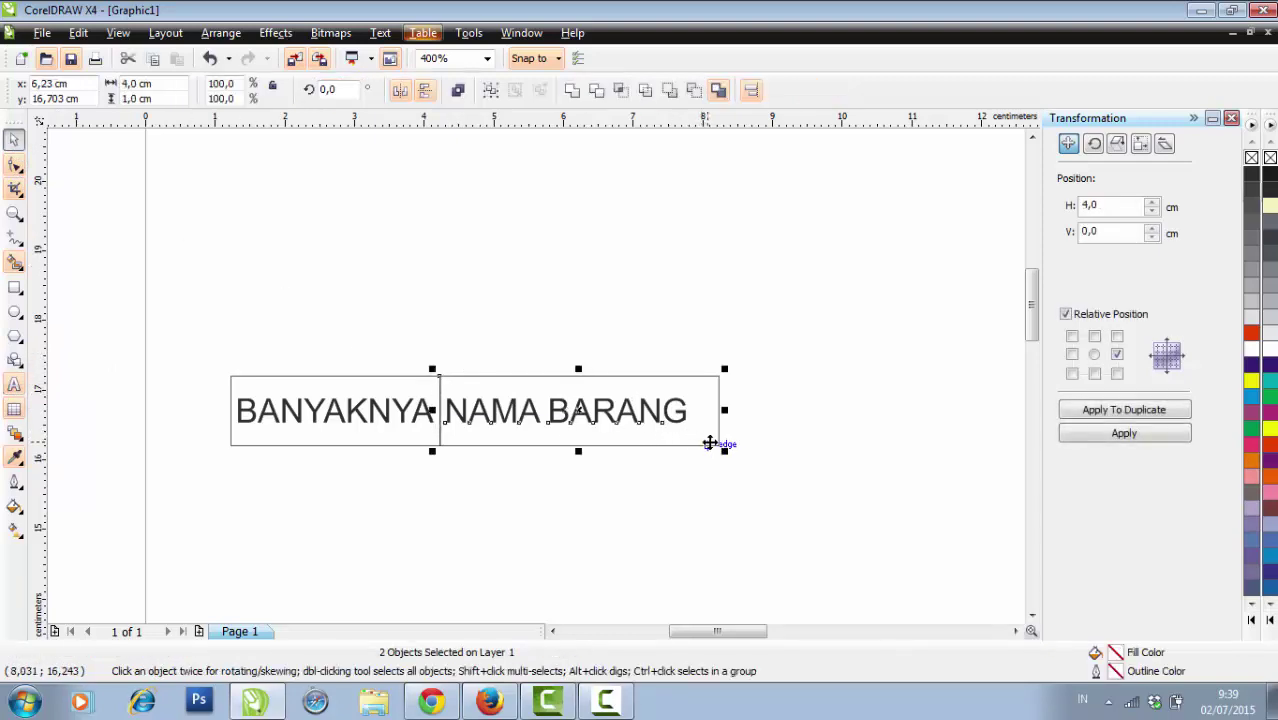
key(c)
click(741, 478)
Step: Widen the NAMA BARANG rectangle to 6 cm and nudge it right until it meets the edge of the BANYAKNYA cell
scroll(670, 480, down, 2)
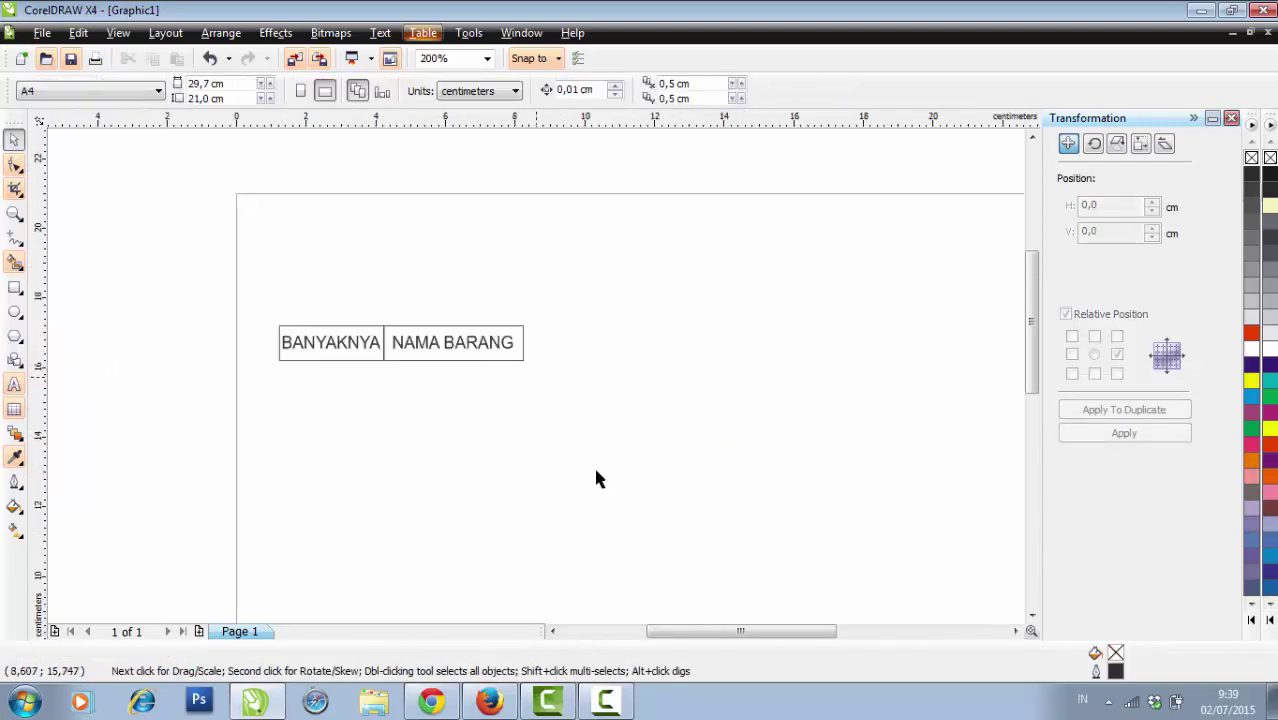
drag(716, 633, 741, 635)
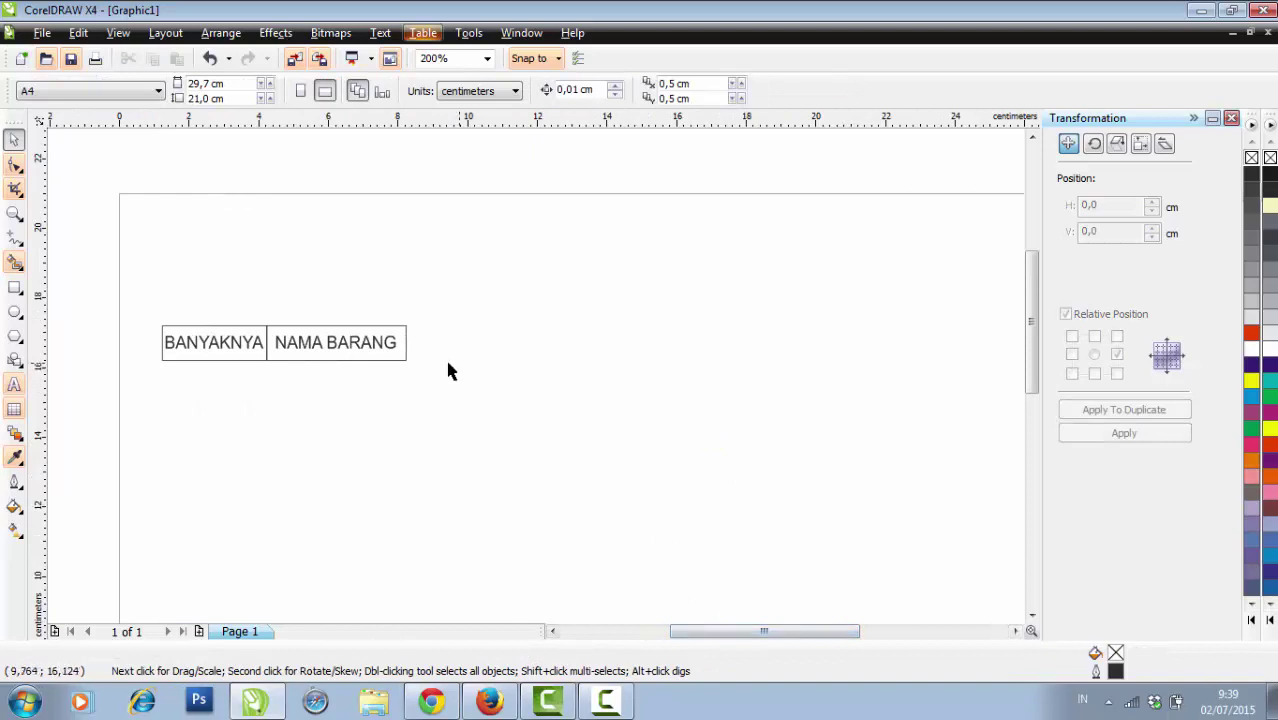
drag(466, 388, 242, 268)
scroll(290, 320, up, 1)
drag(528, 365, 637, 376)
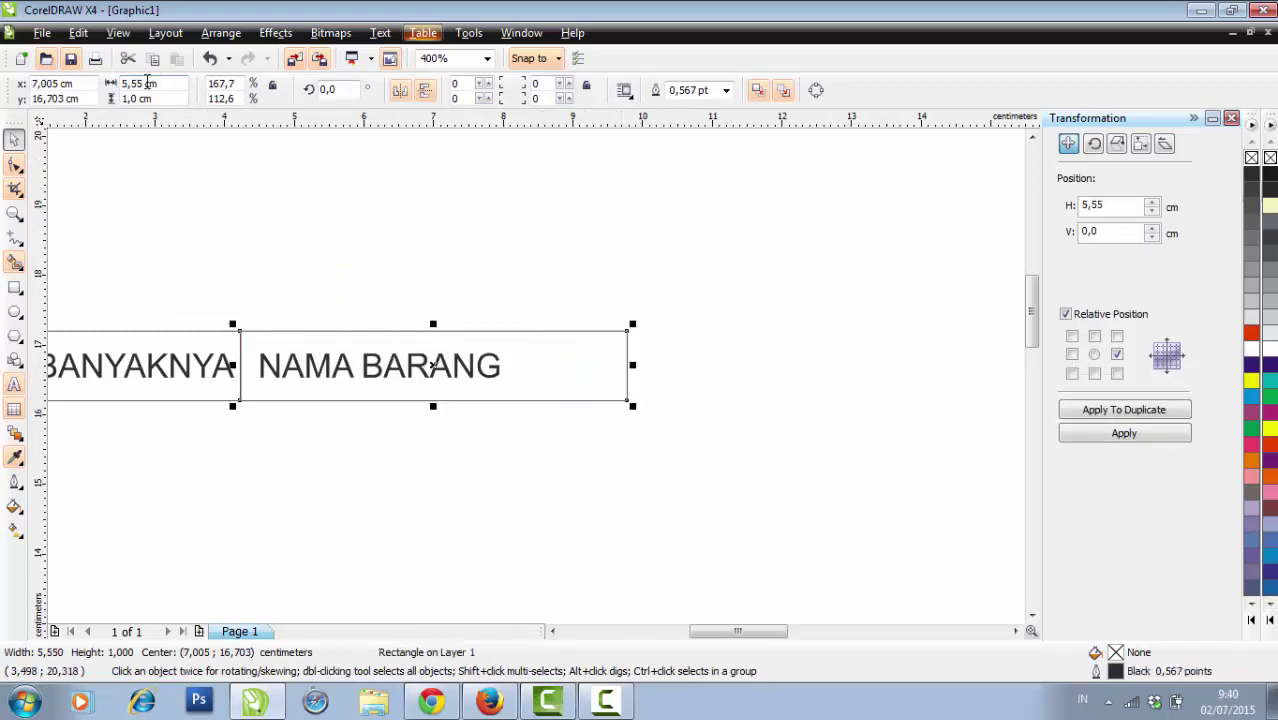
drag(147, 82, 117, 88)
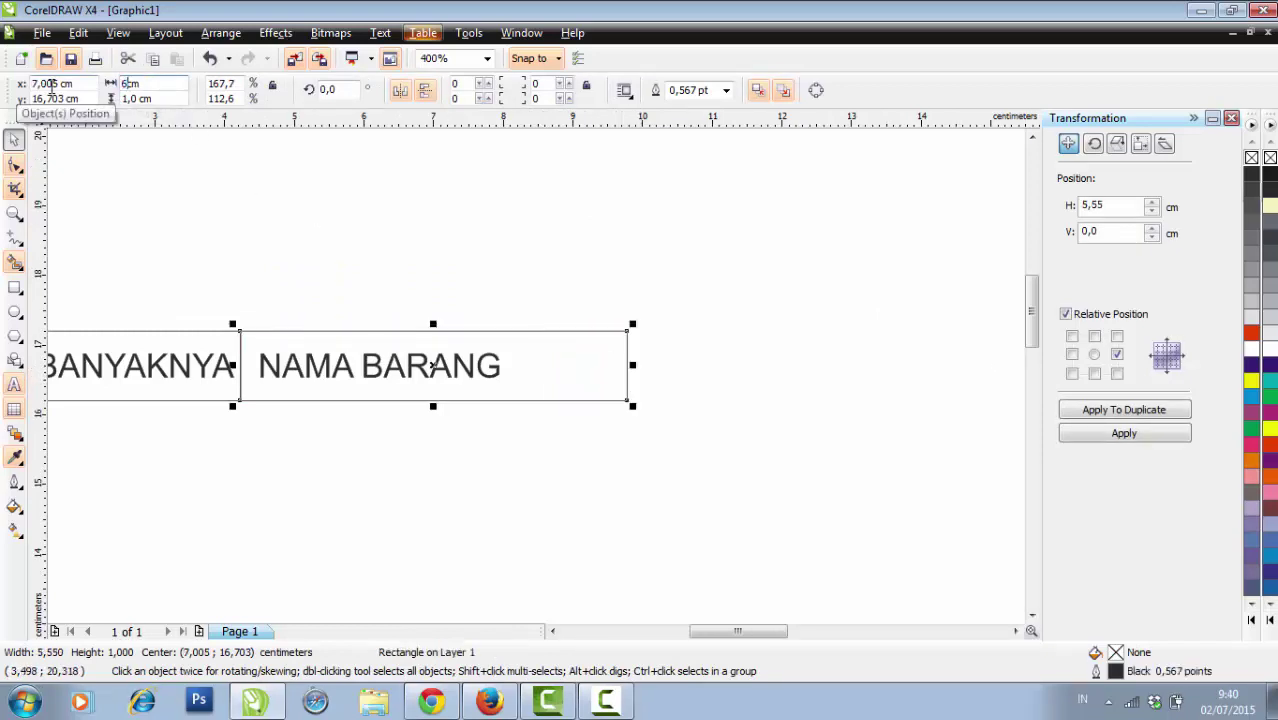
key(Return)
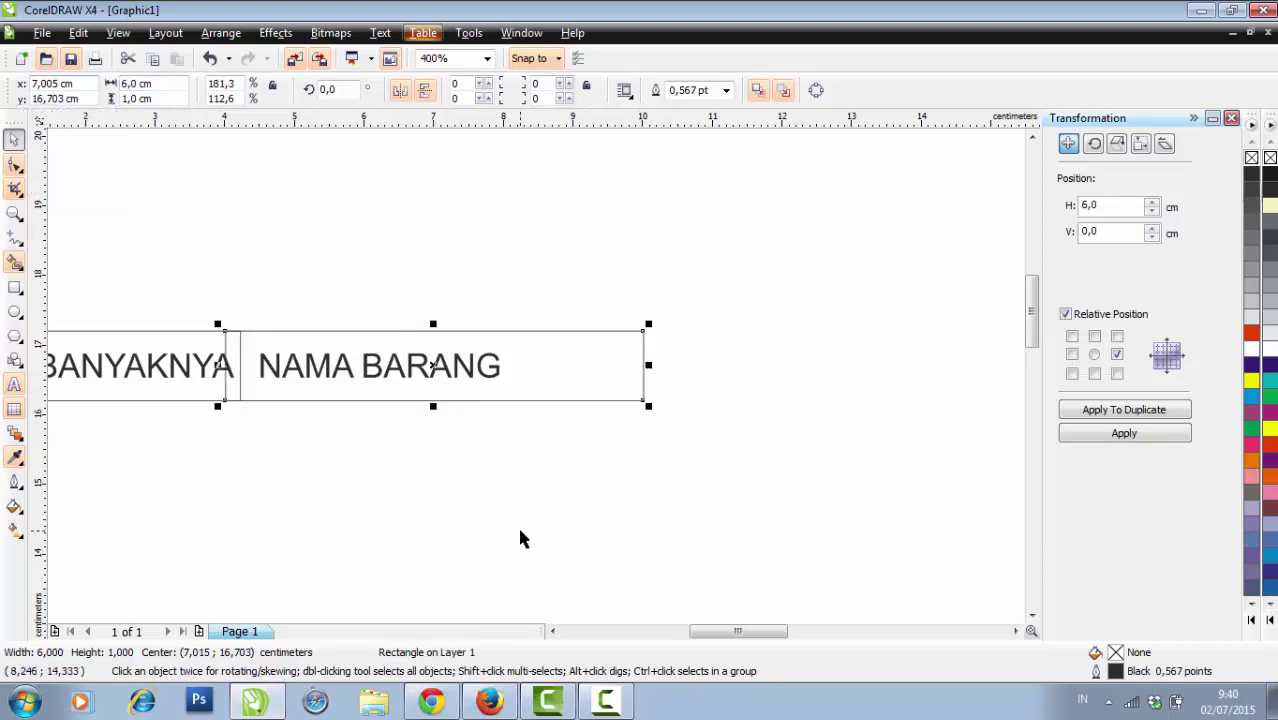
key(Right)
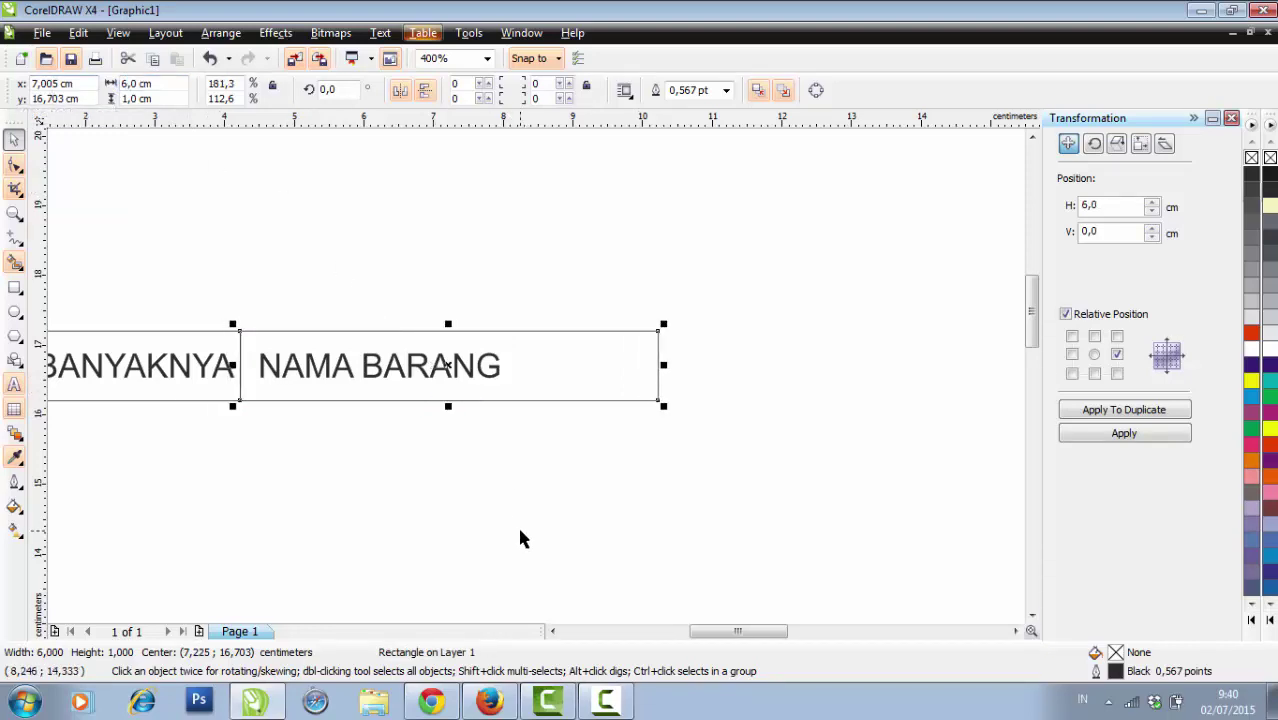
click(543, 539)
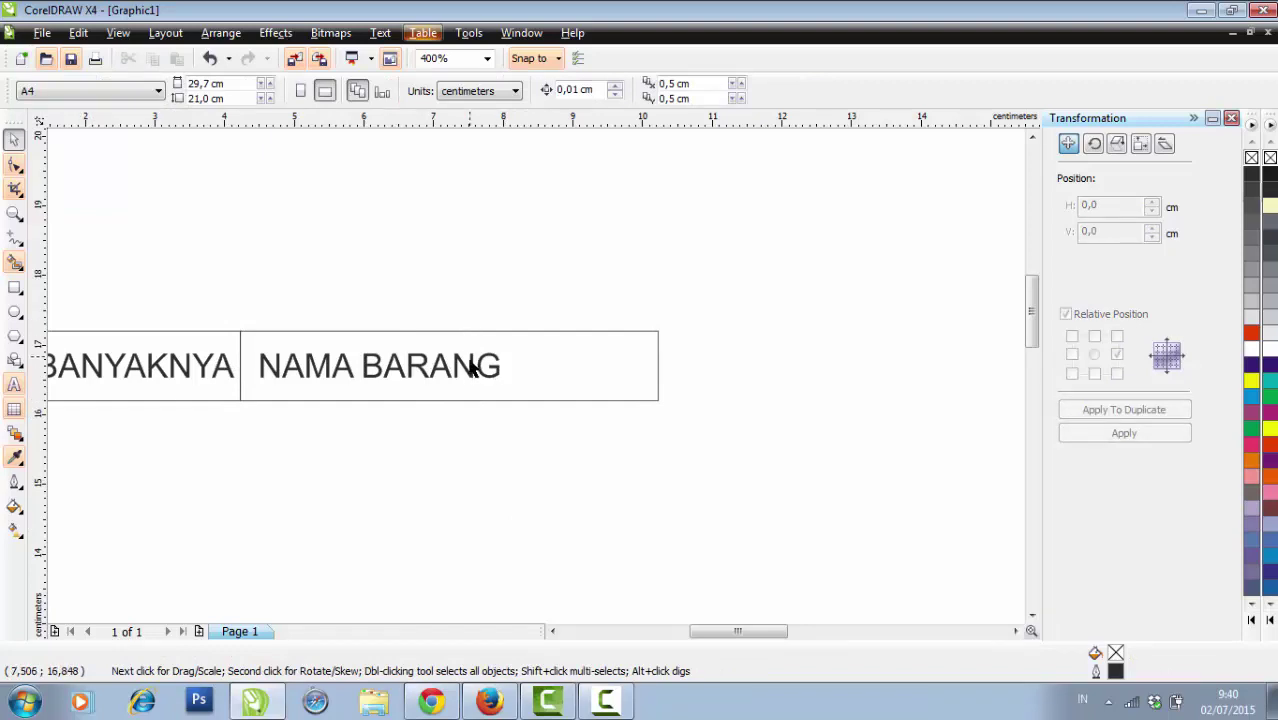
Step: Centre the NAMA BARANG text on its widened rectangle both horizontally and vertically
click(470, 368)
shift+click(575, 371)
key(c)
key(e)
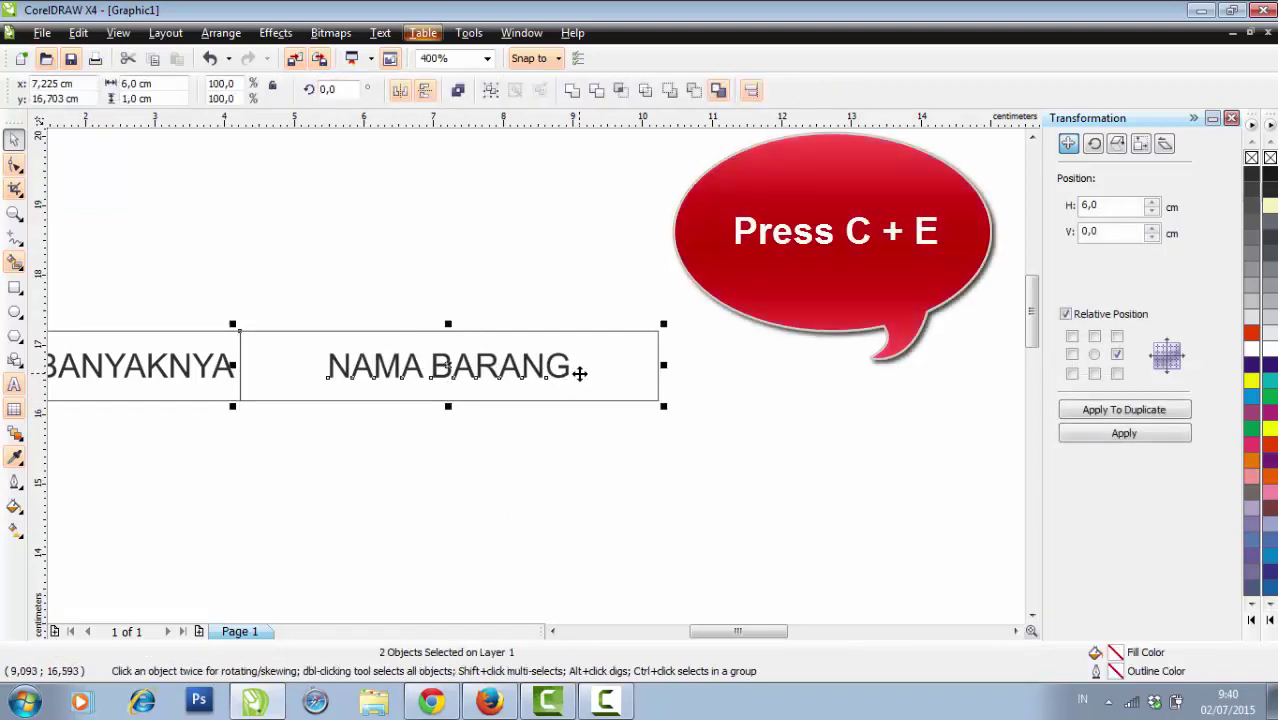
click(665, 520)
Step: Duplicate the NAMA BARANG rectangle and text directly to the right with a relative horizontal offset of 6 cm
key(F3)
drag(684, 376, 304, 186)
click(1173, 413)
click(881, 388)
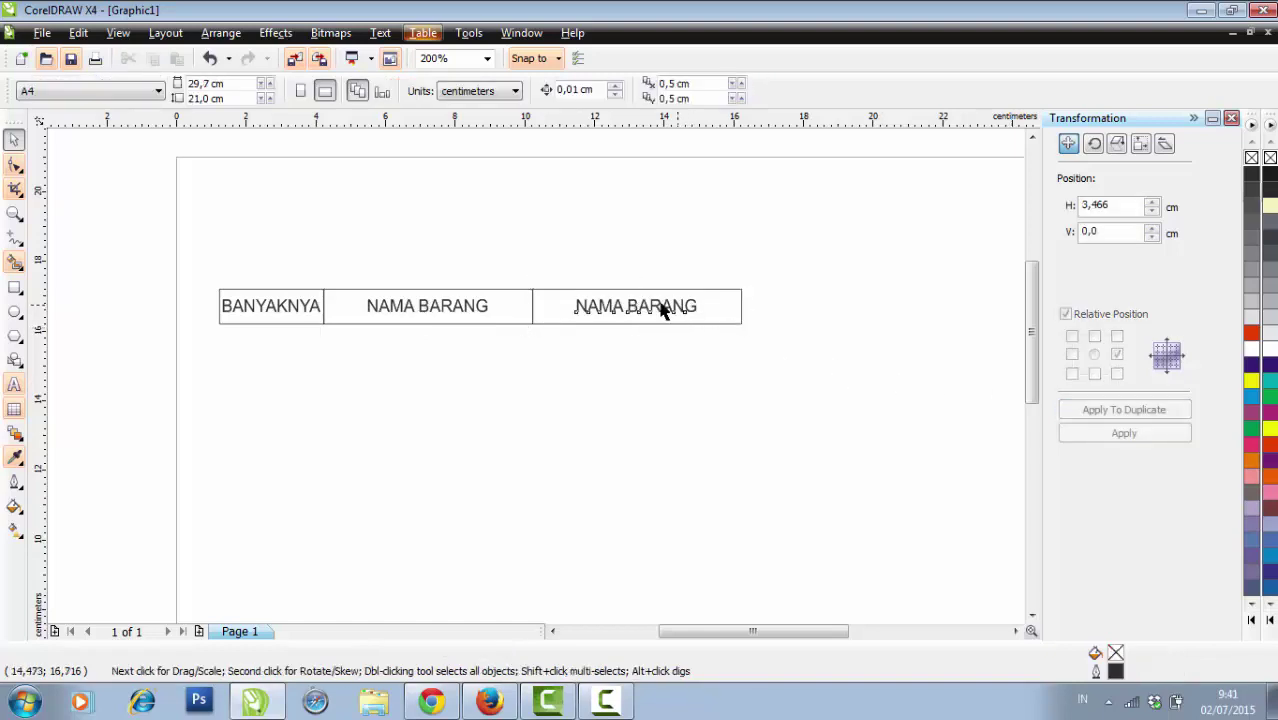
Step: Replace the text in the third cell with HARGA
click(662, 305)
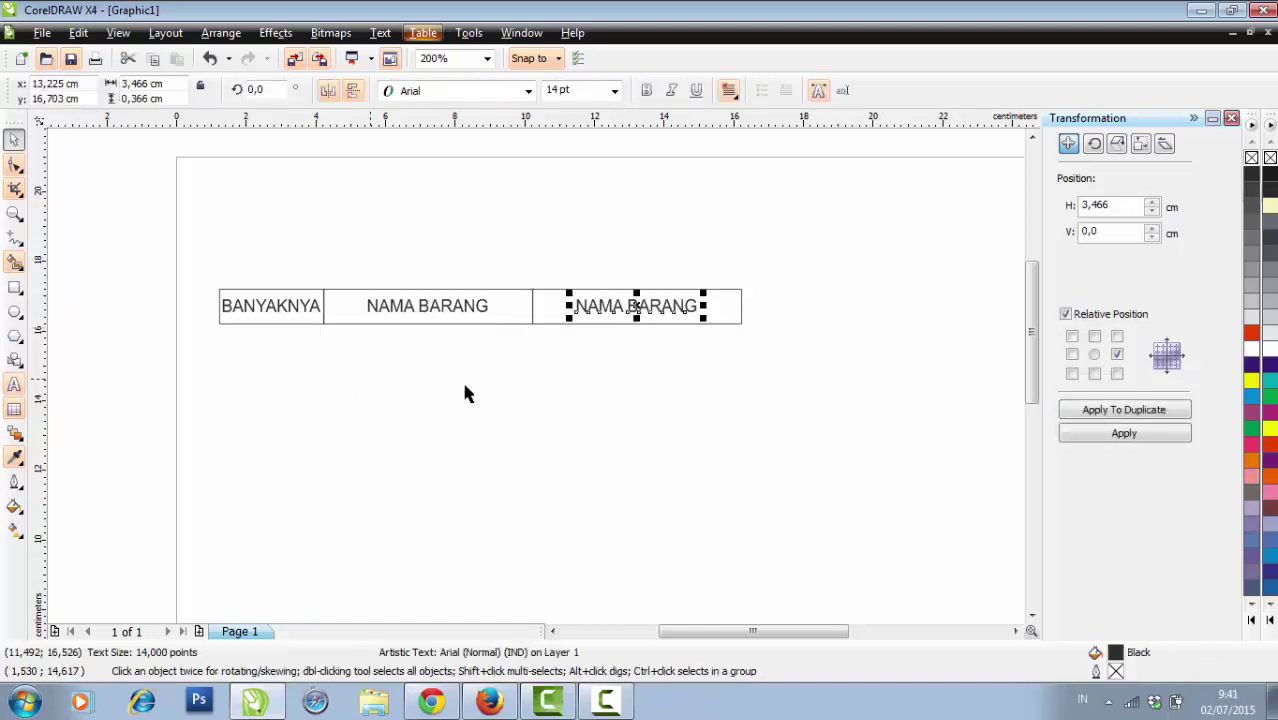
click(14, 384)
key(BackSpace)
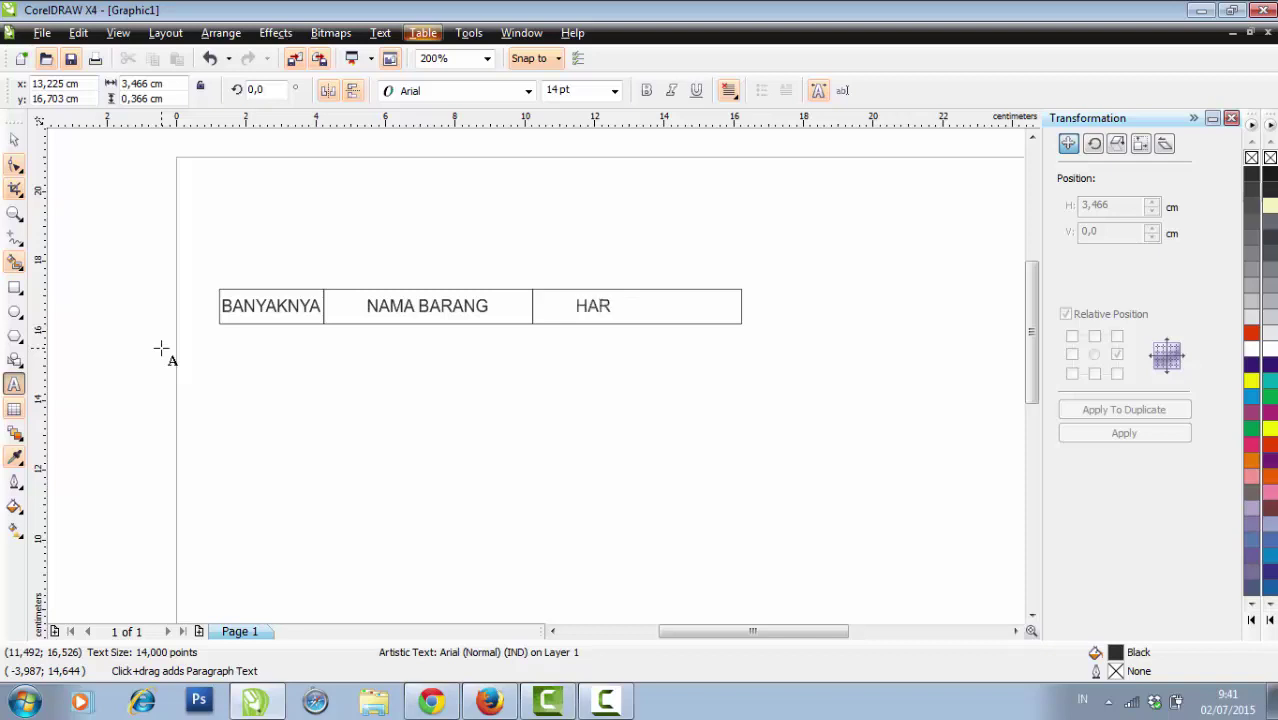
click(14, 139)
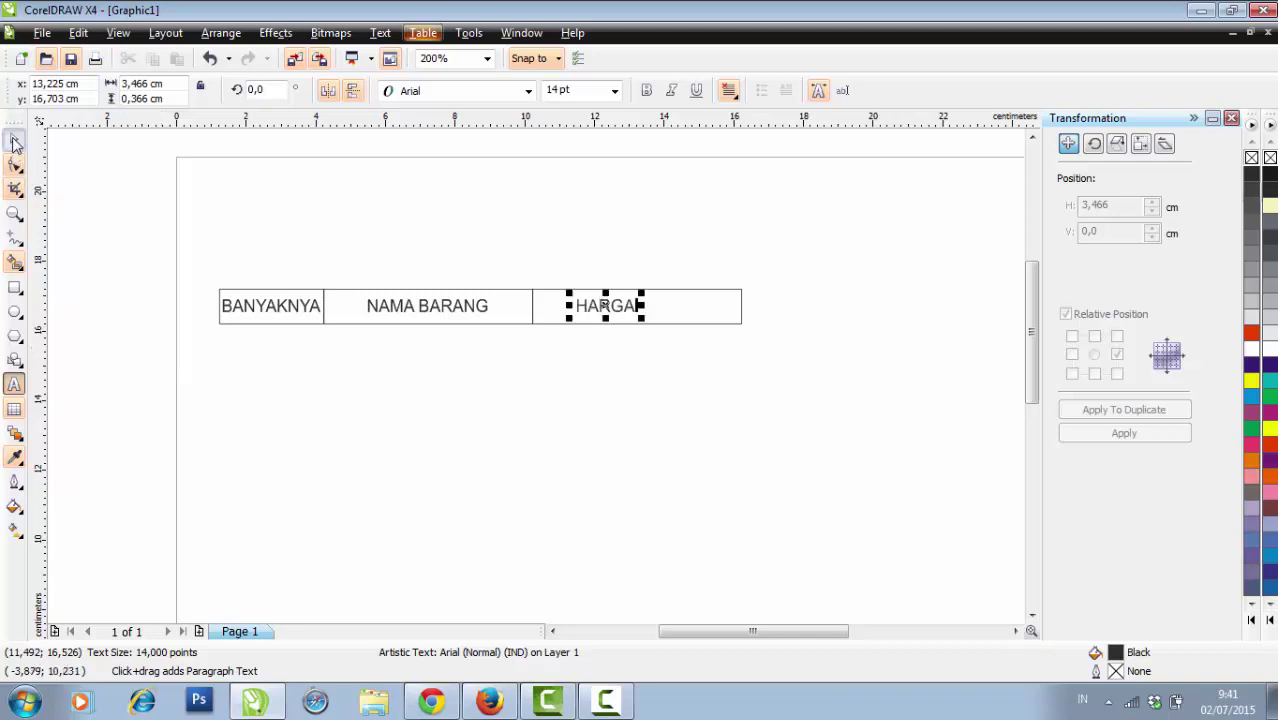
Step: Narrow the HARGA rectangle and set its width to 4 cm
click(685, 418)
click(740, 313)
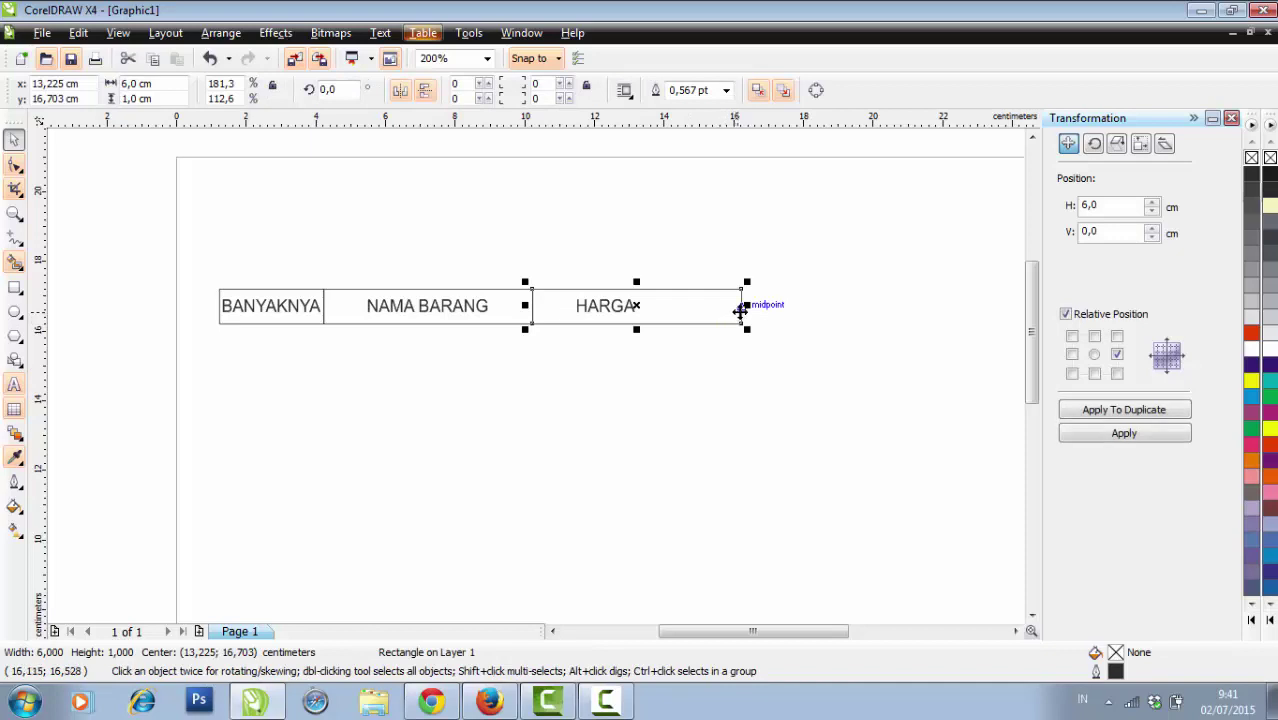
drag(745, 308, 683, 306)
drag(158, 84, 121, 84)
text(4,0)
key(Return)
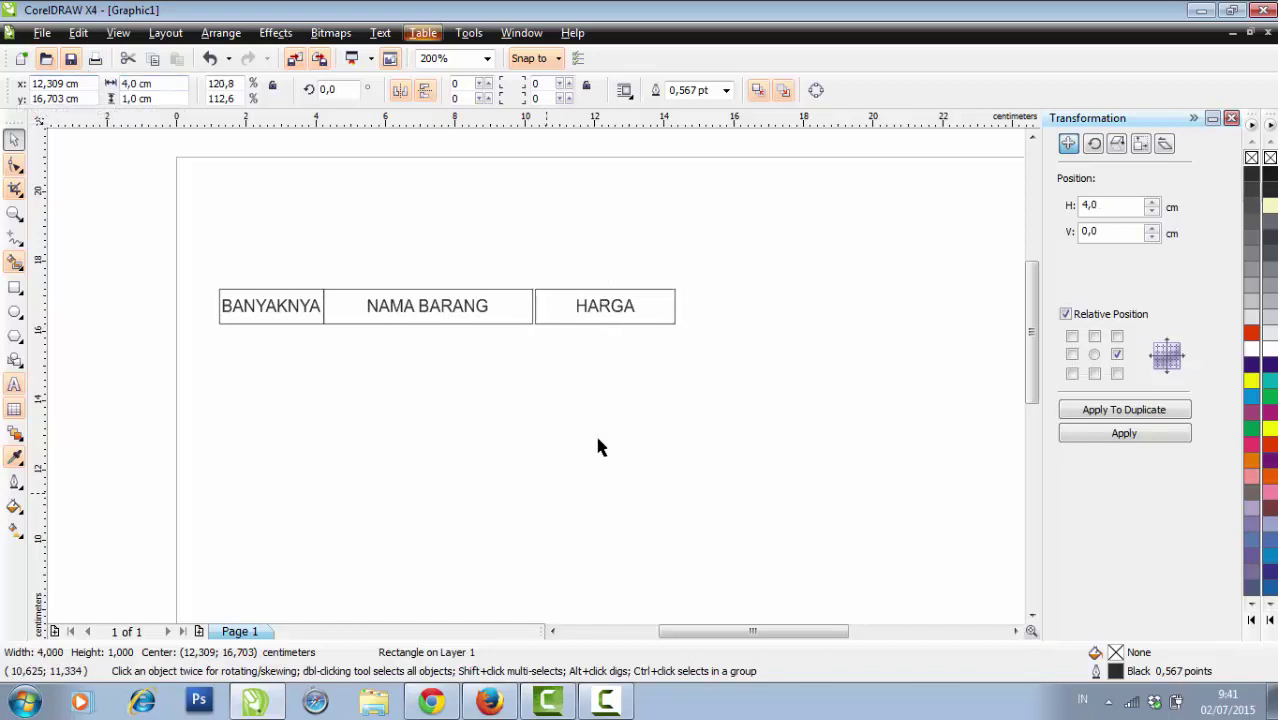
Step: Move the HARGA rectangle left so it sits flush against the NAMA BARANG cell
click(599, 440)
scroll(635, 321, up, 1)
click(545, 371)
drag(548, 373, 547, 373)
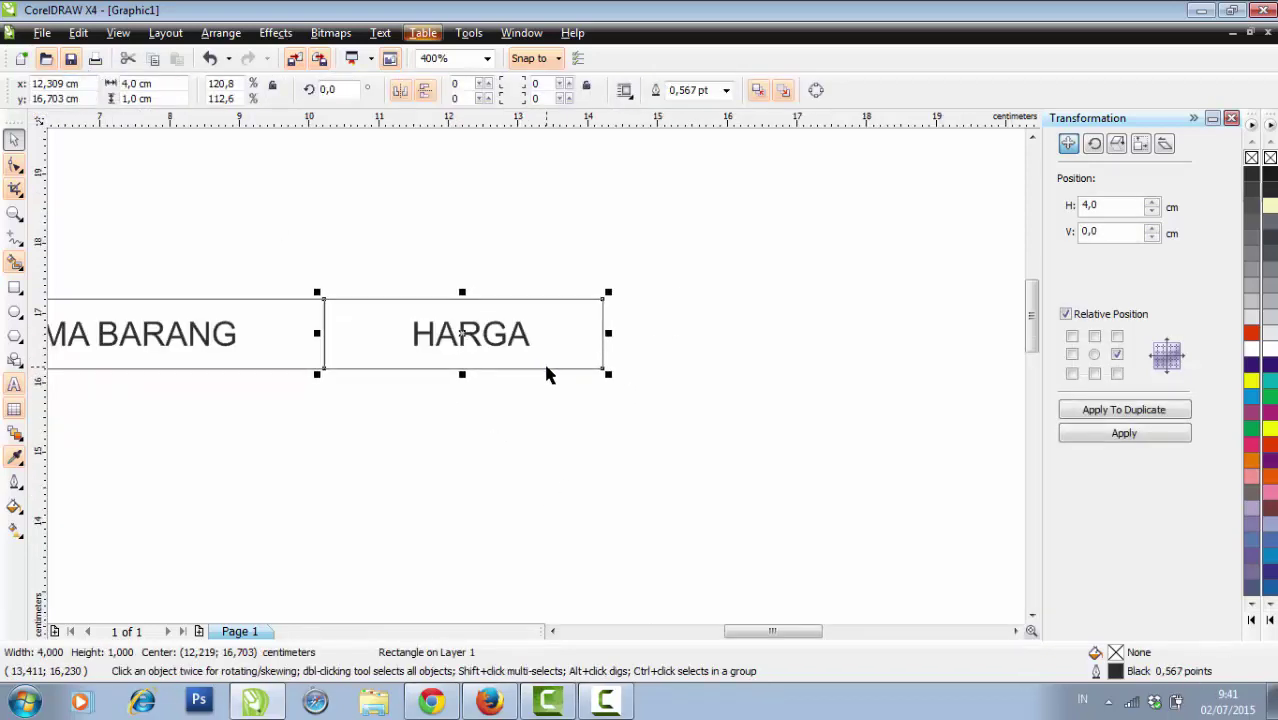
Step: Centre the HARGA text horizontally on its 4 cm rectangle
click(531, 502)
click(518, 343)
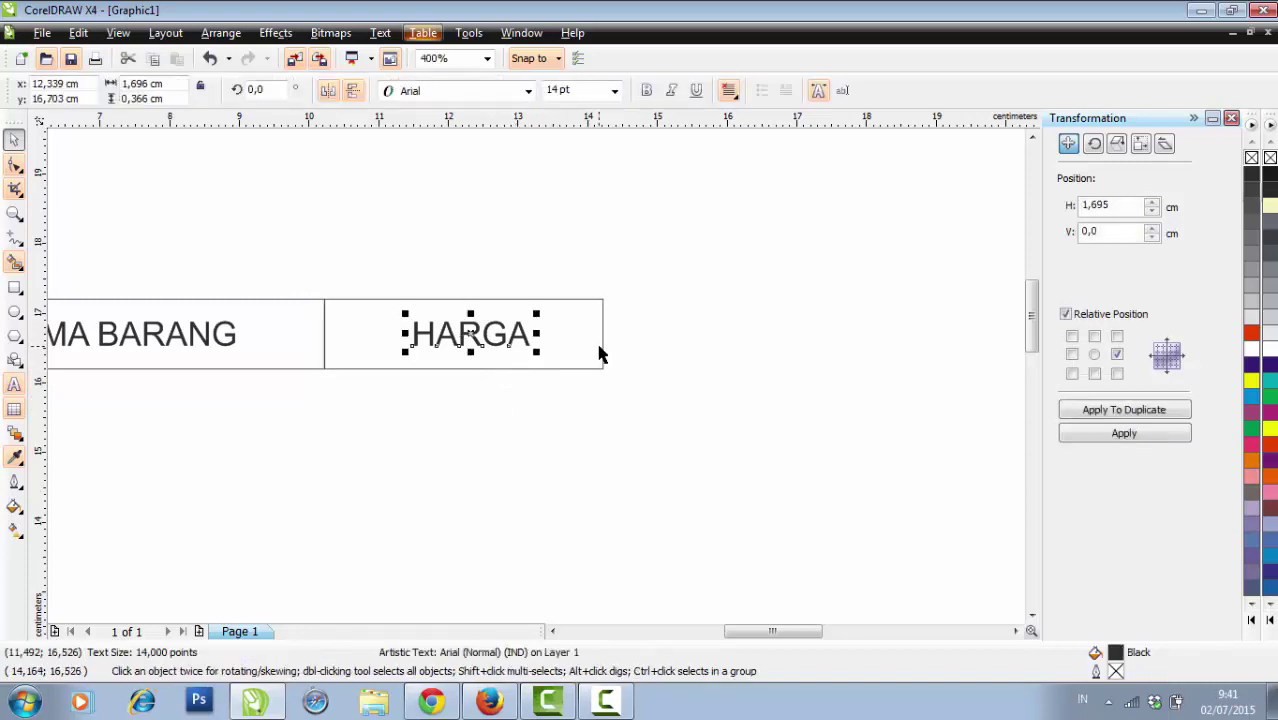
shift+click(599, 346)
key(c)
click(500, 413)
Step: Duplicate the HARGA rectangle and text directly to the right with a relative horizontal offset of 4 cm
scroll(500, 413, down, 1)
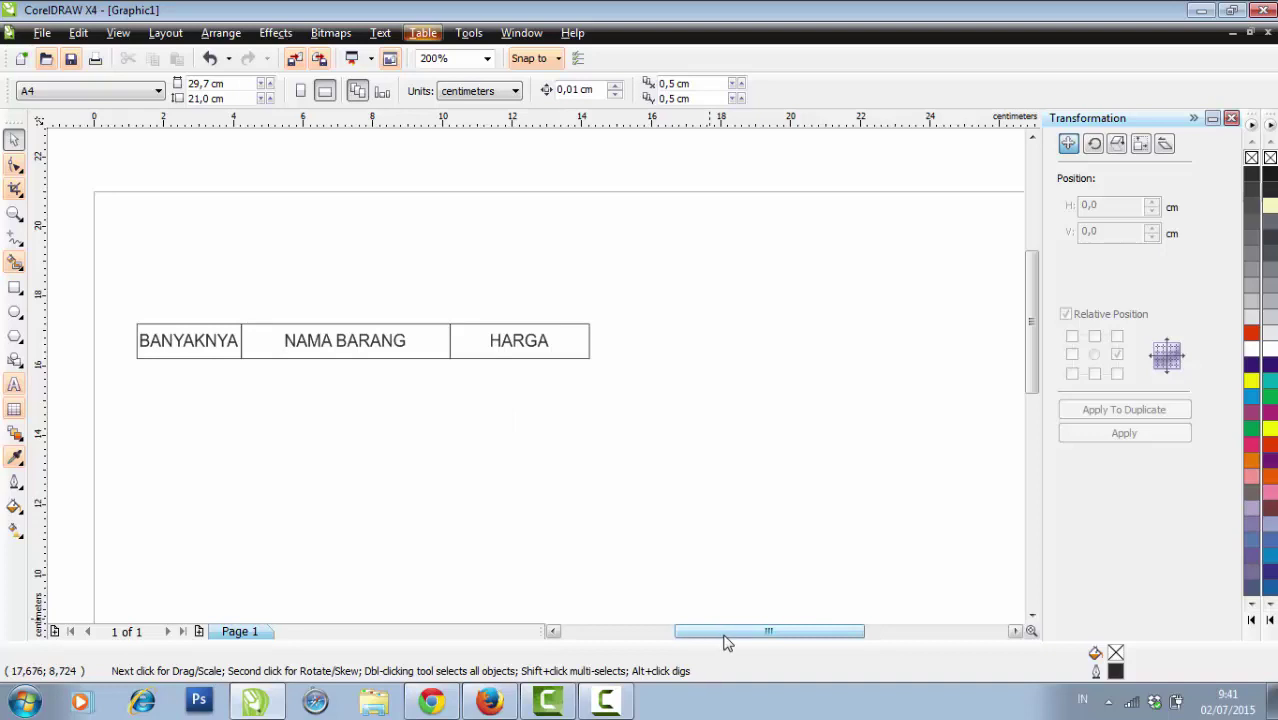
drag(727, 641, 710, 646)
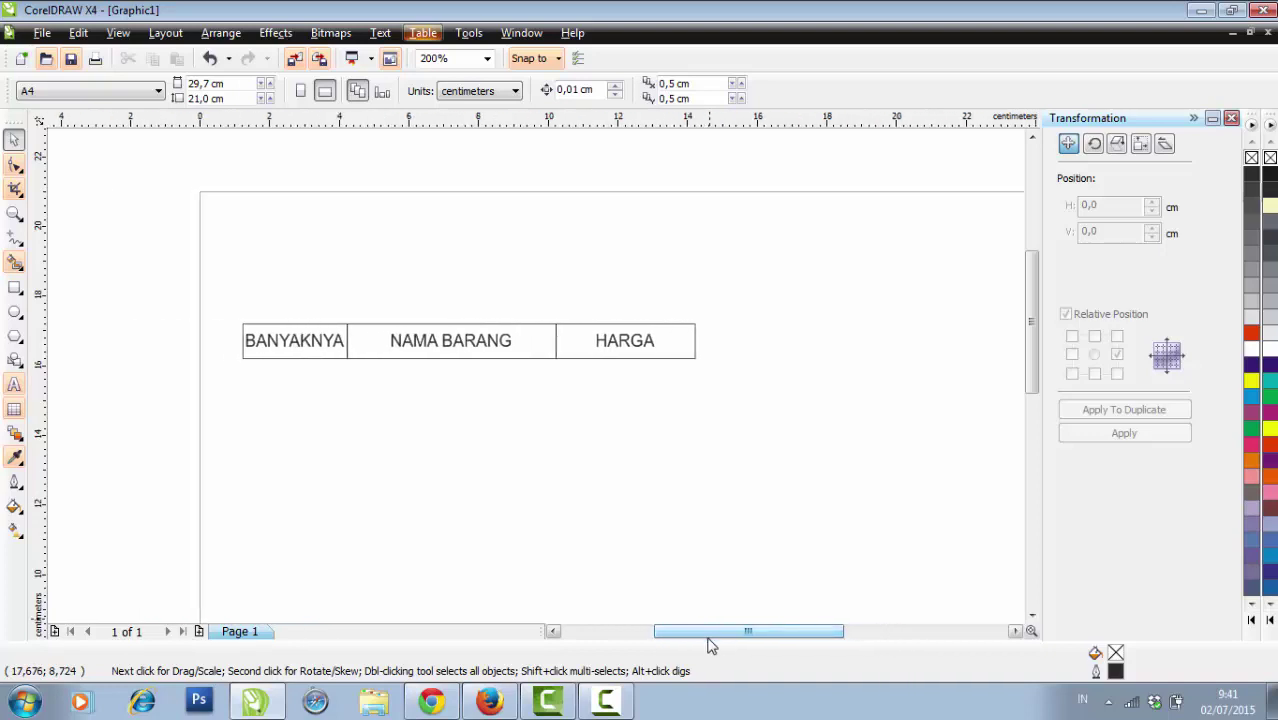
drag(748, 400, 509, 292)
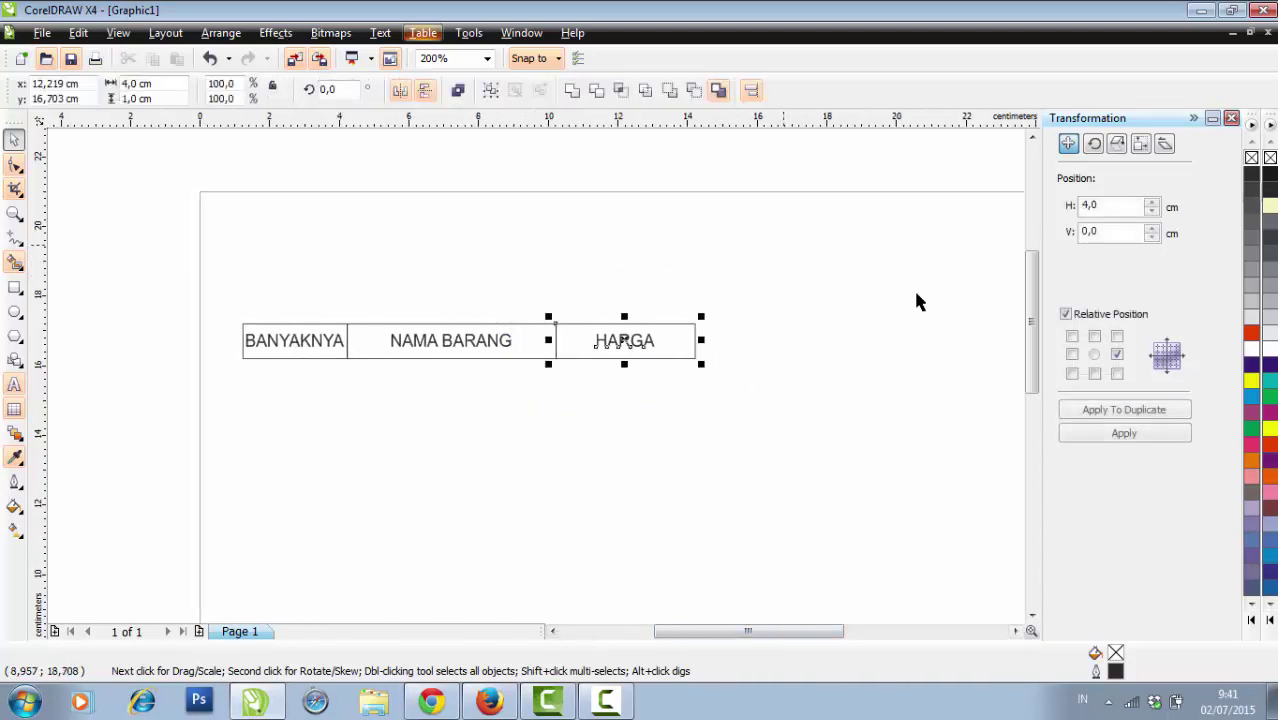
click(1124, 409)
click(793, 357)
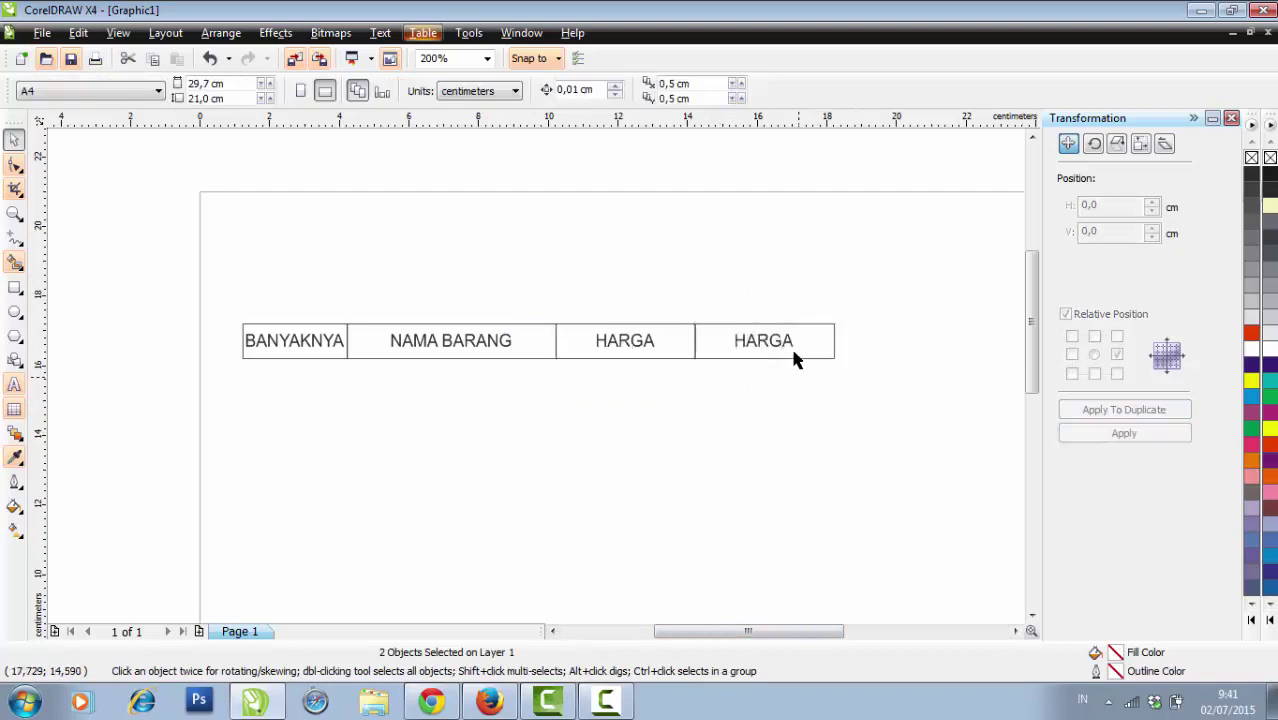
Step: Replace the text in the fourth cell with JUMLAH
click(776, 343)
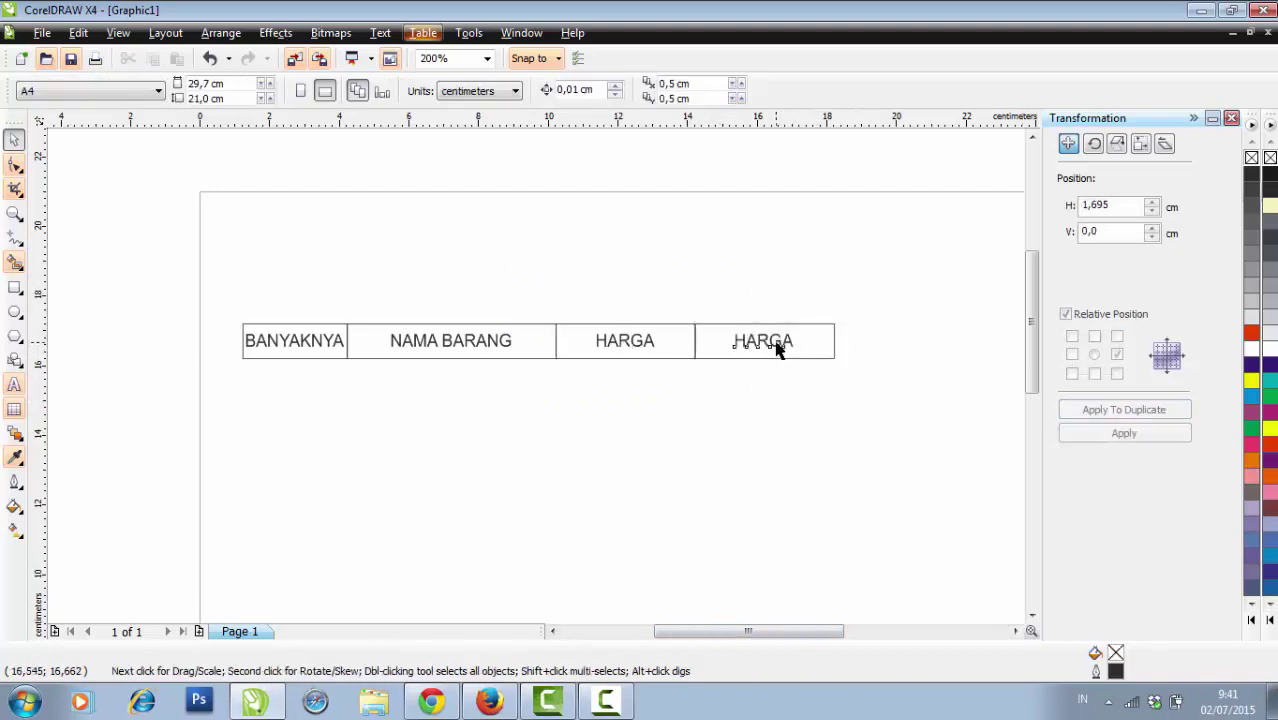
click(14, 384)
key(BackSpace)
key(BackSpace)
key(BackSpace)
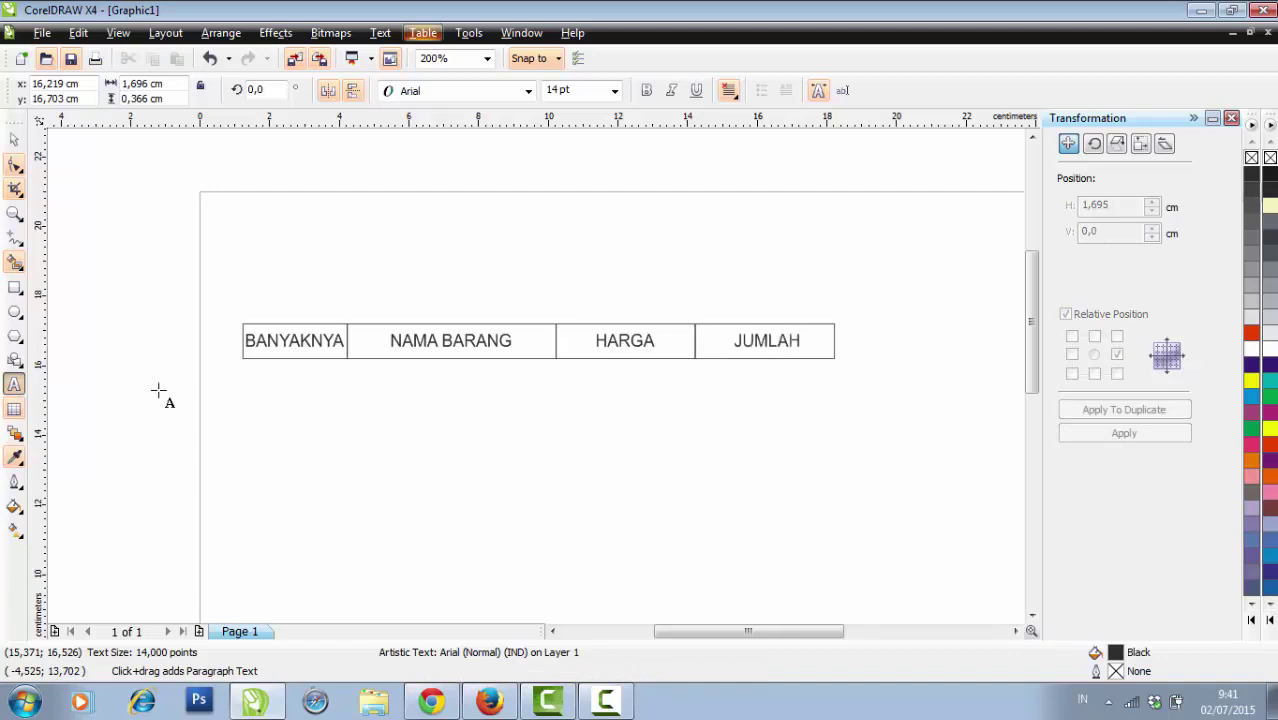
click(13, 141)
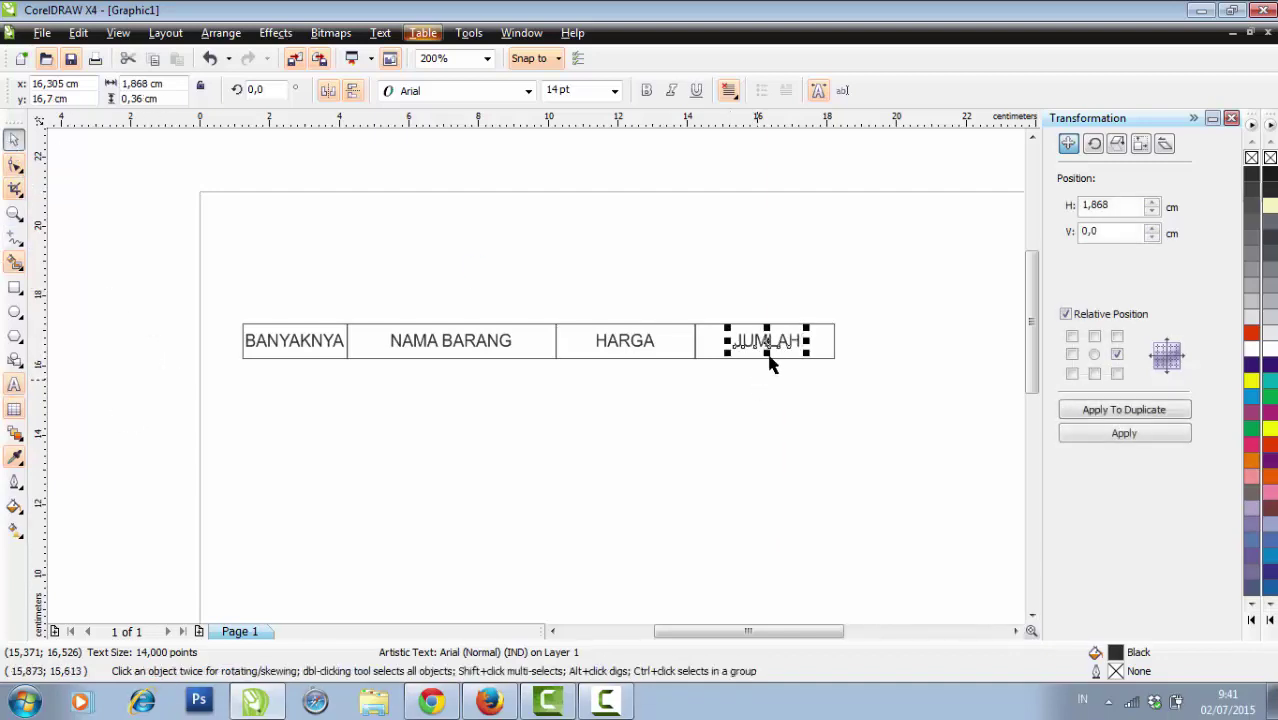
Step: Centre the JUMLAH text on its rectangle
scroll(557, 390, up, 1)
shift+click(632, 386)
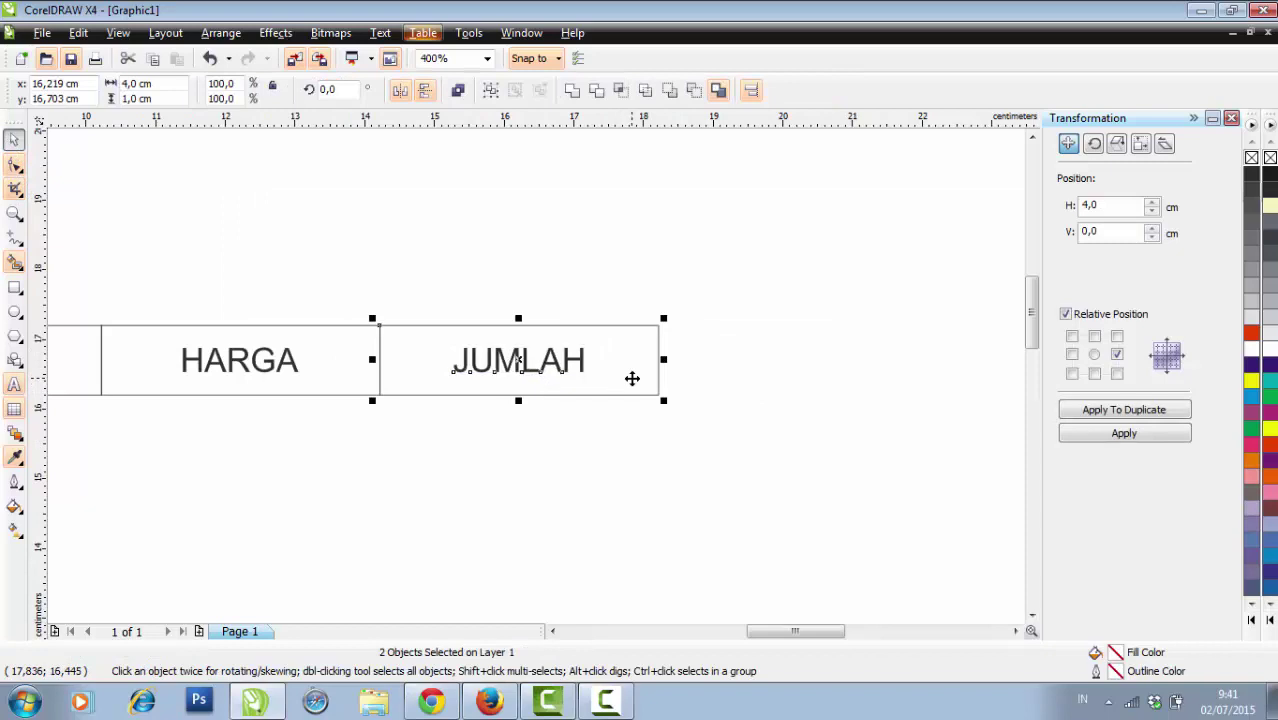
click(399, 410)
Step: Move the whole four-cell header row right and slightly down, to around the middle of the page's width
scroll(312, 394, down, 1)
scroll(312, 394, down, 1)
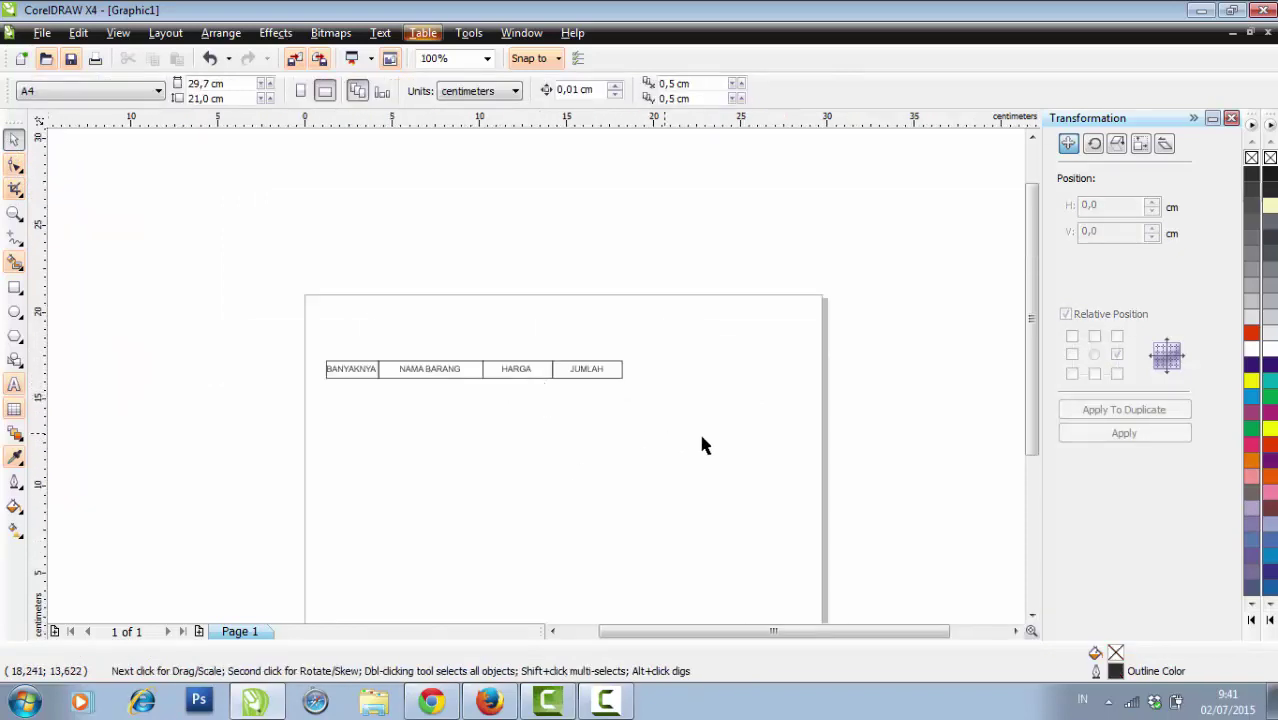
drag(700, 434, 338, 268)
mouse_move(553, 369)
mouse_down()
mouse_move(603, 378)
mouse_move(562, 385)
mouse_up()
scroll(468, 379, down, 1)
scroll(540, 370, up, 2)
click(551, 447)
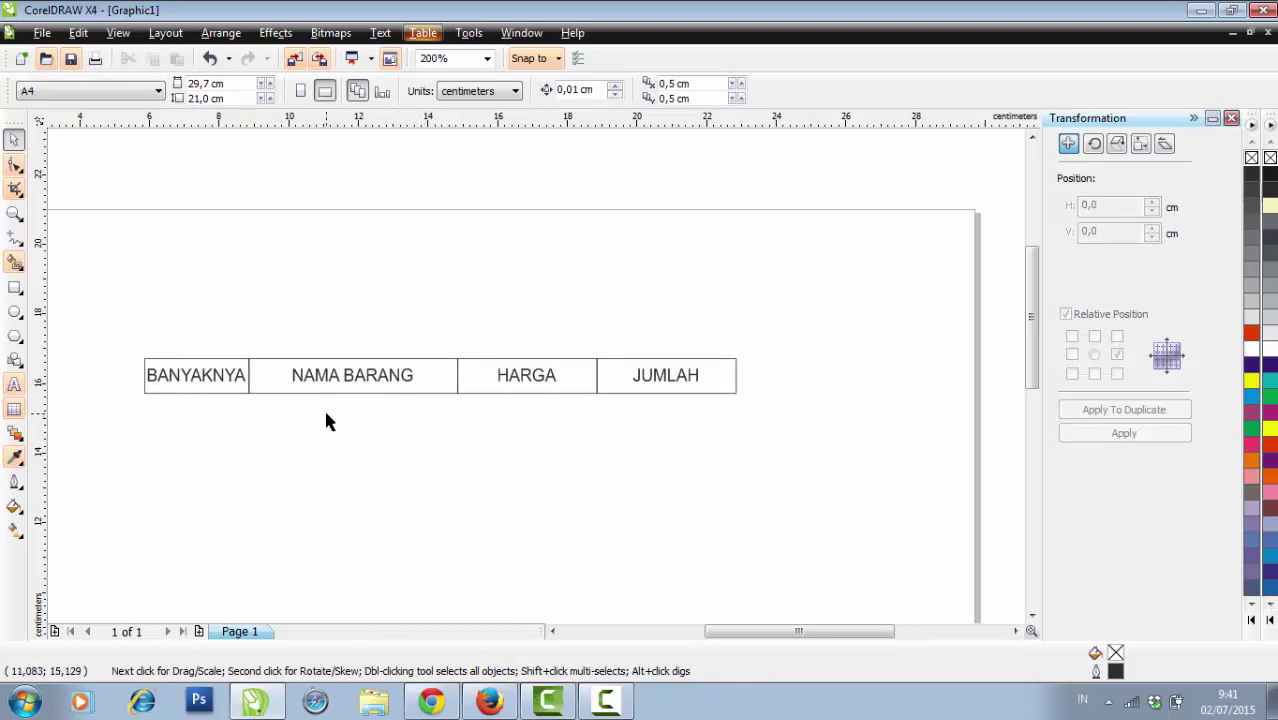
Step: Make the BANYAKNYA header text bold
click(240, 380)
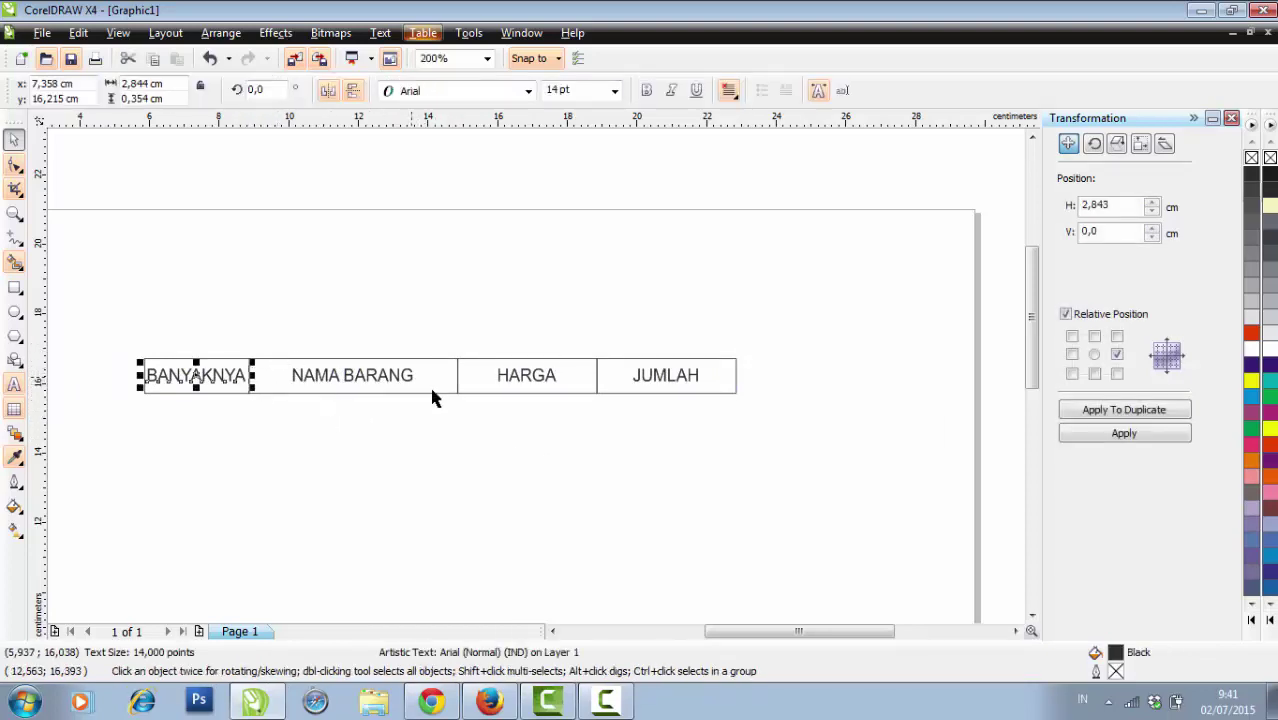
scroll(560, 362, up, 2)
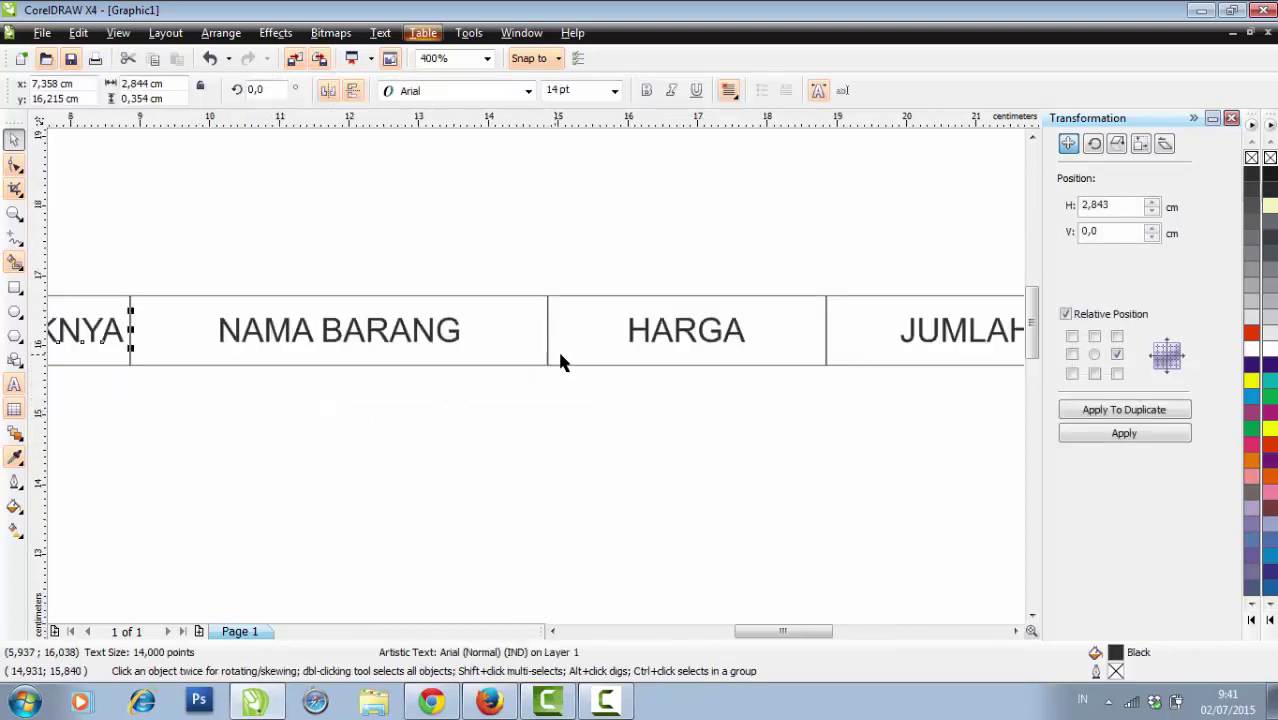
click(646, 90)
scroll(527, 385, down, 2)
scroll(441, 399, up, 2)
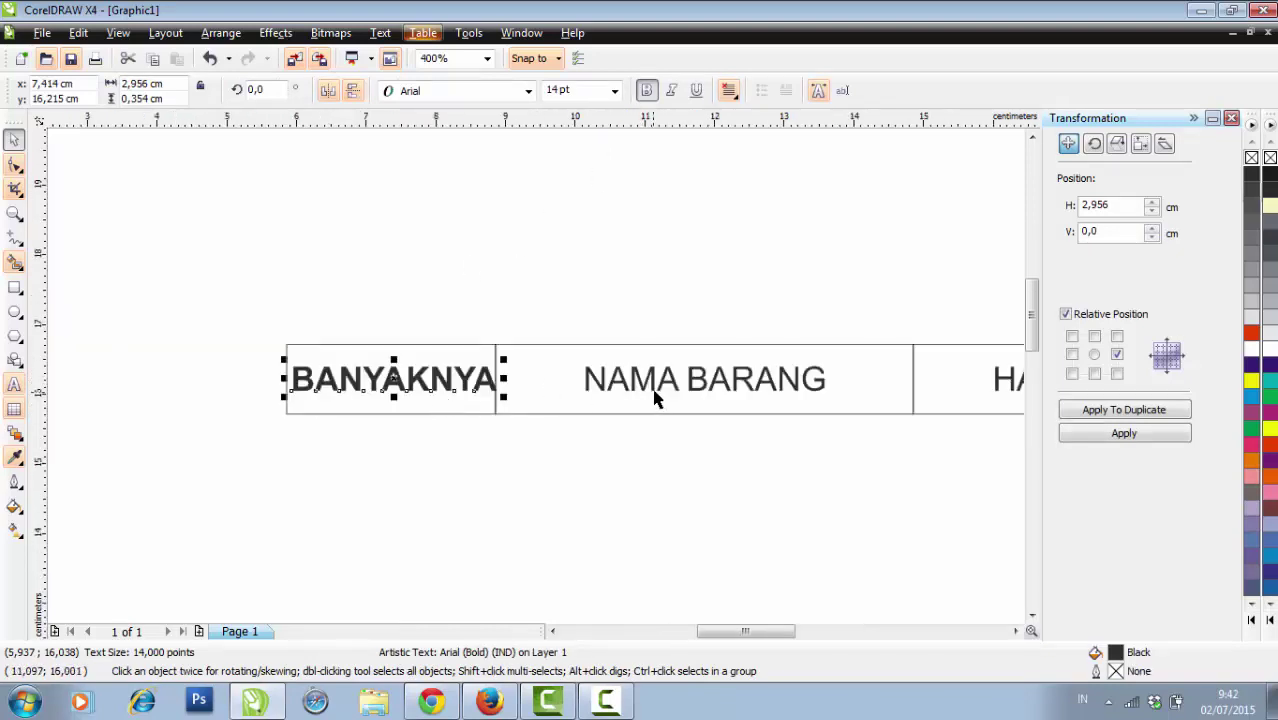
Step: Make the NAMA BARANG, HARGA and JUMLAH header texts bold
click(665, 396)
click(646, 90)
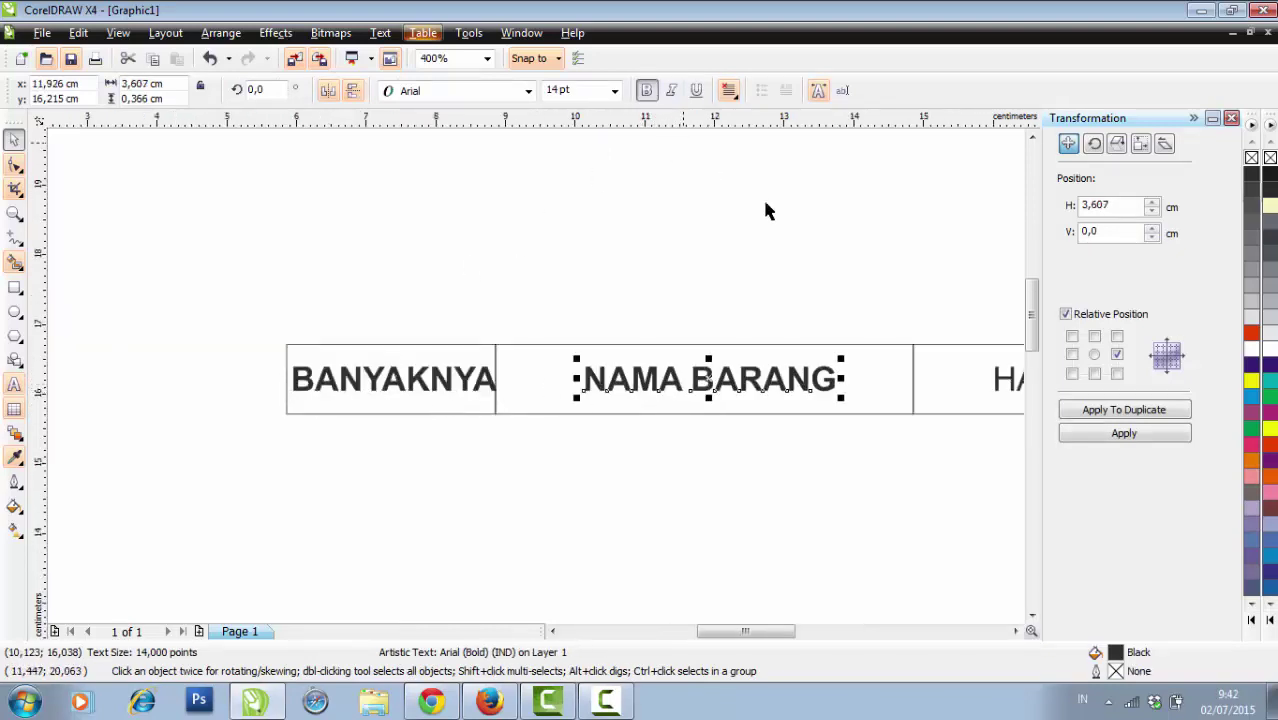
scroll(575, 444, down, 2)
scroll(575, 444, up, 2)
click(595, 363)
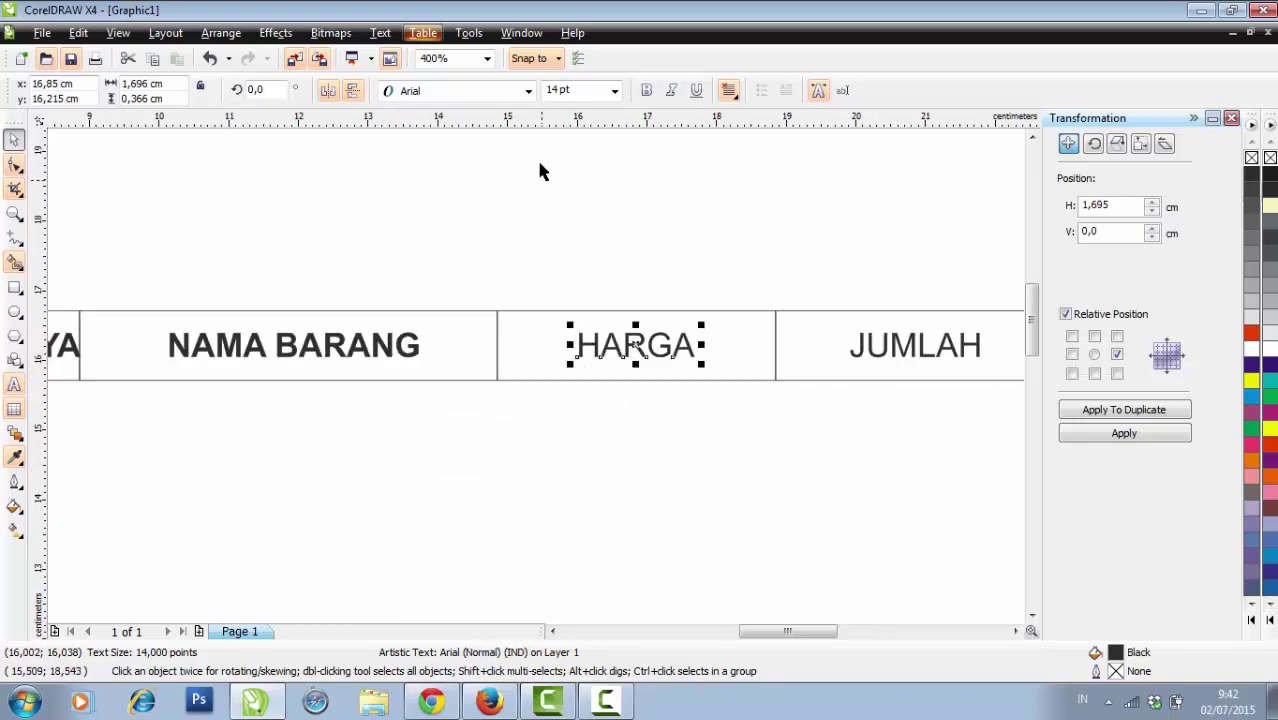
click(646, 90)
click(864, 346)
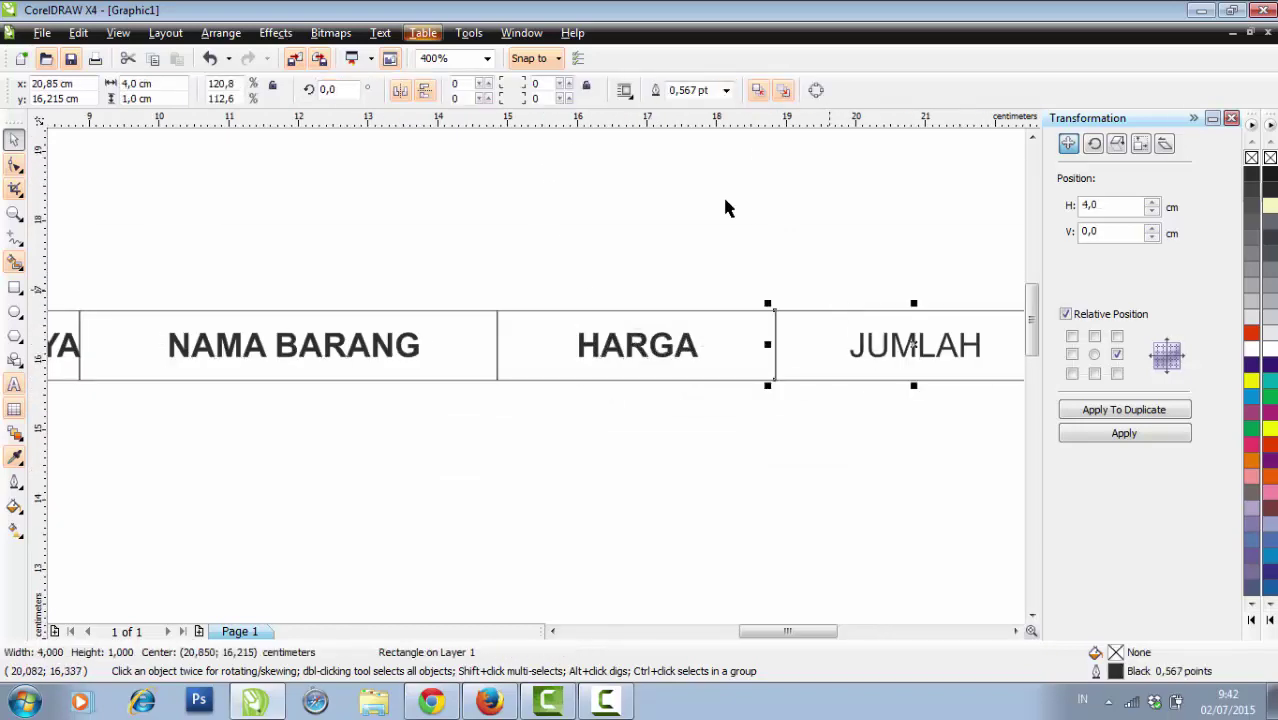
click(905, 352)
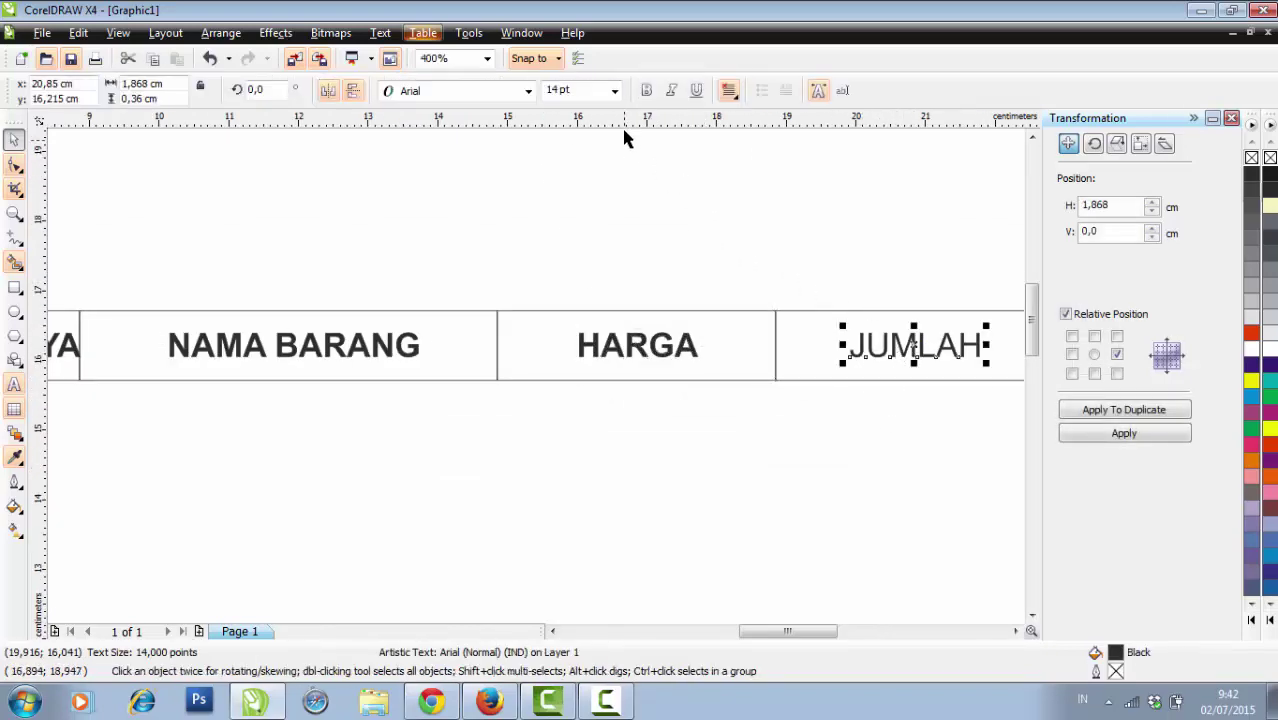
click(646, 91)
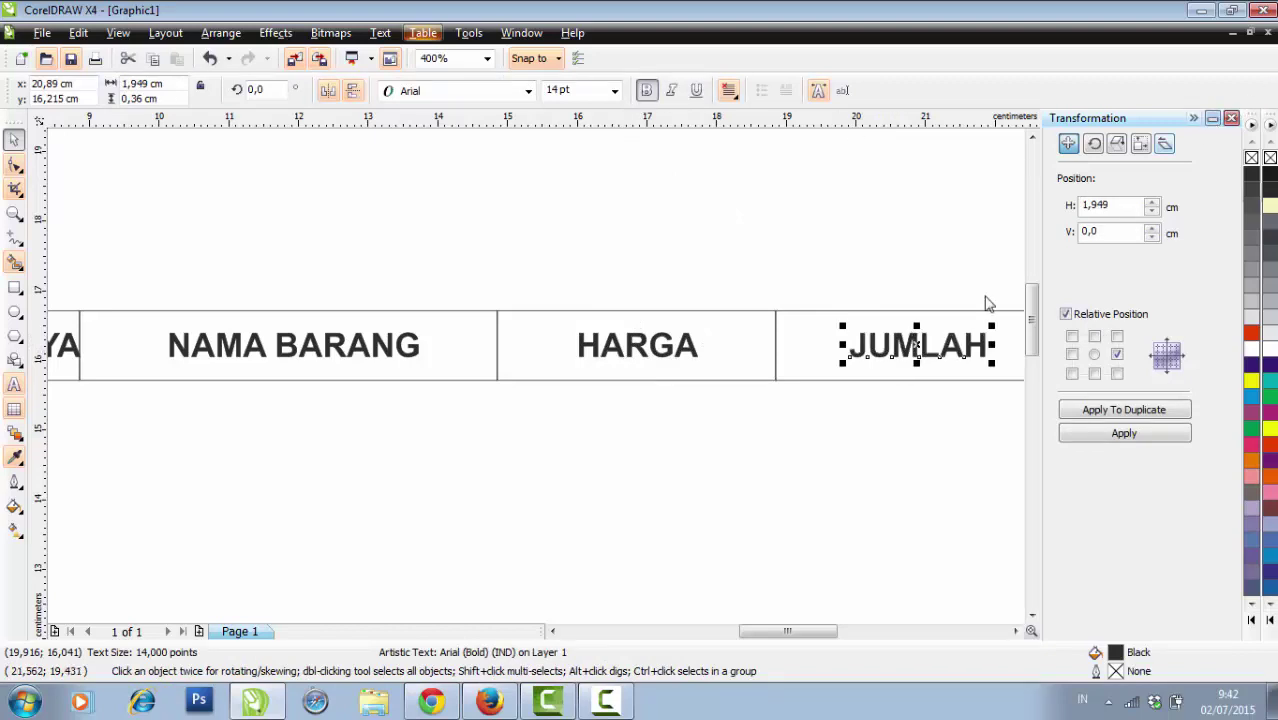
click(459, 400)
Step: Widen the BANYAKNYA rectangle outward from its left edge to about 3,154 cm
scroll(459, 400, down, 1)
scroll(226, 377, up, 1)
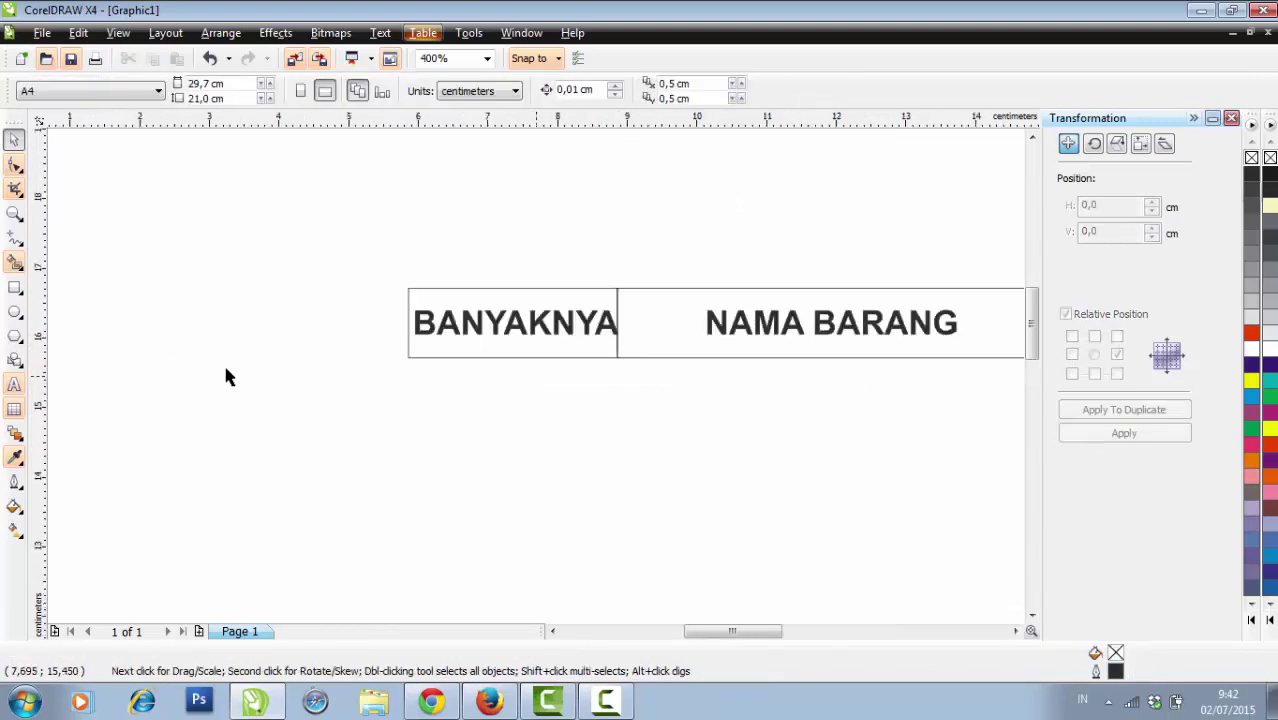
click(411, 354)
scroll(414, 337, up, 1)
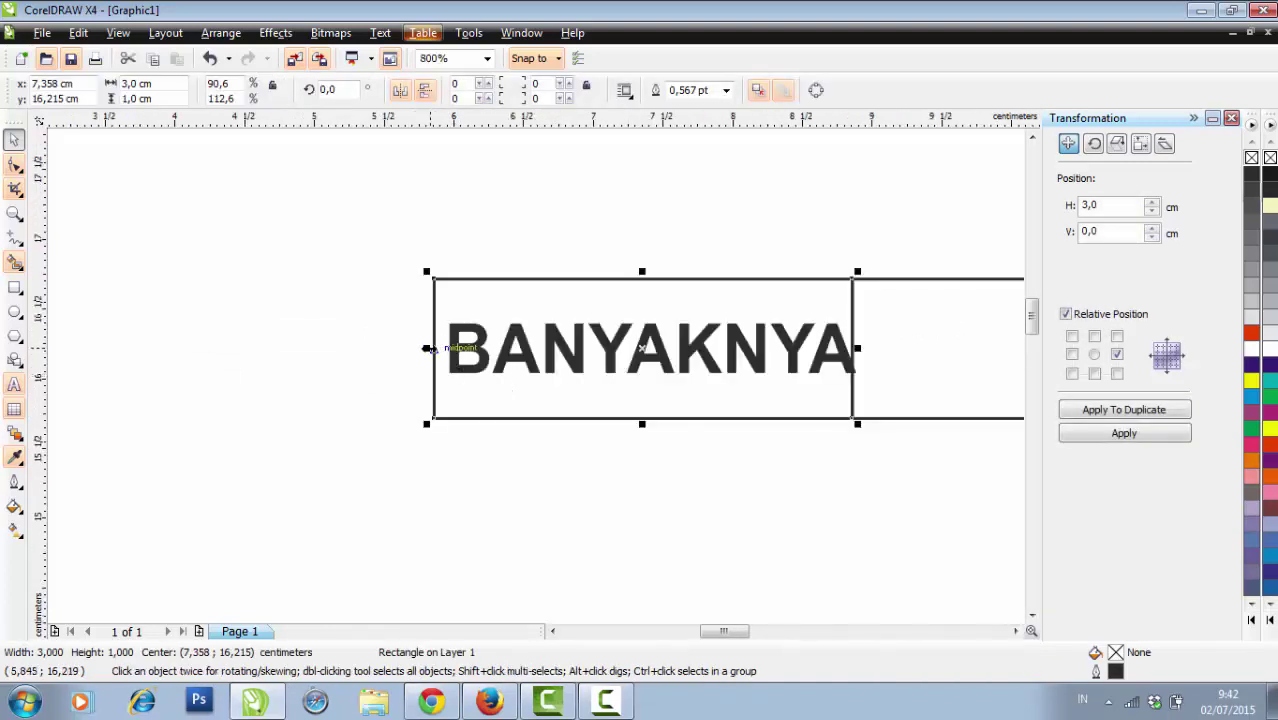
drag(427, 348, 405, 348)
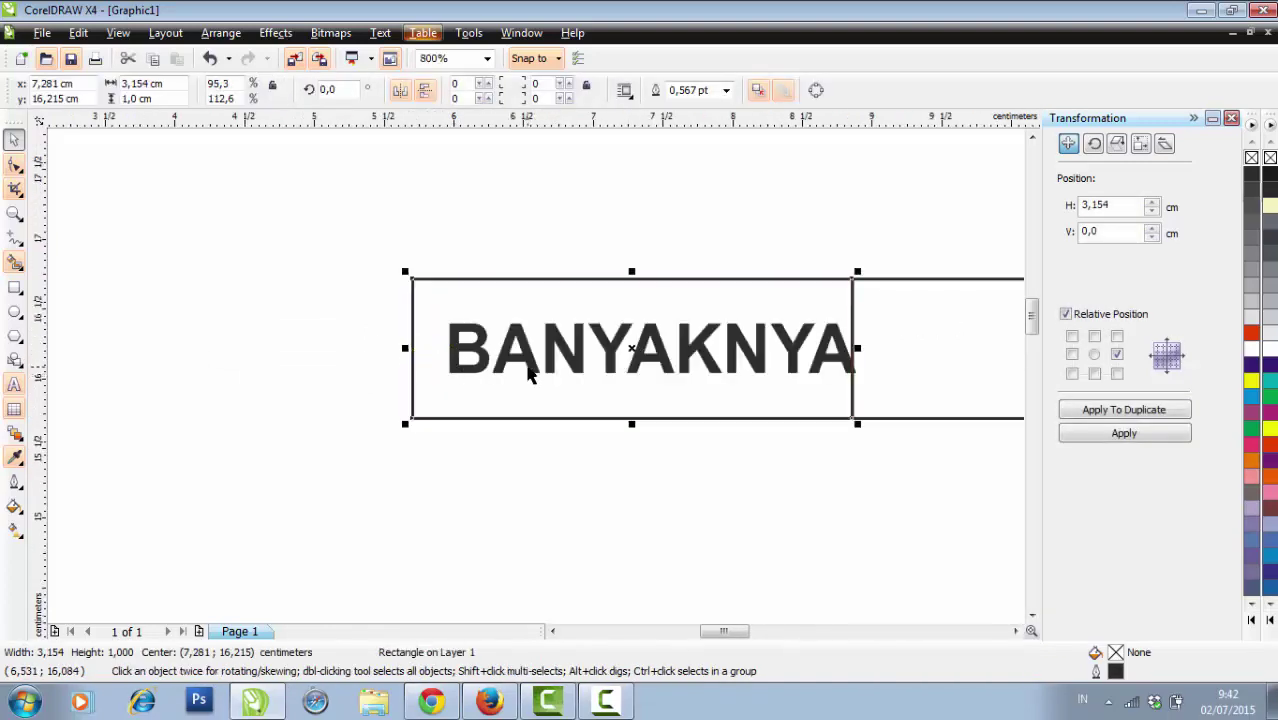
Step: Centre the BANYAKNYA text on its widened rectangle
click(456, 348)
shift+click(675, 299)
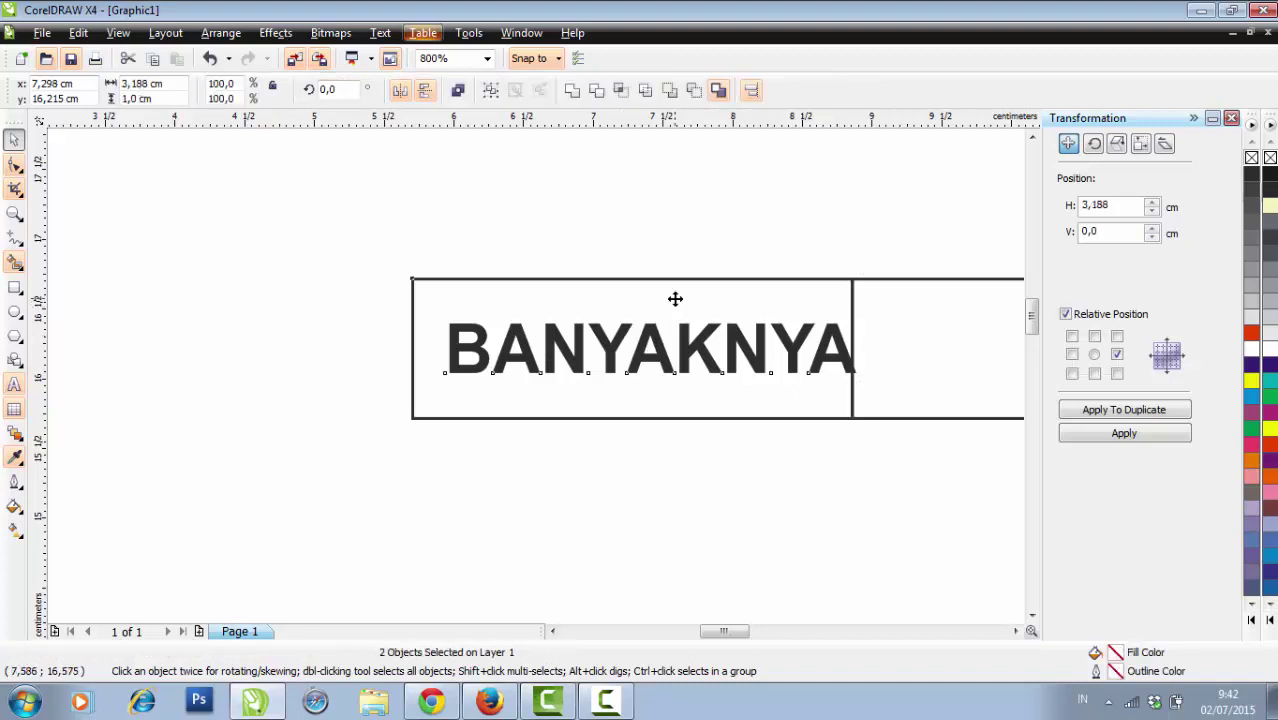
click(771, 470)
scroll(771, 470, down, 1)
scroll(536, 373, down, 2)
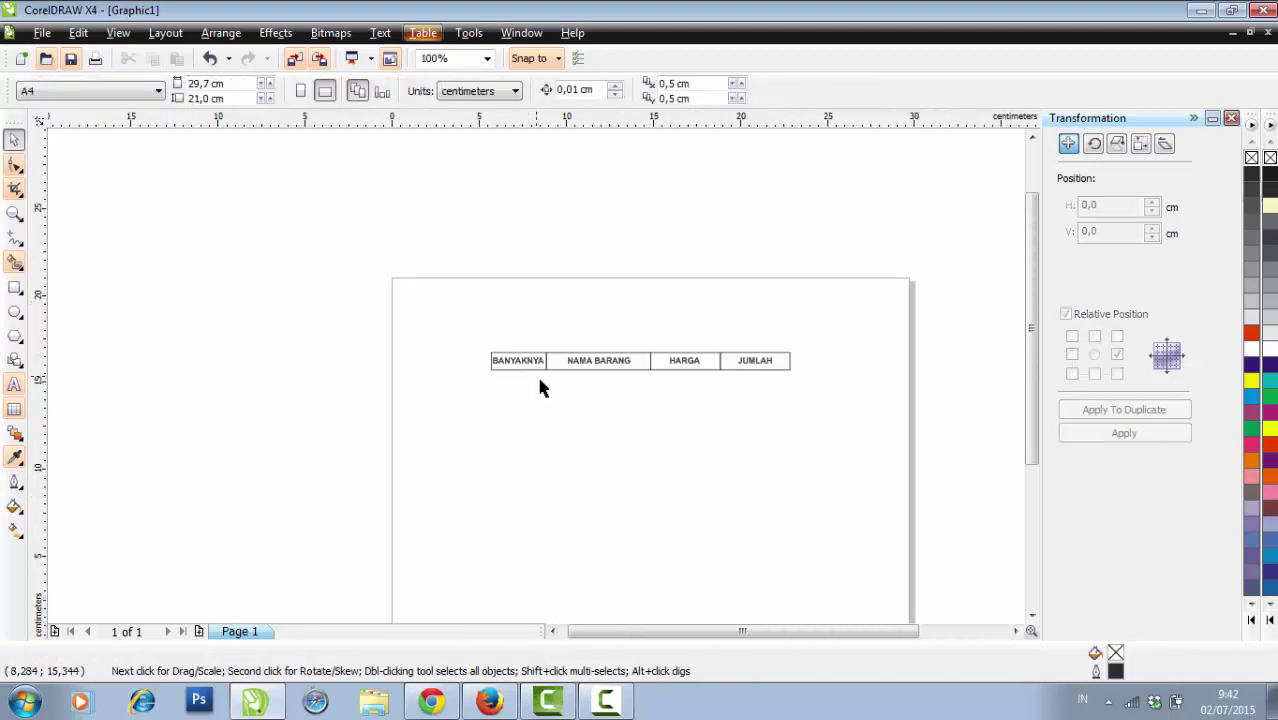
Step: Duplicate the BANYAKNYA rectangle downward eight times with a relative vertical offset of -1,0 cm
scroll(539, 387, up, 1)
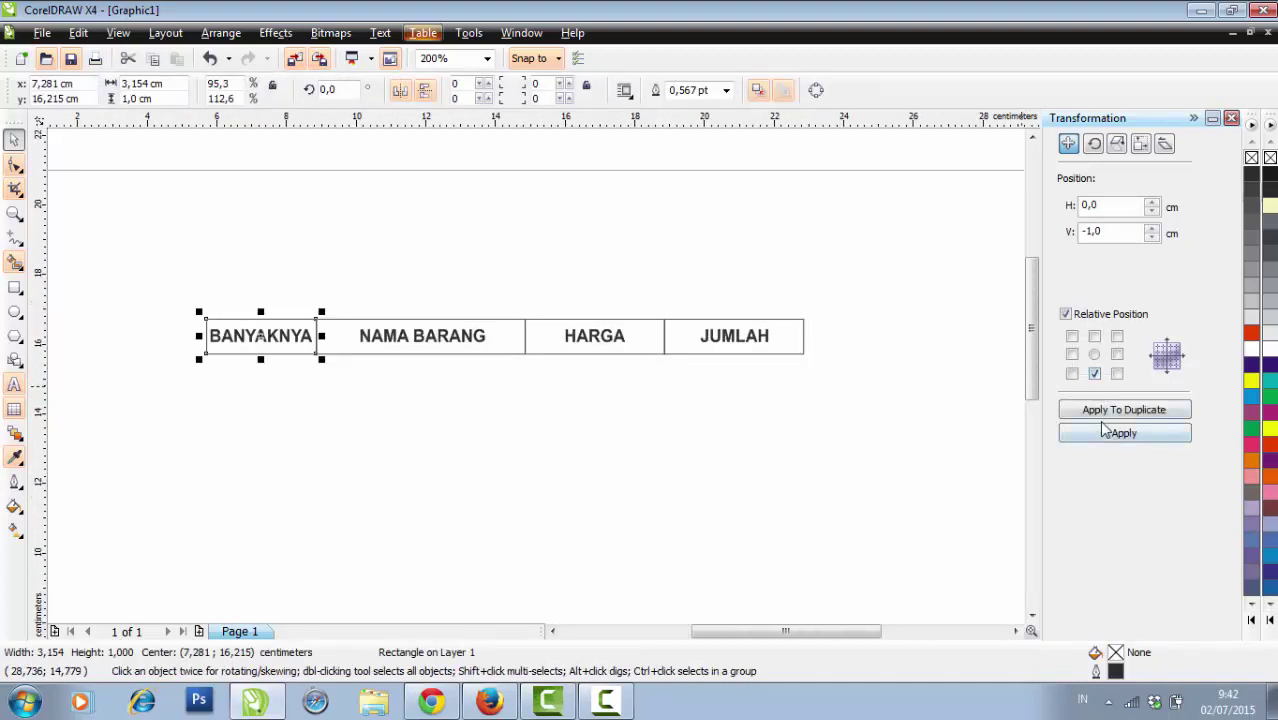
click(1106, 412)
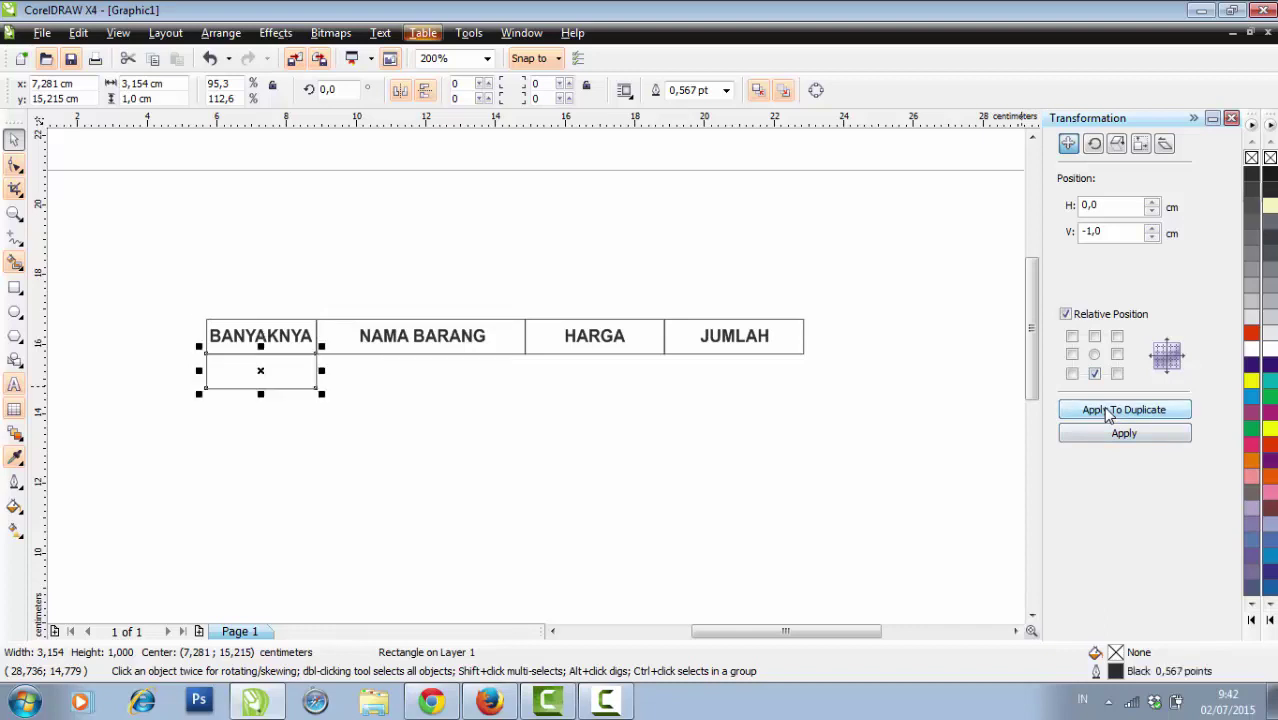
click(1106, 412)
click(1106, 412)
click(1106, 412)
click(1106, 412)
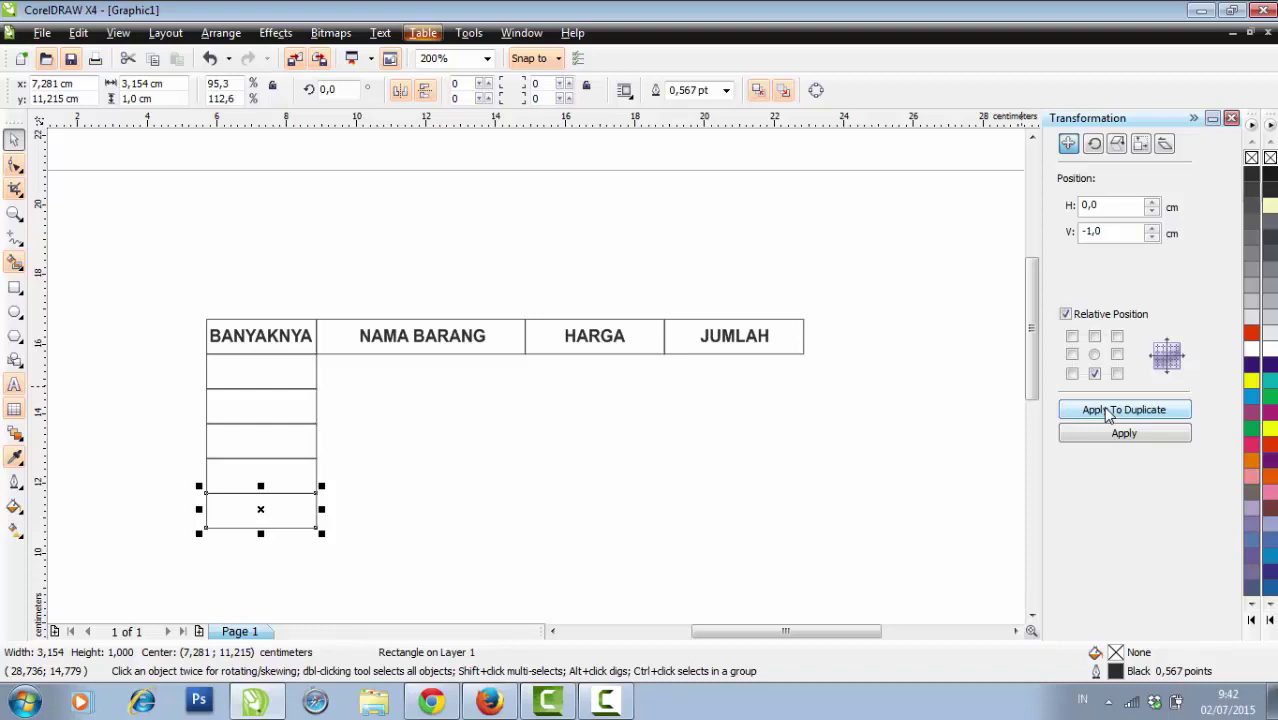
click(1106, 412)
click(1106, 412)
click(1106, 412)
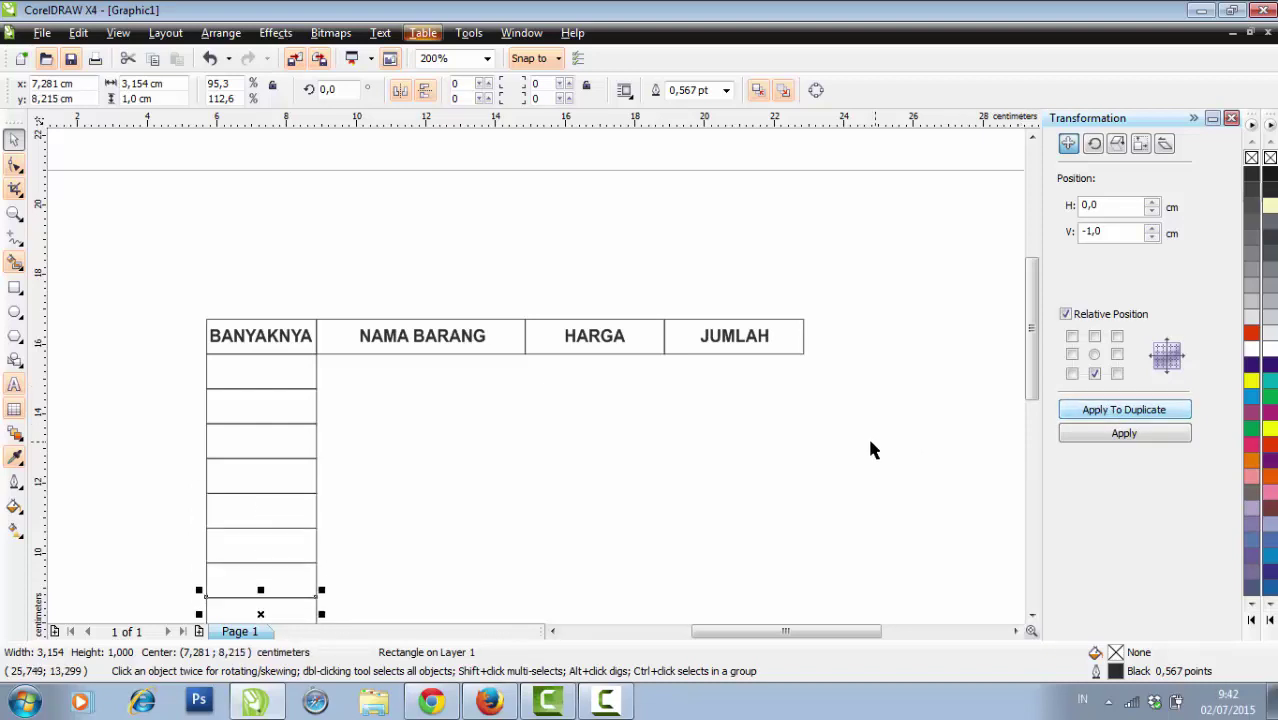
key(F3)
click(350, 437)
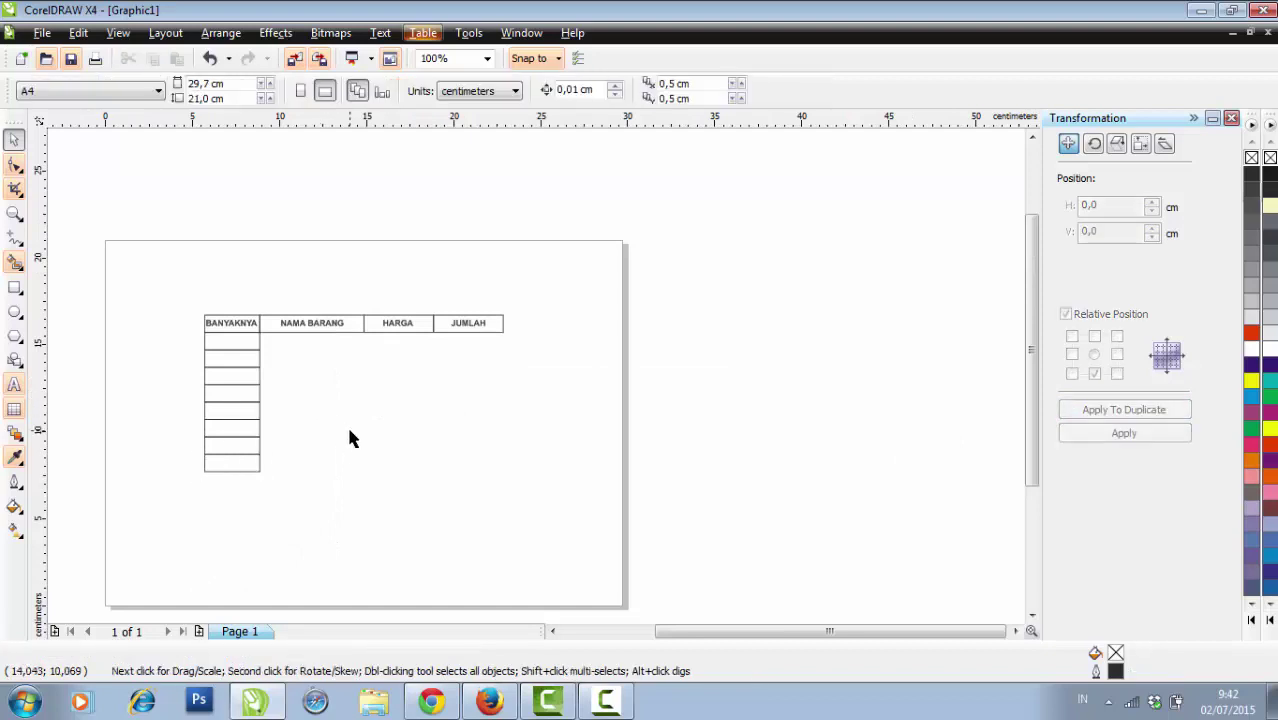
Step: Duplicate the NAMA BARANG rectangle downward eight times at the -1,0 cm vertical offset
scroll(248, 373, up, 1)
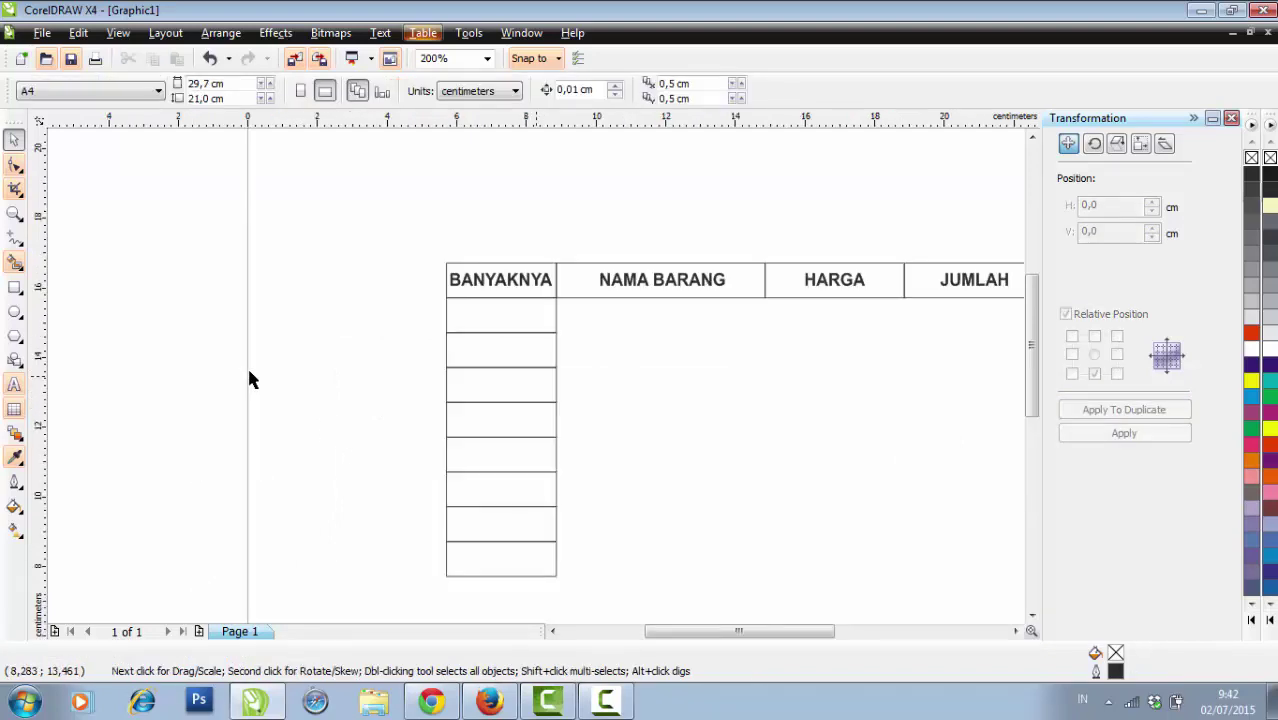
click(721, 292)
click(1145, 414)
click(1145, 414)
click(1147, 415)
click(1147, 415)
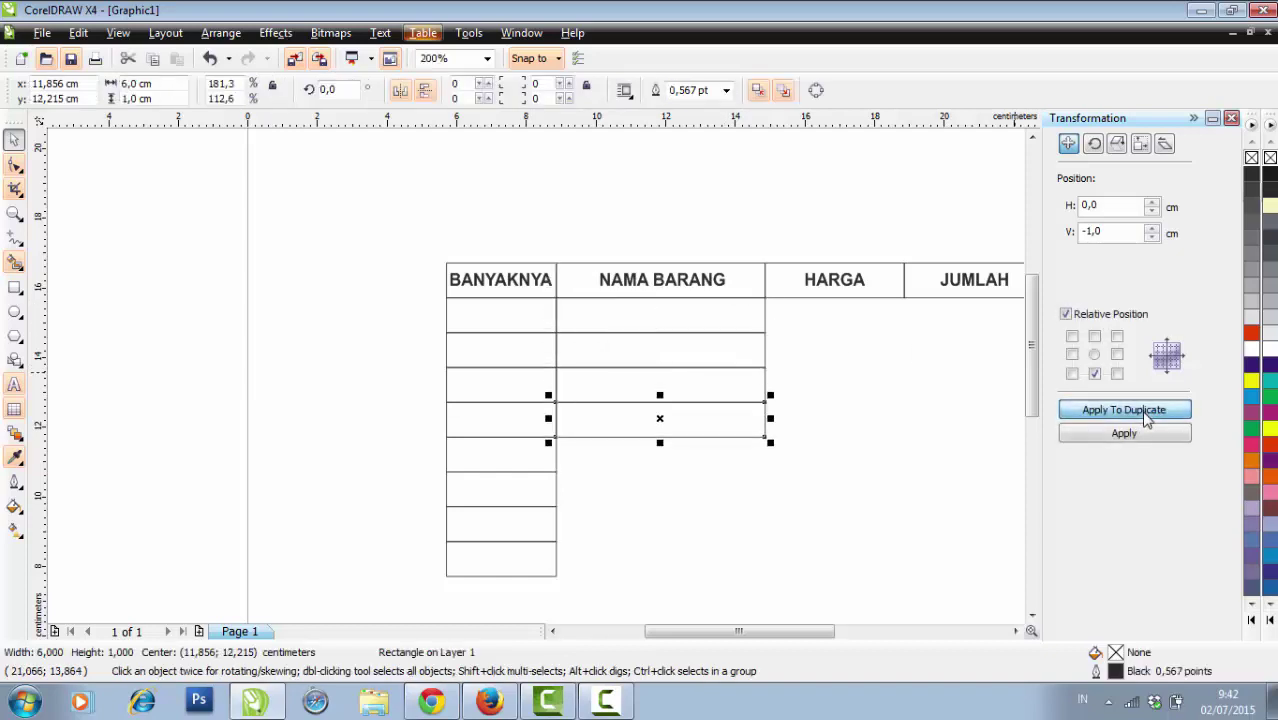
click(1147, 415)
click(1147, 415)
click(1147, 415)
click(1147, 415)
scroll(519, 390, down, 1)
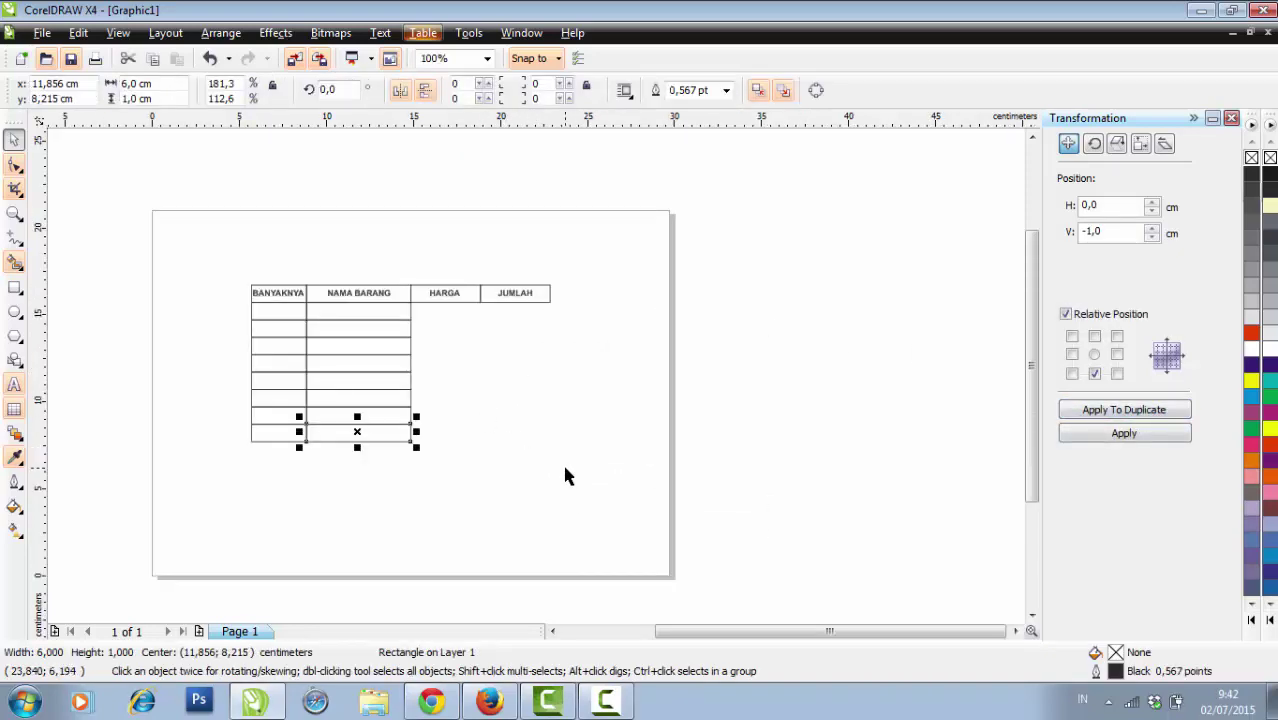
Step: Duplicate the HARGA rectangle downward eight times at the -1,0 cm vertical offset
click(470, 312)
click(465, 297)
click(1080, 414)
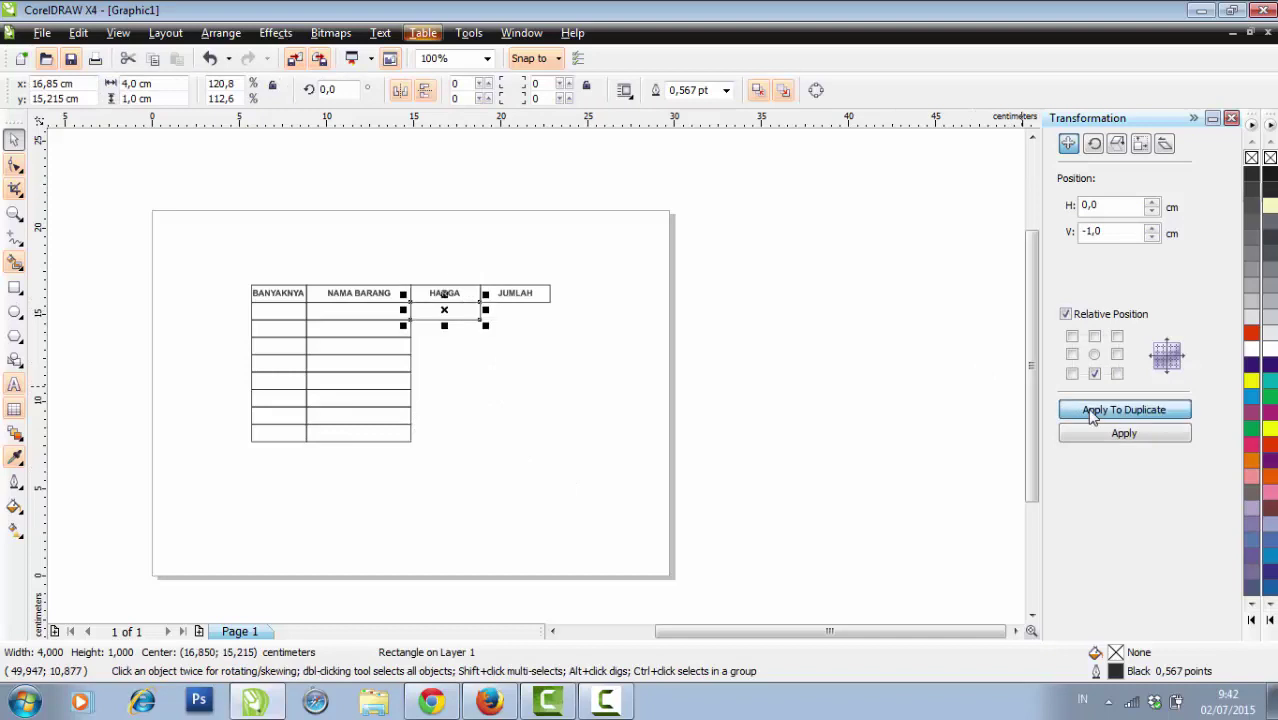
click(1084, 415)
click(1084, 415)
click(1087, 416)
click(1087, 416)
click(1087, 416)
click(1091, 417)
click(1091, 417)
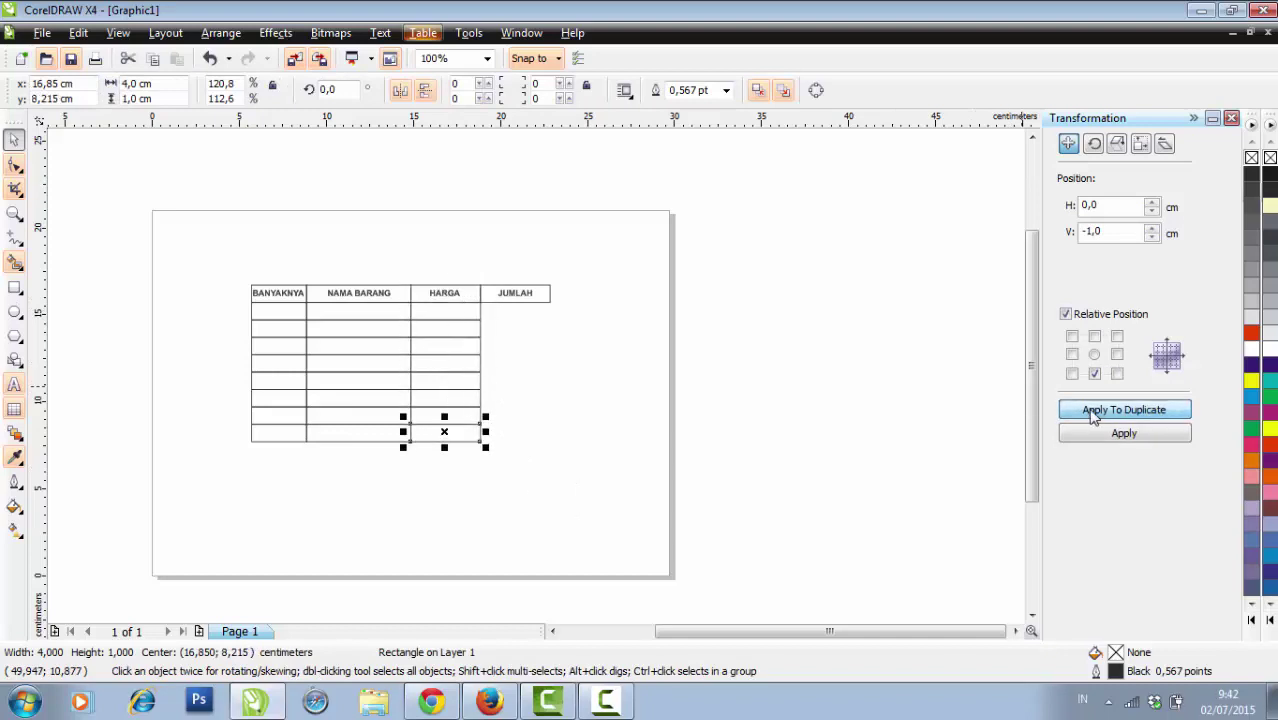
click(746, 378)
Step: Duplicate the JUMLAH rectangle downward eight times at the -1,0 cm vertical offset
click(551, 293)
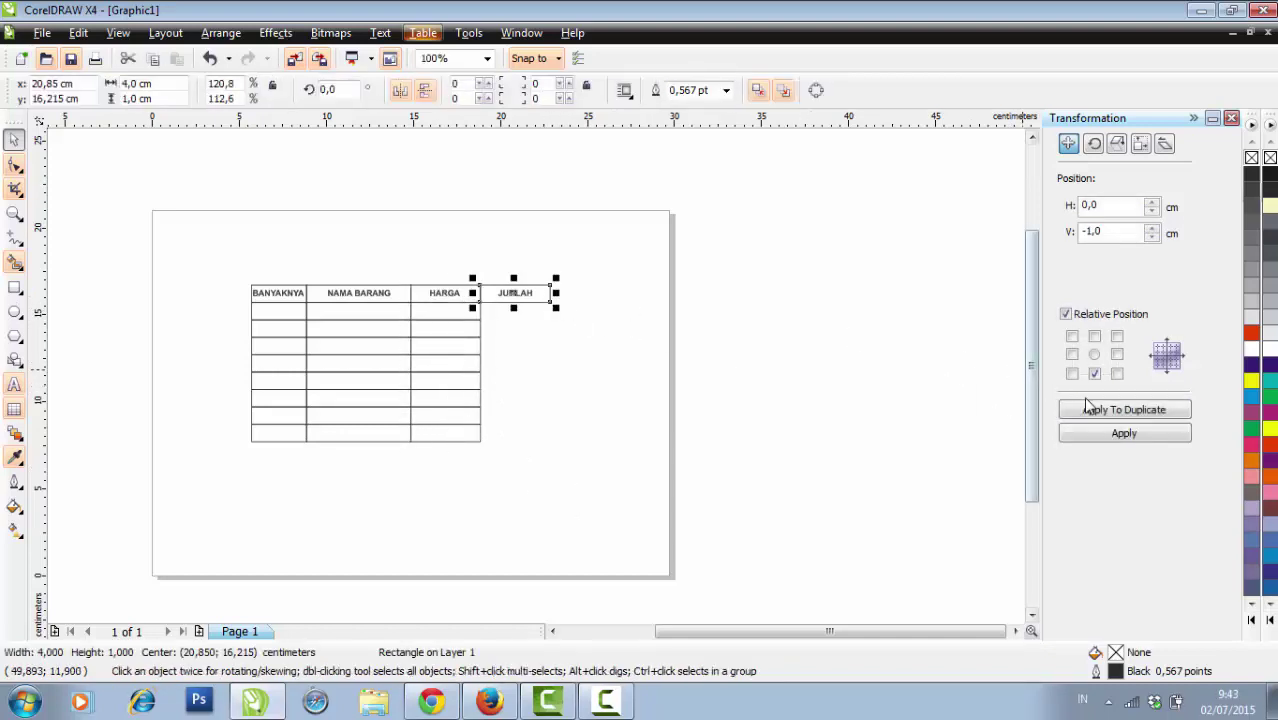
click(1088, 410)
click(1088, 410)
click(1088, 410)
click(1088, 410)
click(1088, 410)
click(1088, 410)
click(1088, 410)
click(1088, 410)
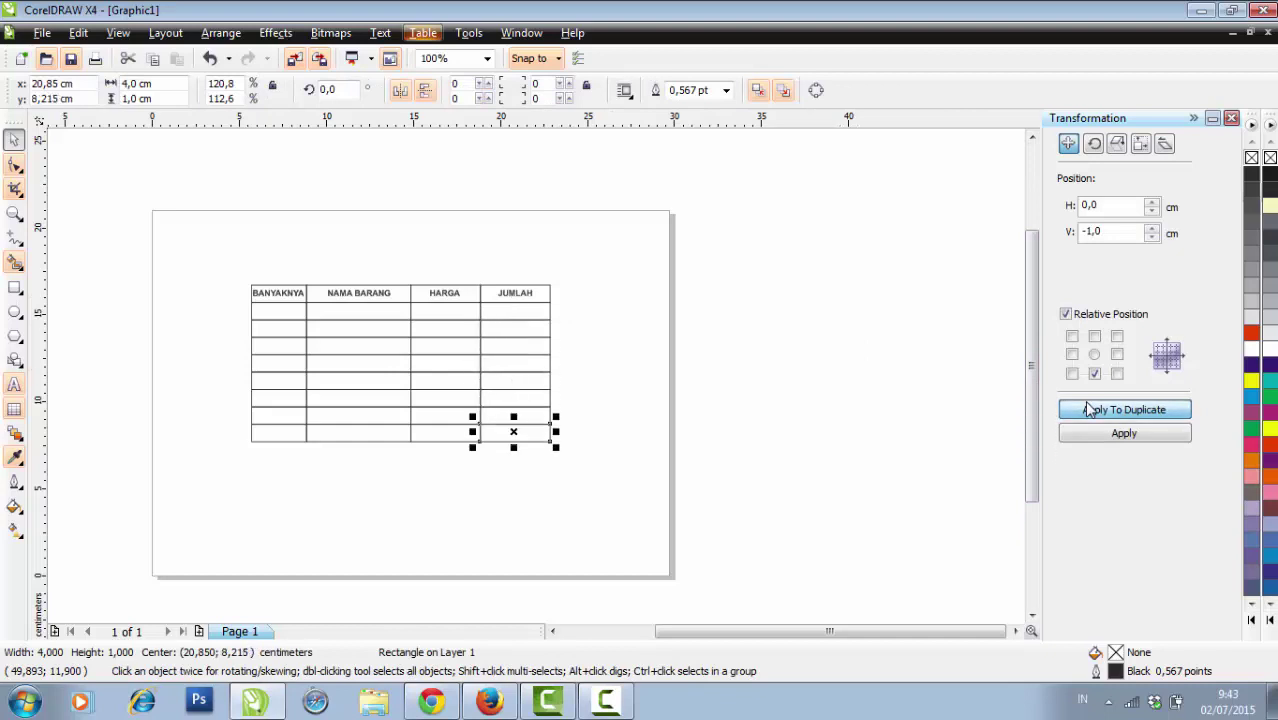
click(884, 426)
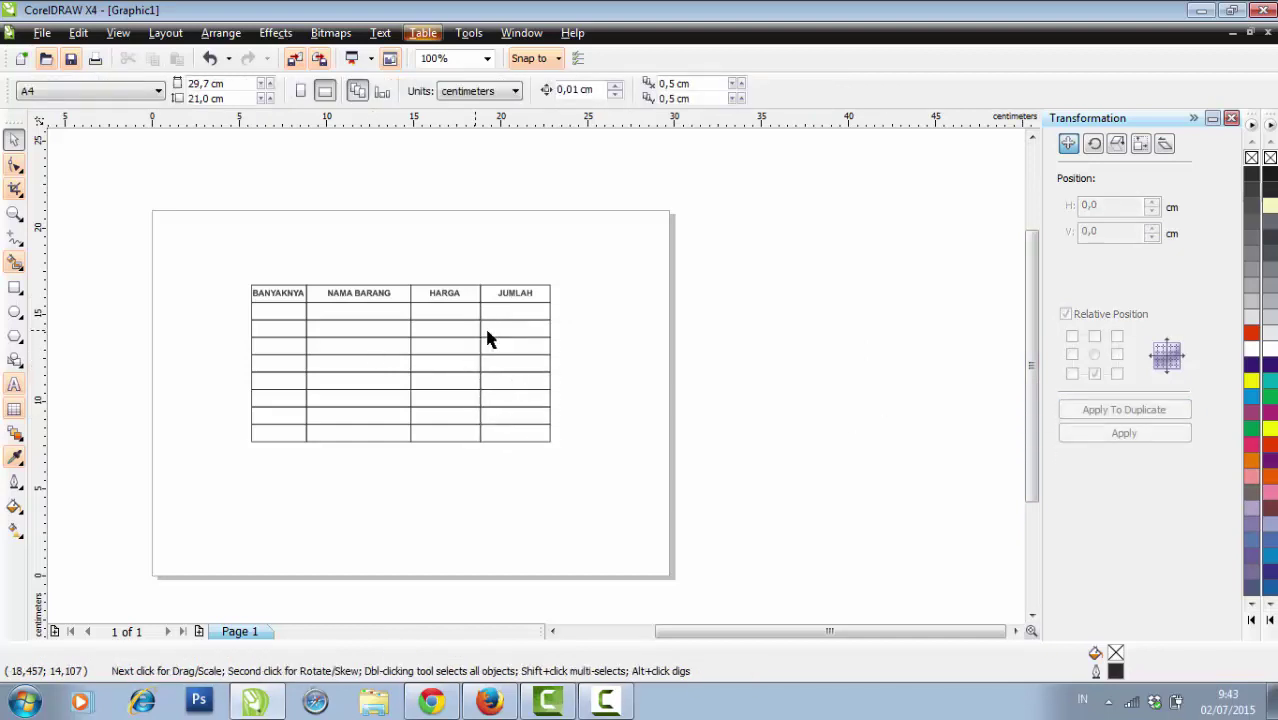
Step: Add one extra cell under the JUMLAH column by duplicating its lowest rectangle 1,0 cm downward
click(535, 445)
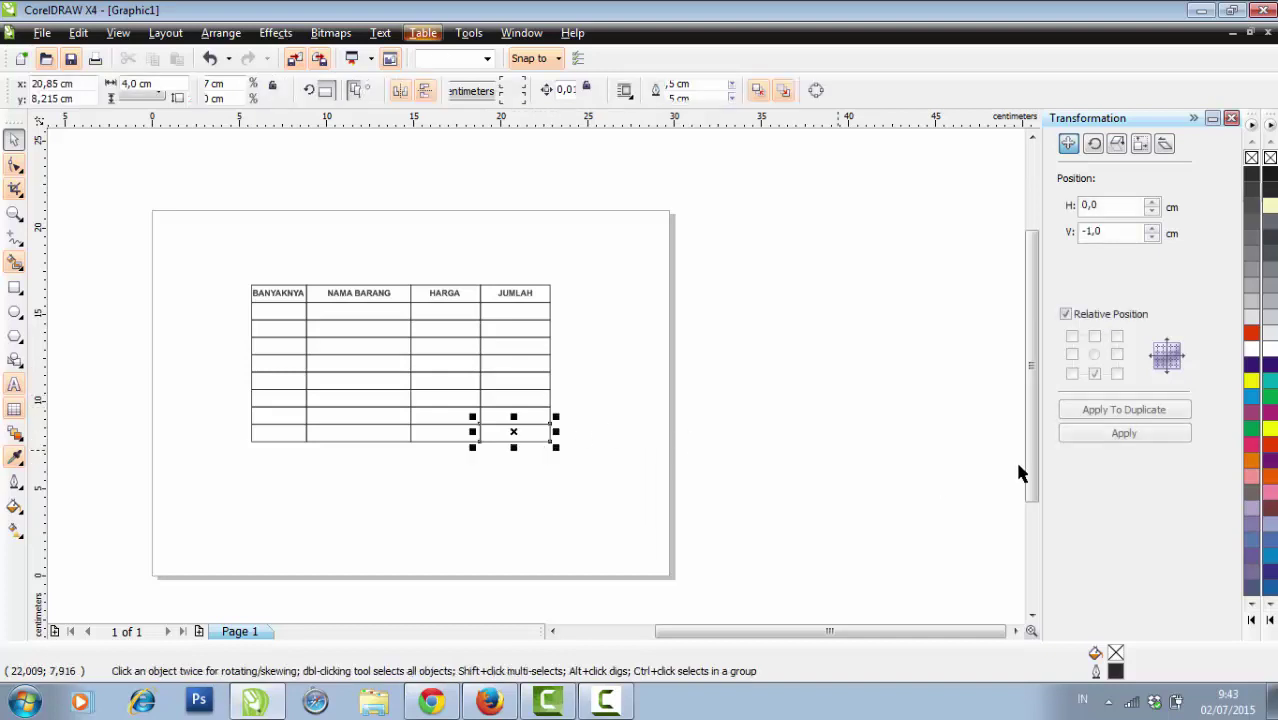
click(1096, 410)
click(910, 512)
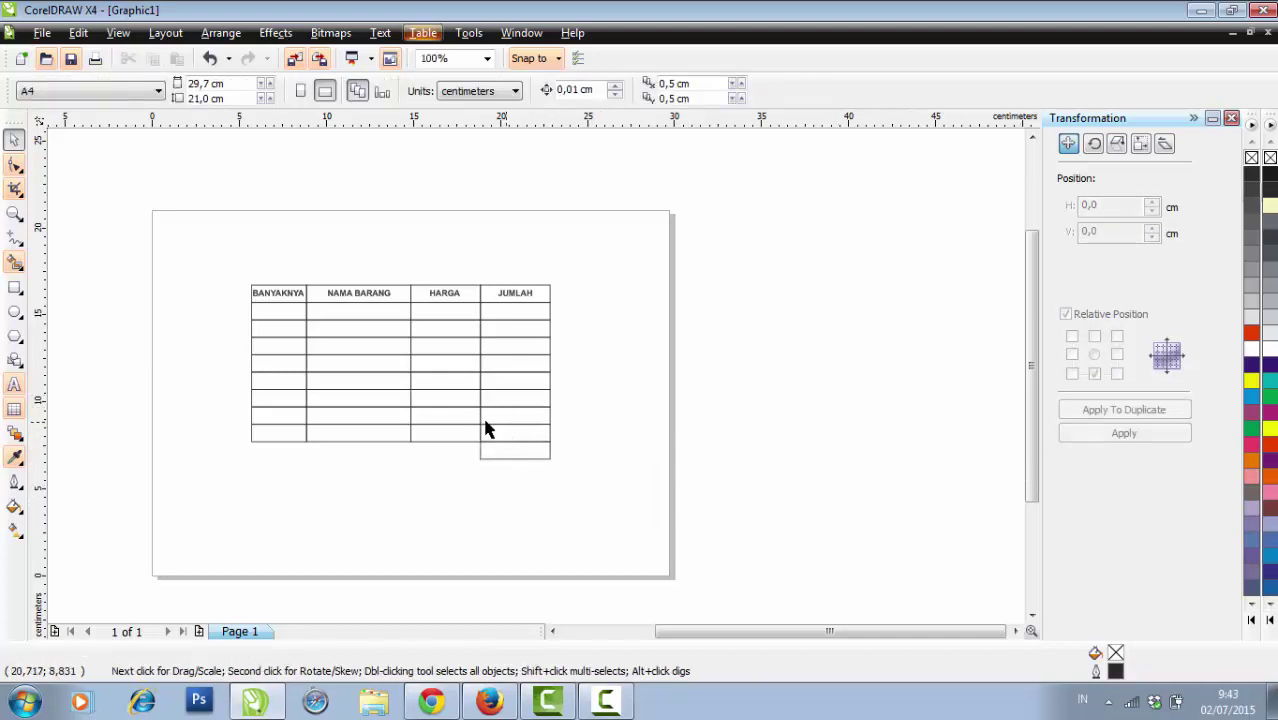
Step: Add the artistic text "Perhatian : Barang yang sudah dibeli tidak dapat ditukar/dikembalikan" below the table
scroll(377, 484, up, 1)
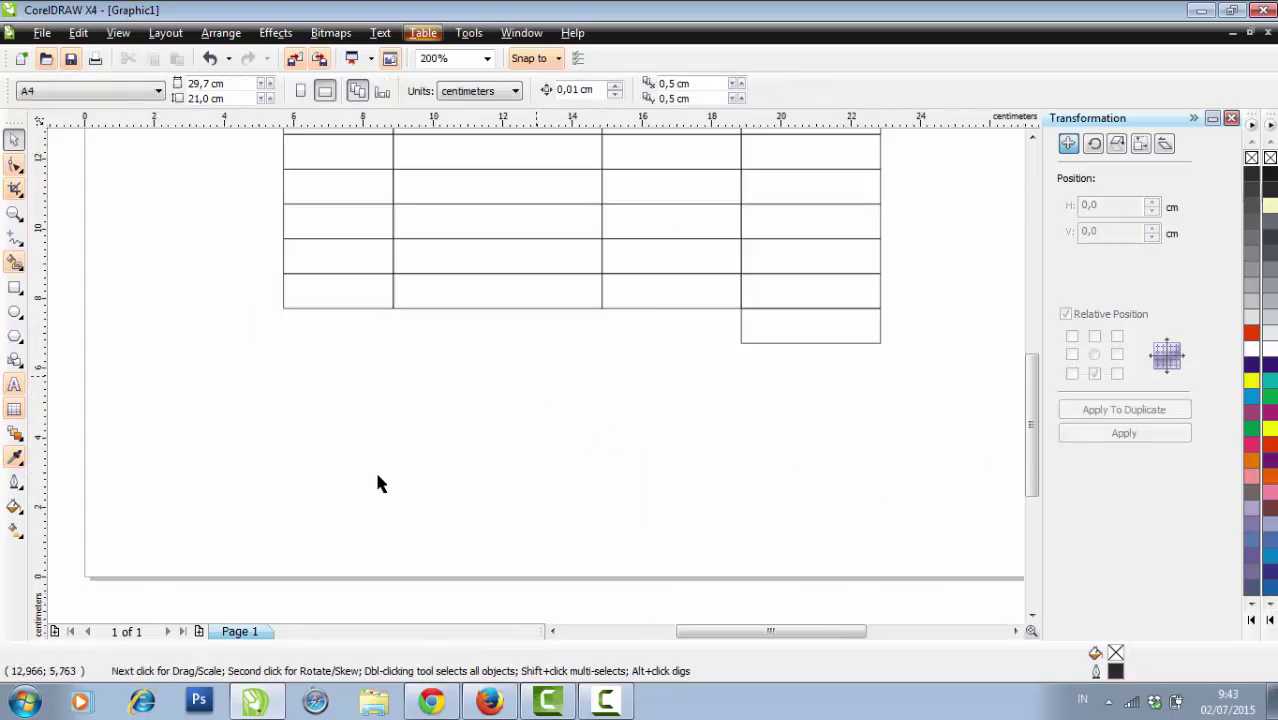
click(14, 384)
click(304, 323)
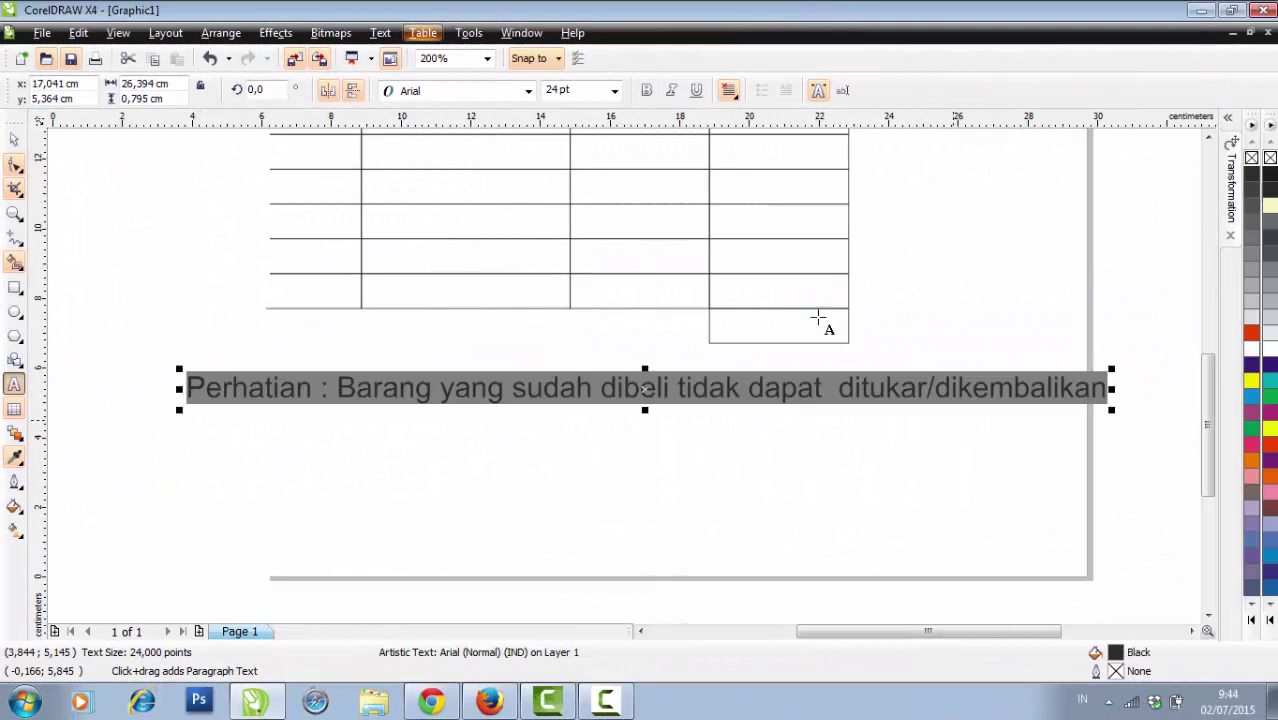
Step: Set the note text to 10 pt and move it directly beneath the table's lower-left corner
click(614, 90)
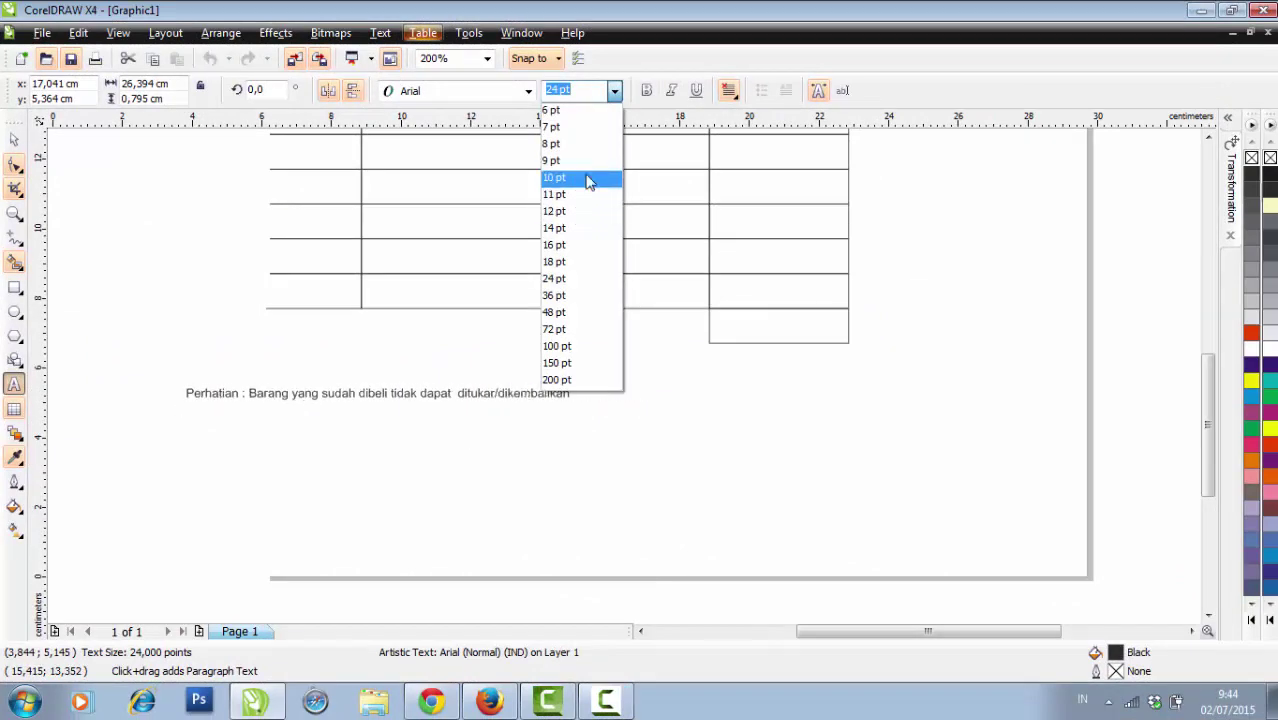
click(589, 180)
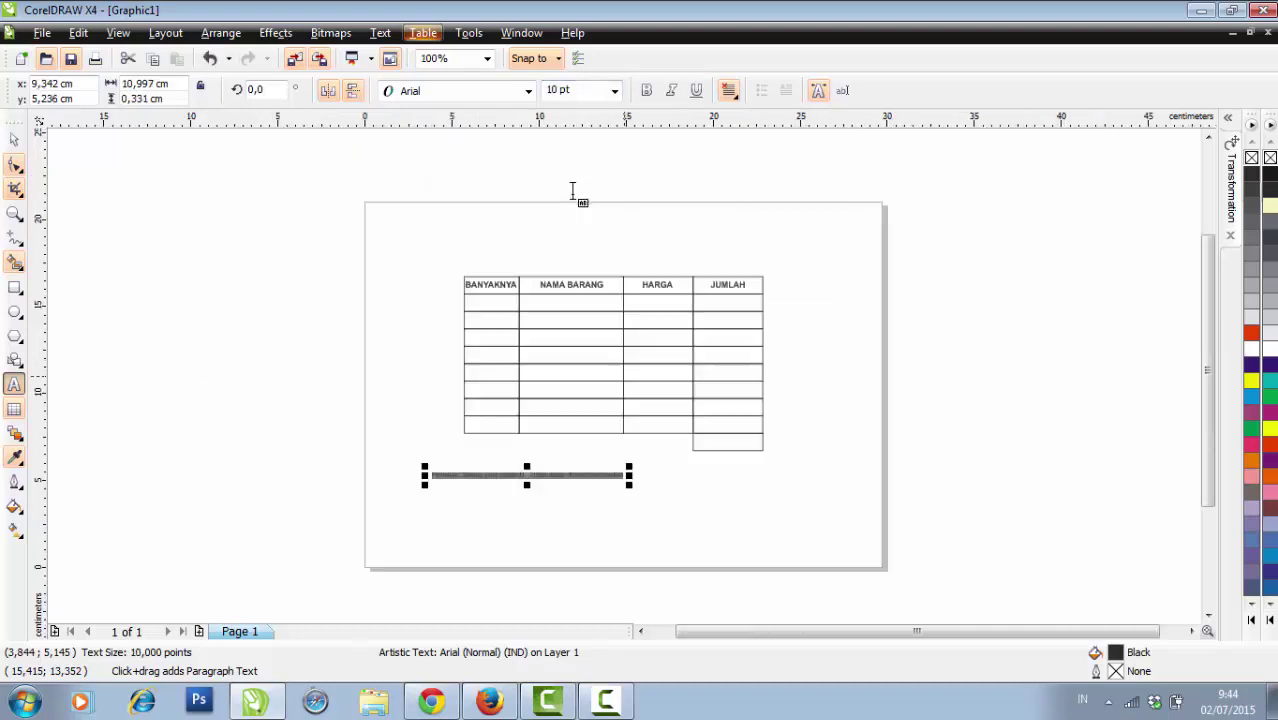
click(14, 140)
drag(512, 505, 582, 437)
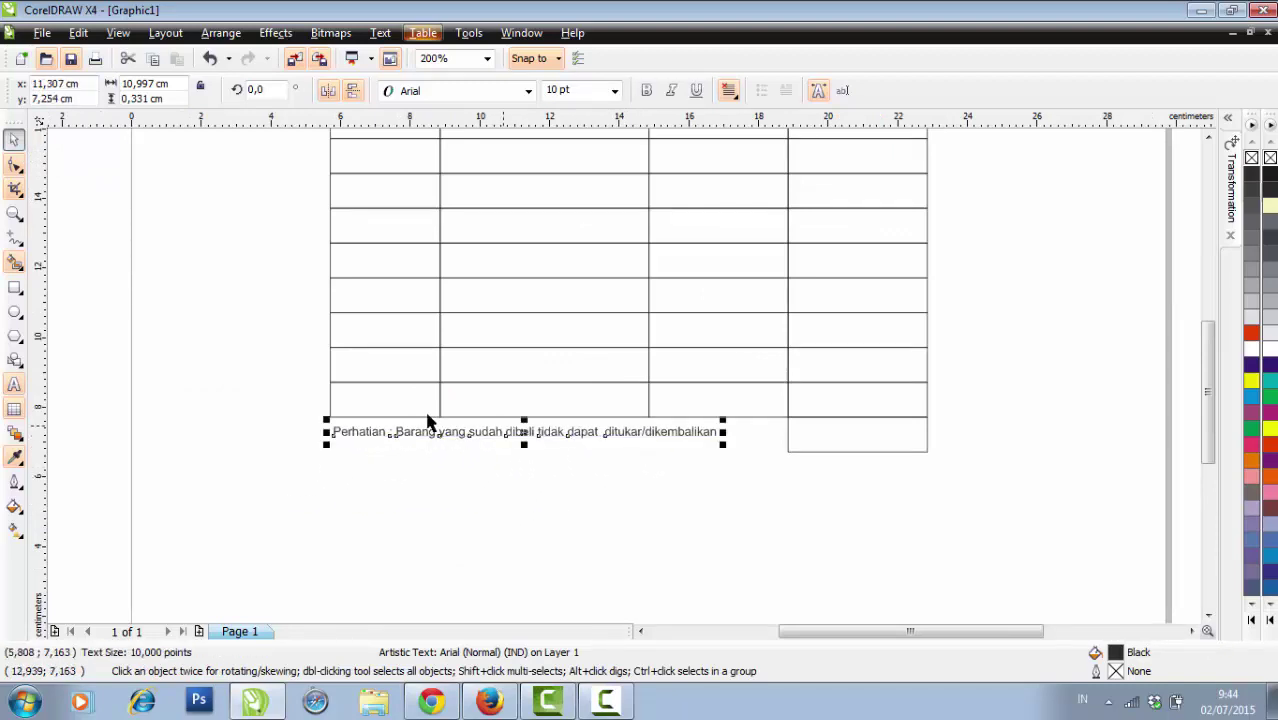
Step: Make only the words "Perhatian :" in the note bold
scroll(519, 420, up, 1)
click(14, 384)
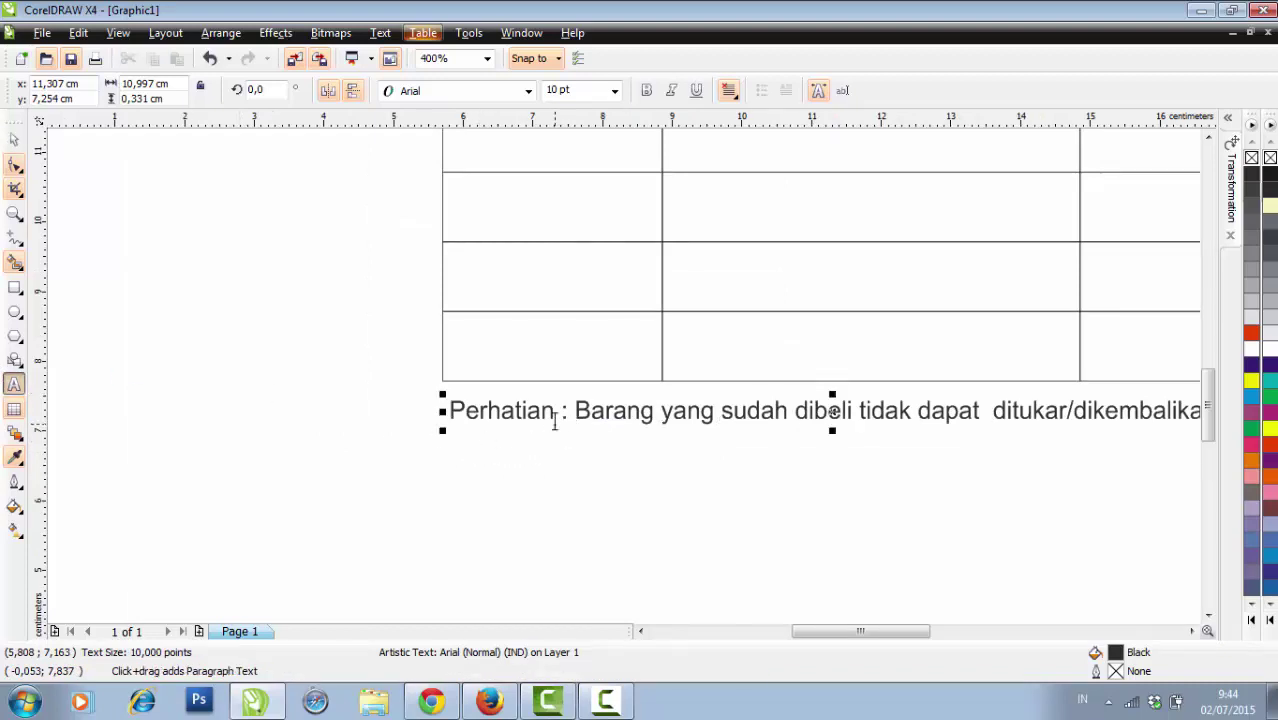
drag(565, 420, 417, 393)
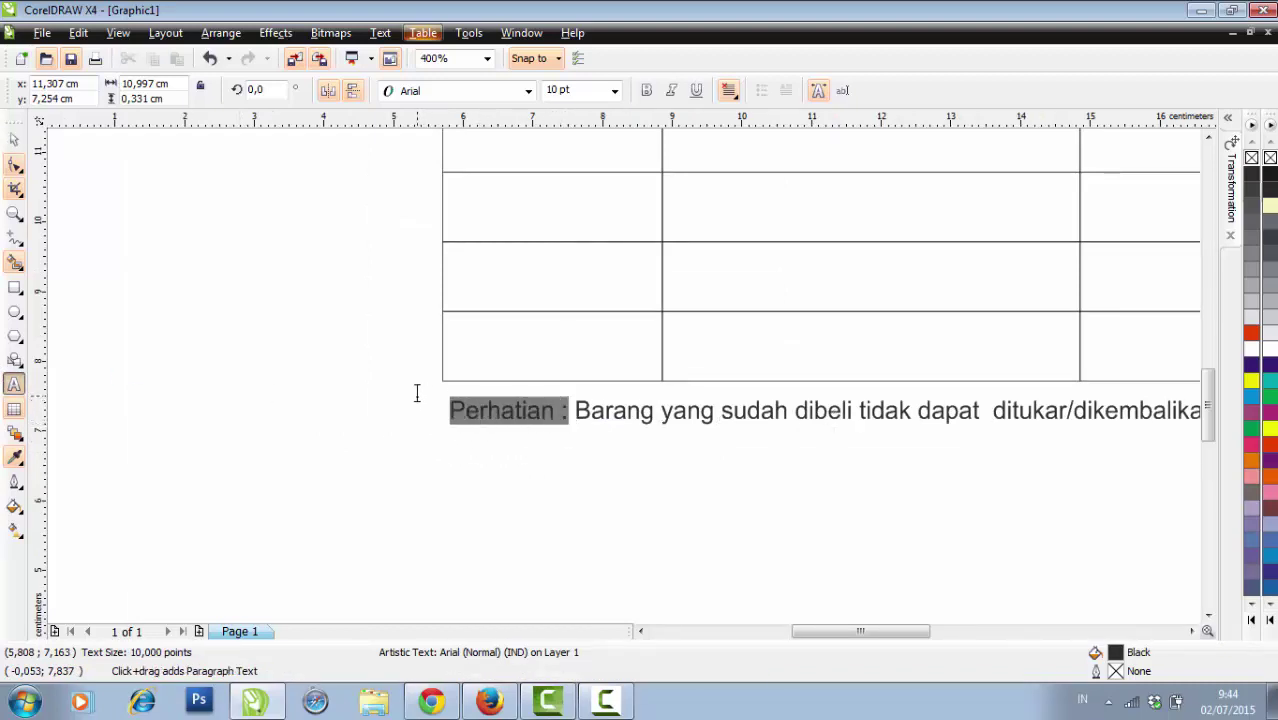
click(646, 90)
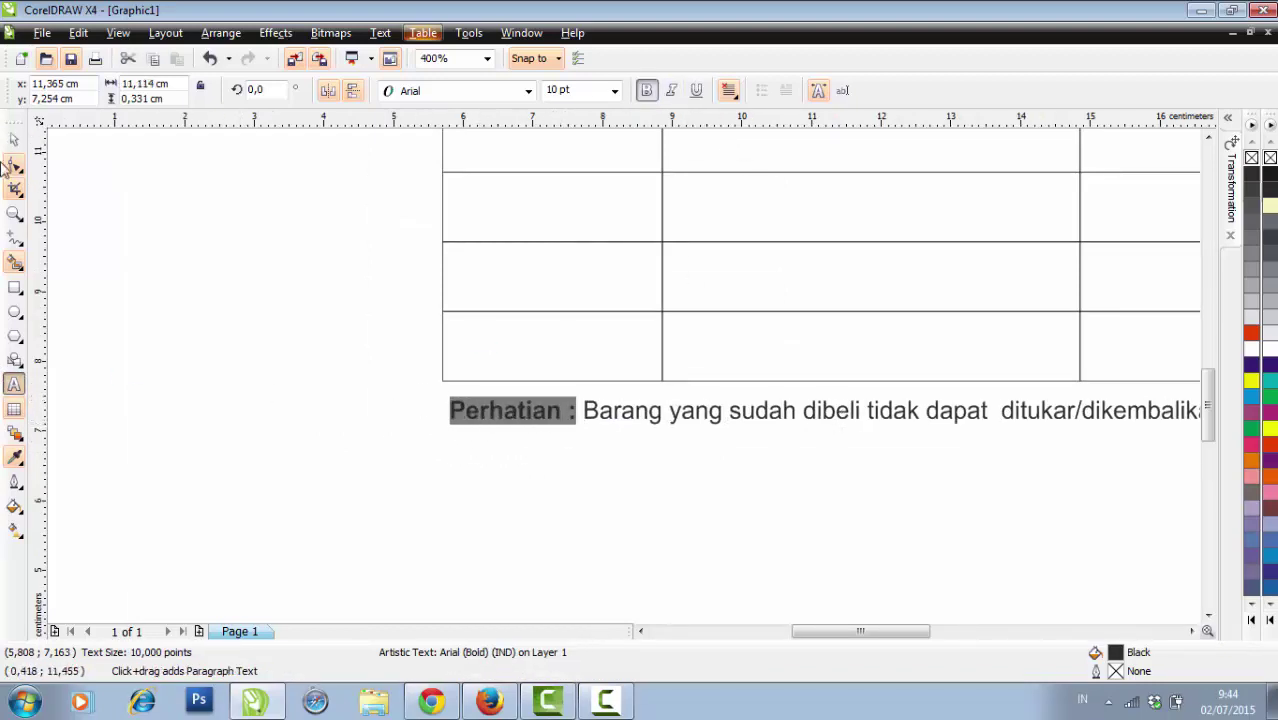
Step: Shift the note slightly left so it lines up with the table's left edge
click(14, 140)
drag(700, 414, 712, 427)
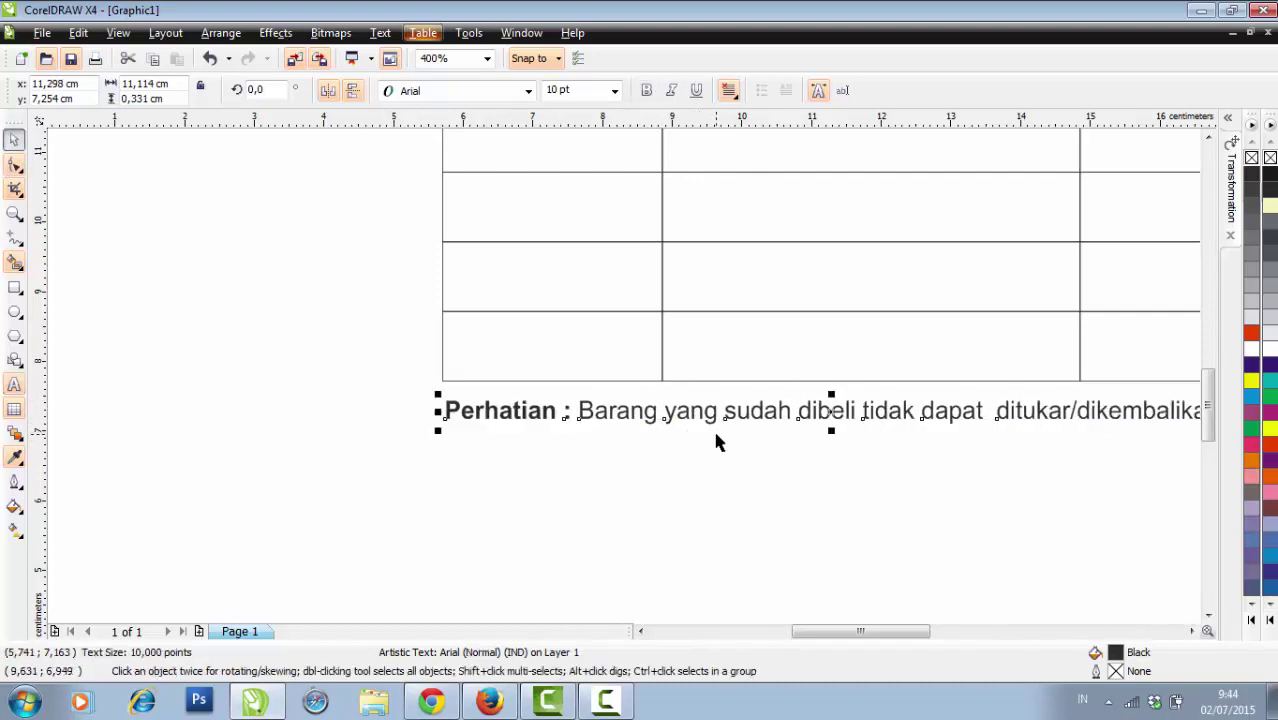
scroll(712, 427, down, 2)
click(813, 530)
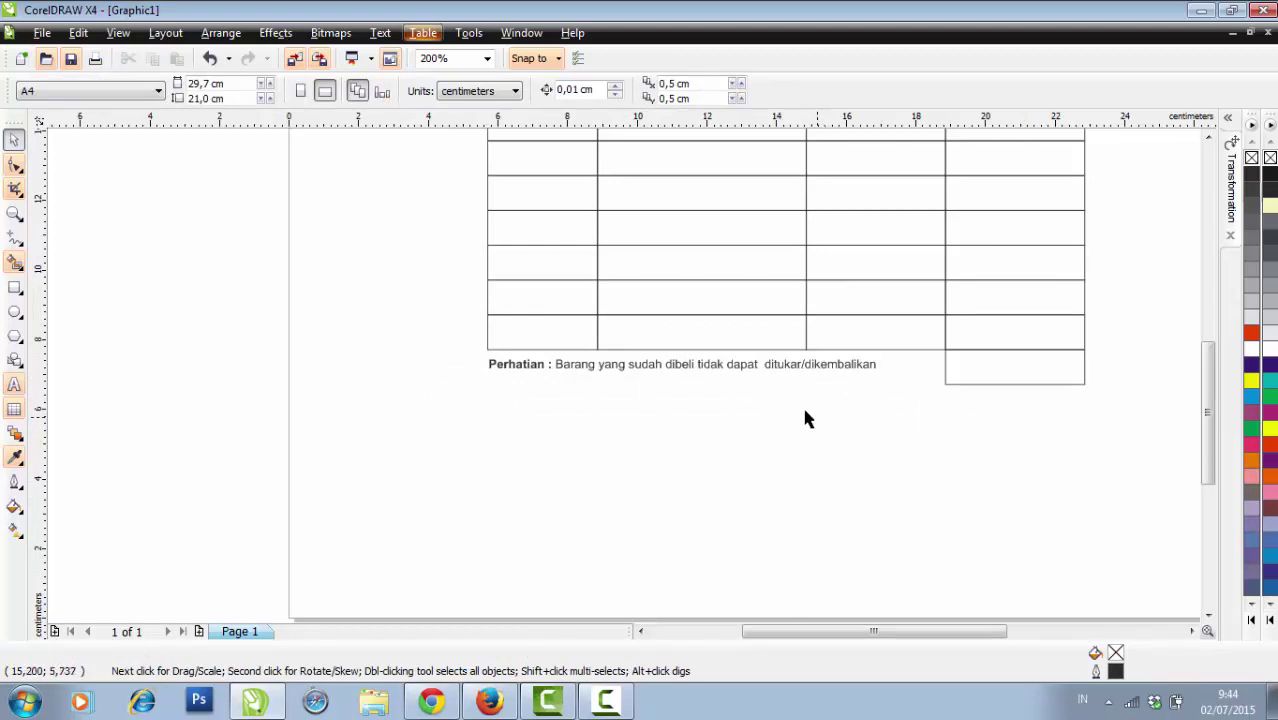
Step: Break the note before "ditukar/dikembalikan" and indent its second line to start beneath "Barang"
click(18, 385)
scroll(754, 364, up, 2)
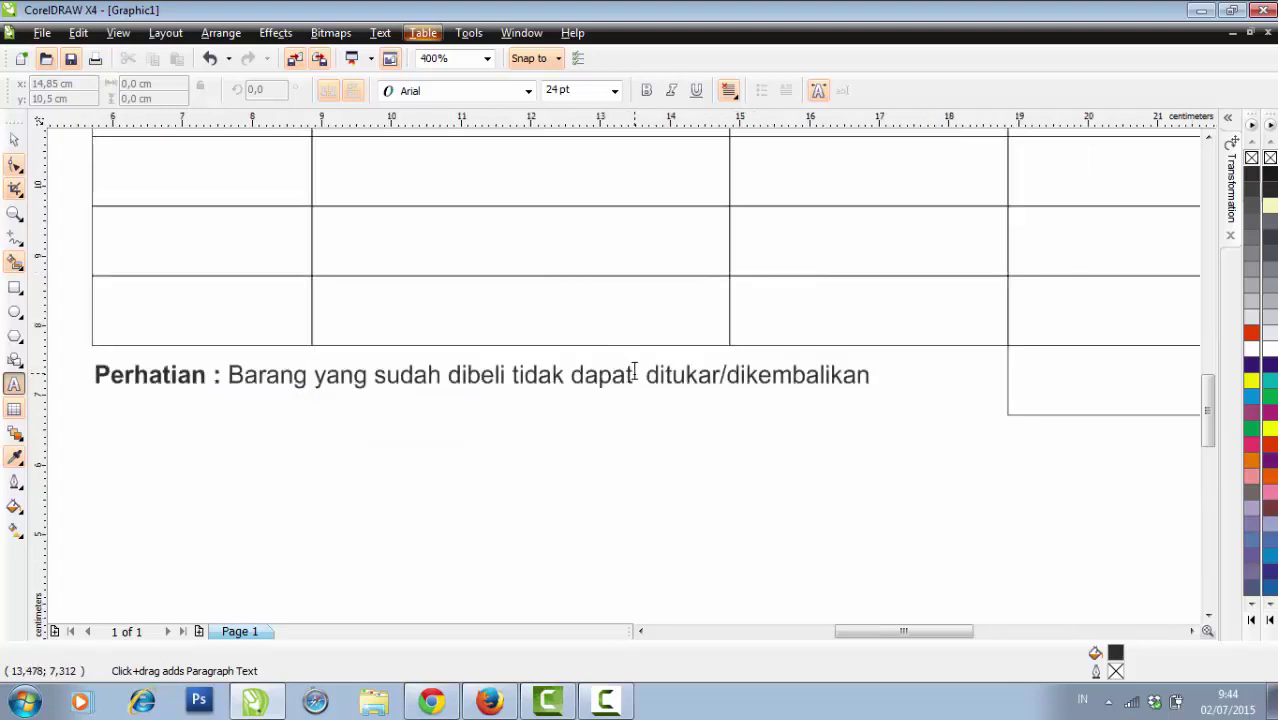
click(636, 373)
key(Return)
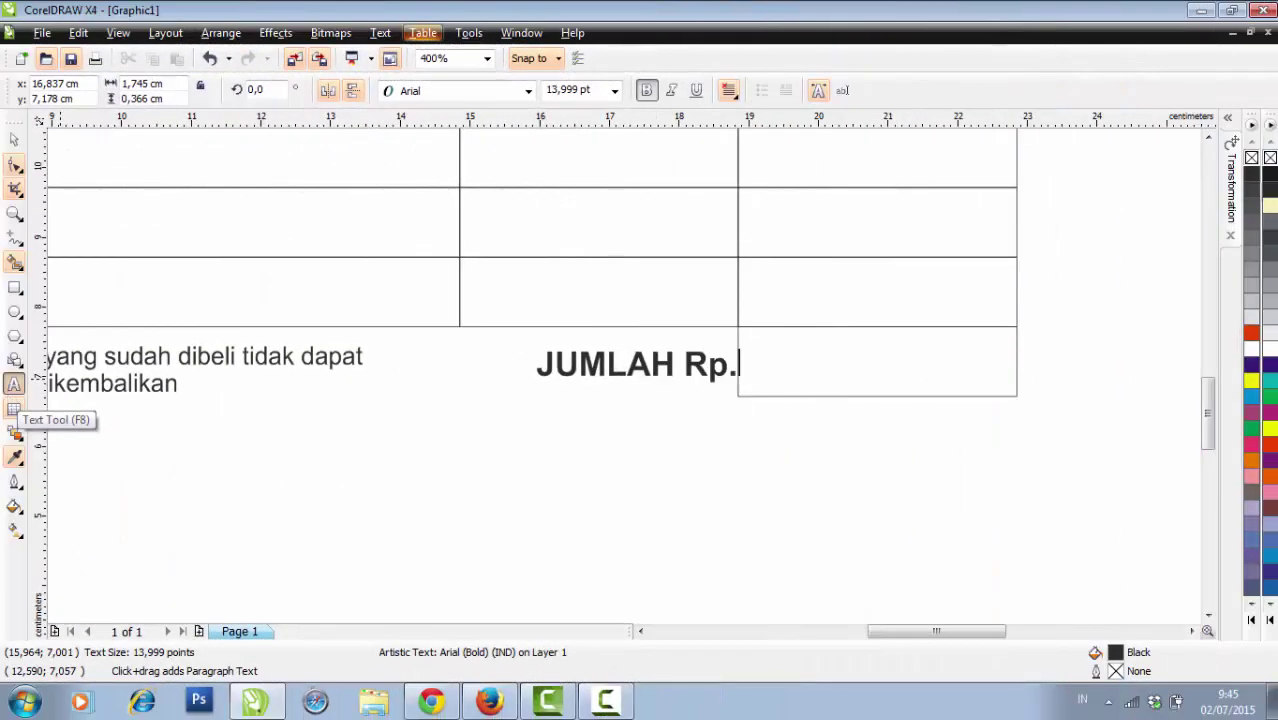
Step: Set the "JUMLAH Rp." label to 16 pt and shift it left so it ends just before the total cell
click(14, 385)
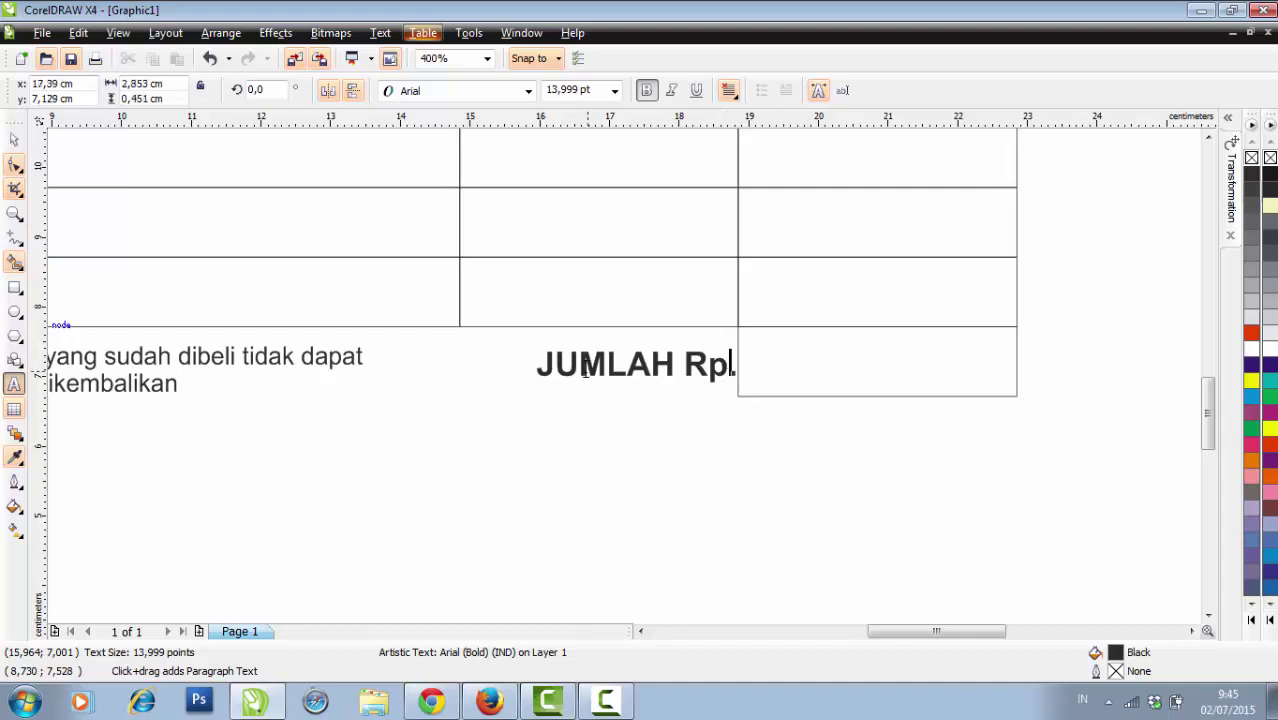
drag(556, 362, 754, 375)
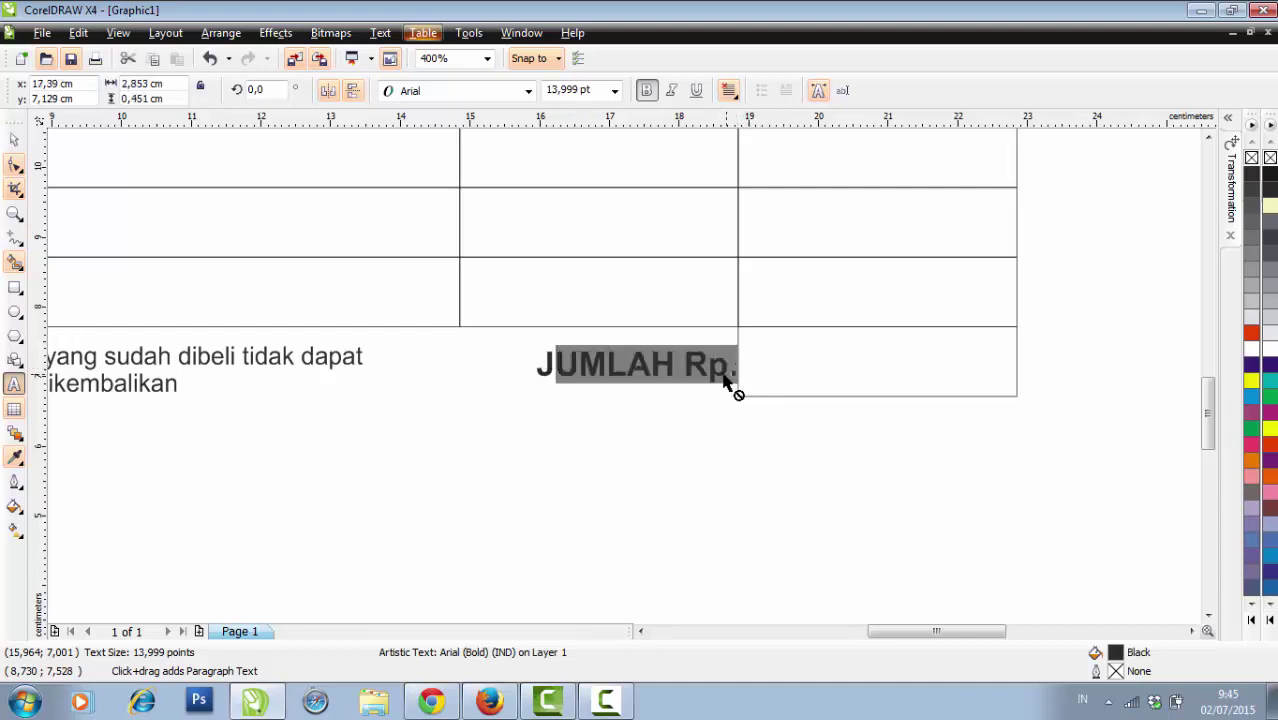
click(15, 141)
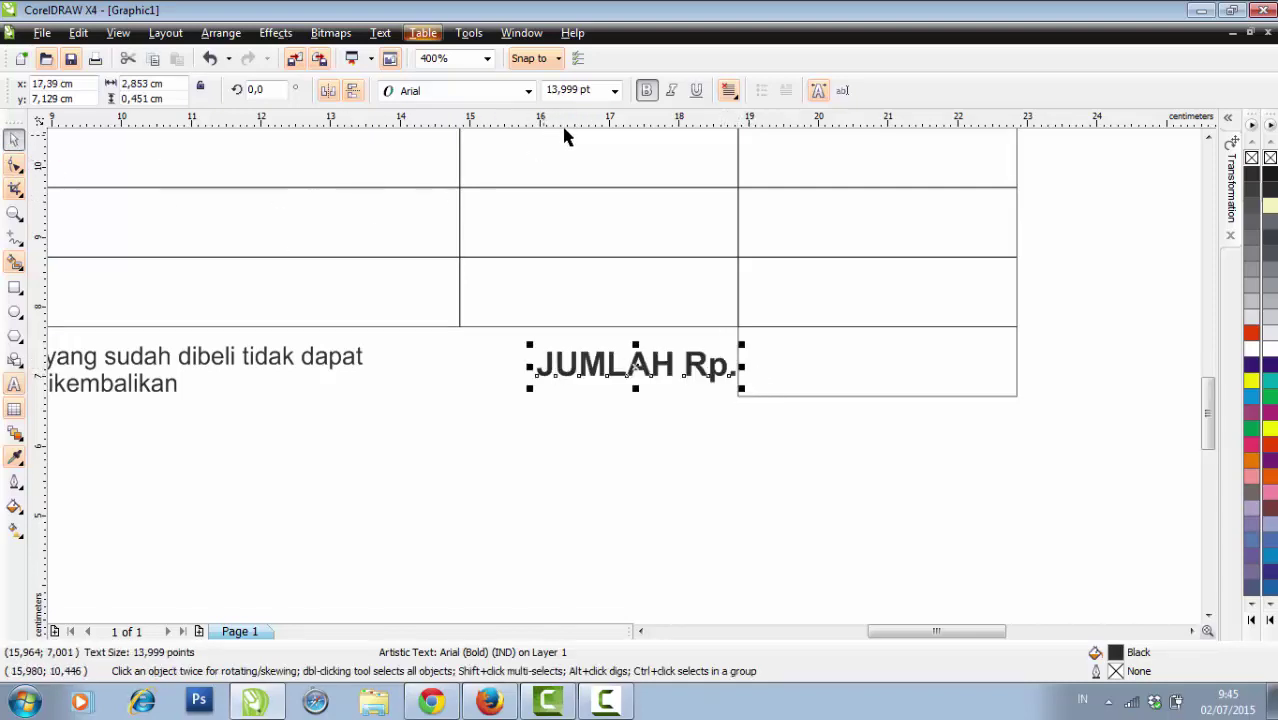
click(618, 91)
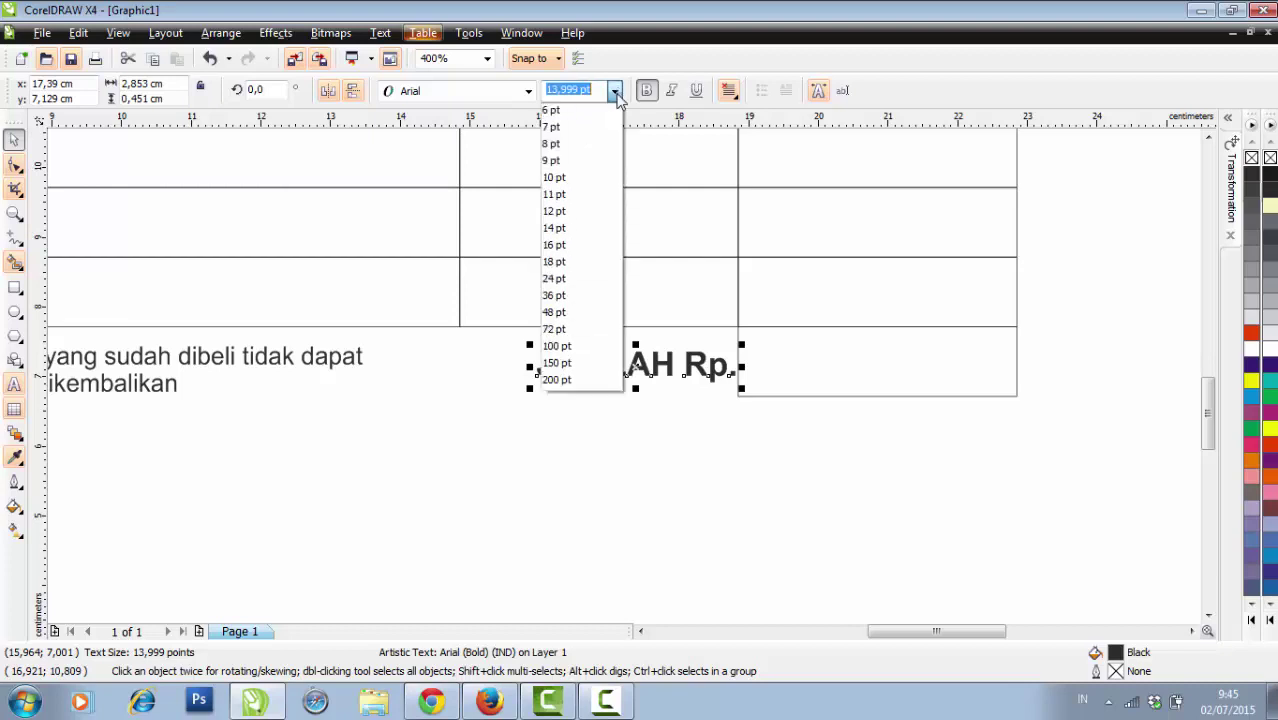
click(575, 249)
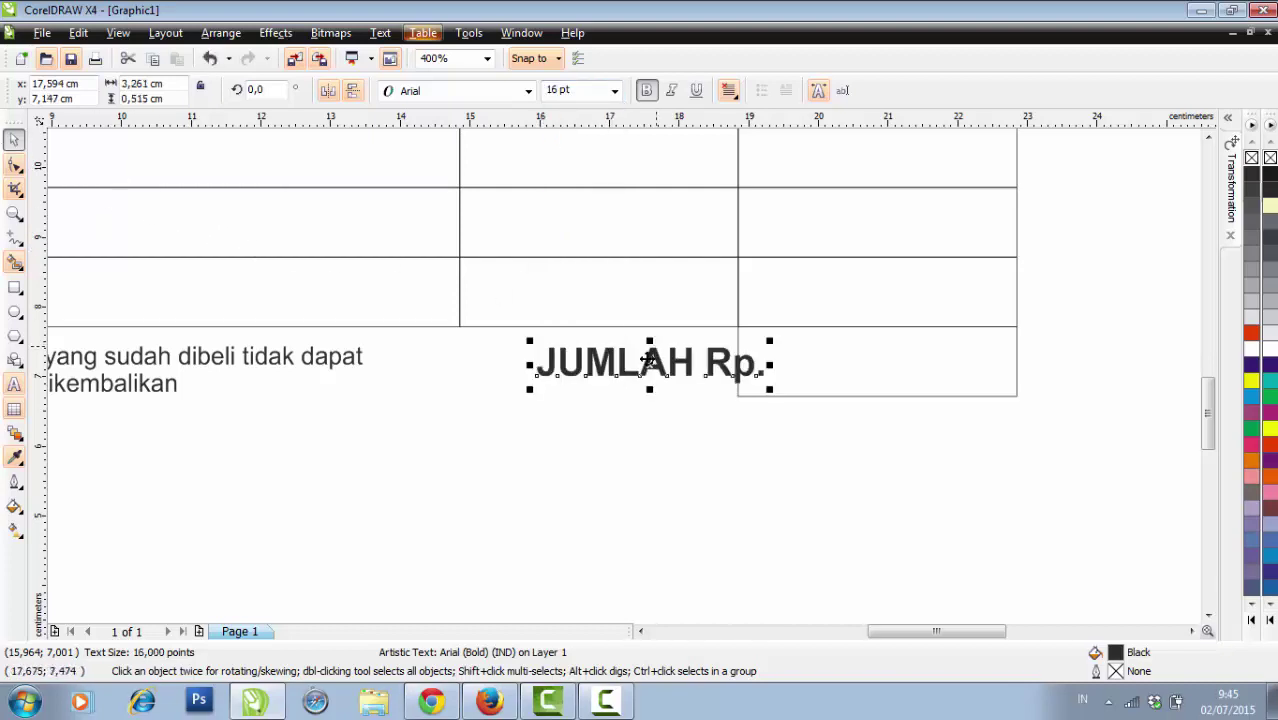
drag(650, 366, 612, 364)
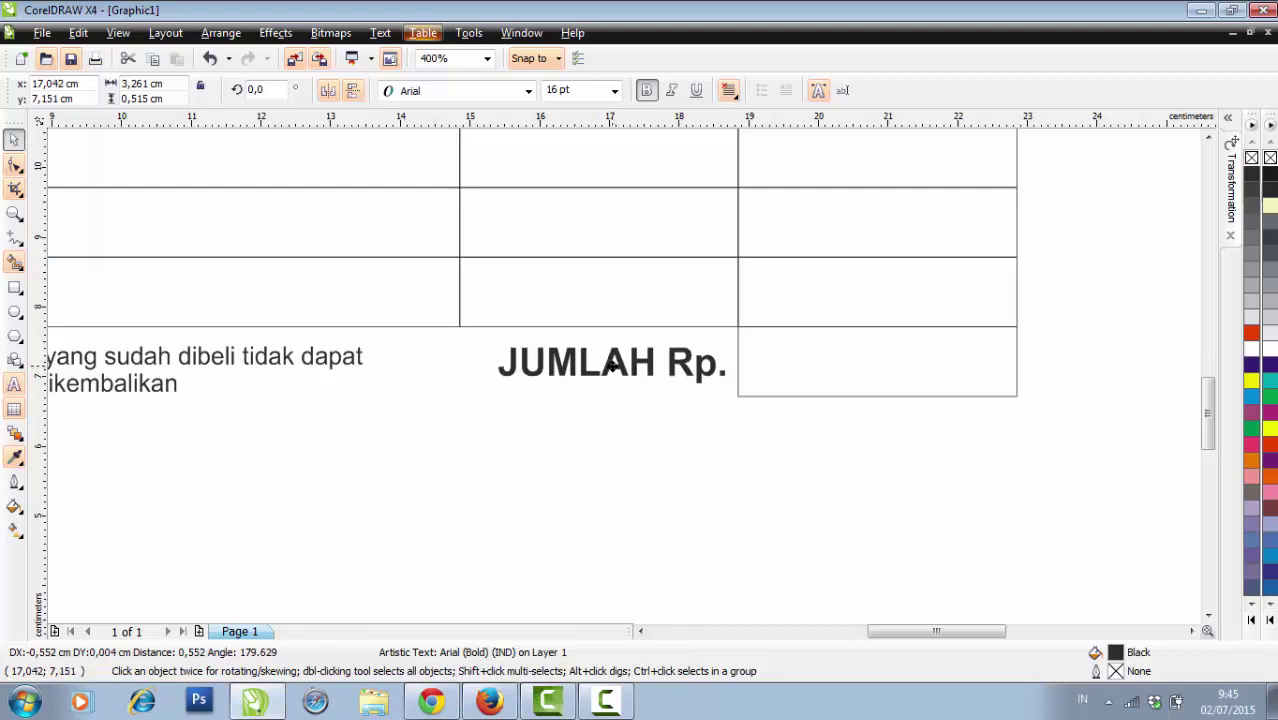
click(659, 463)
scroll(659, 463, down, 2)
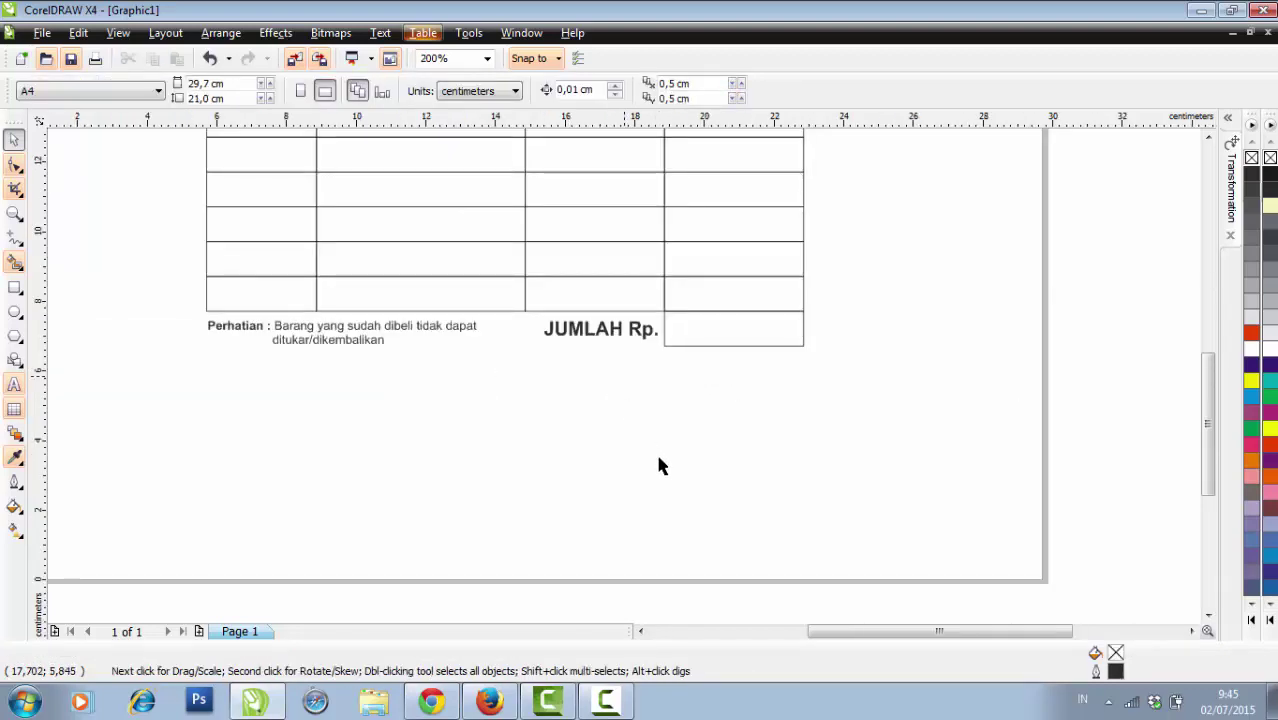
scroll(622, 371, down, 2)
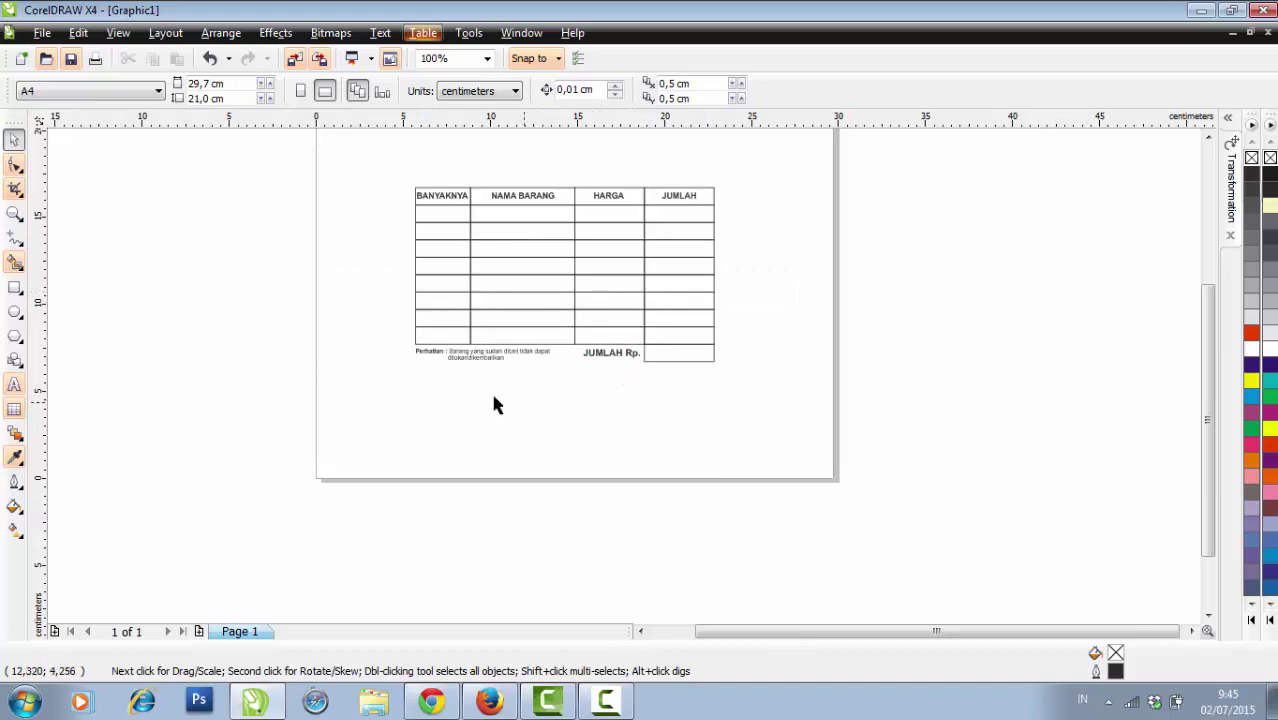
Step: Add the artistic text "Penerima" below the notice
scroll(494, 404, up, 2)
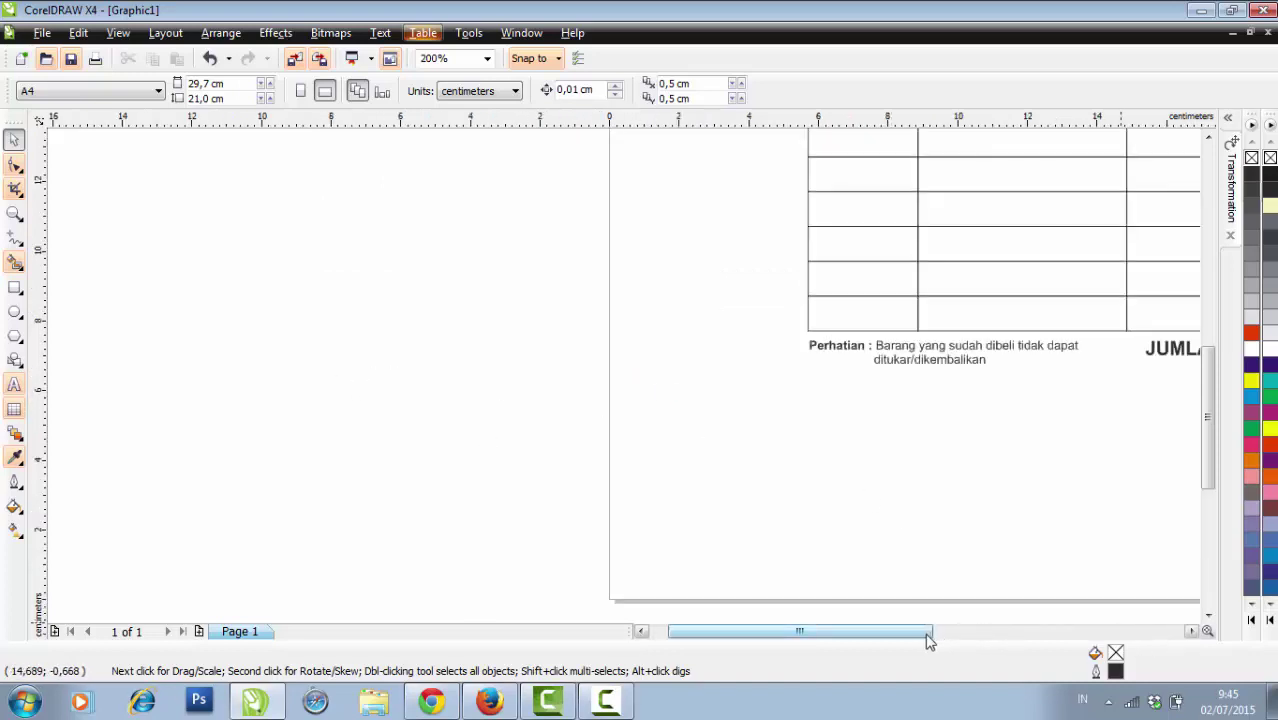
drag(927, 634, 1006, 634)
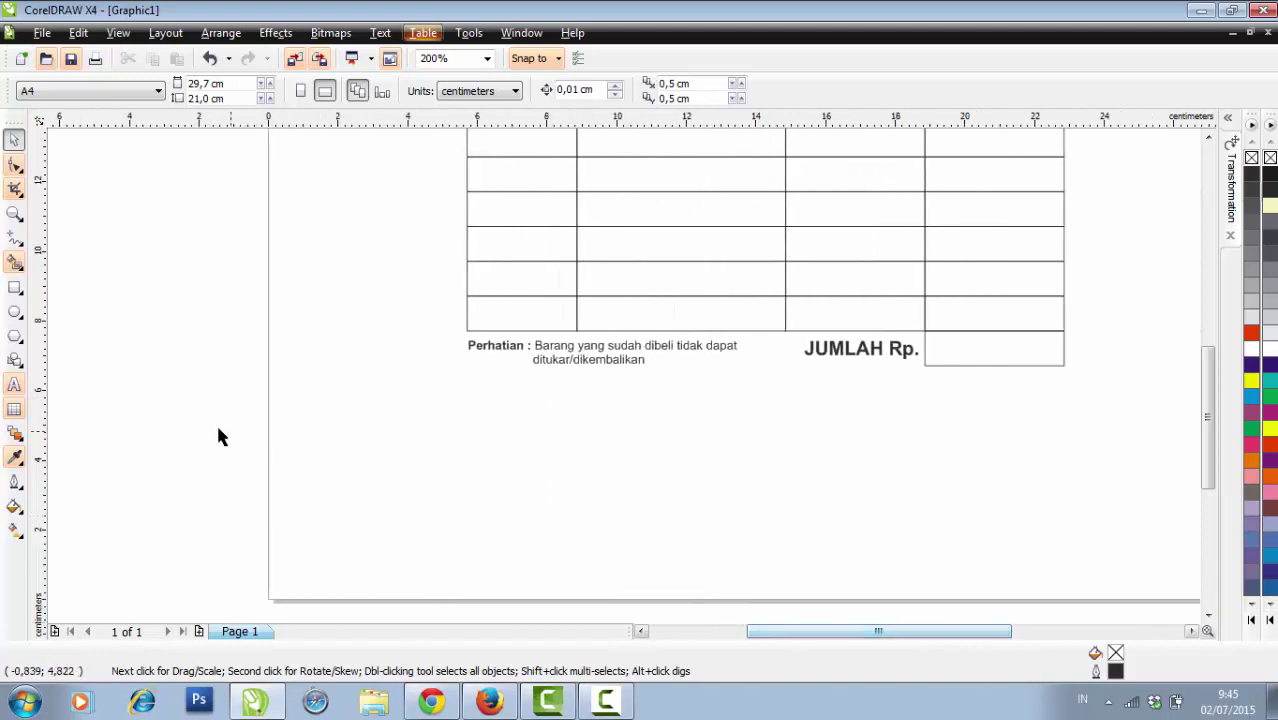
click(12, 386)
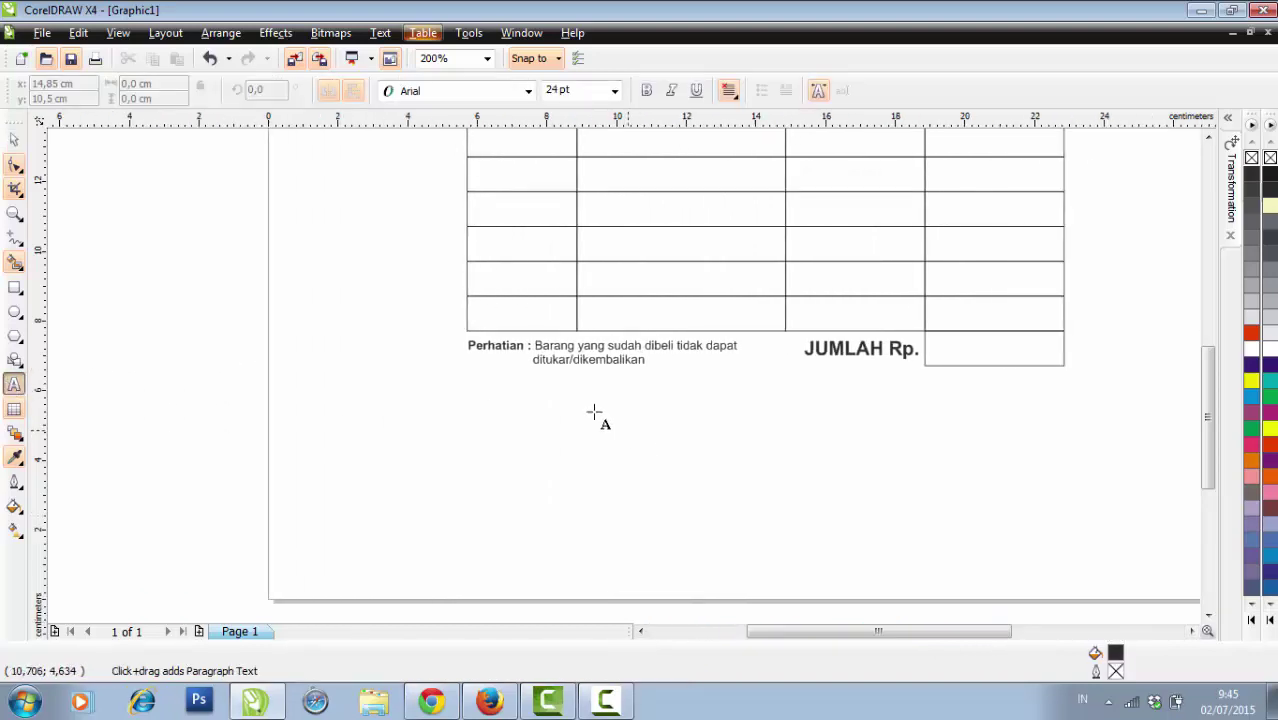
click(547, 390)
scroll(547, 390, up, 1)
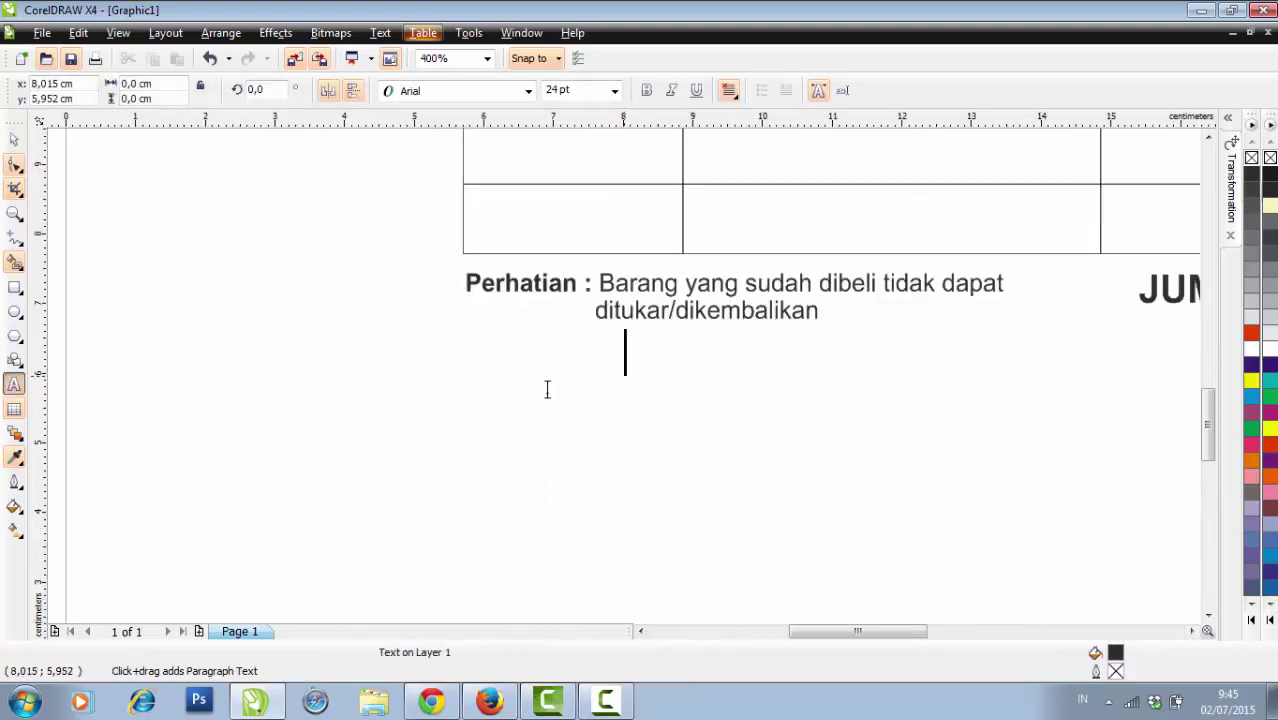
text(Pen)
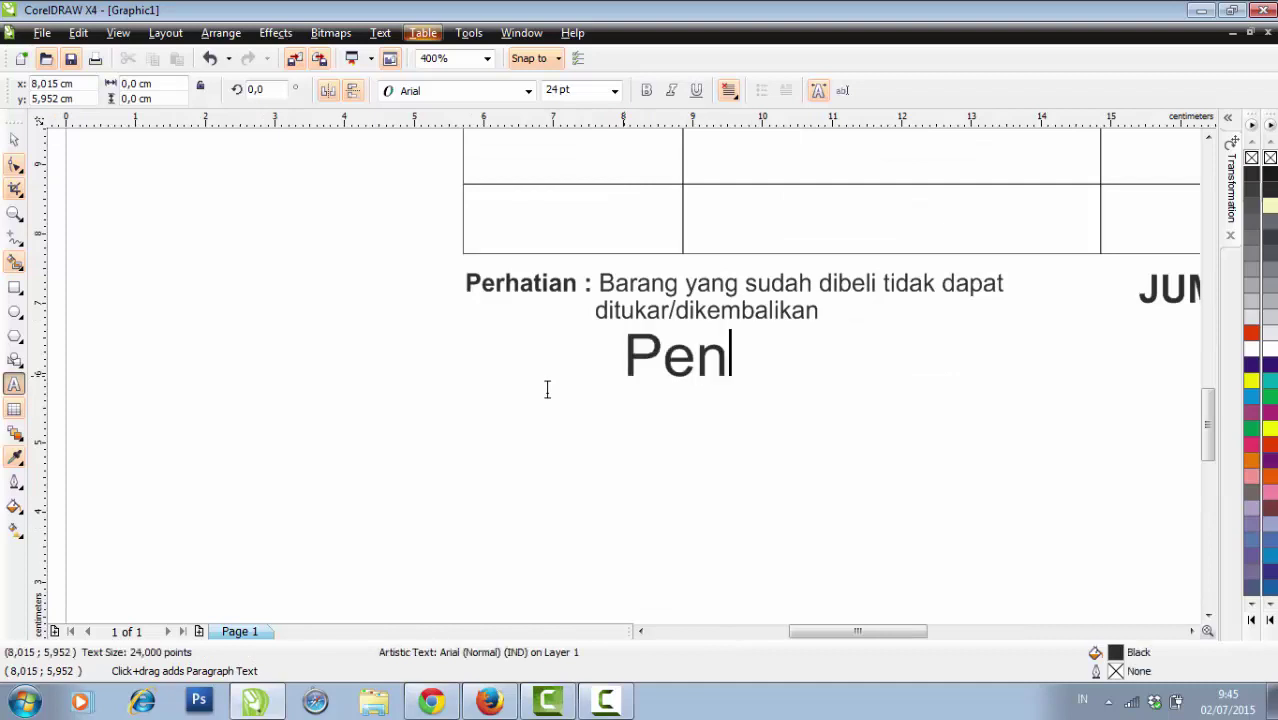
text(elrima)
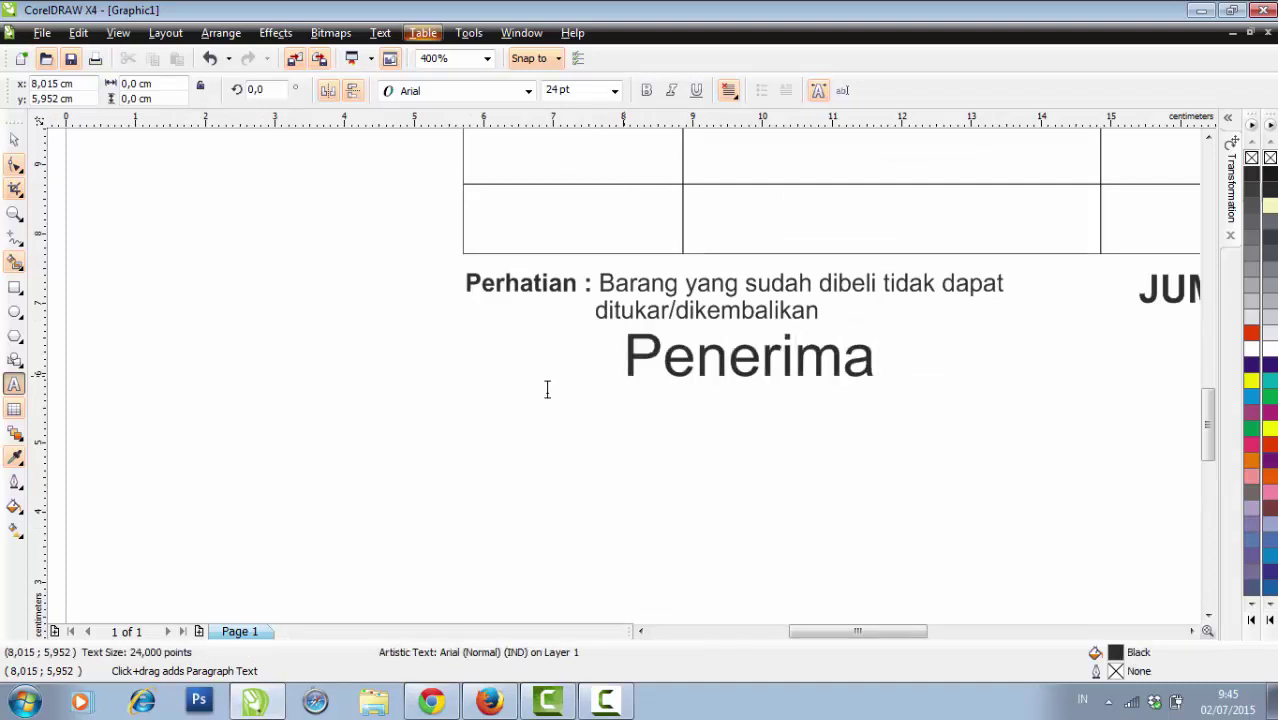
key(Escape)
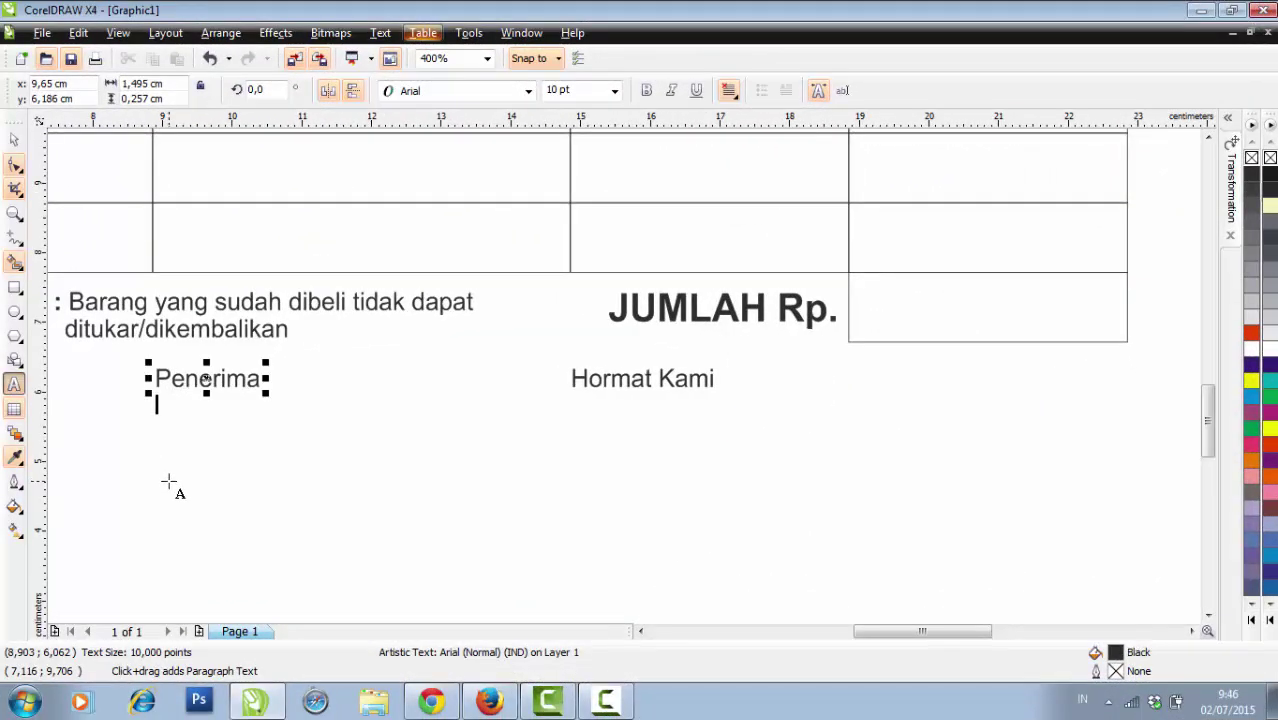
Step: Add an opening and a closing parenthesis separated by spaces below "Penerima" and set them to 10 pt
click(221, 487)
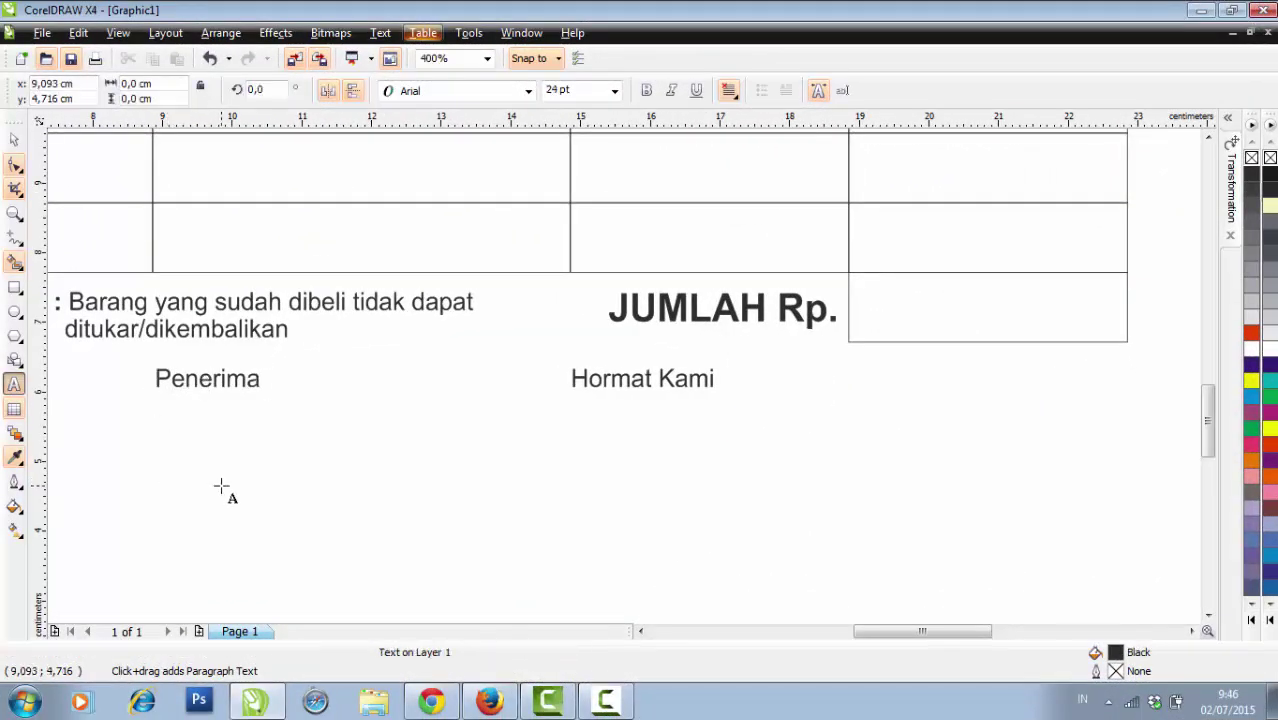
text(()
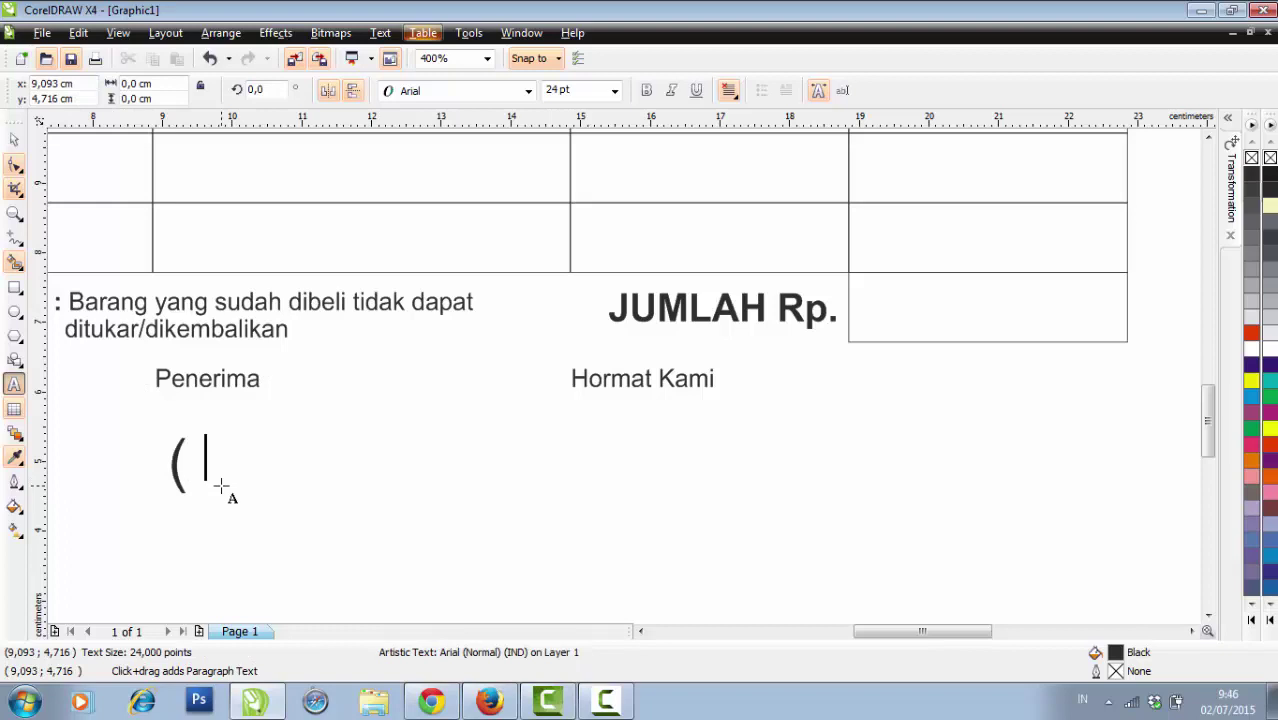
text(         ))
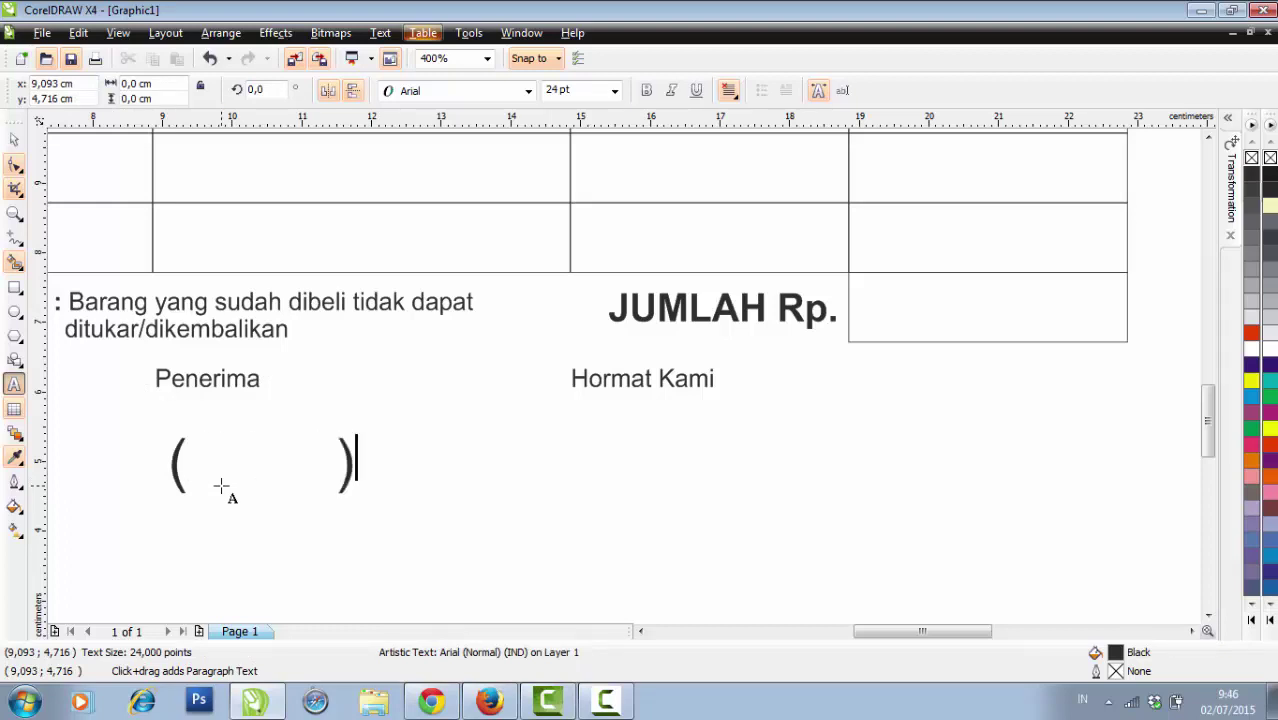
click(352, 488)
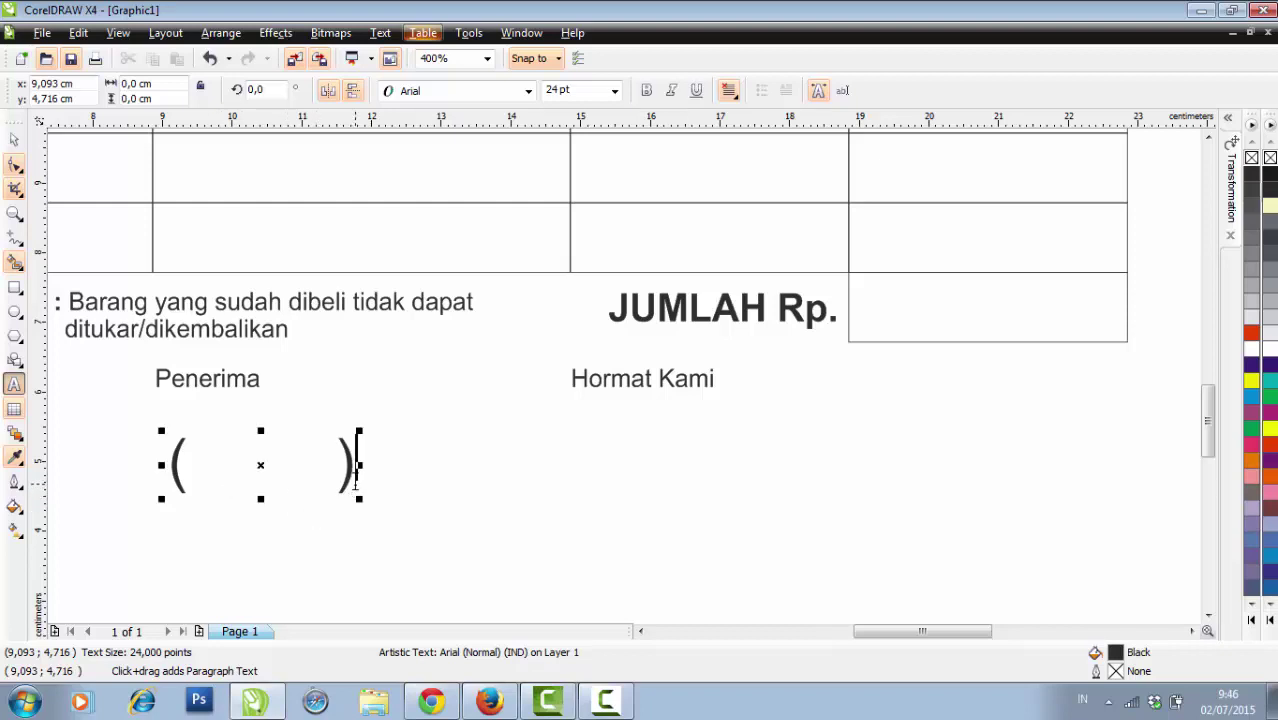
drag(356, 485, 48, 472)
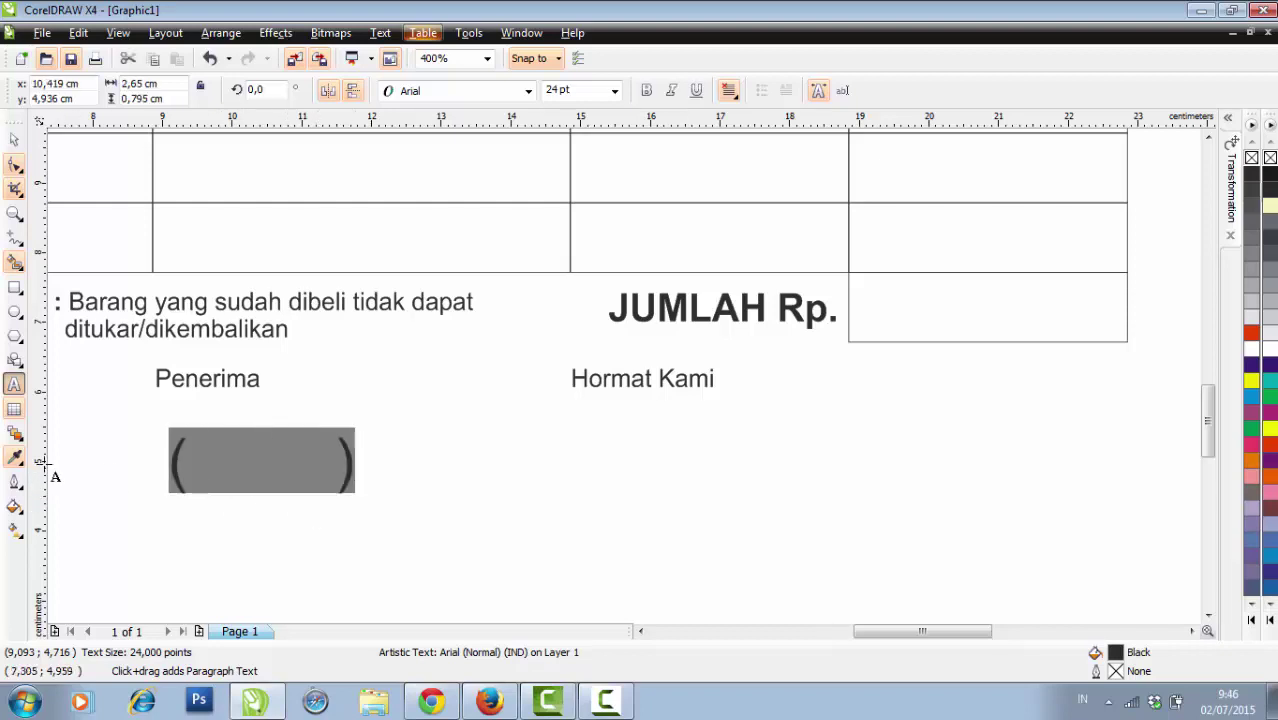
click(614, 90)
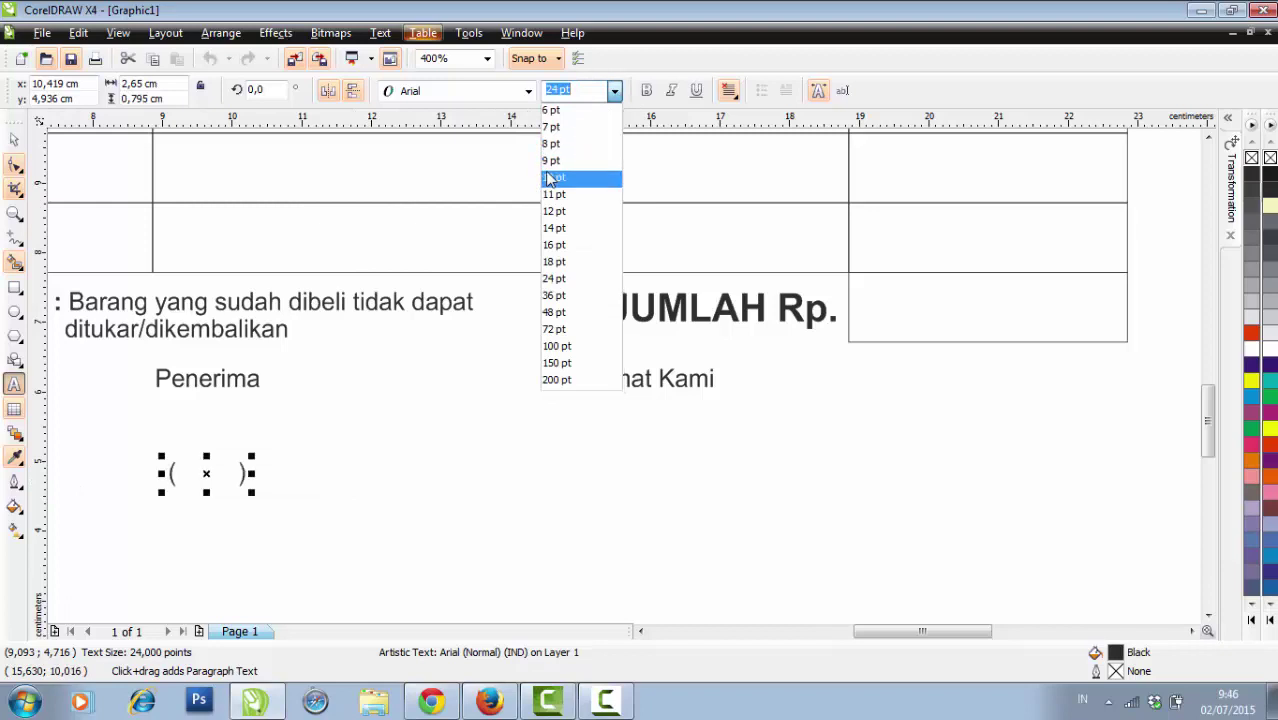
click(553, 178)
click(12, 140)
Step: Move the parentheses up about 0.6 cm, closer beneath "Penerima"
click(205, 476)
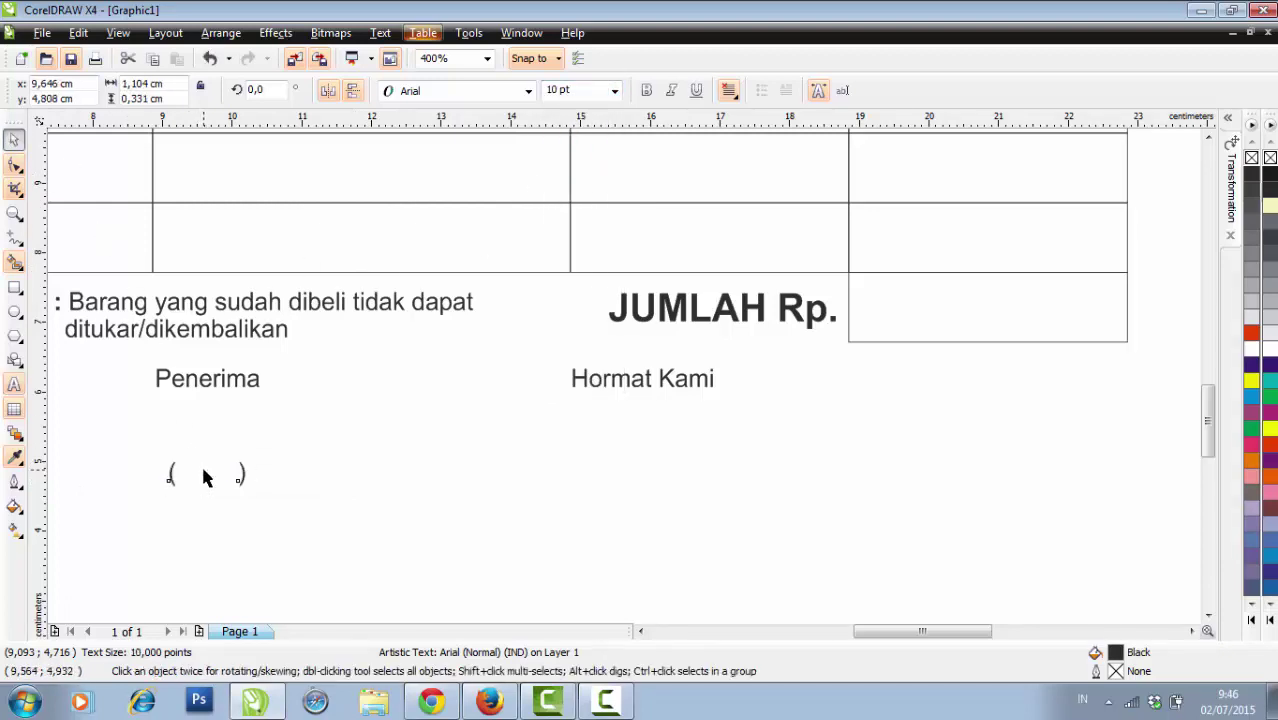
click(214, 482)
click(280, 556)
click(280, 556)
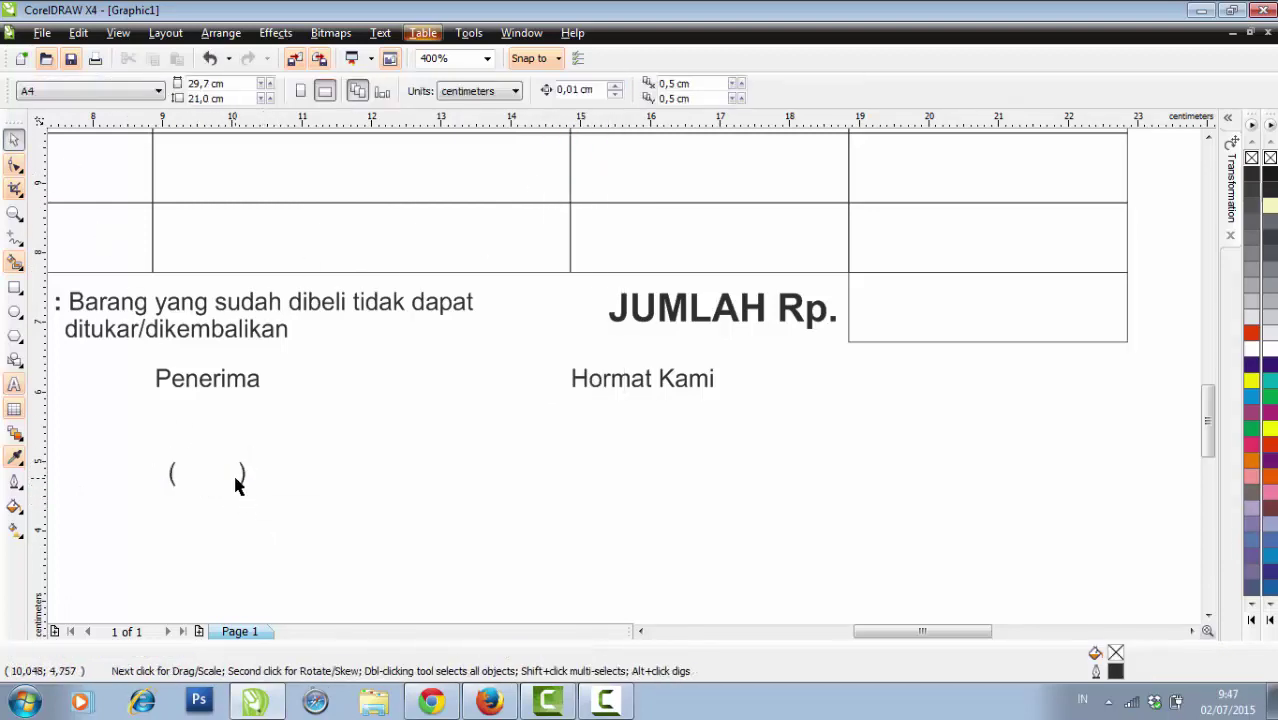
click(243, 478)
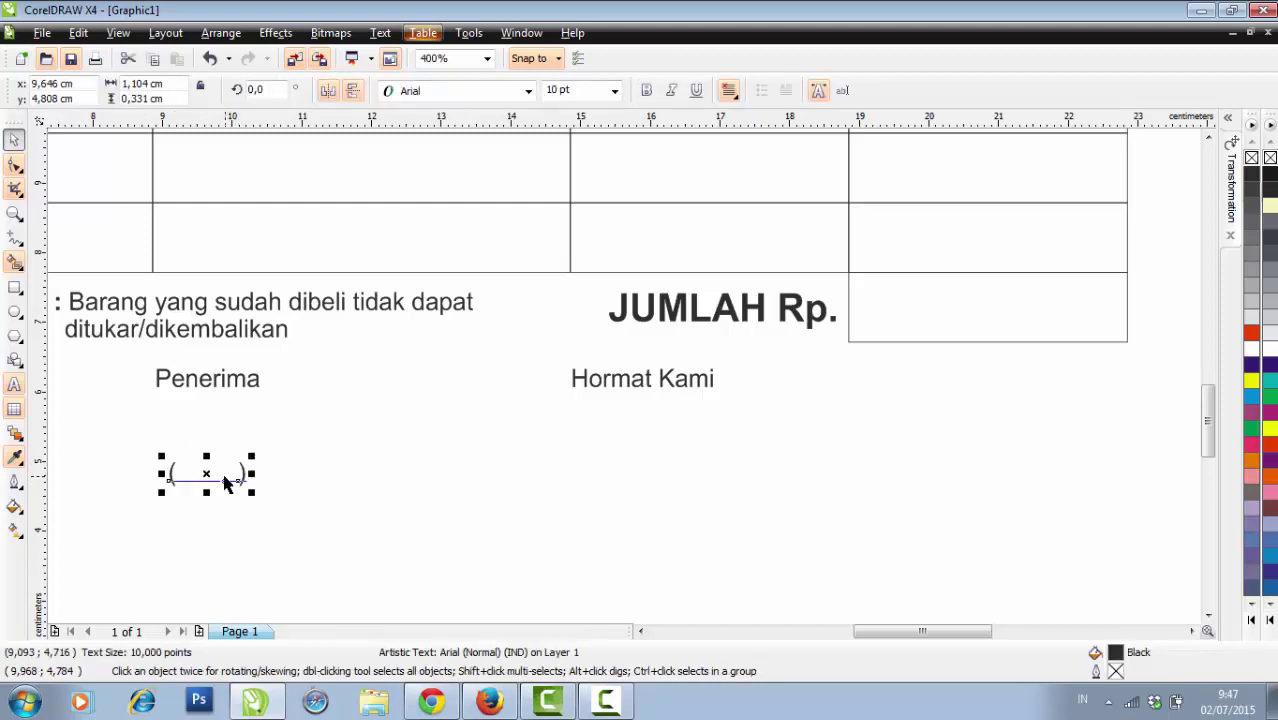
click(214, 479)
click(230, 489)
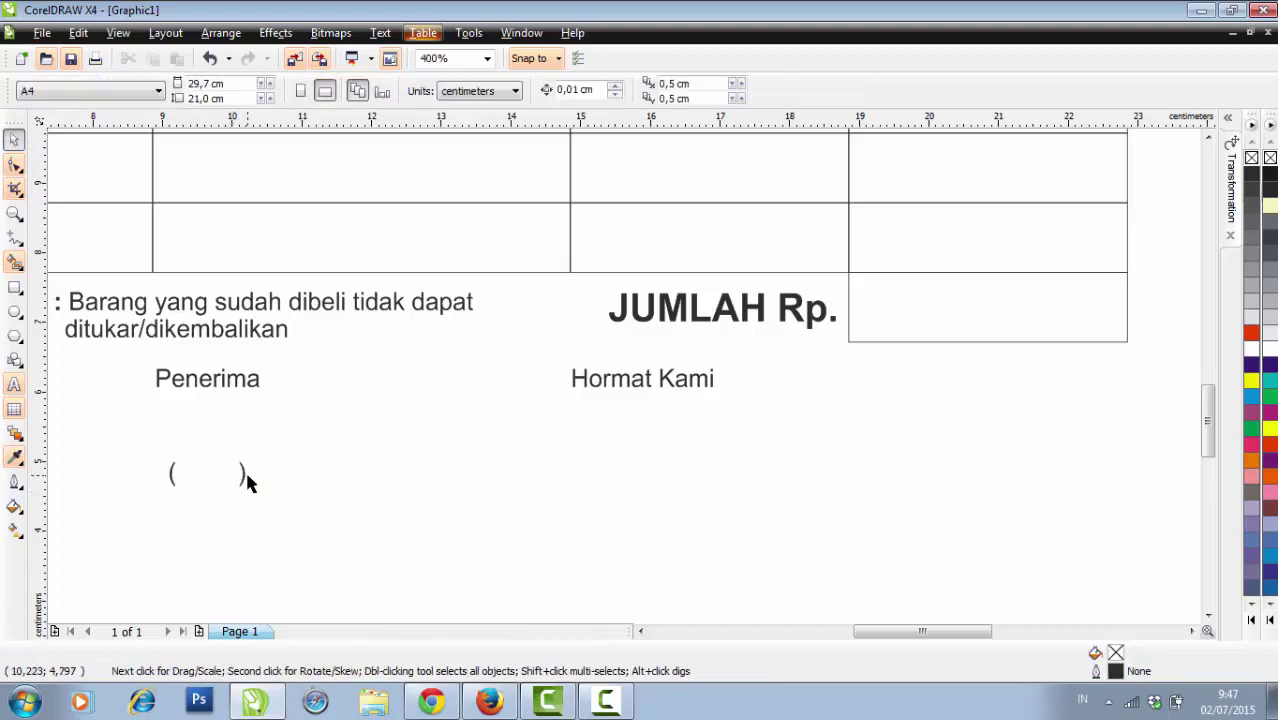
drag(243, 478, 199, 433)
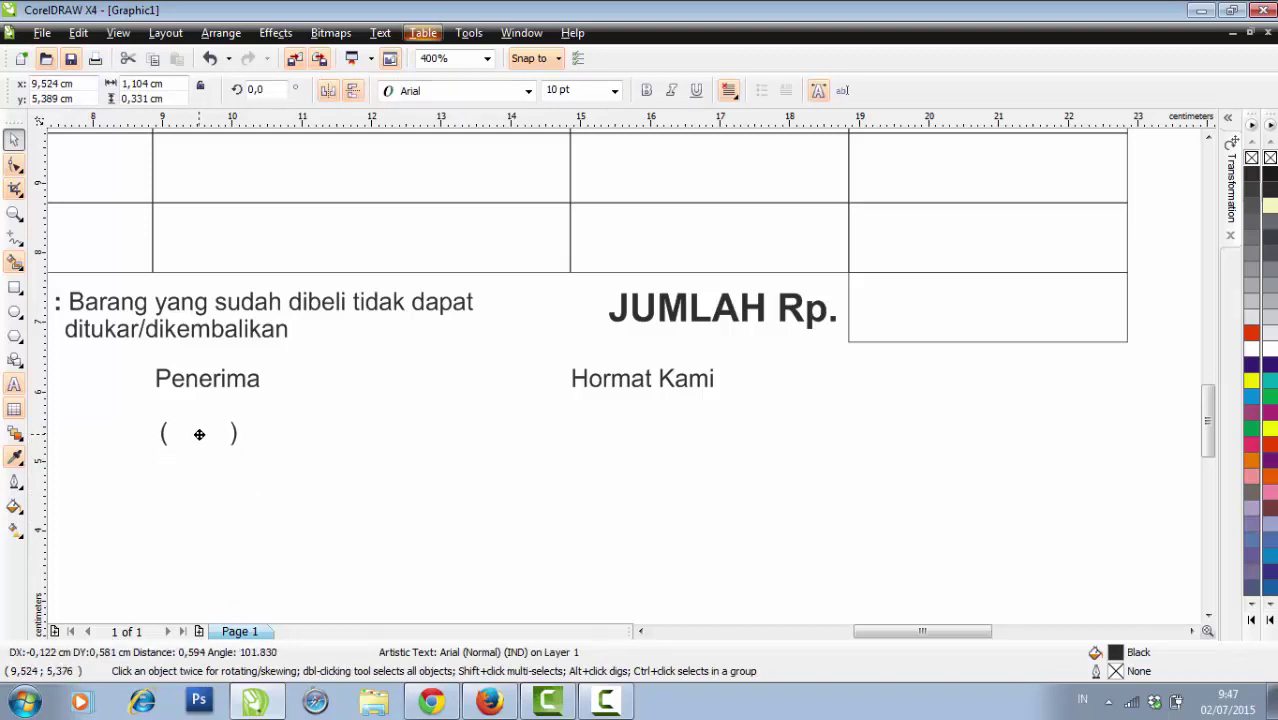
Step: Widen the gap between the parentheses with extra spaces and shift them slightly left beneath "Penerima"
click(14, 384)
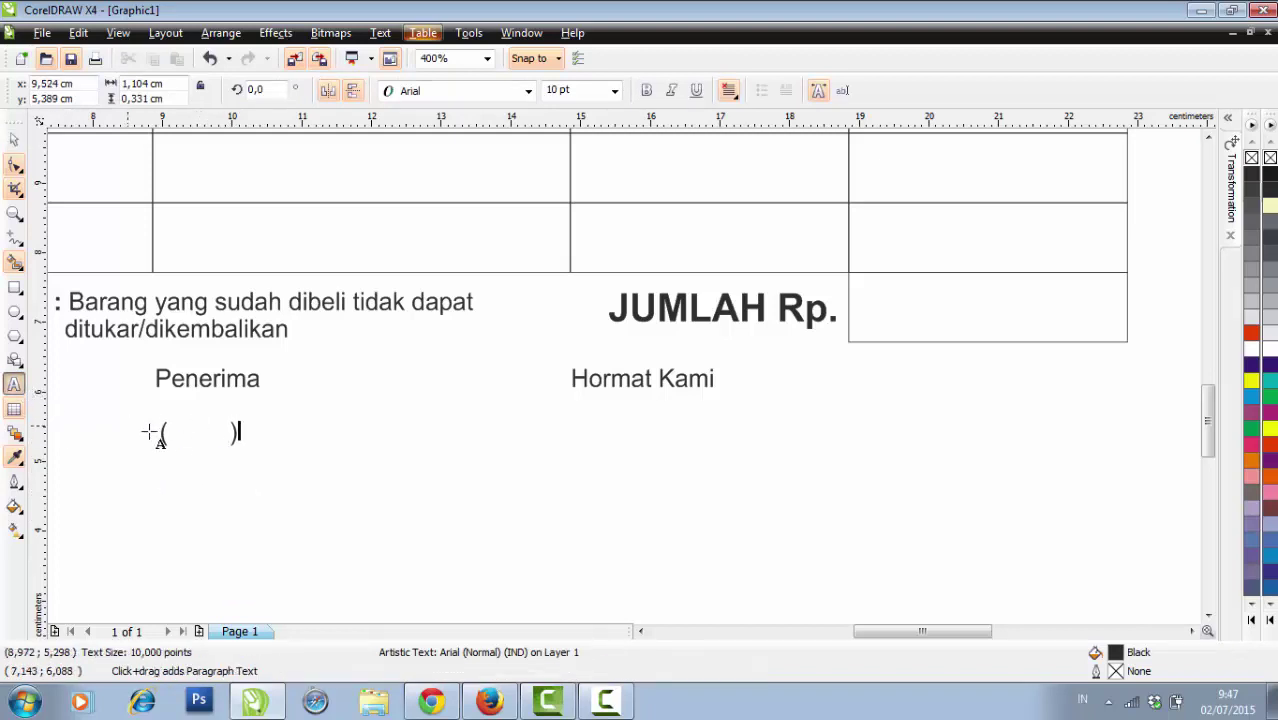
click(189, 436)
click(14, 140)
drag(232, 433, 210, 435)
click(230, 514)
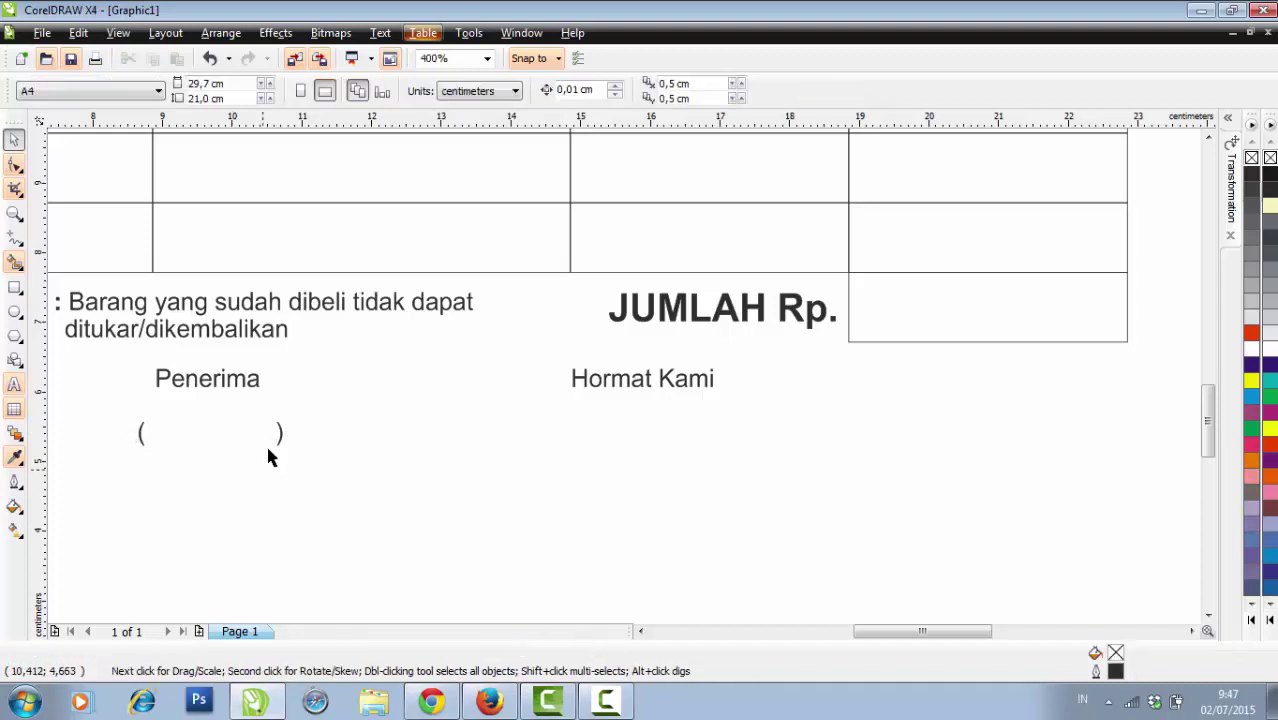
click(140, 438)
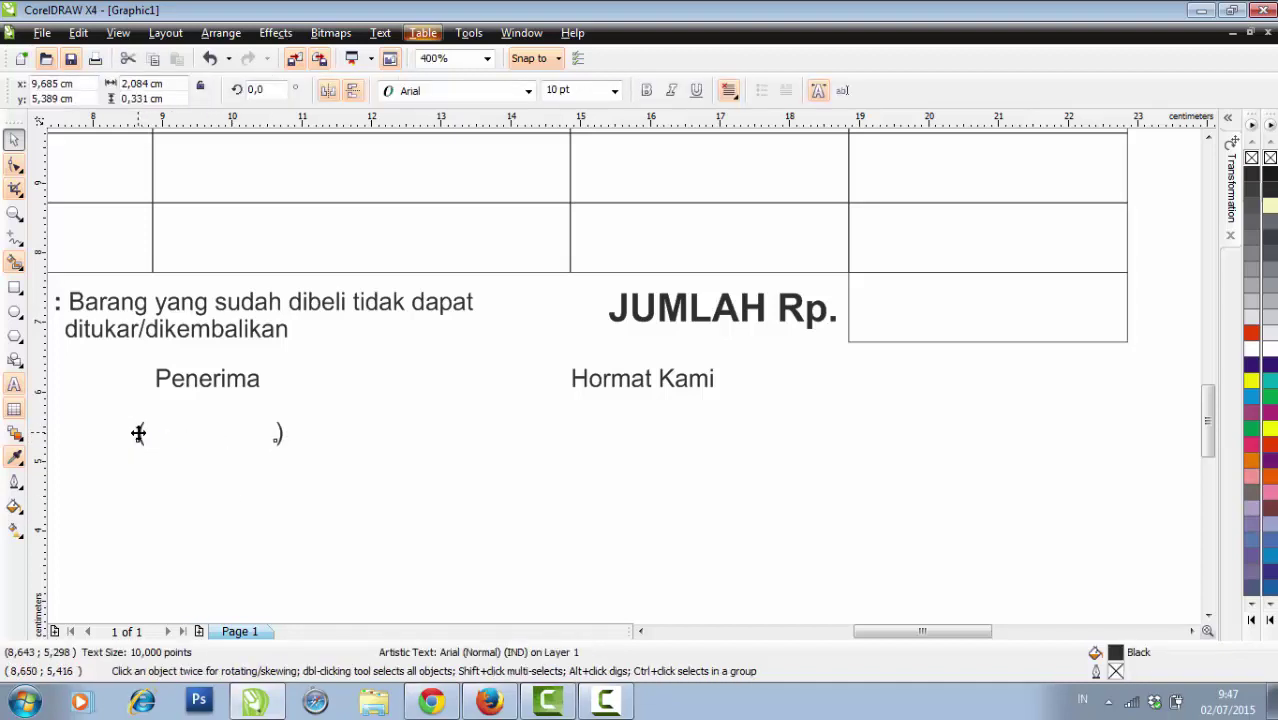
drag(138, 432, 133, 436)
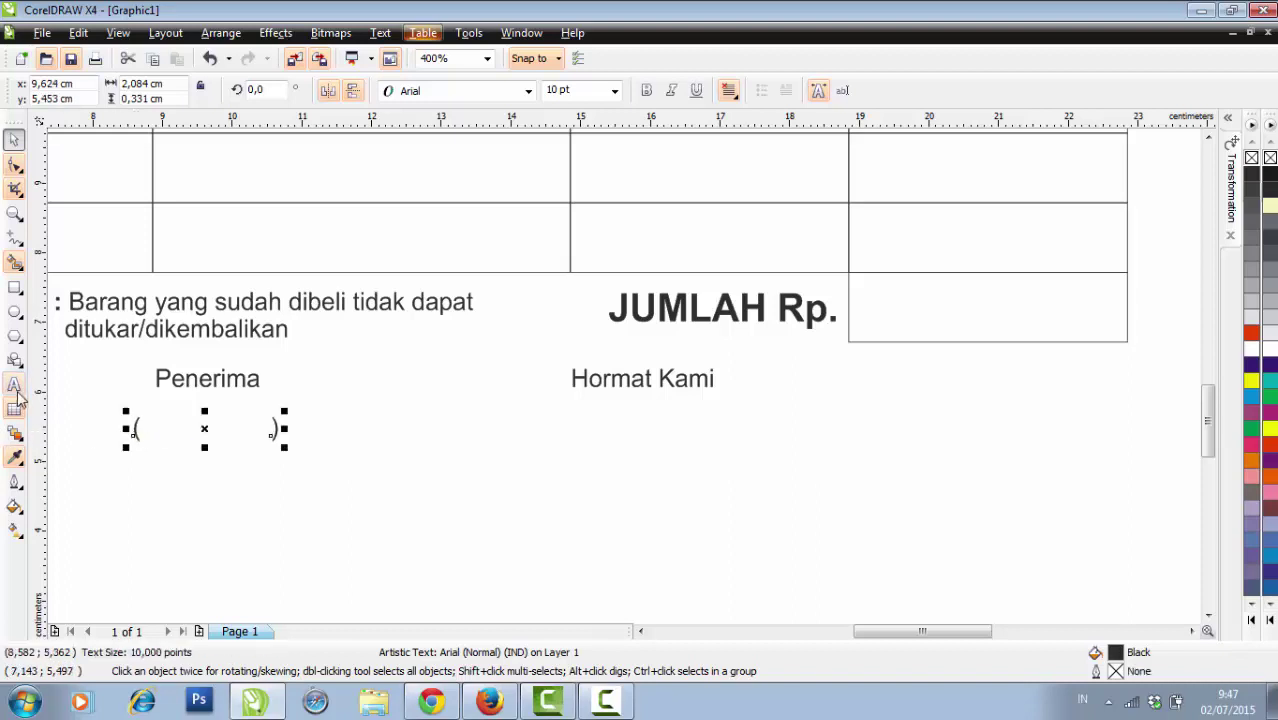
Step: Add more spaces between the parentheses and center them horizontally under "Penerima"
click(15, 387)
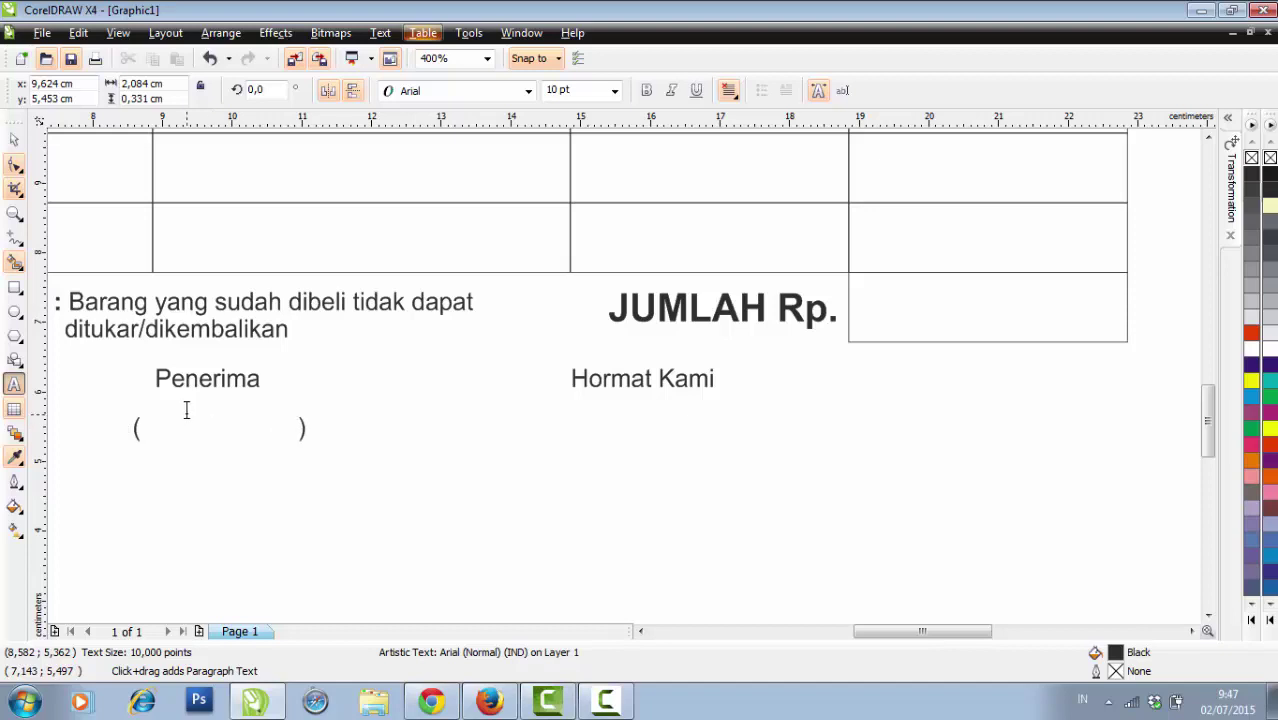
click(15, 140)
drag(228, 434, 207, 437)
shift+click(221, 392)
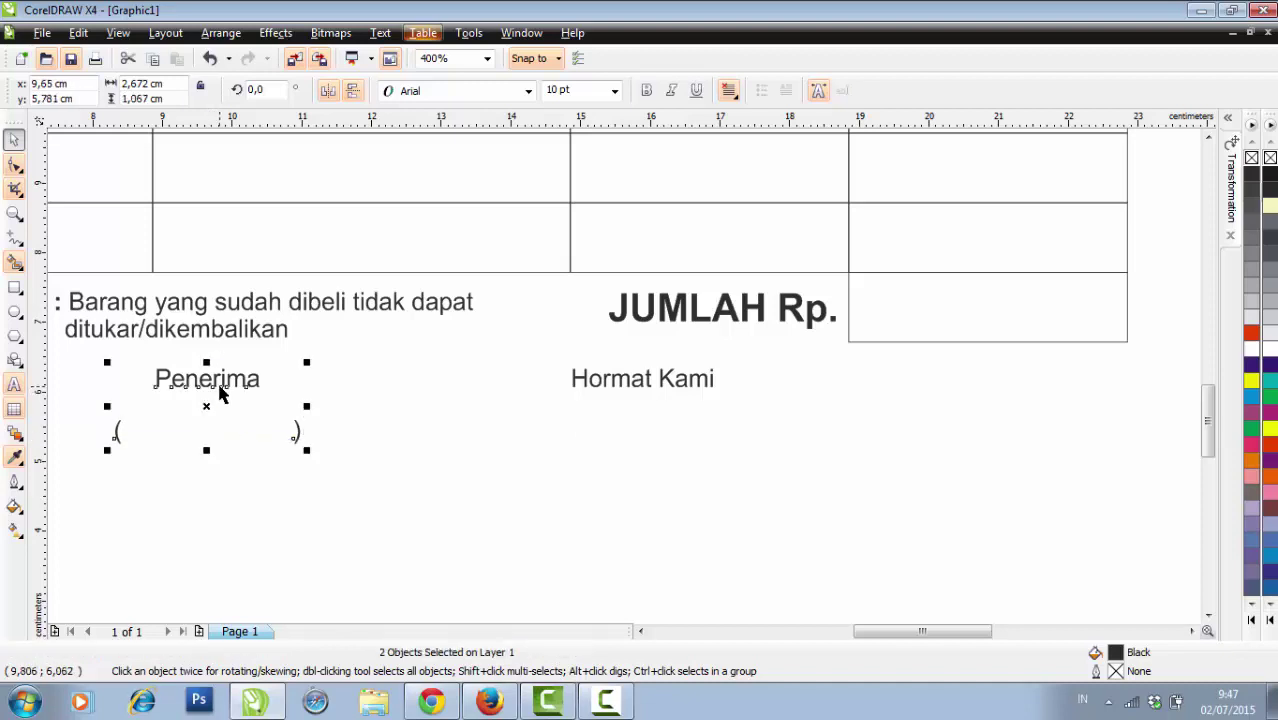
click(277, 457)
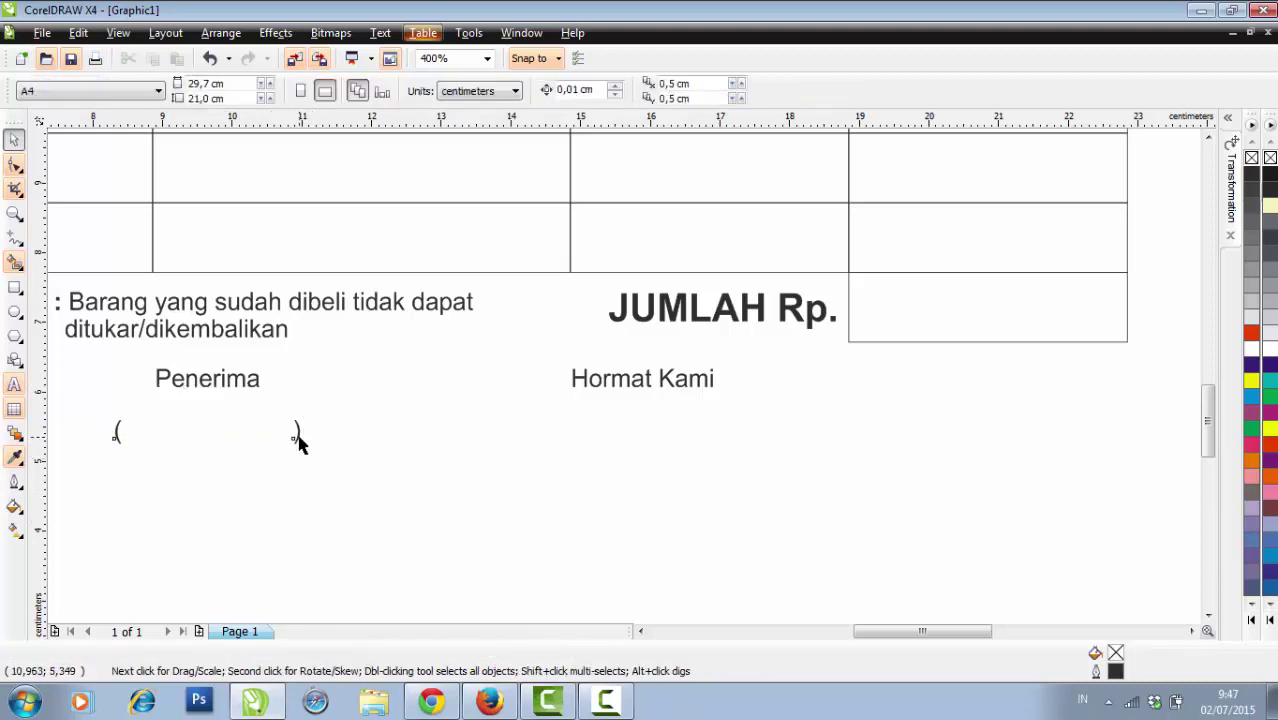
Step: Duplicate the parentheses from beneath "Penerima" and center the copy horizontally under "Hormat Kami"
click(298, 436)
key(ctrl+d)
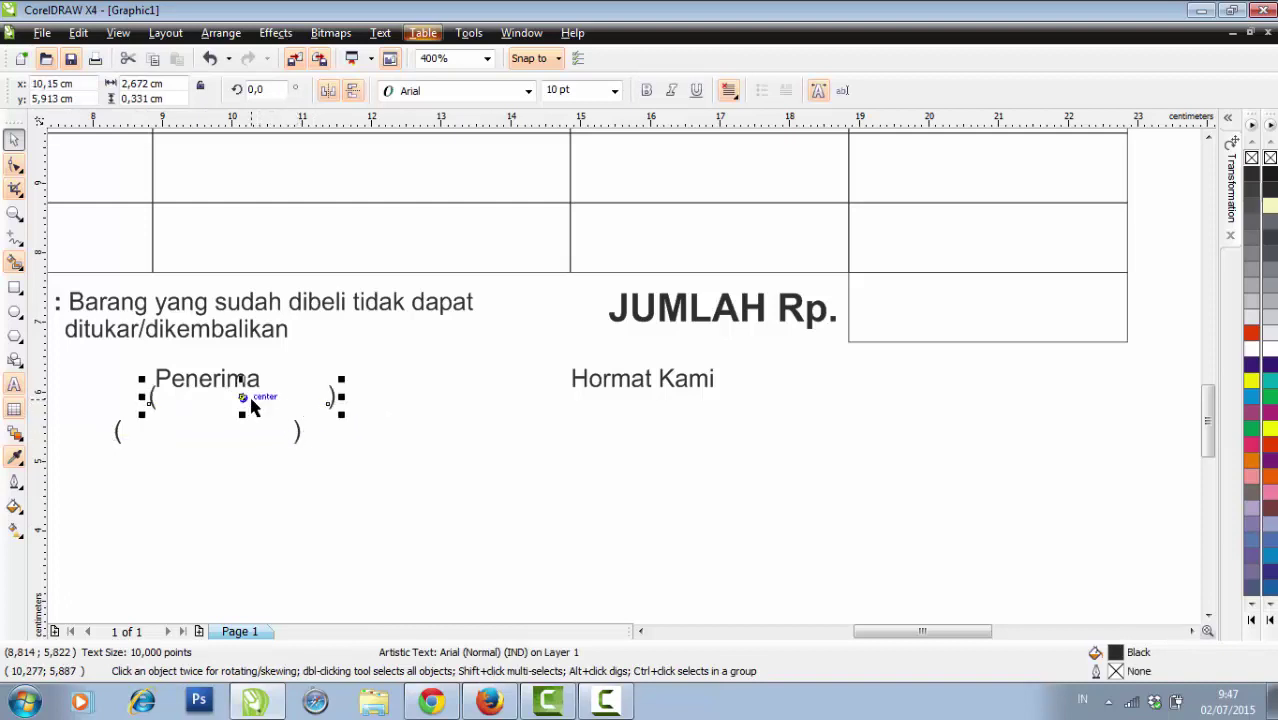
drag(245, 397, 641, 430)
shift+click(668, 388)
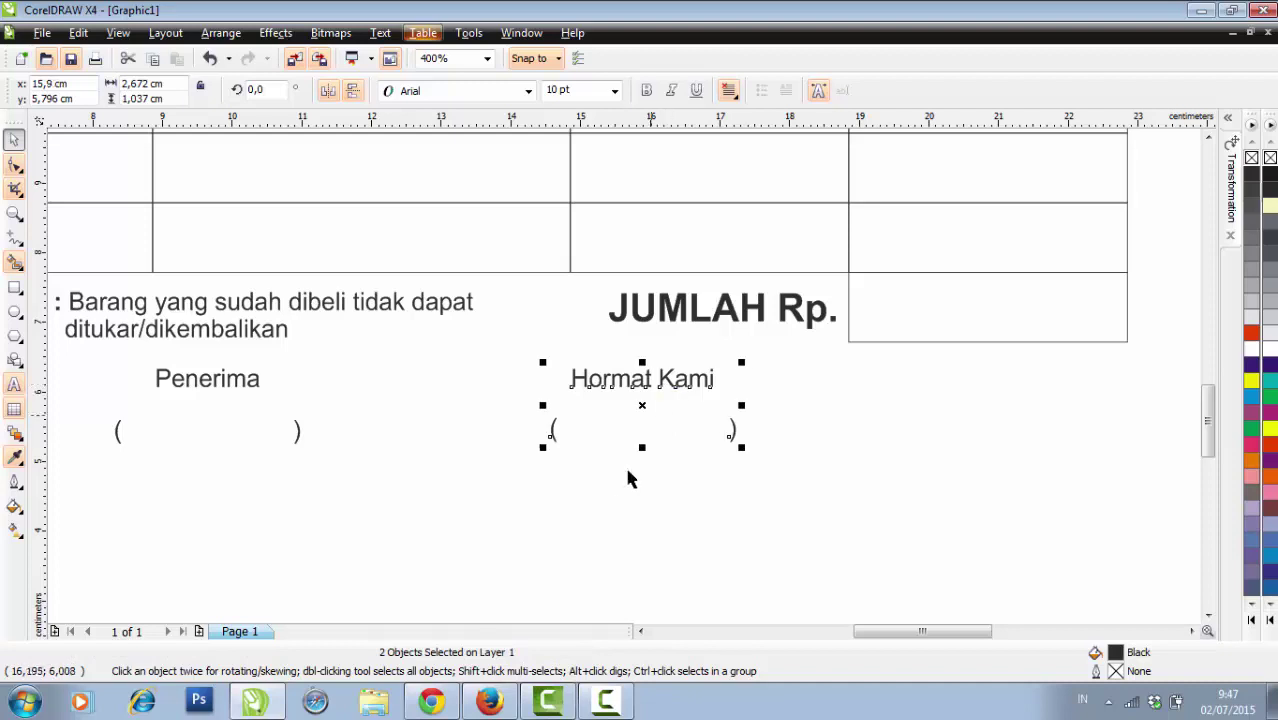
Step: Align the parentheses under "Hormat Kami" level with the pair under "Penerima"
click(556, 434)
click(551, 434)
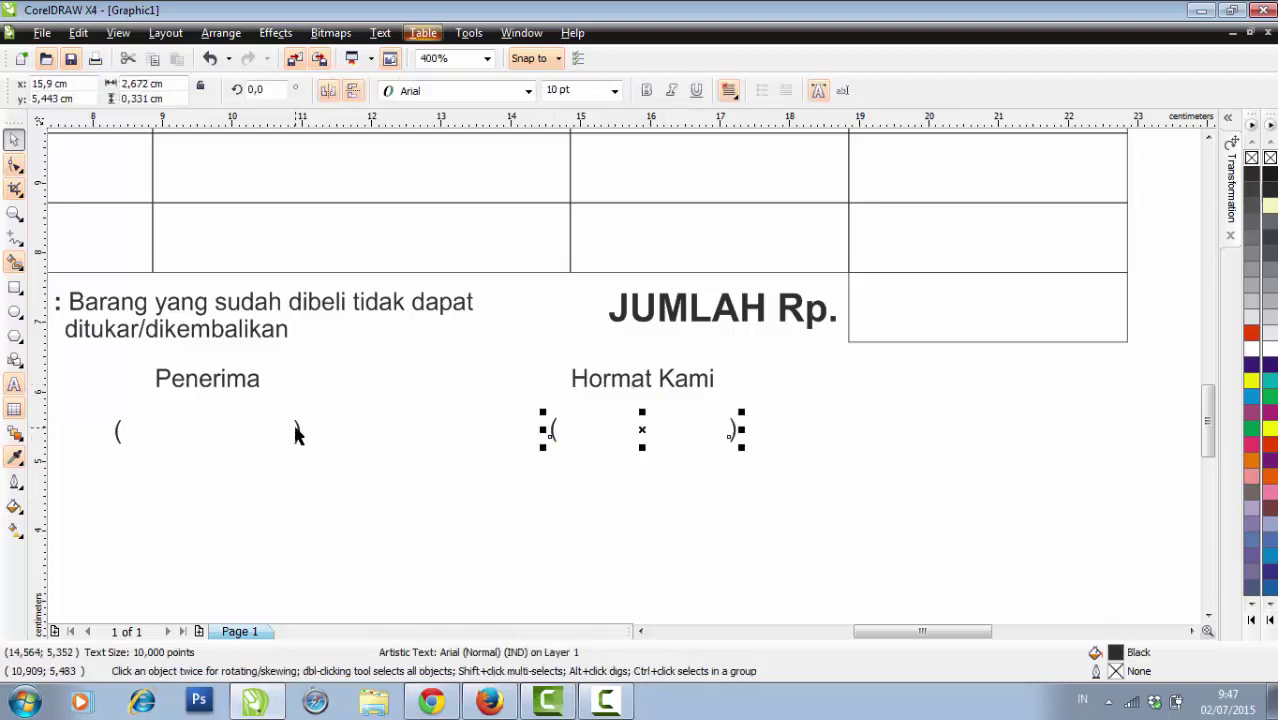
shift+click(300, 432)
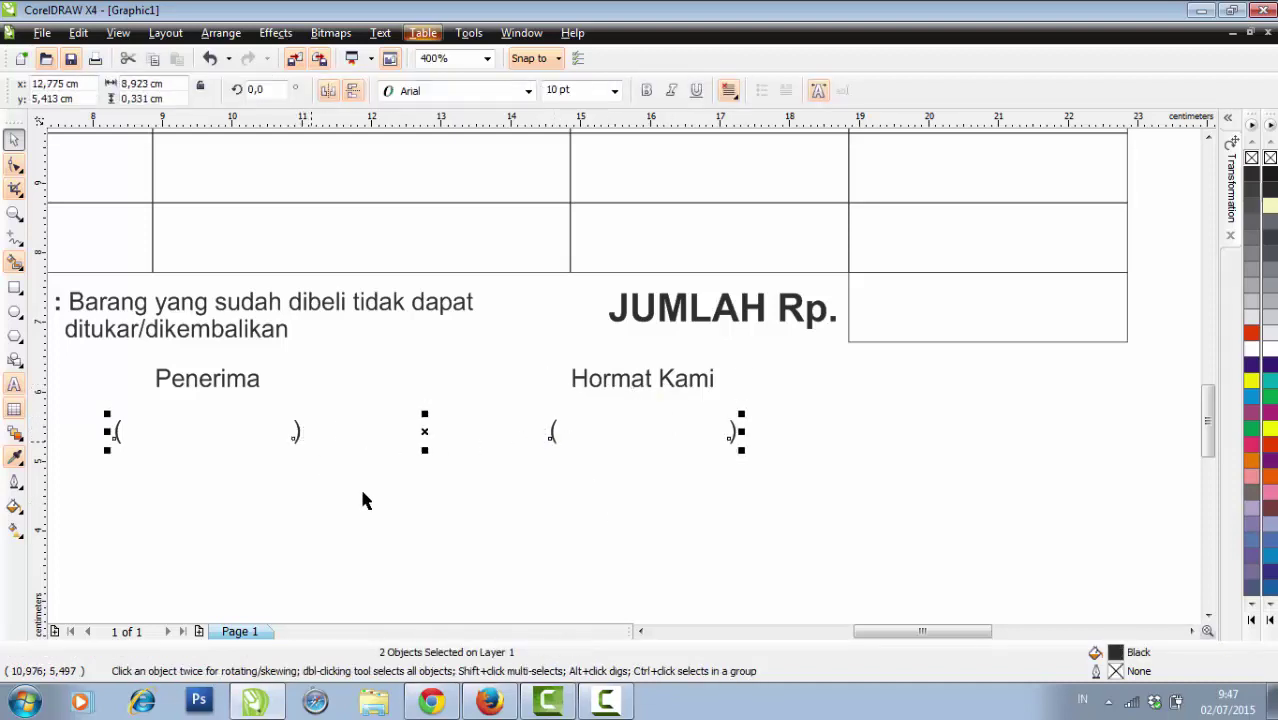
click(485, 500)
Step: Fill the BANYAKNYA, NAMA BARANG, HARGA and JUMLAH header cells of the table with cyan
key(F3)
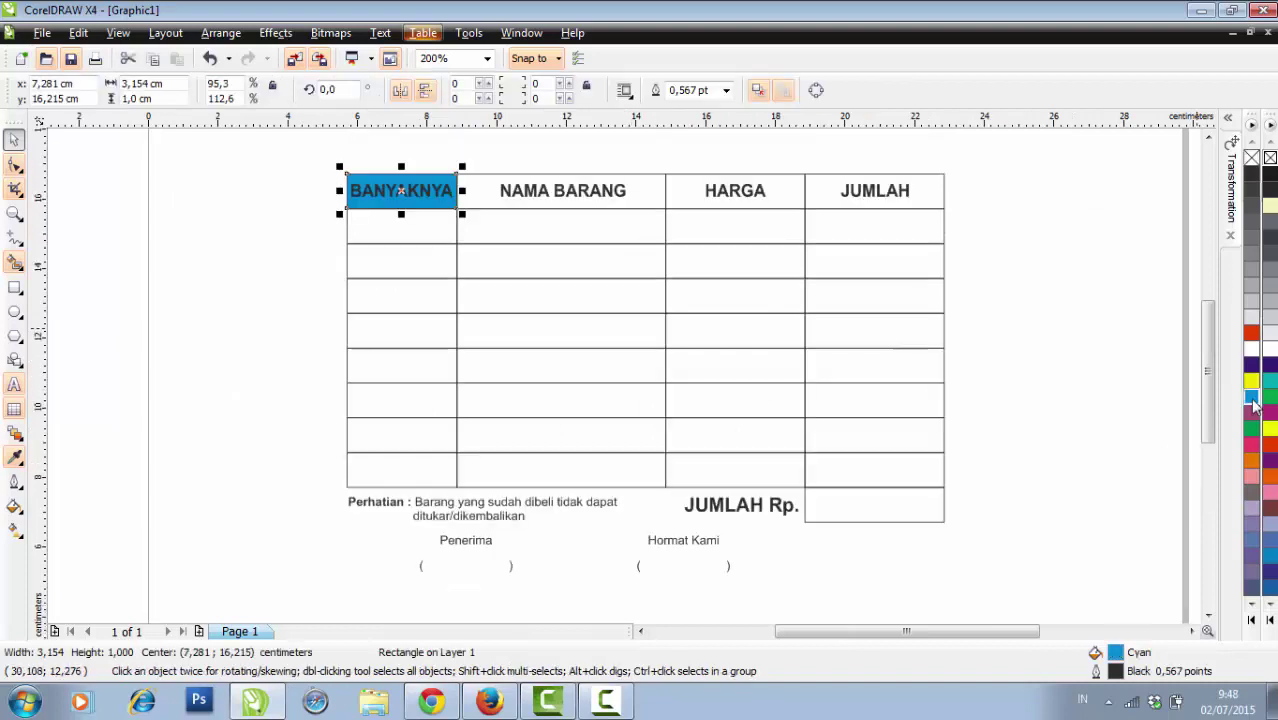
click(1146, 358)
click(638, 209)
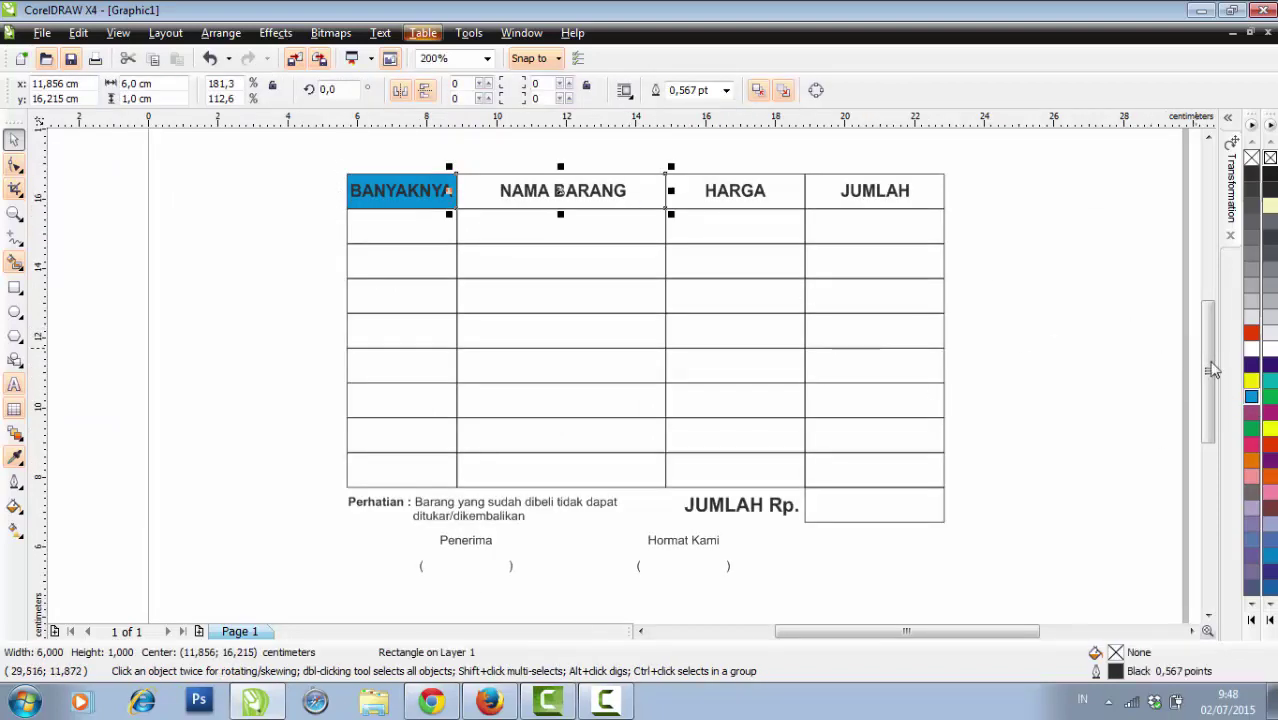
click(1251, 397)
click(800, 190)
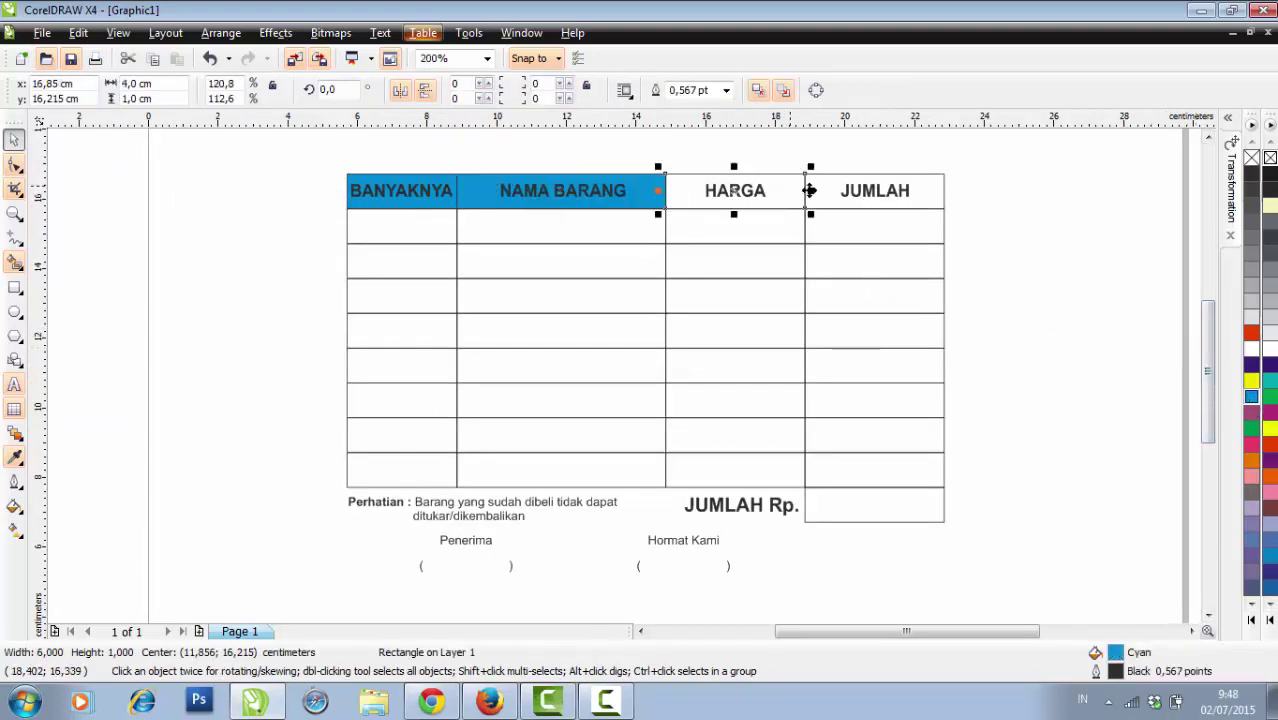
click(1251, 397)
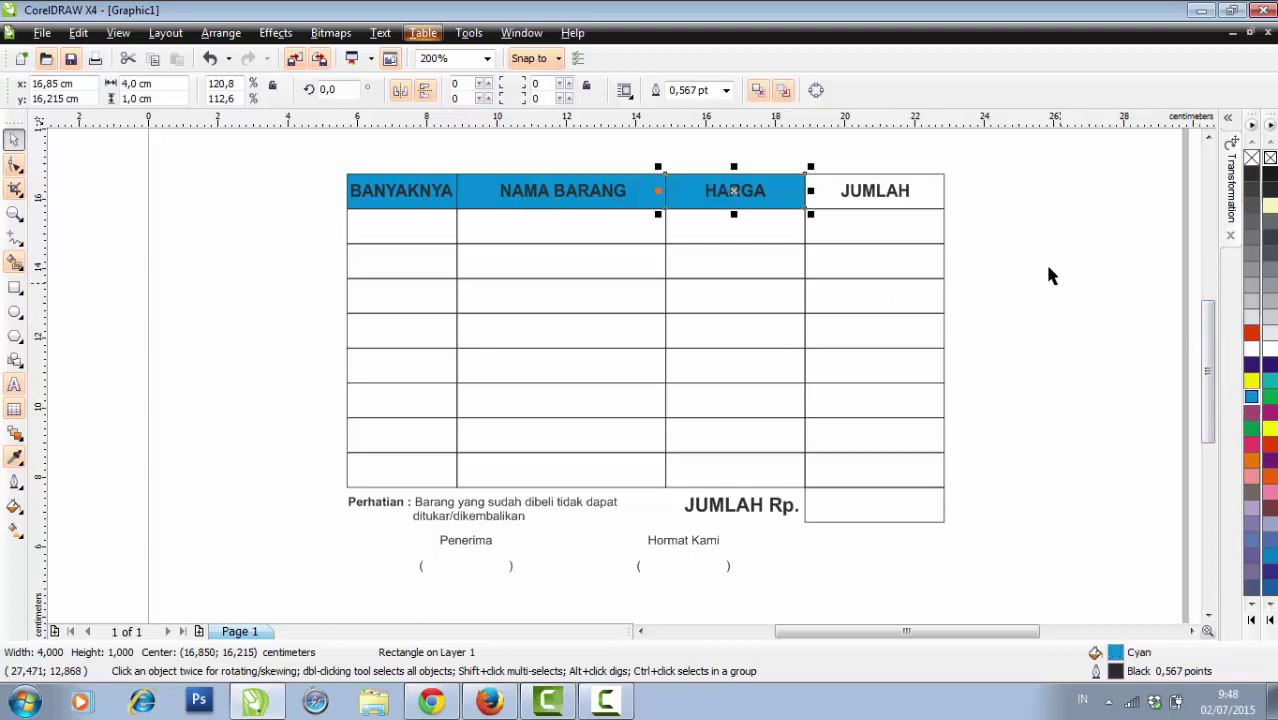
click(940, 207)
click(1251, 397)
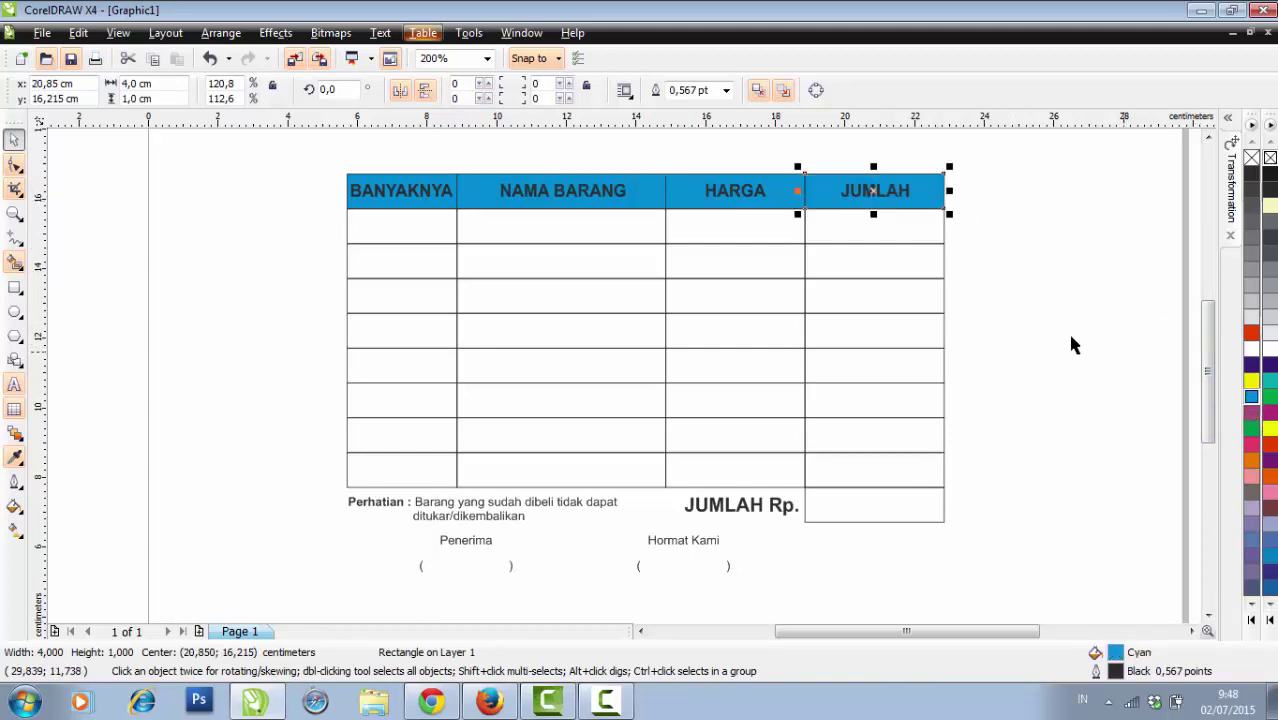
Step: Color the four header texts JUMLAH, HARGA, NAMA BARANG and BANYAKNYA white
click(890, 190)
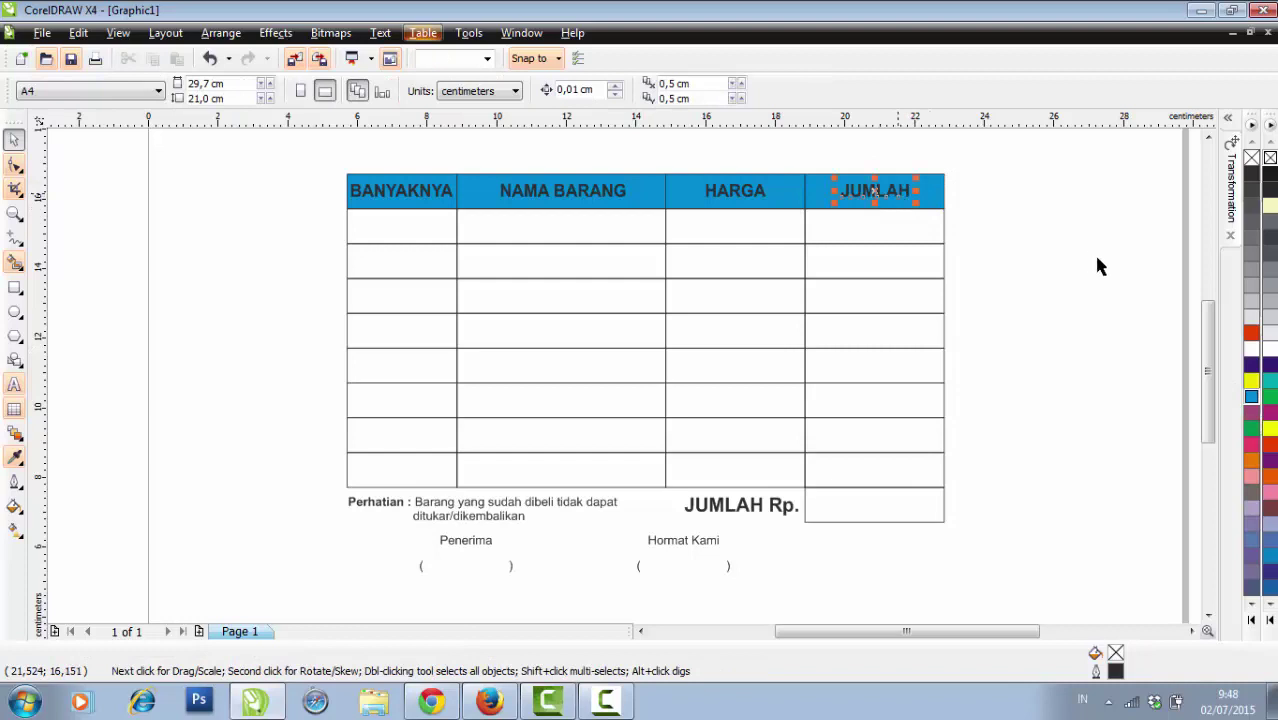
click(1251, 348)
click(765, 192)
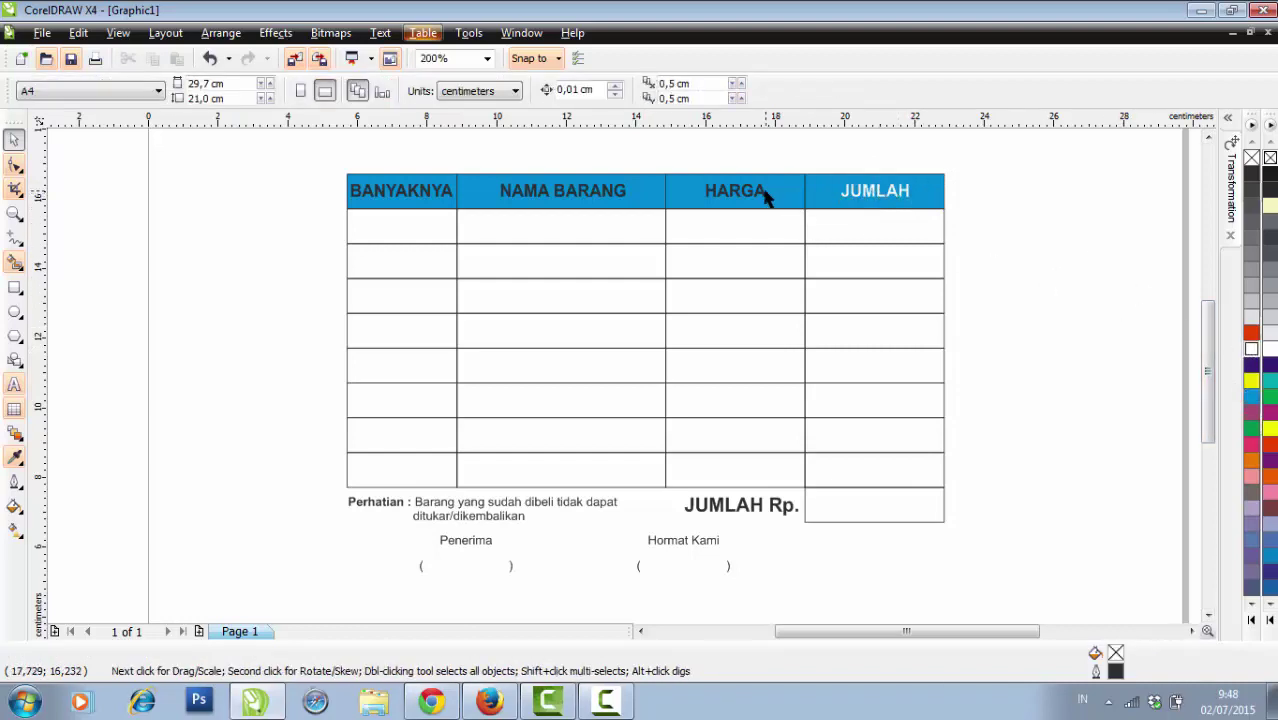
click(1251, 348)
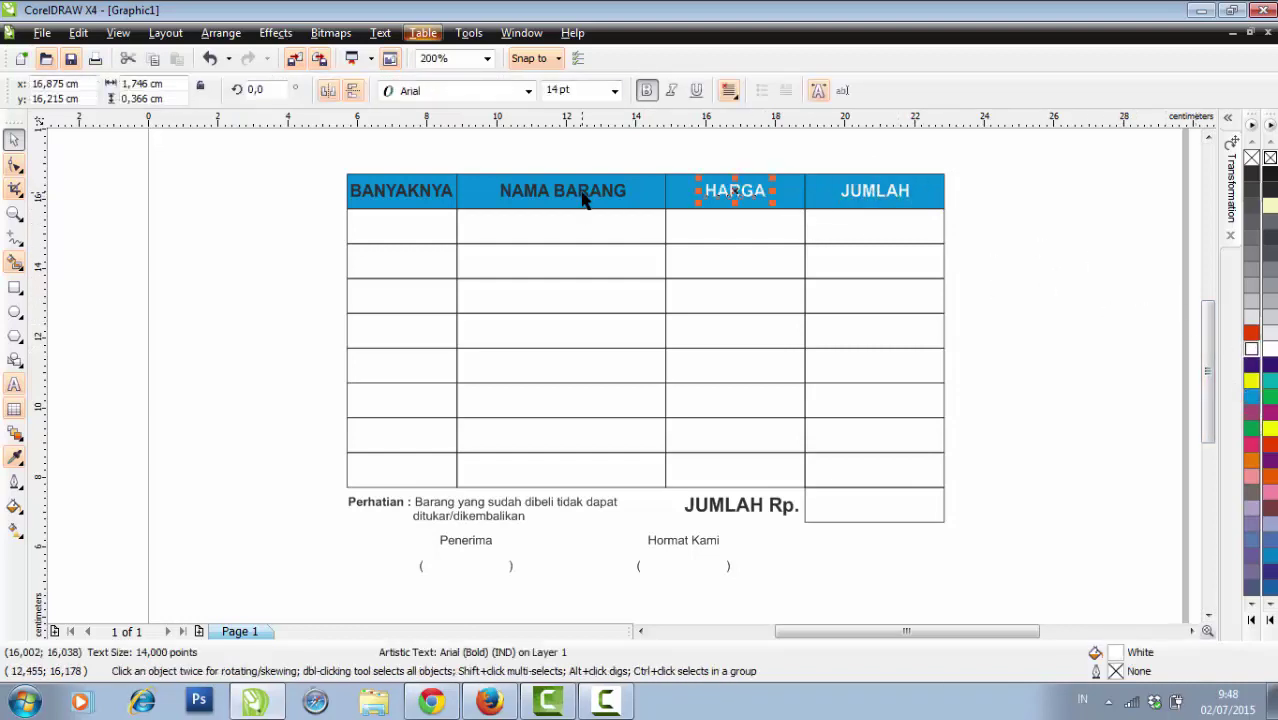
click(585, 200)
click(1251, 348)
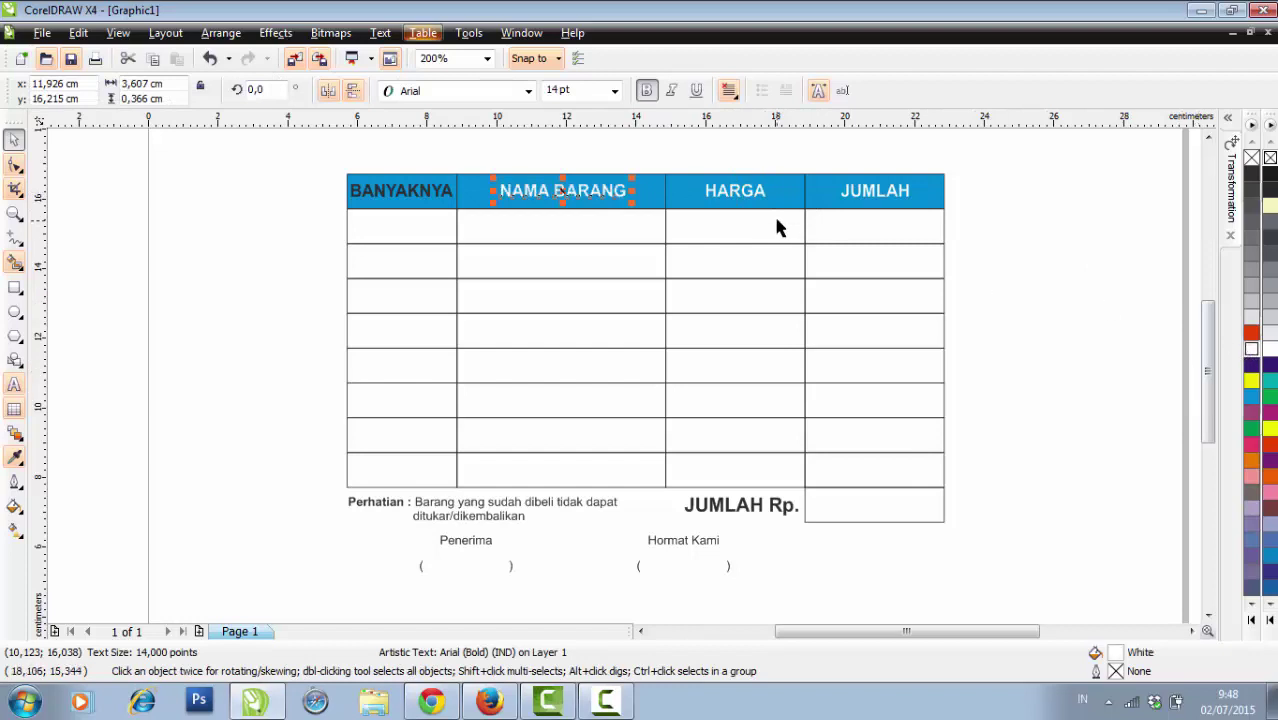
click(730, 195)
click(898, 199)
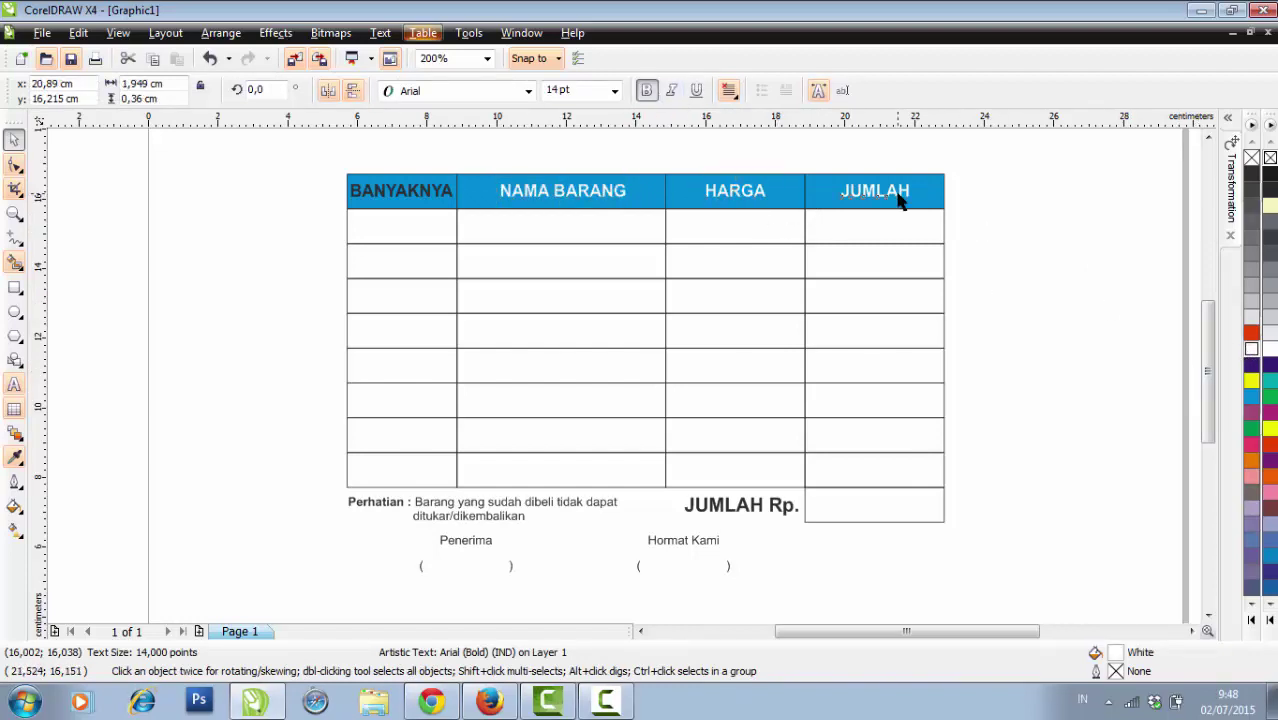
click(446, 194)
scroll(444, 194, up, 1)
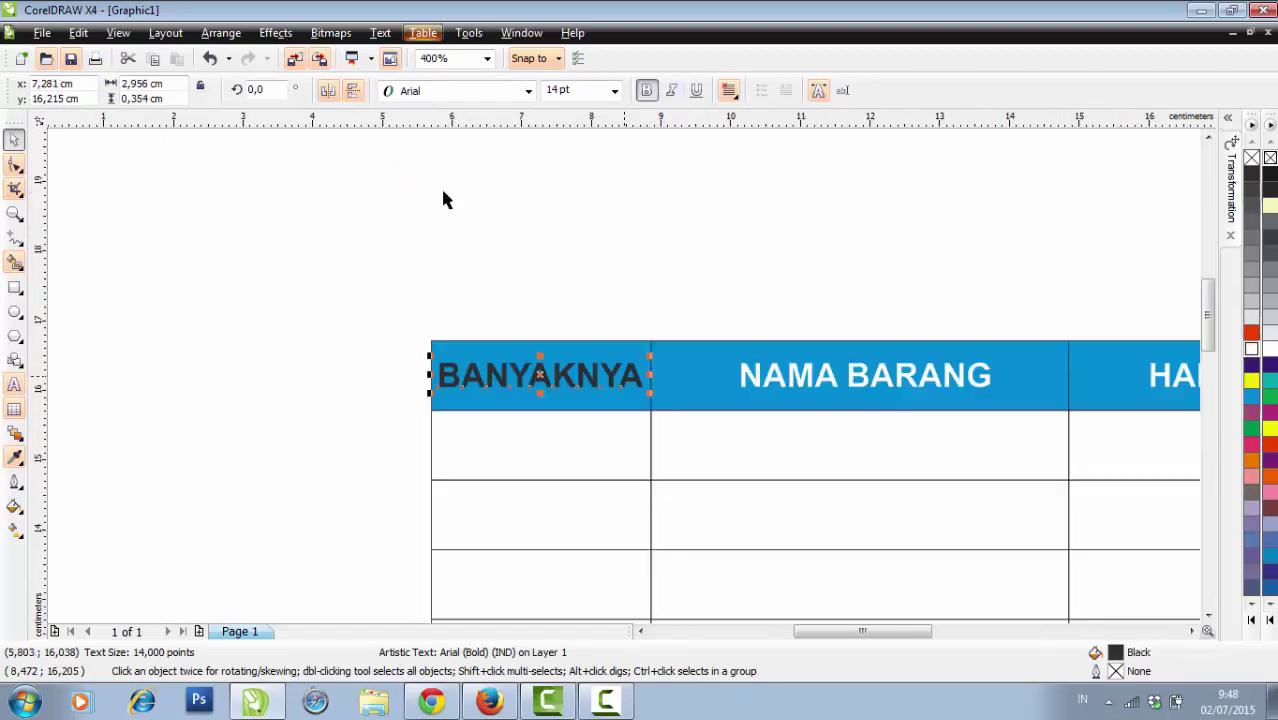
click(1251, 348)
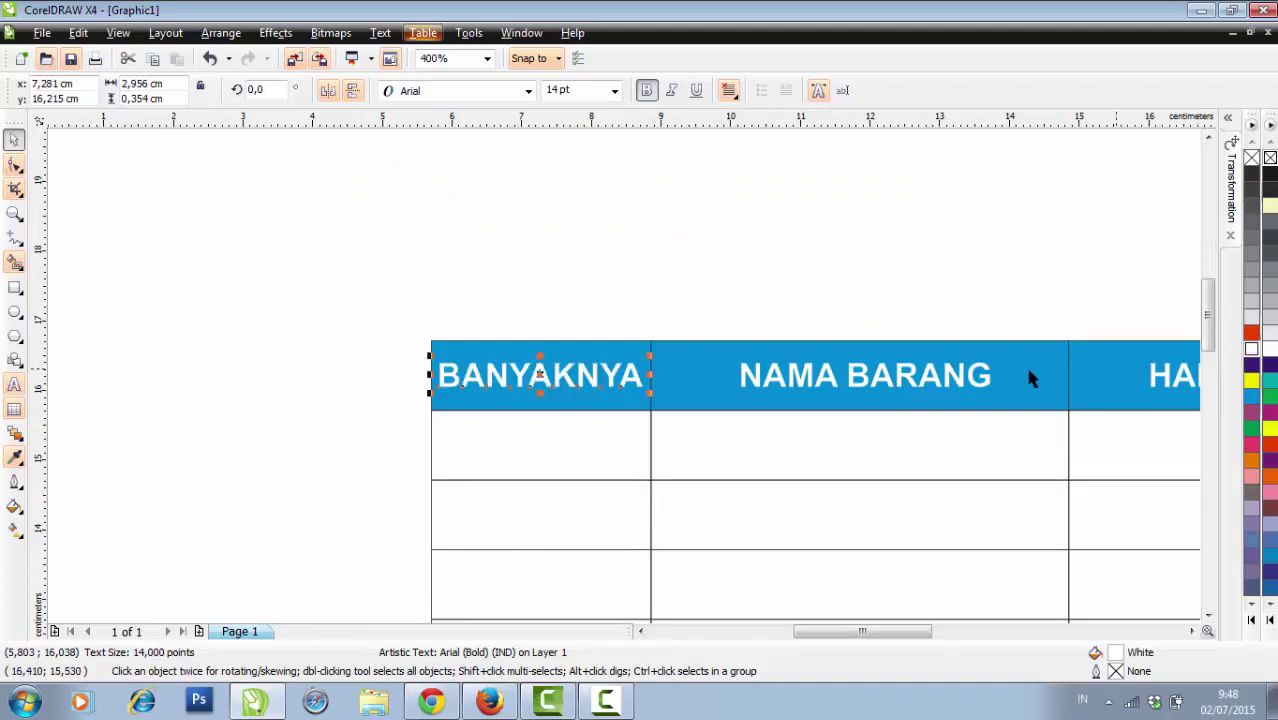
scroll(1025, 380, down, 1)
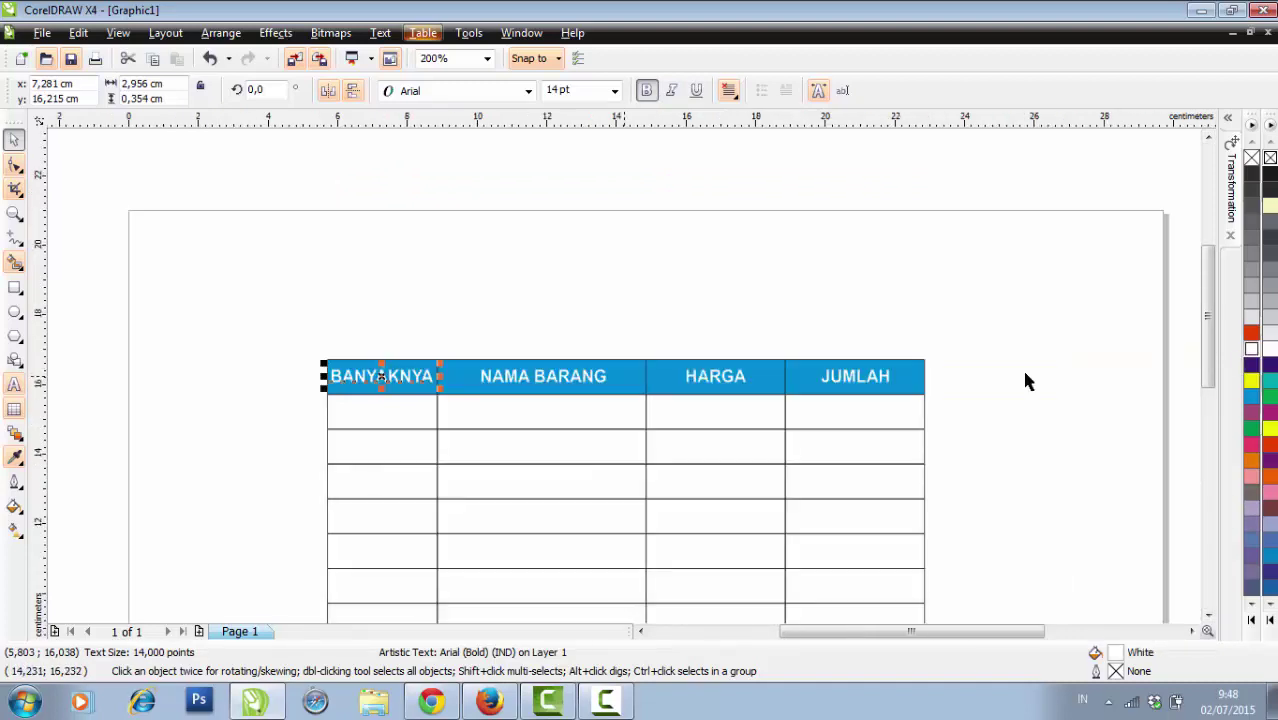
click(940, 425)
Step: Add the artistic text "NOTA No. :" just above the BANYAKNYA header cell
scroll(787, 431, down, 1)
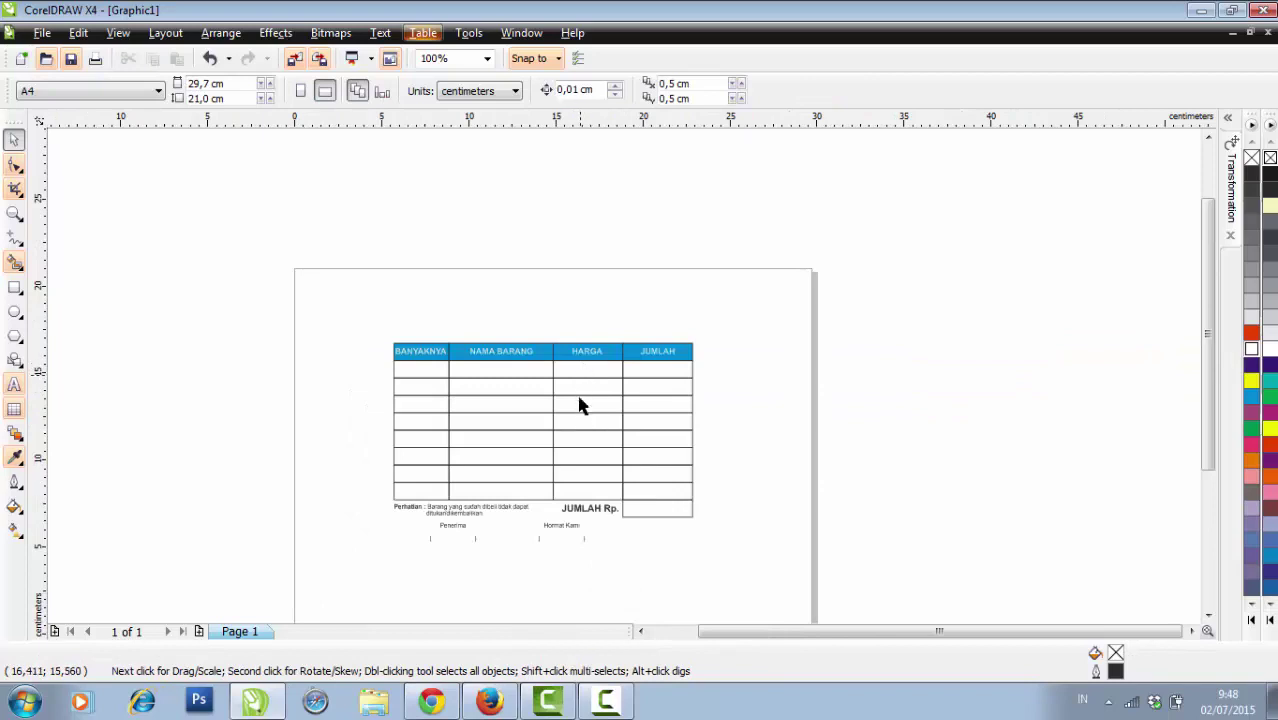
scroll(605, 465, up, 1)
scroll(608, 399, up, 1)
key(F8)
click(628, 373)
text(n)
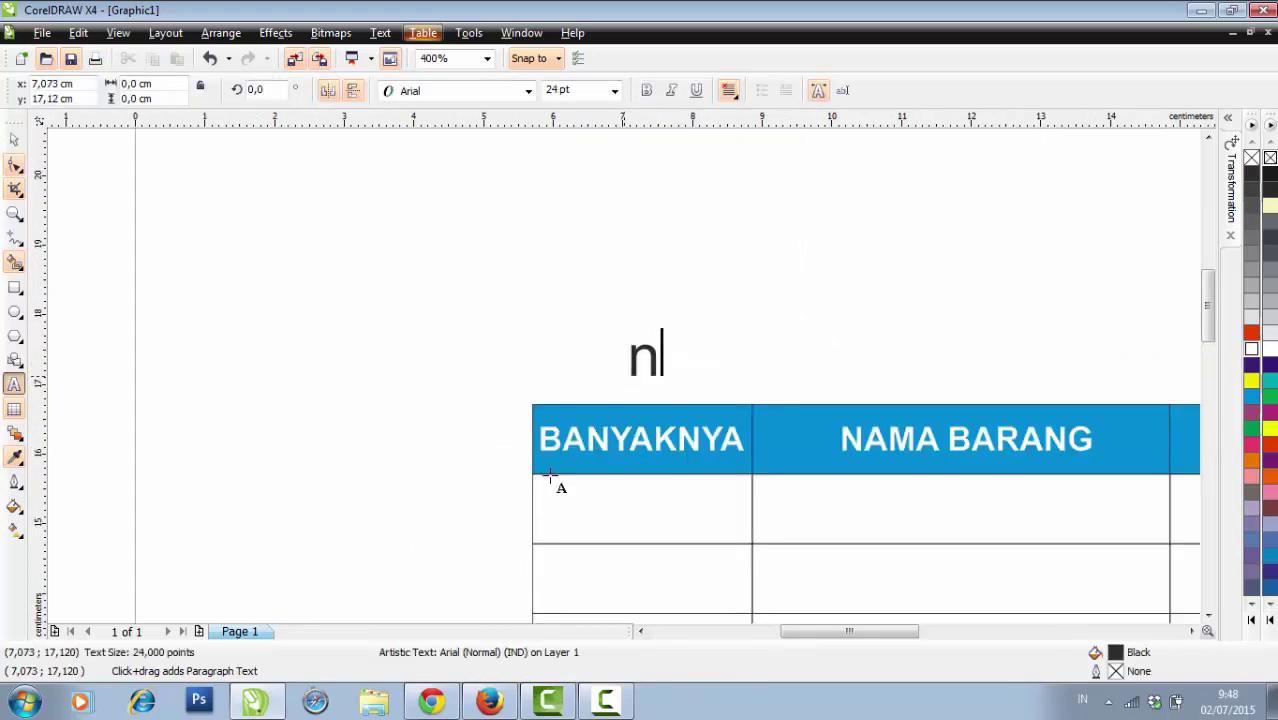
key(BackSpace)
key(Caps_Lock)
text(NOT)
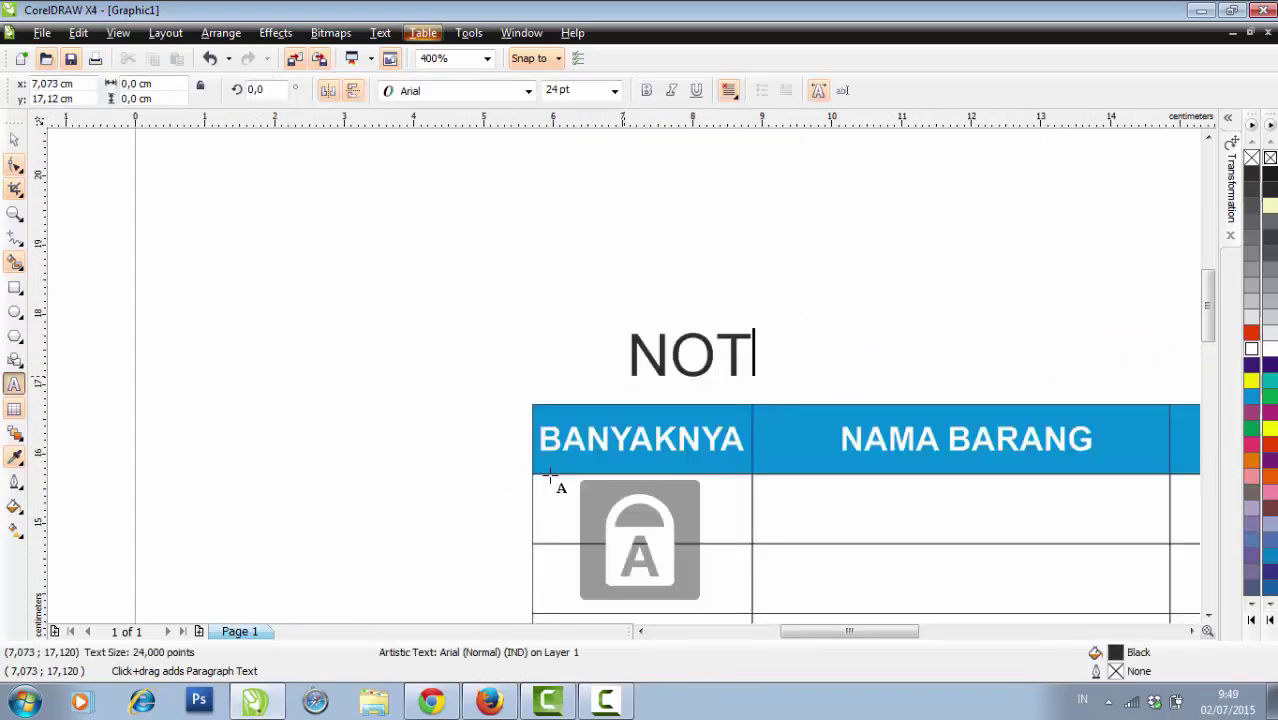
text(A N)
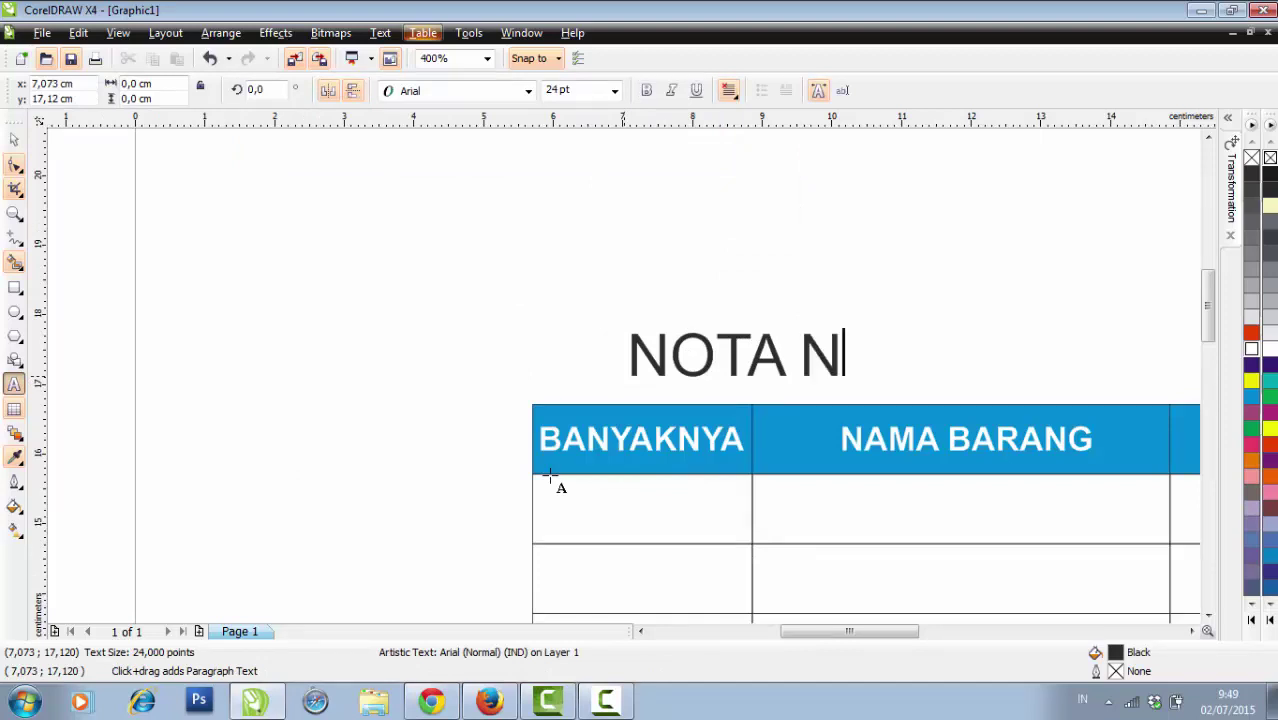
key(Caps_Lock)
text(o)
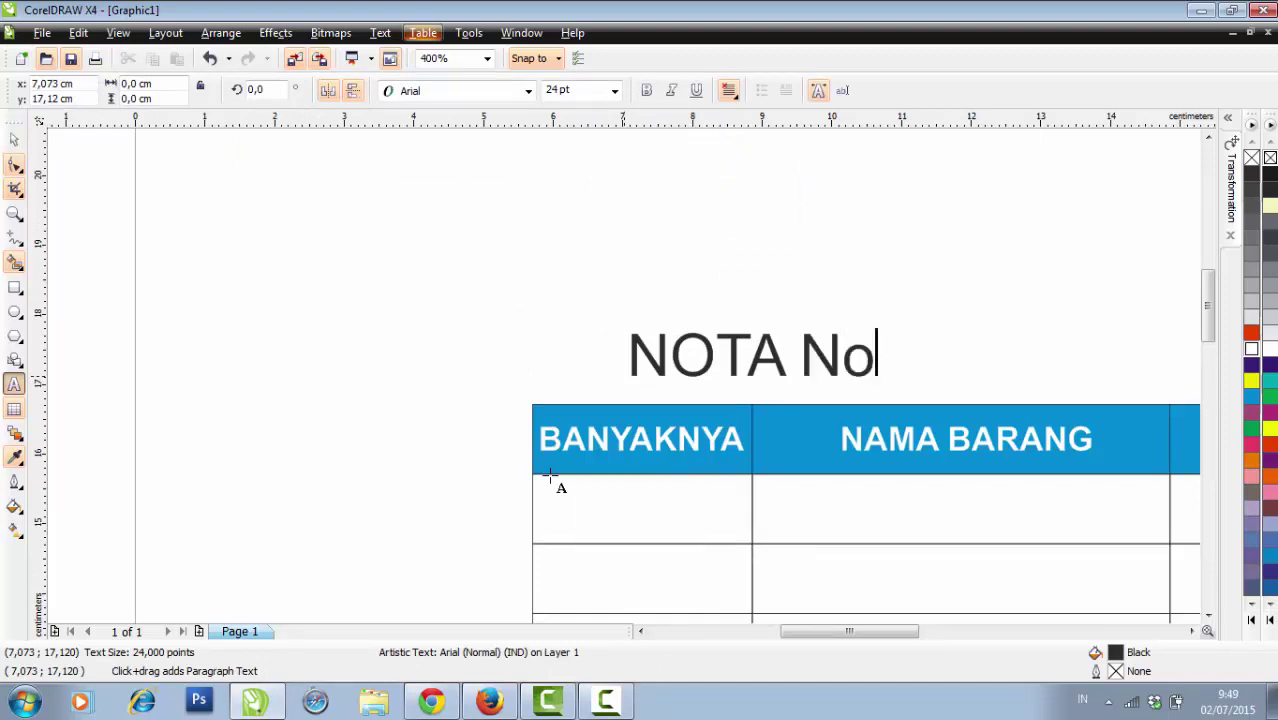
key(BackSpace)
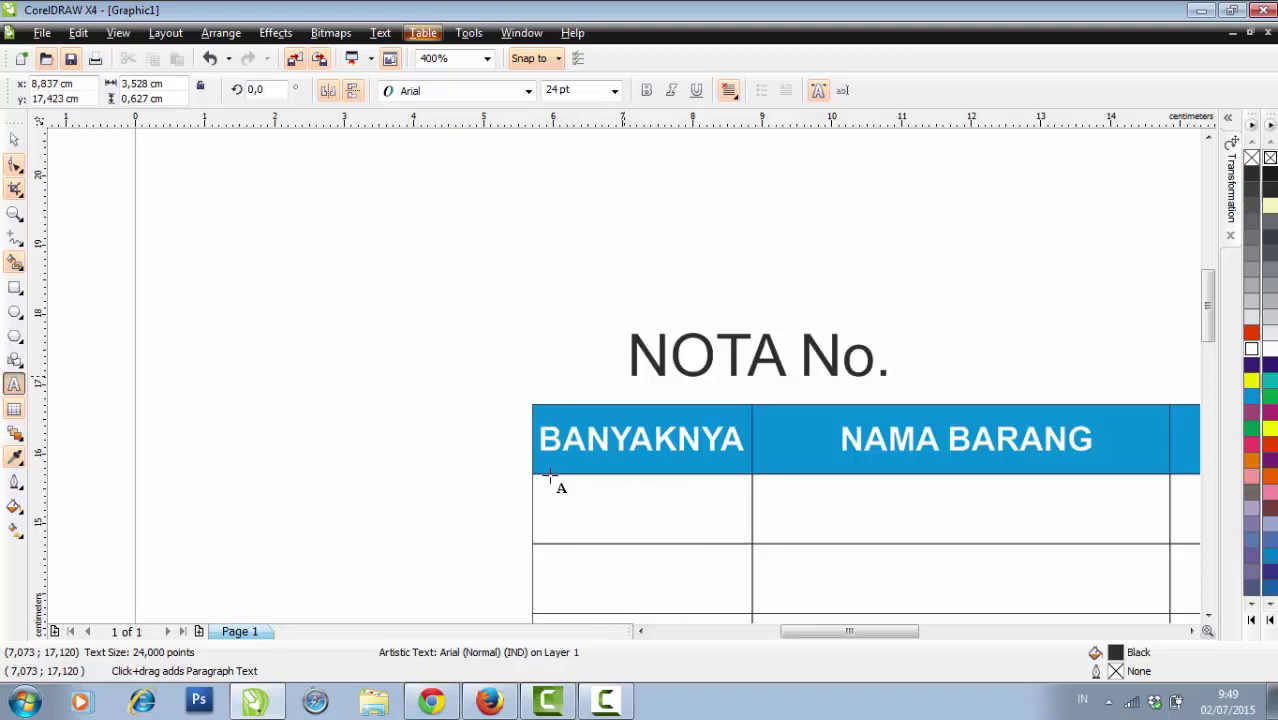
text(. :)
Step: Change the font of the "NOTA No. :" text to Babylon5
click(14, 139)
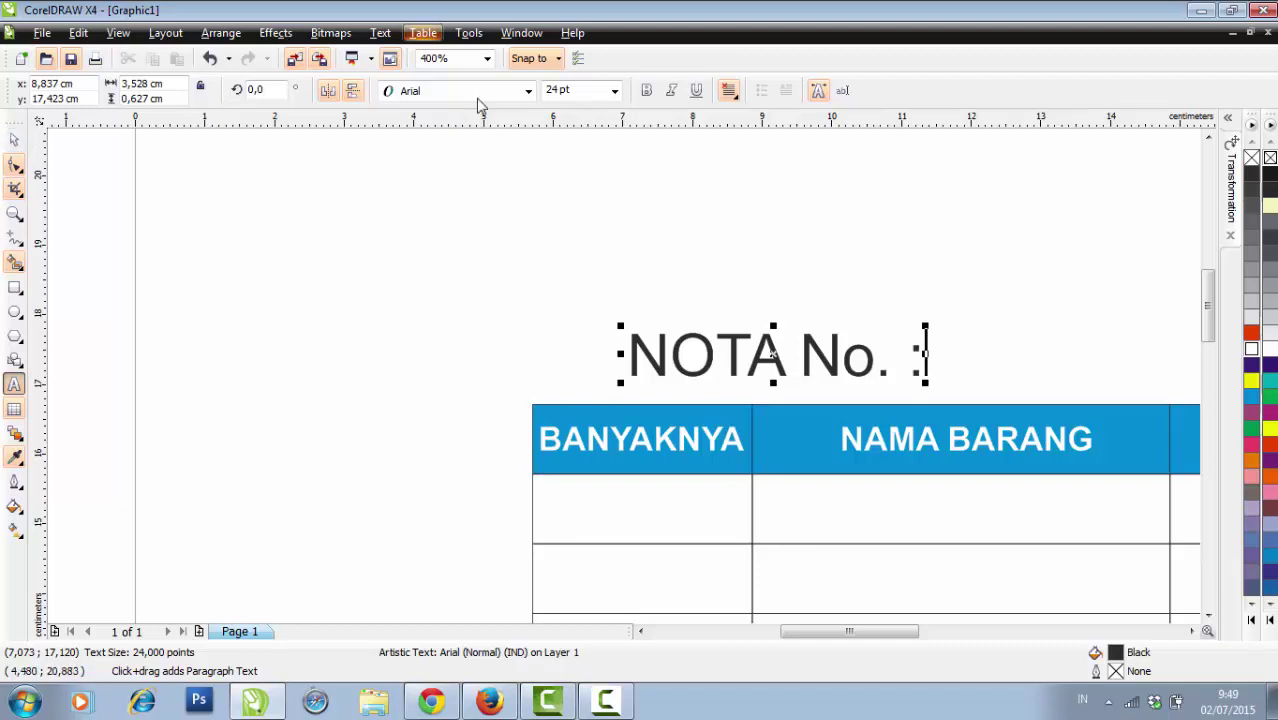
click(528, 91)
click(473, 474)
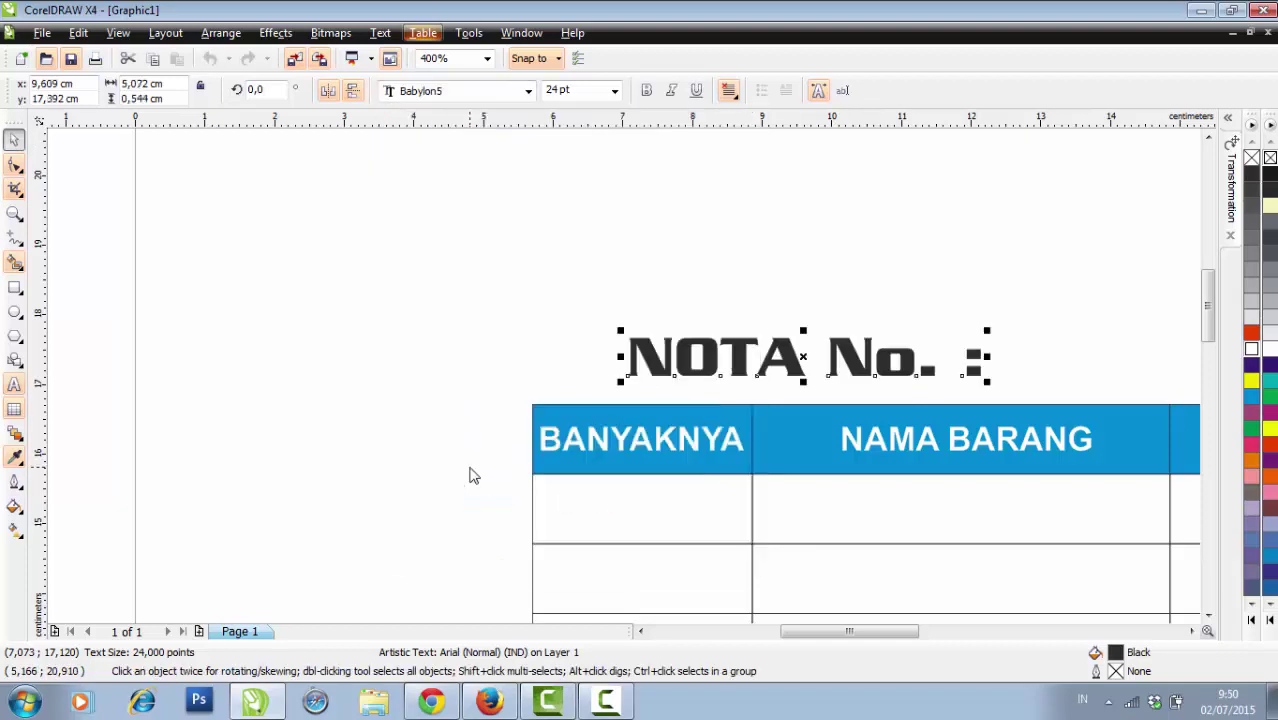
Step: Move "NOTA No. :" flush with the table's left edge just above the header and color it dark blue
click(260, 220)
drag(718, 365, 622, 361)
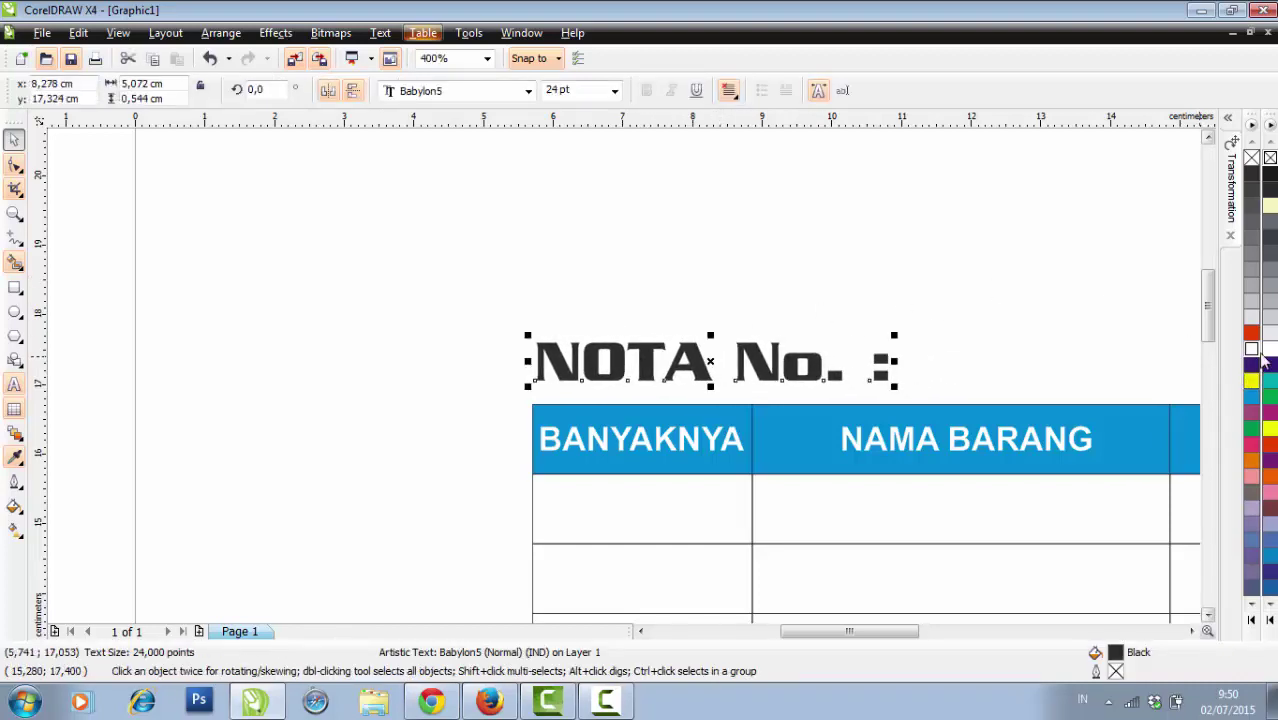
click(1252, 397)
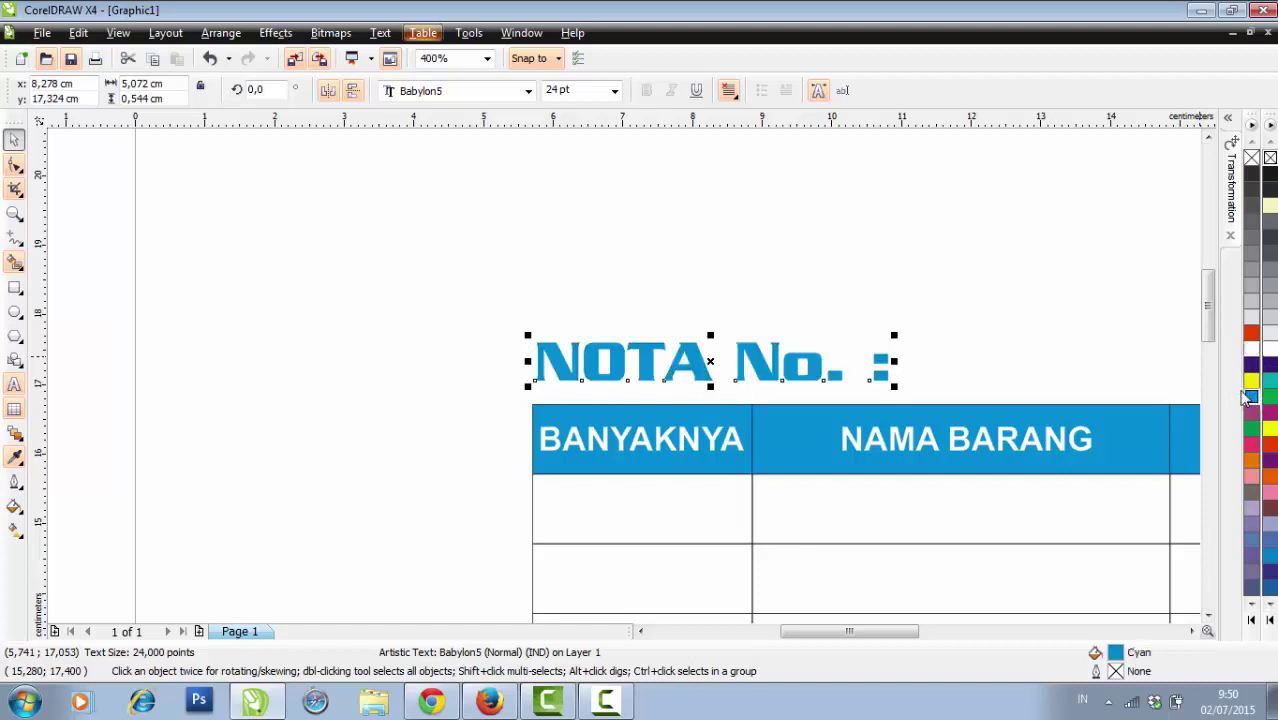
click(1251, 365)
Step: Draw a rectangle about 4.5 by 1.05 cm above the table's JUMLAH column
key(F6)
key(F3)
key(F3)
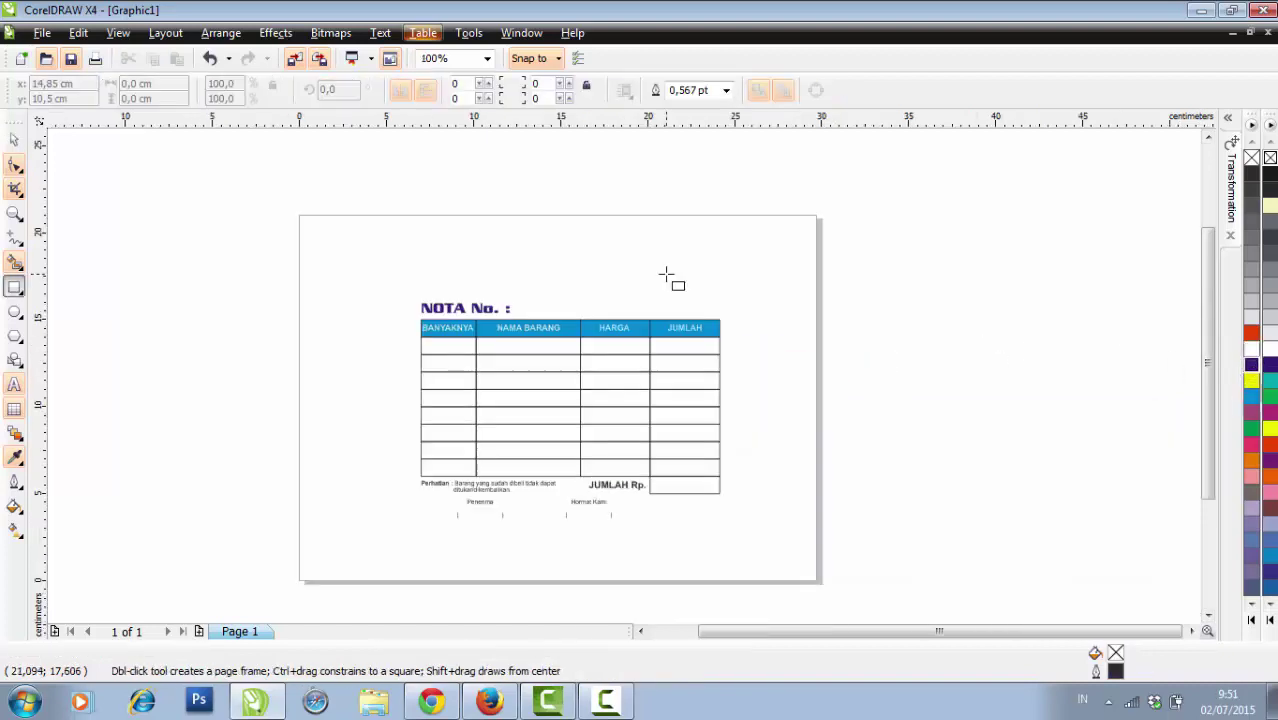
scroll(667, 275, up, 1)
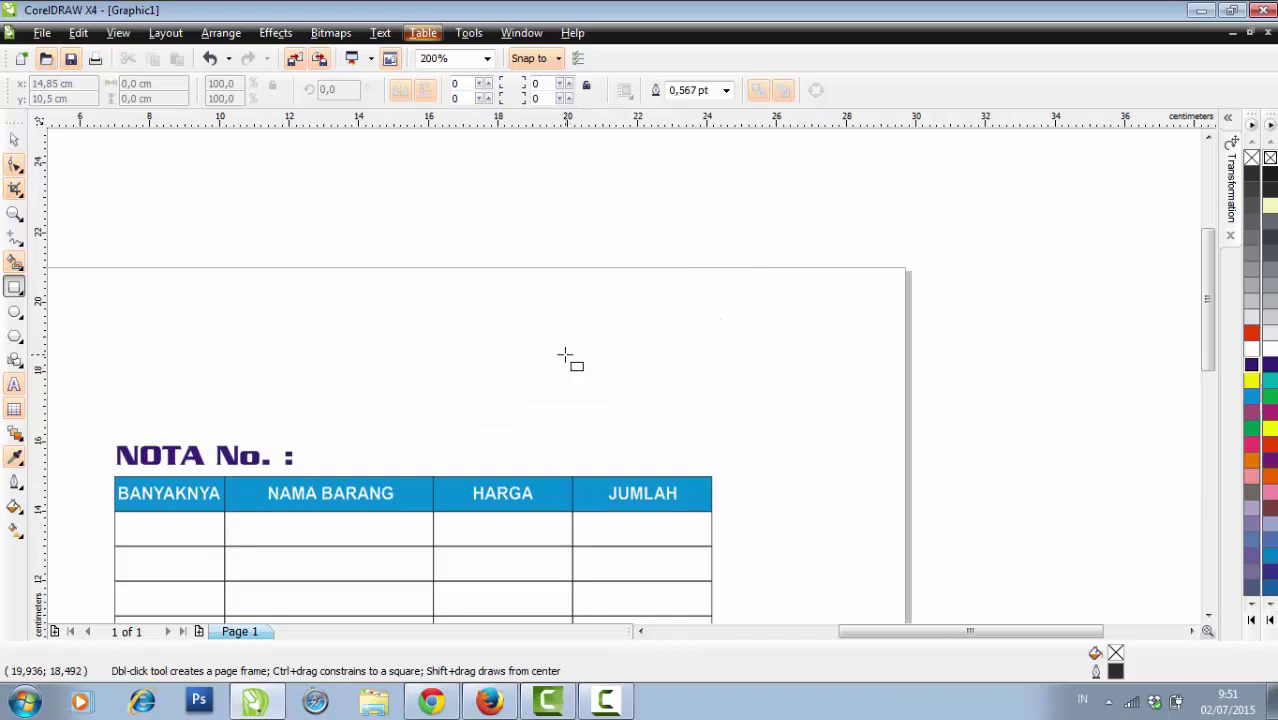
drag(564, 354, 721, 392)
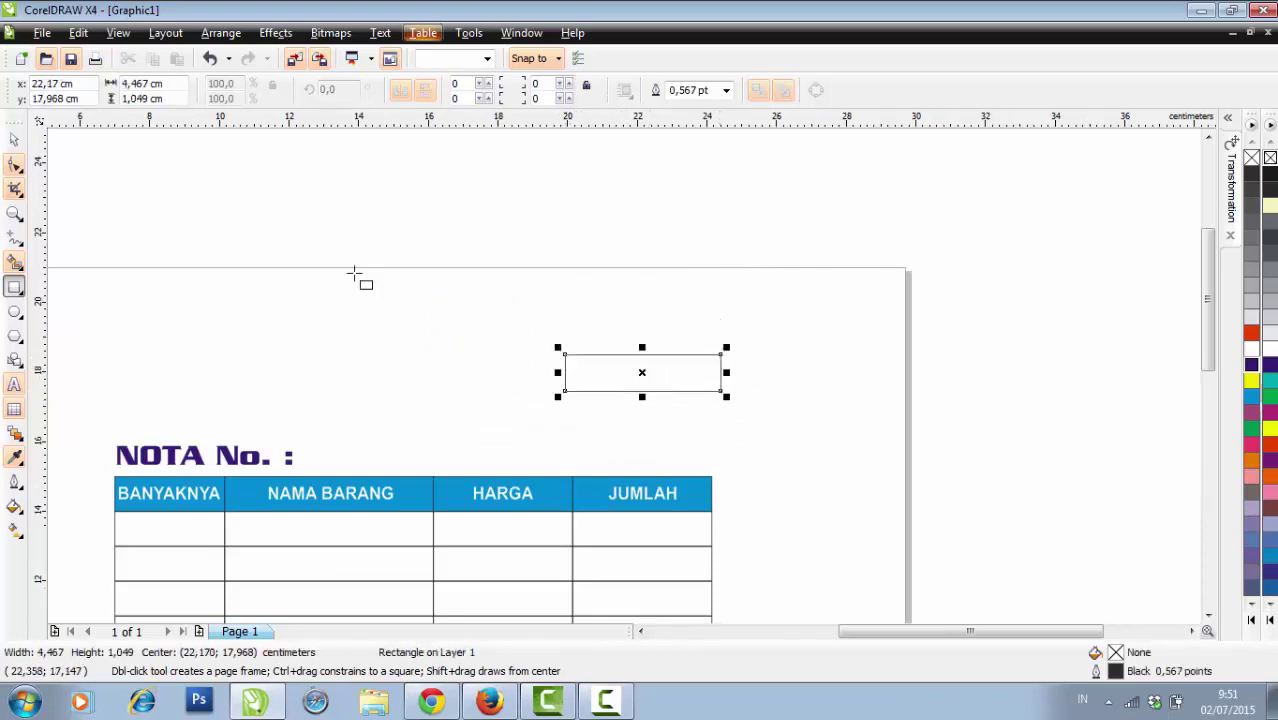
Step: Resize the new rectangle to 3 cm wide and 1.5 cm high
click(147, 96)
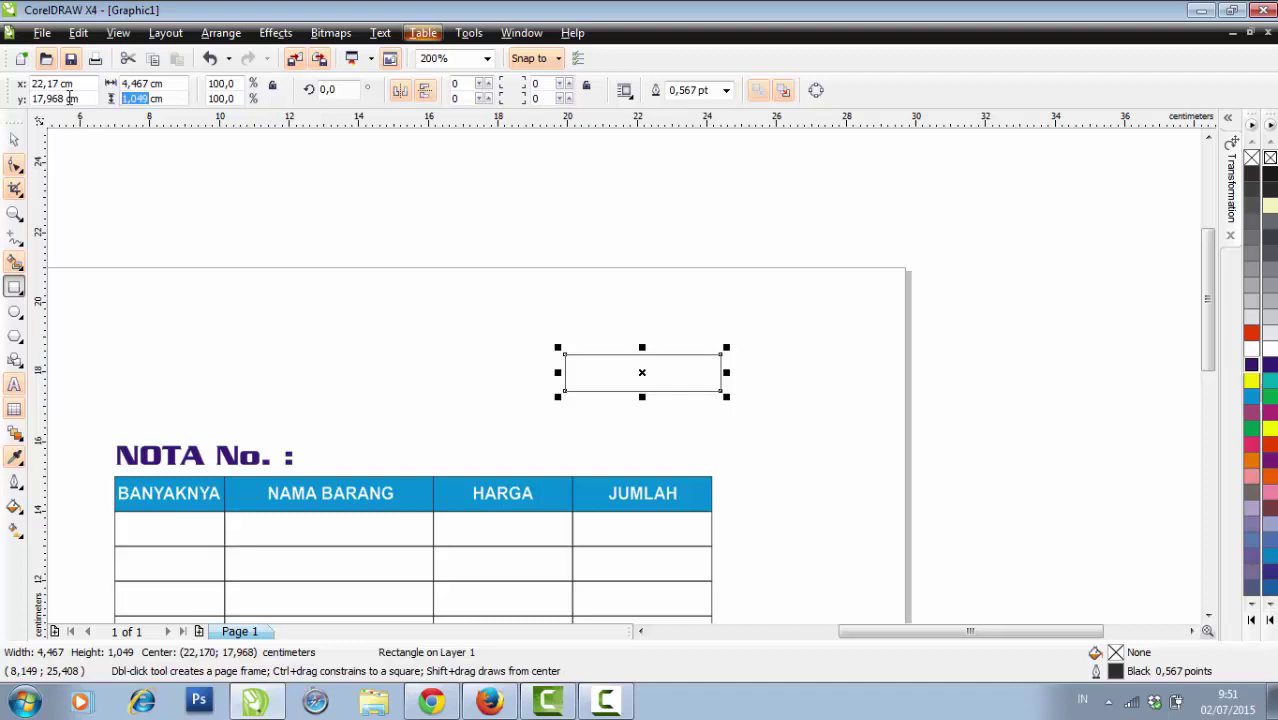
text(1)
click(147, 82)
text(3)
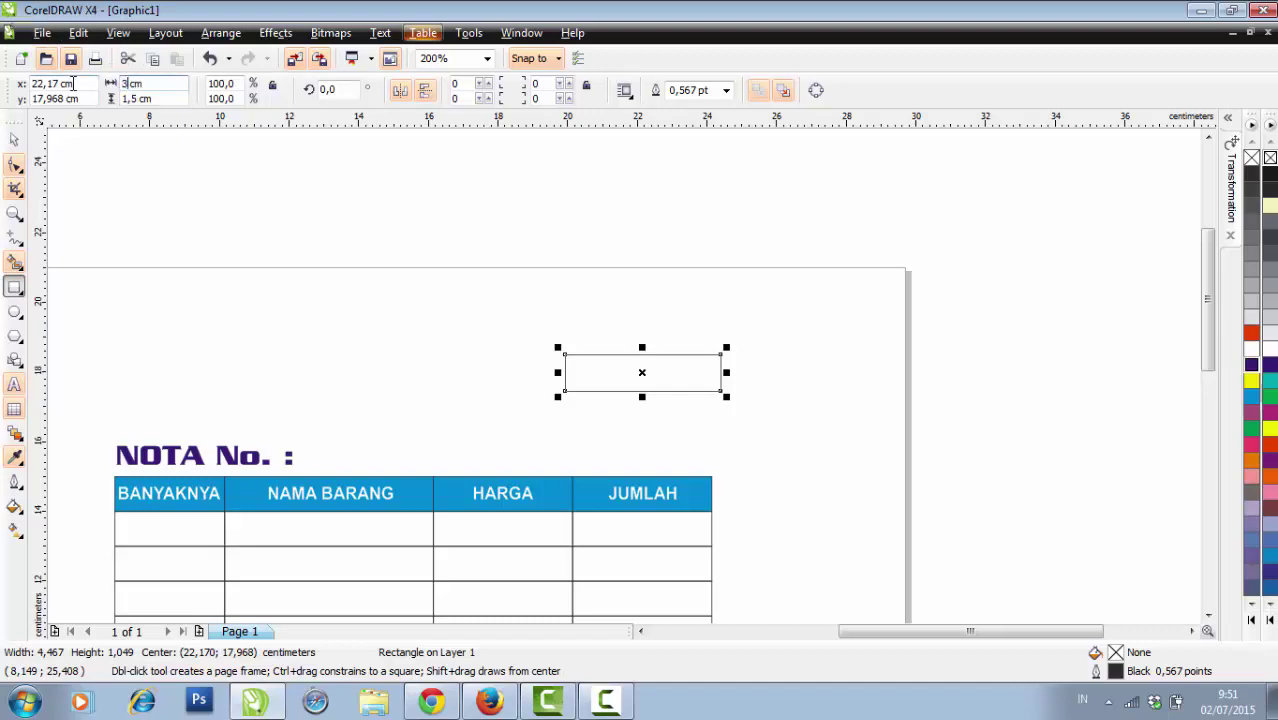
key(Return)
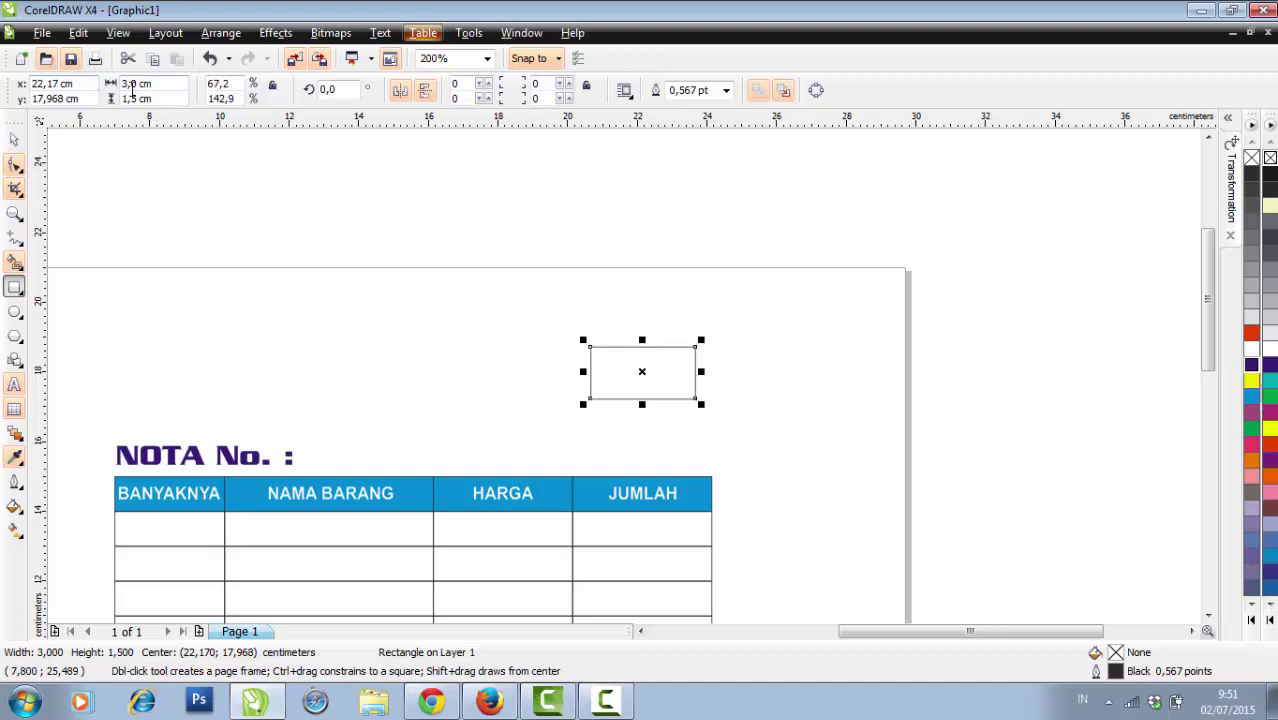
Step: Widen the rectangle above the JUMLAH column to 5 cm
drag(139, 87, 111, 90)
text(5)
key(Return)
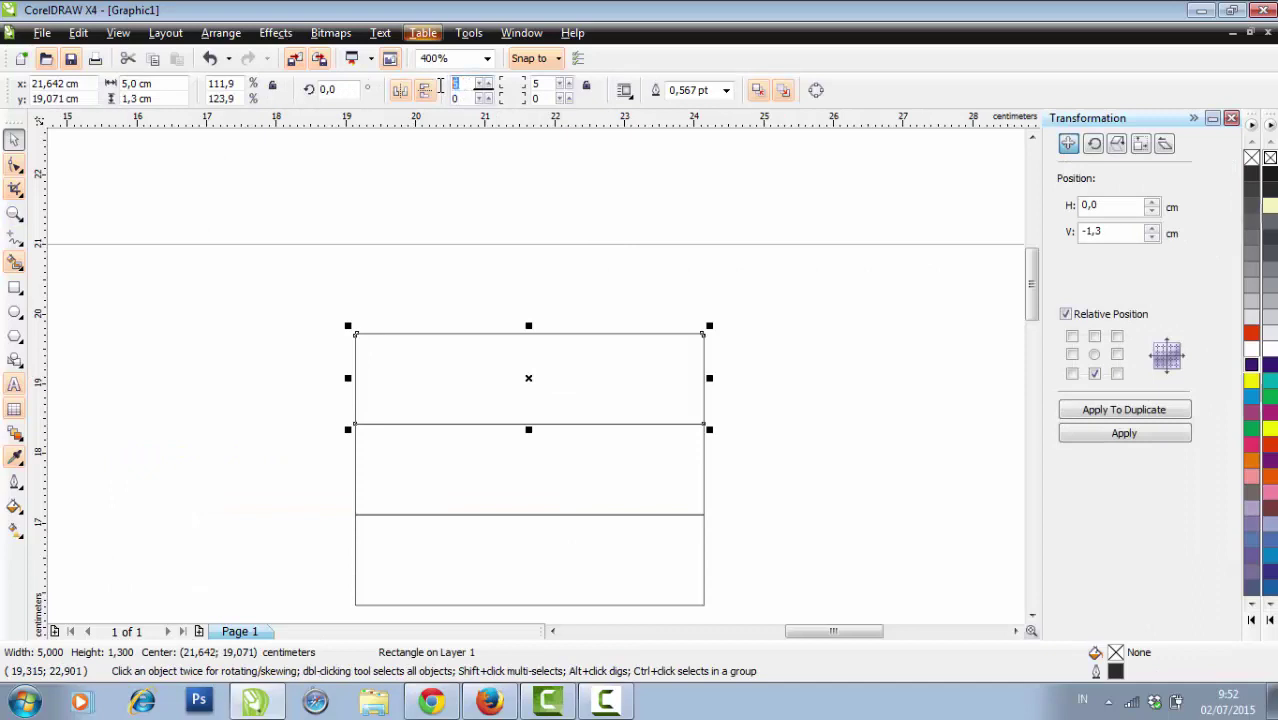
Step: Round the two upper corners of the top rectangle with a roundness of 20
text(20)
key(Tab)
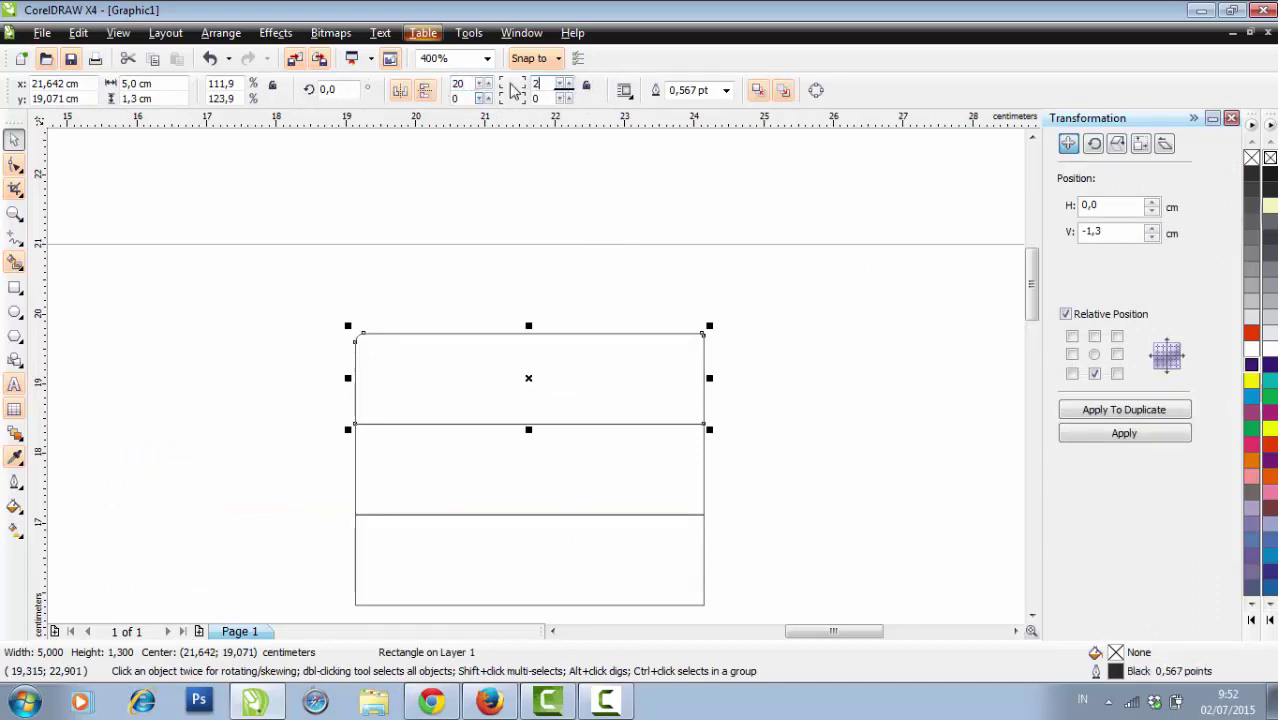
text(2)
click(747, 331)
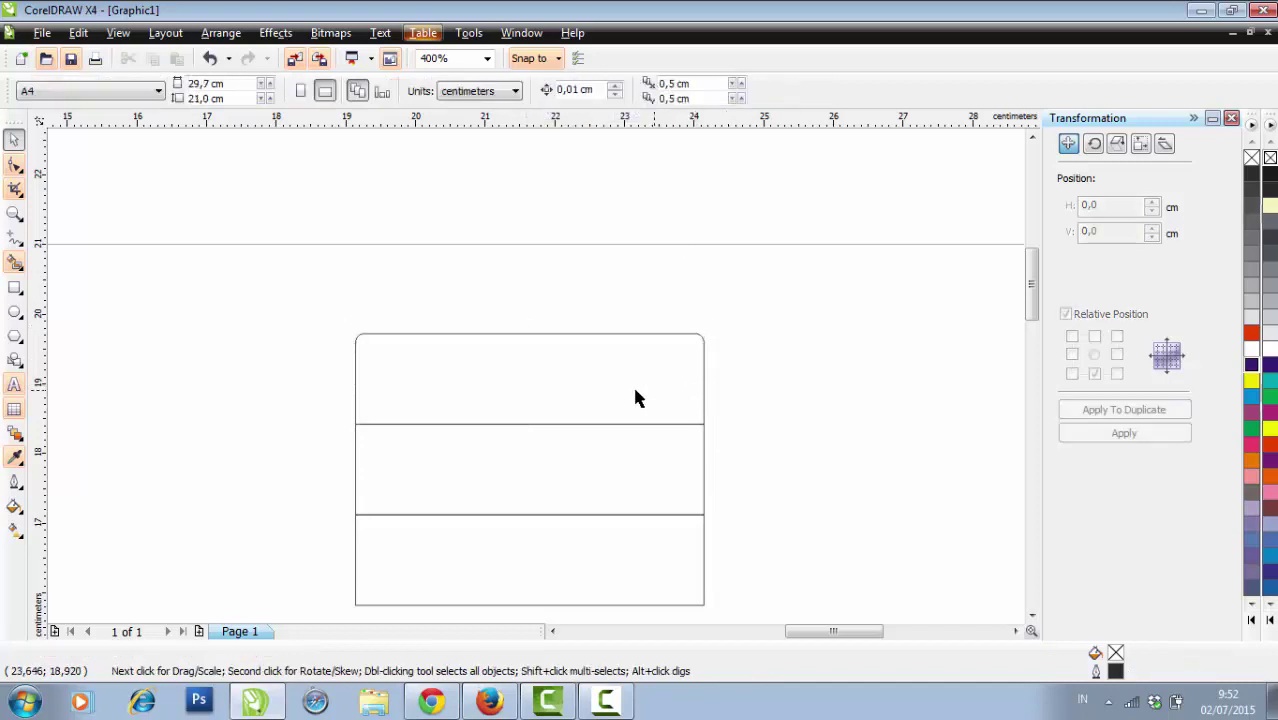
Step: Set the roundness of the top rectangle's two upper corners to 40
scroll(634, 398, up, 1)
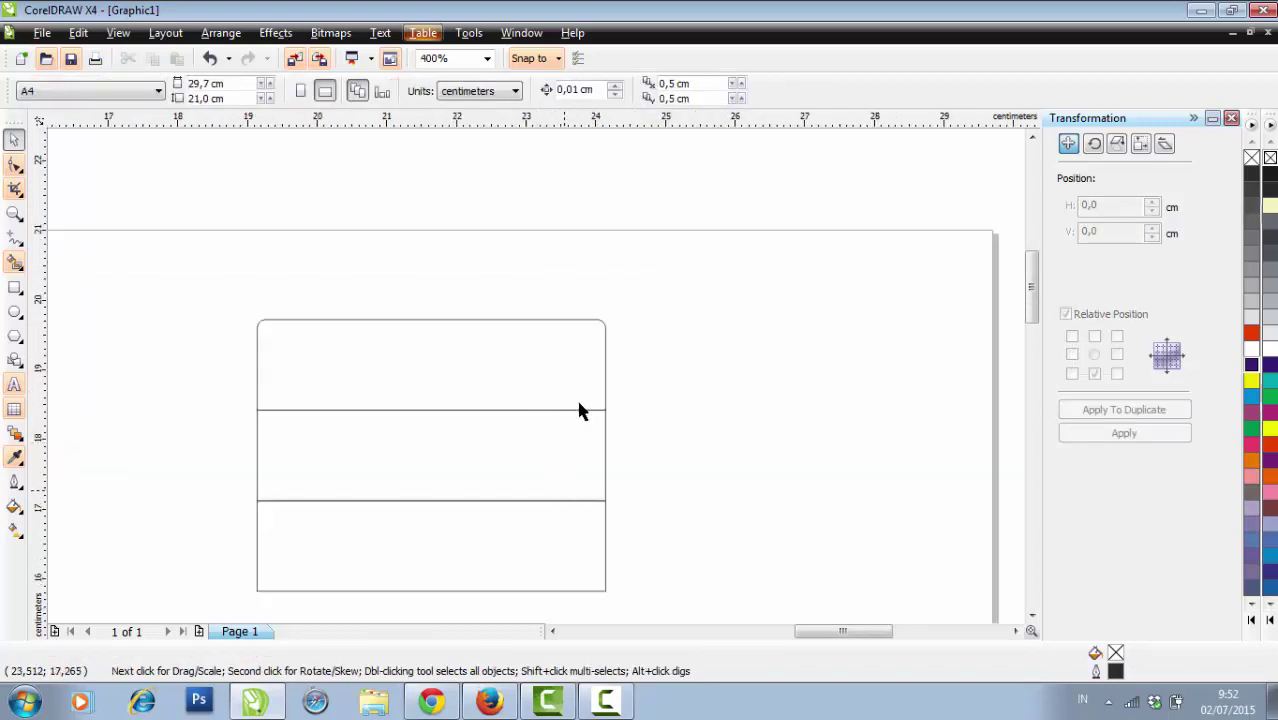
scroll(568, 351, up, 1)
click(542, 374)
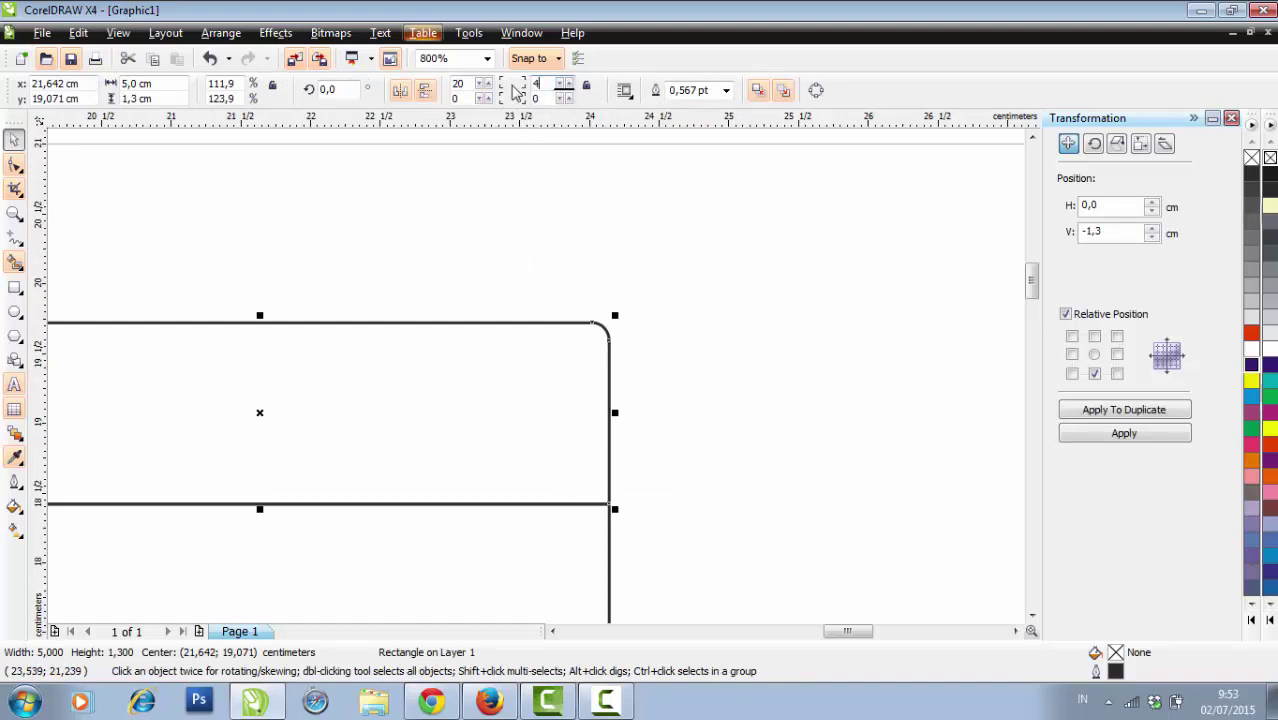
scroll(575, 558, down, 1)
click(397, 471)
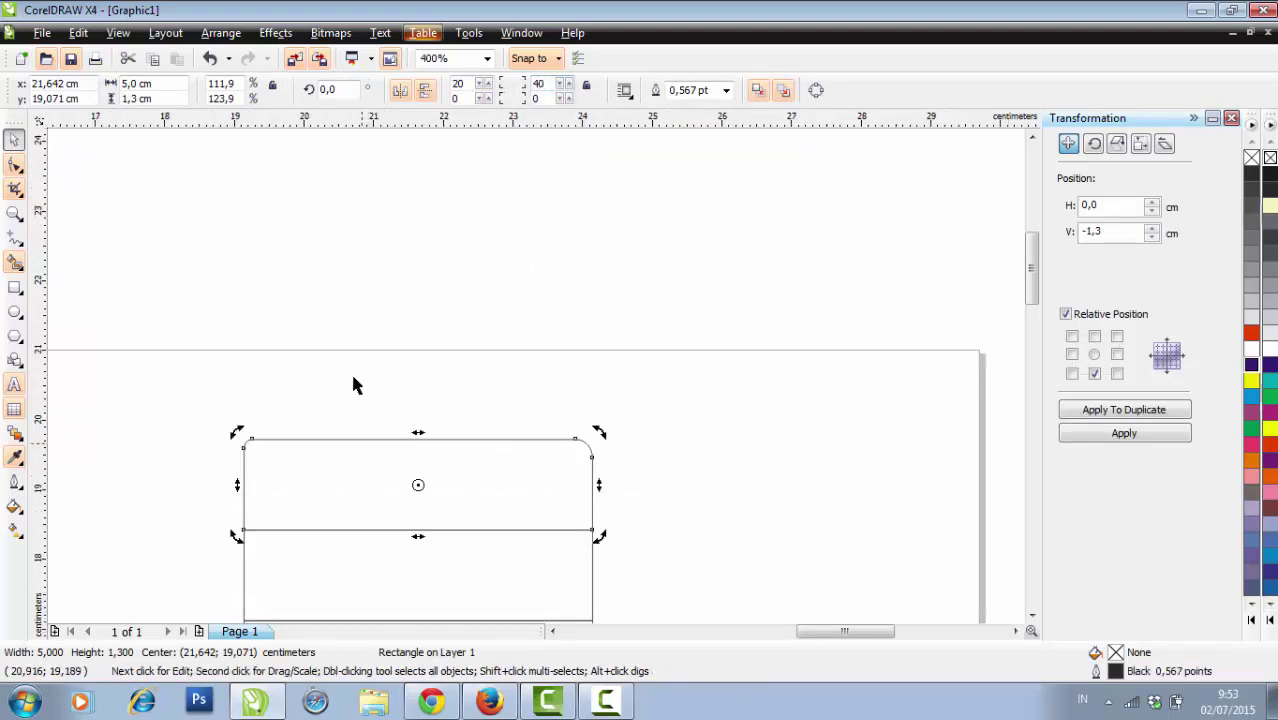
click(458, 83)
click(690, 420)
Step: Round the two lower corners of the bottom rectangle above the JUMLAH column with a roundness of 40
scroll(670, 495, down, 1)
scroll(427, 466, up, 1)
double_click(426, 458)
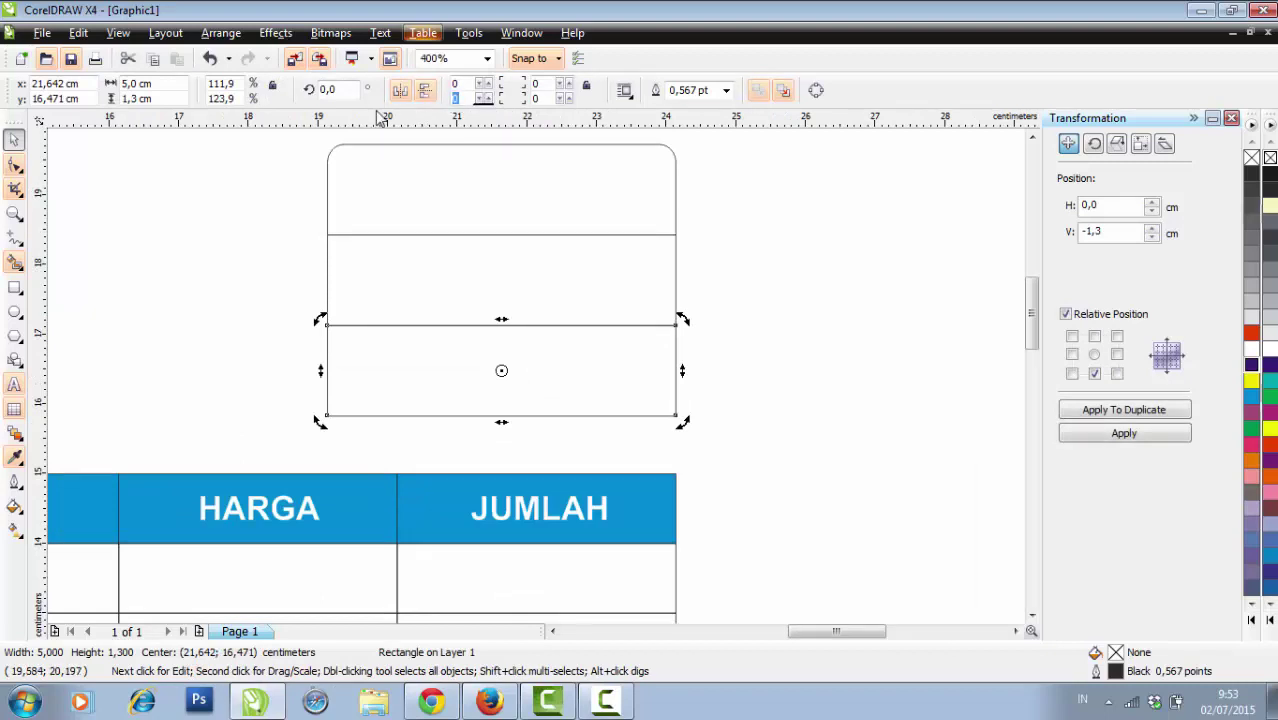
text(0)
key(Tab)
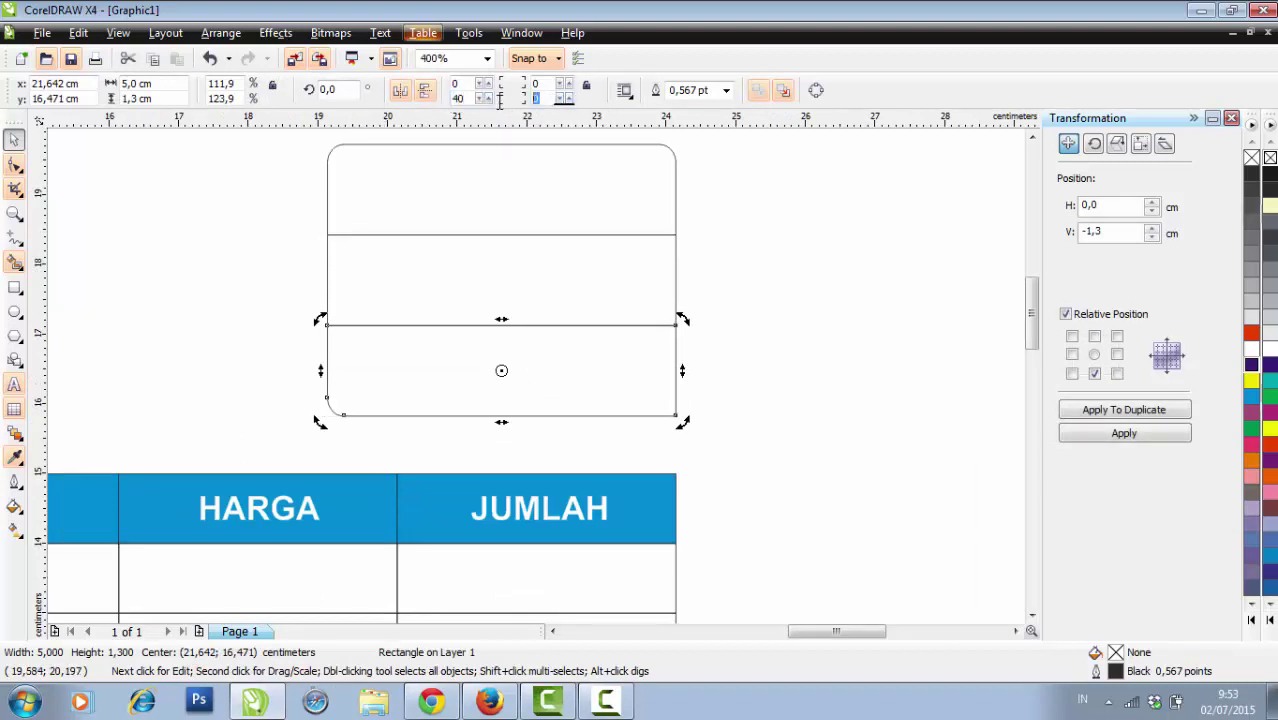
text(40)
key(Return)
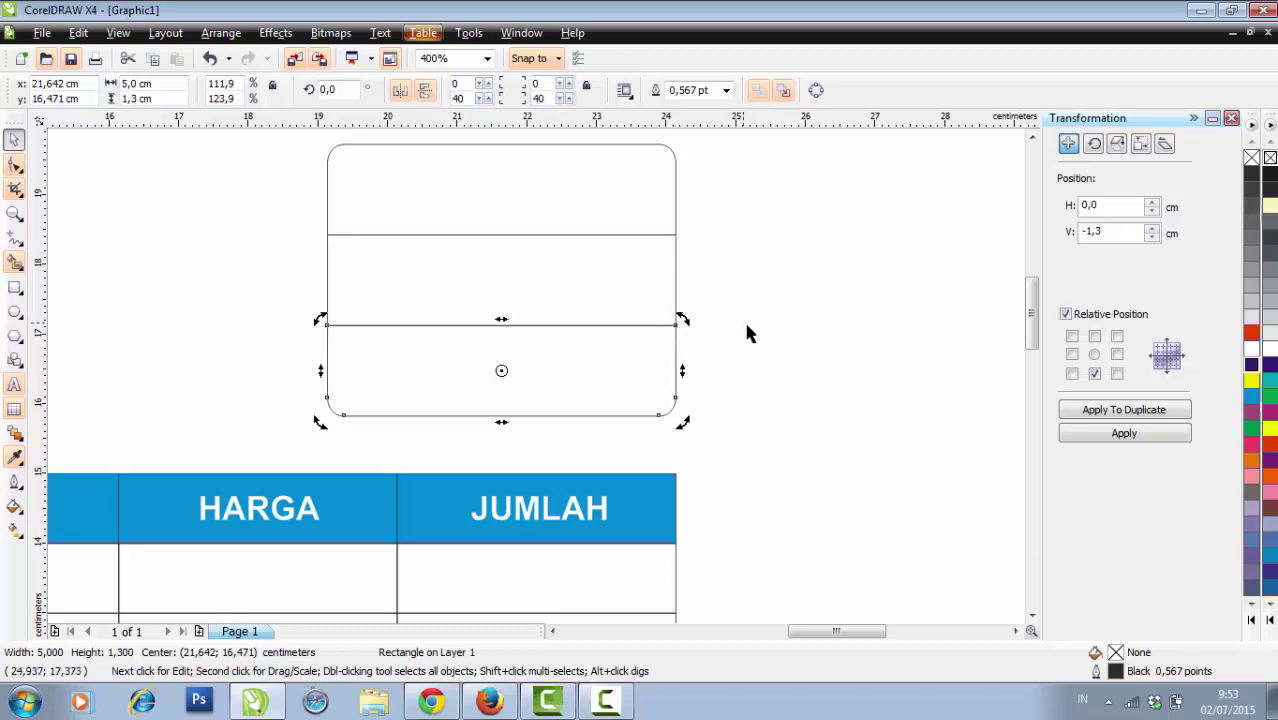
click(648, 325)
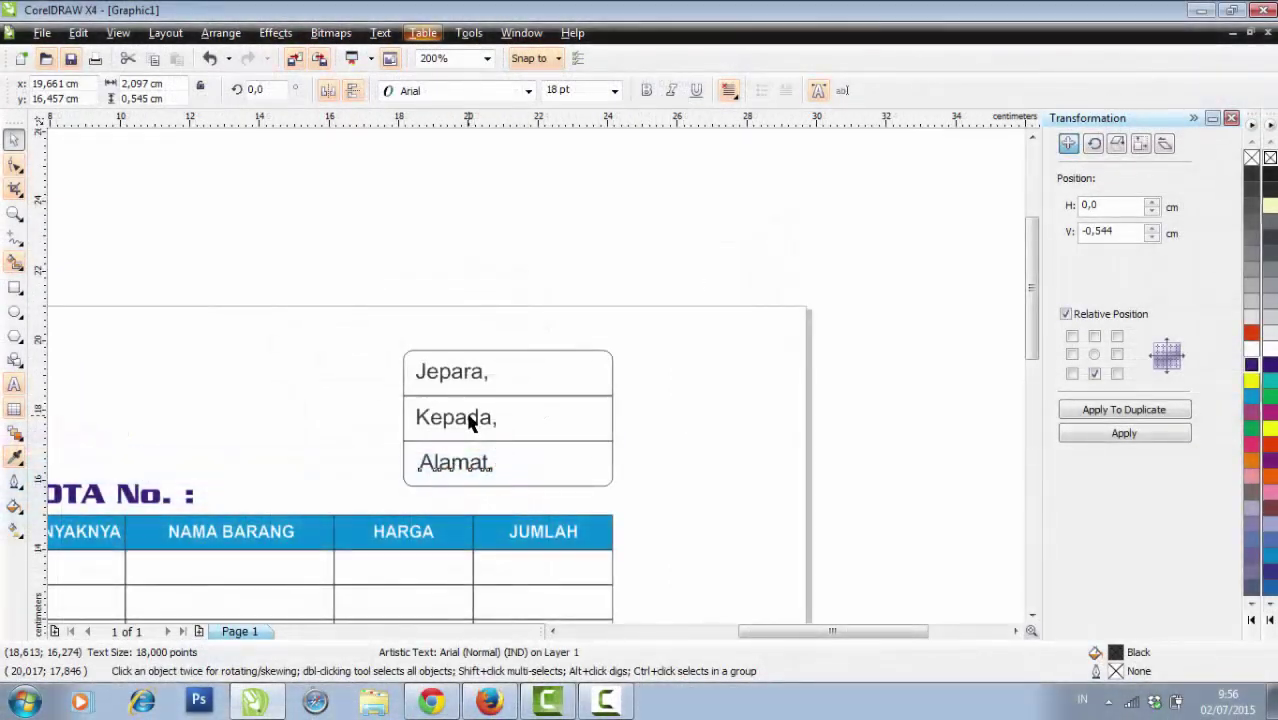
Step: Nudge the text "Alamat," left so it lines up with "Kepada," above it
key(Left)
key(Left)
key(Left)
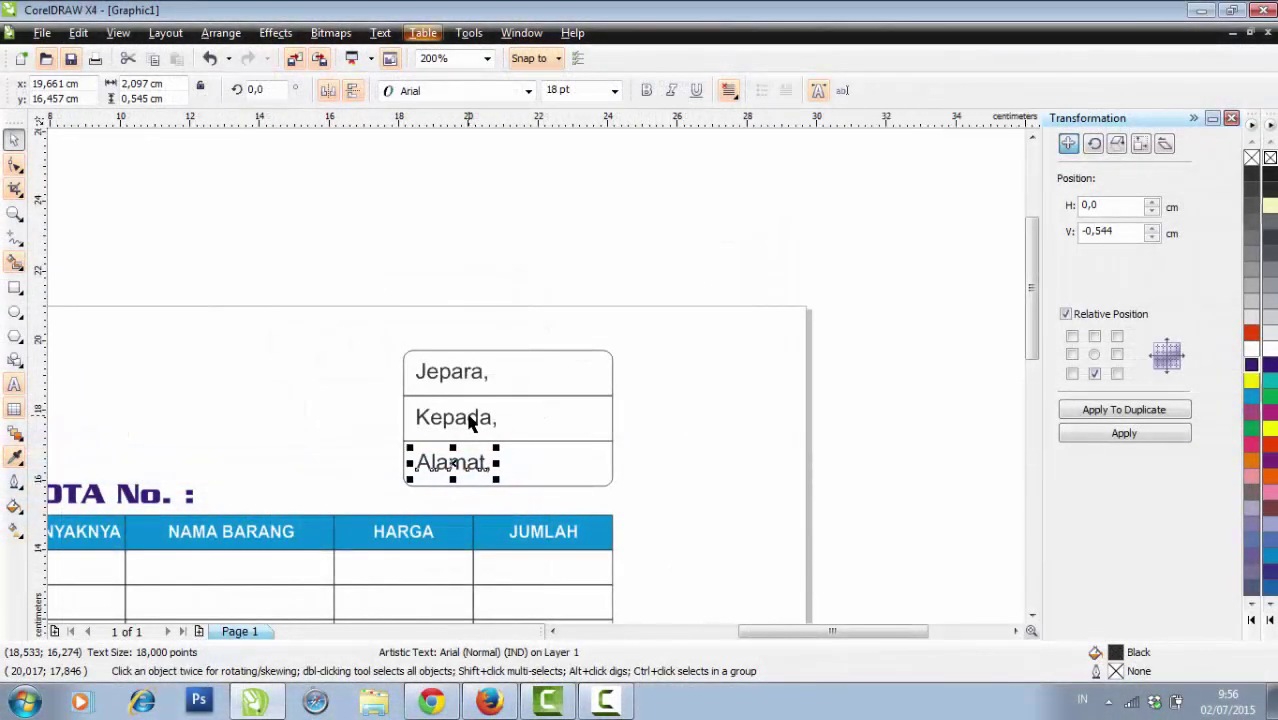
shift+click(517, 459)
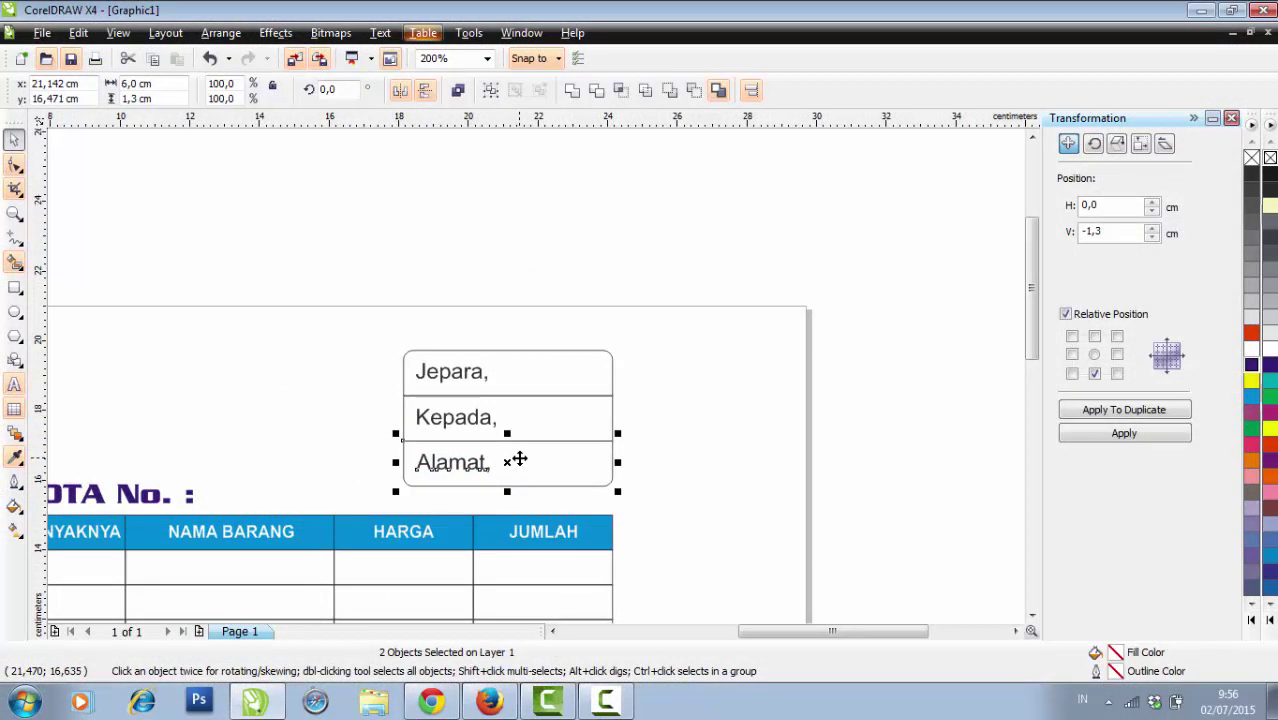
click(706, 414)
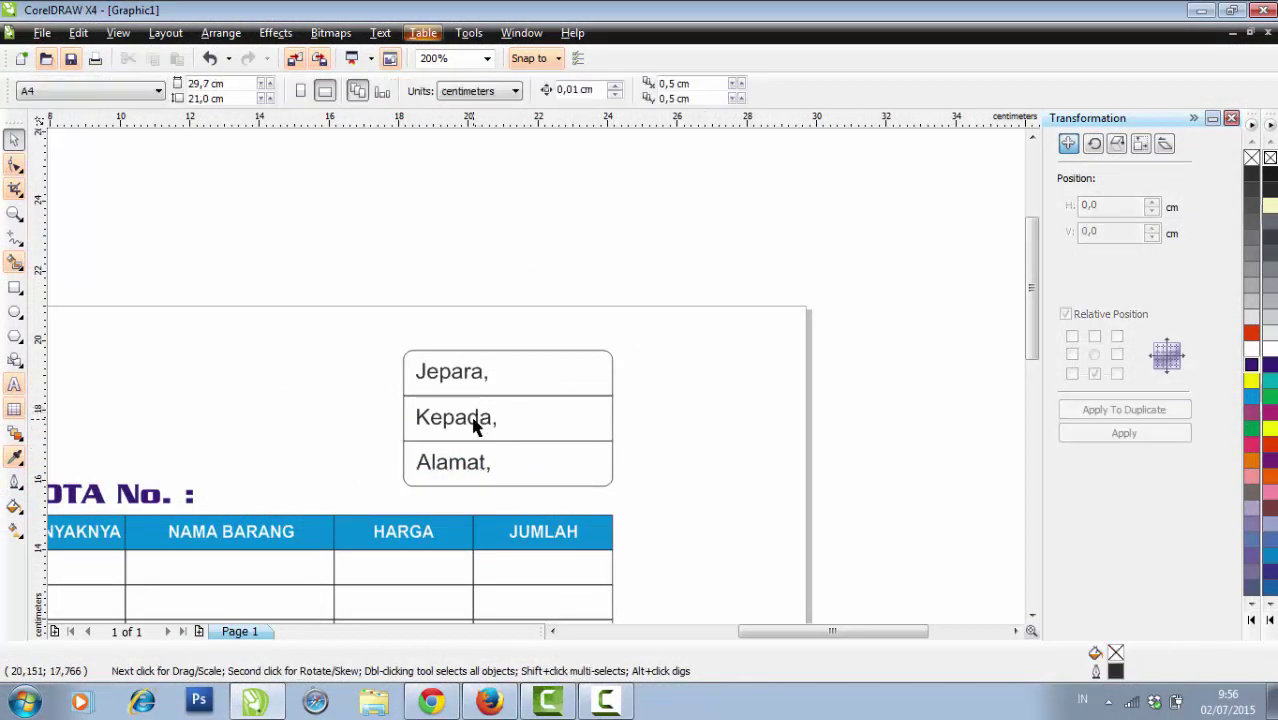
Step: Select the text "Kepada," together with the text "Jepara,"
click(476, 423)
click(674, 428)
click(479, 422)
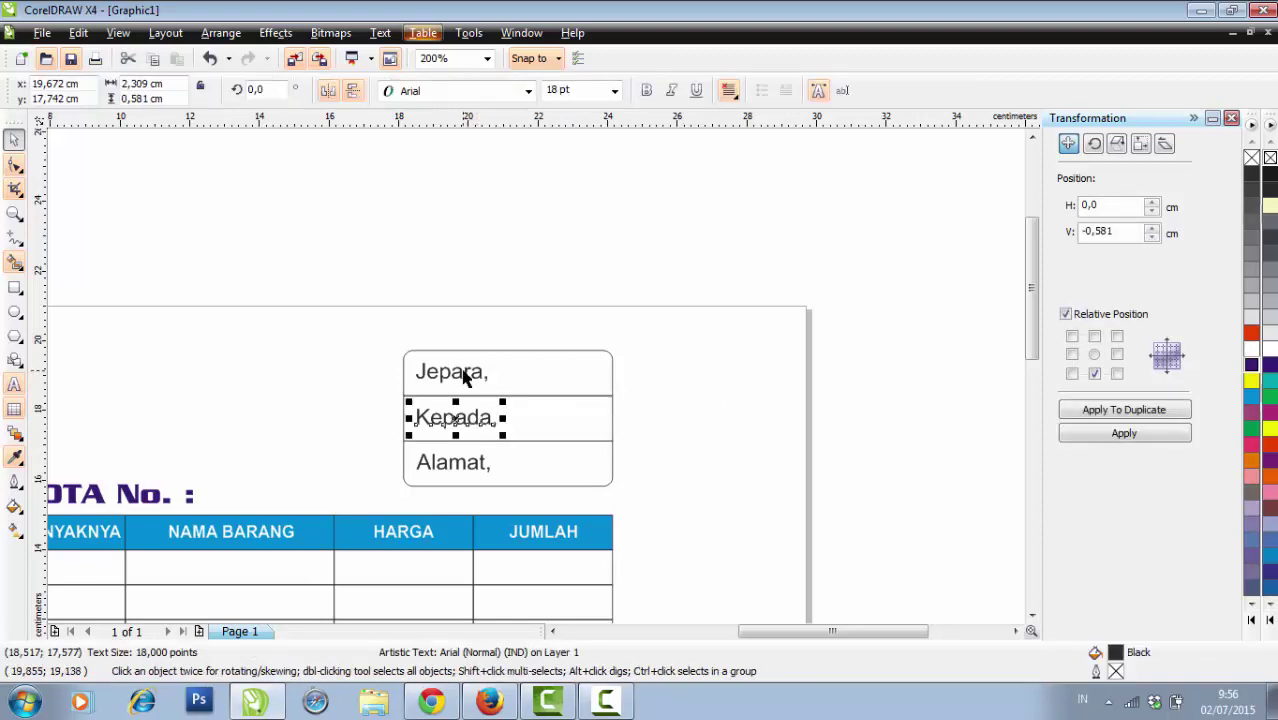
shift+click(463, 376)
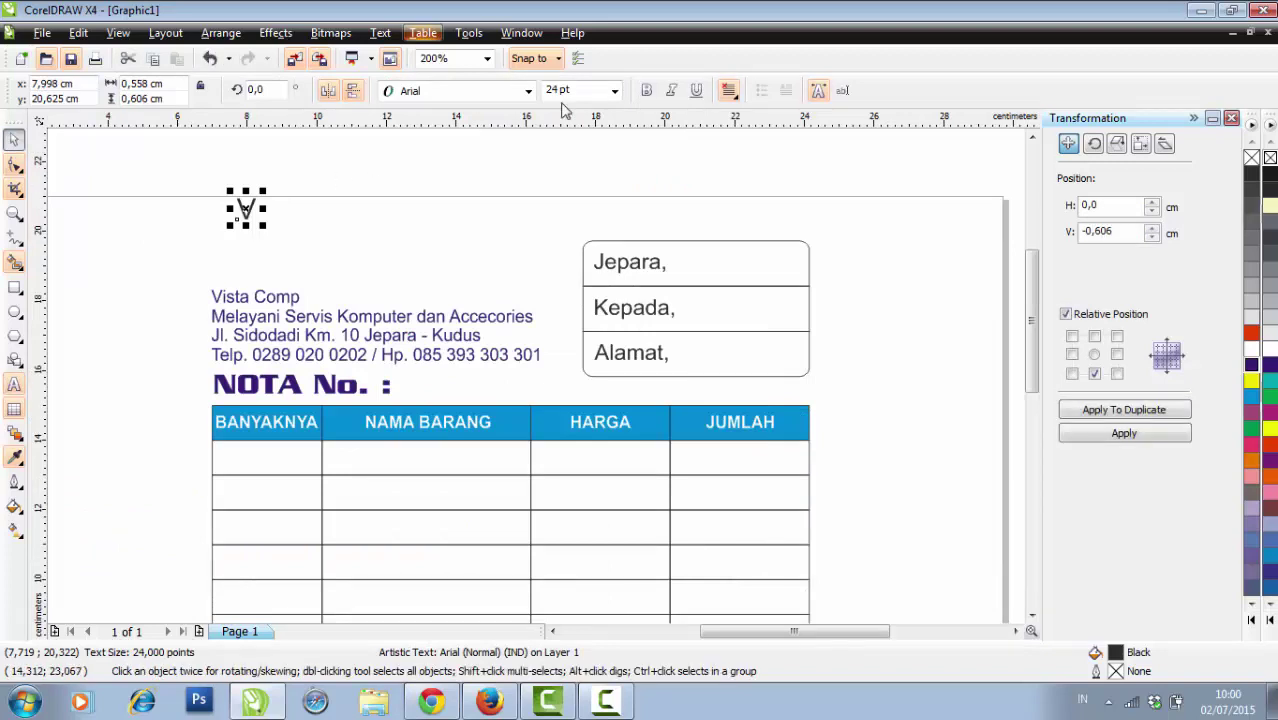
Step: Change the font of the letter V at the page's upper edge to ArmyBlack
click(528, 91)
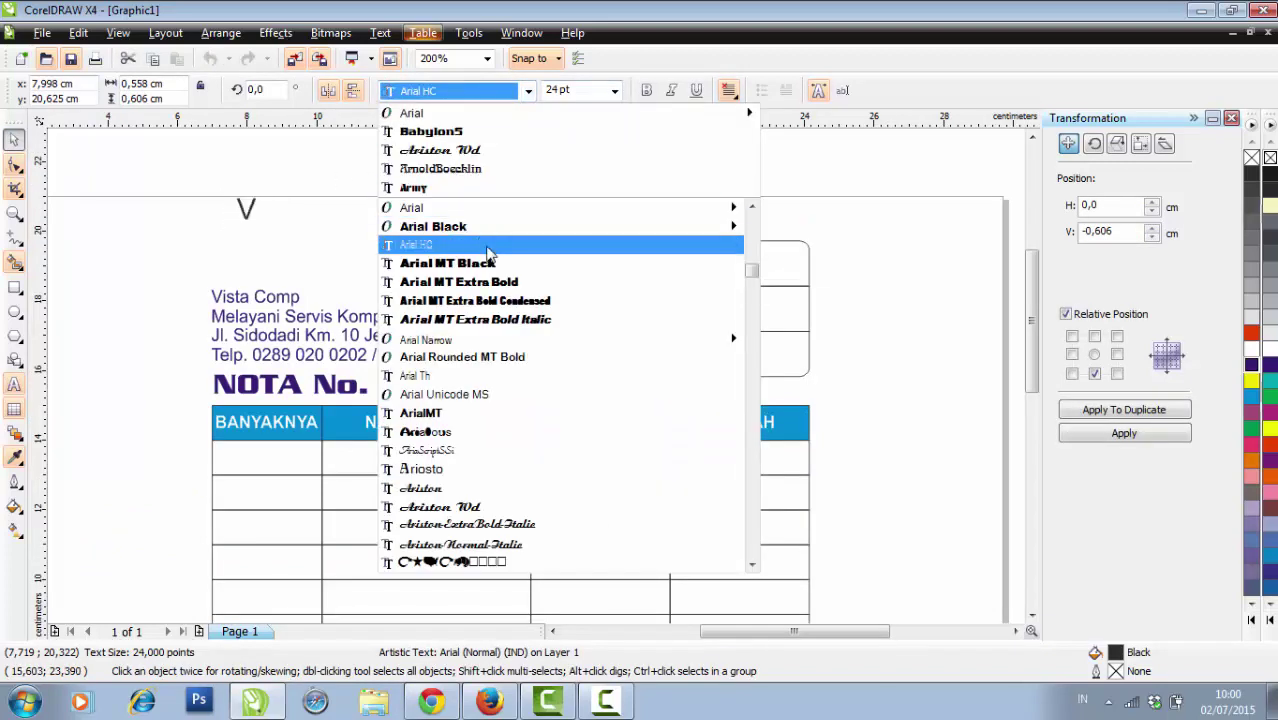
scroll(490, 373, down, 5)
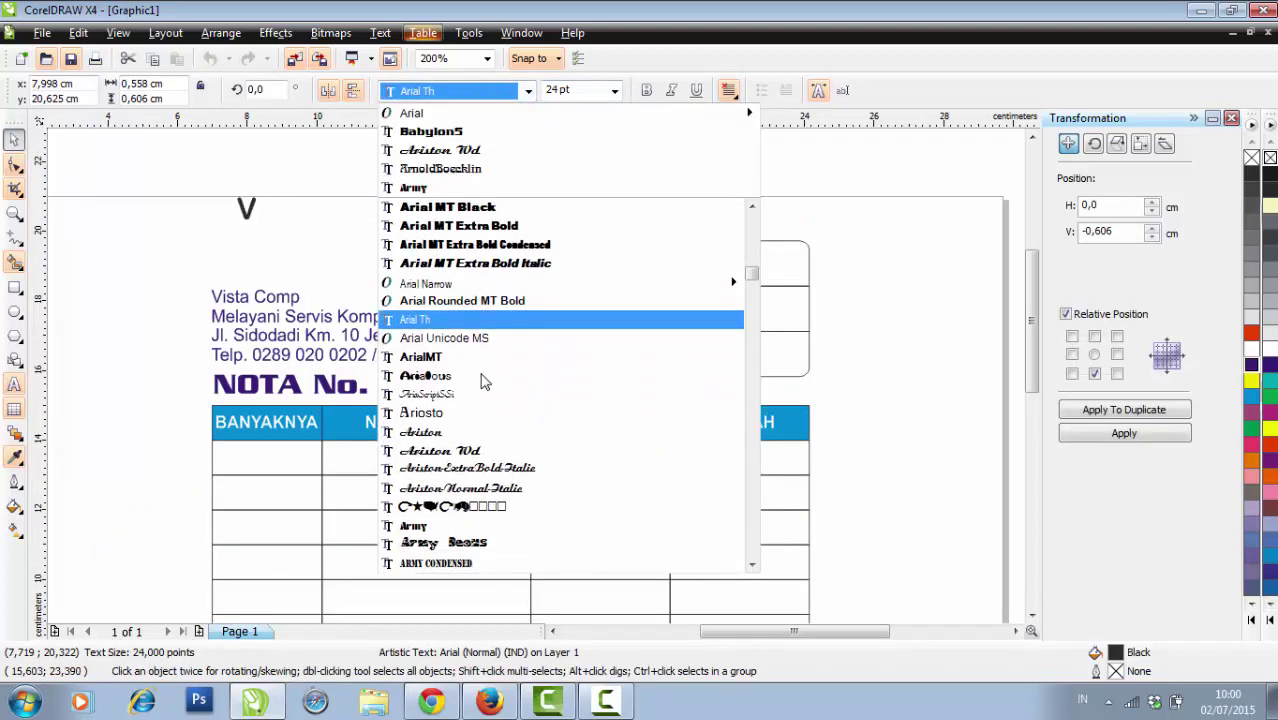
scroll(480, 378, down, 4)
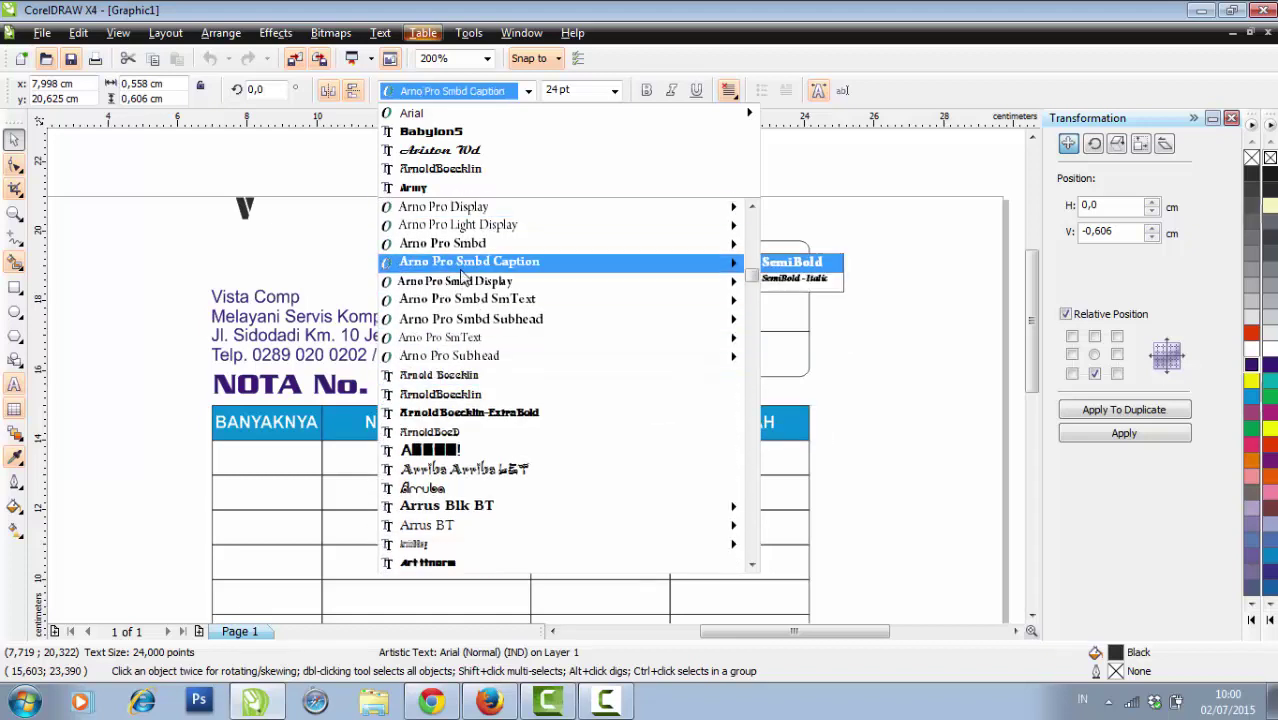
scroll(465, 280, up, 2)
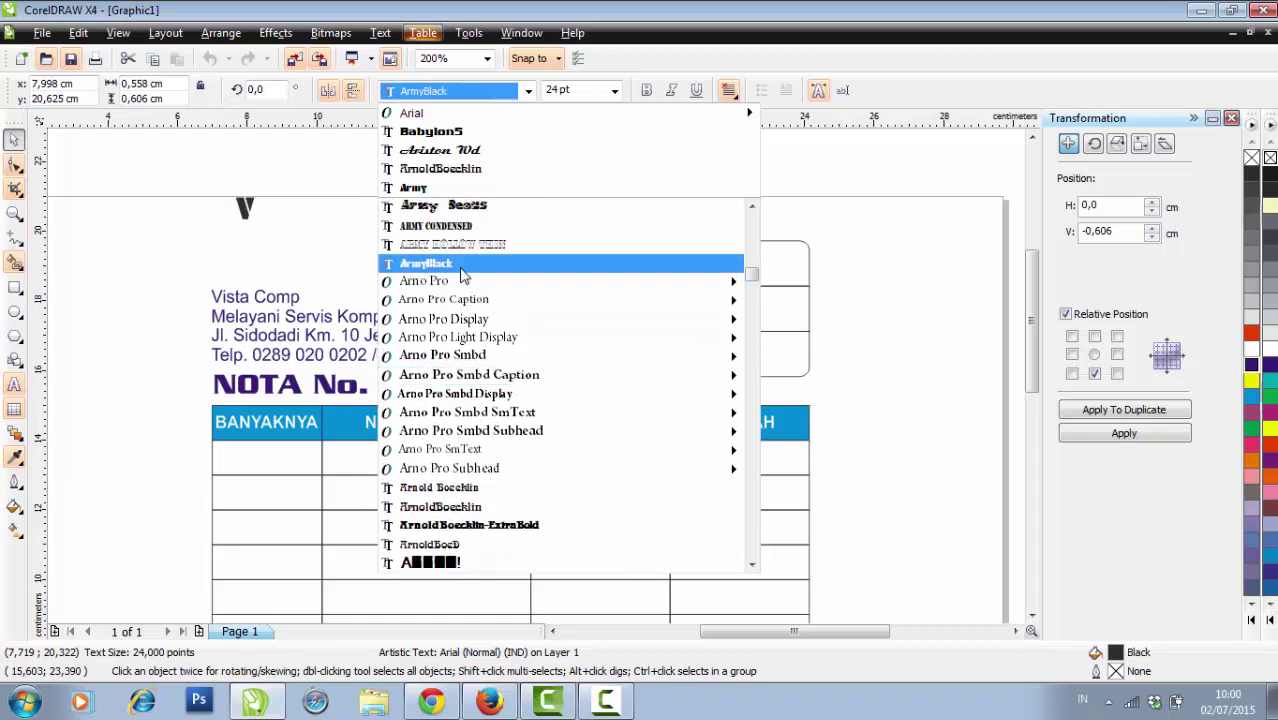
click(462, 268)
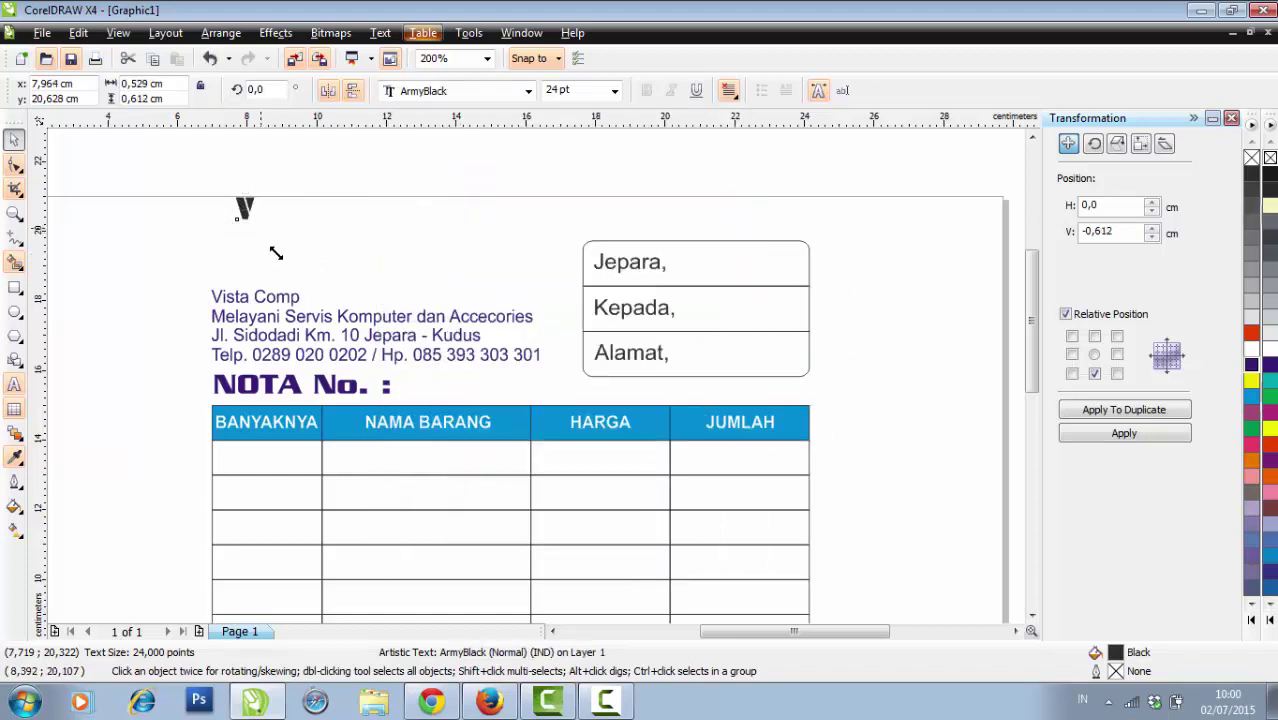
Step: Enlarge the letter V to about 1.5 by 1.7 cm and place it just above "Vista Comp"
drag(276, 253, 237, 242)
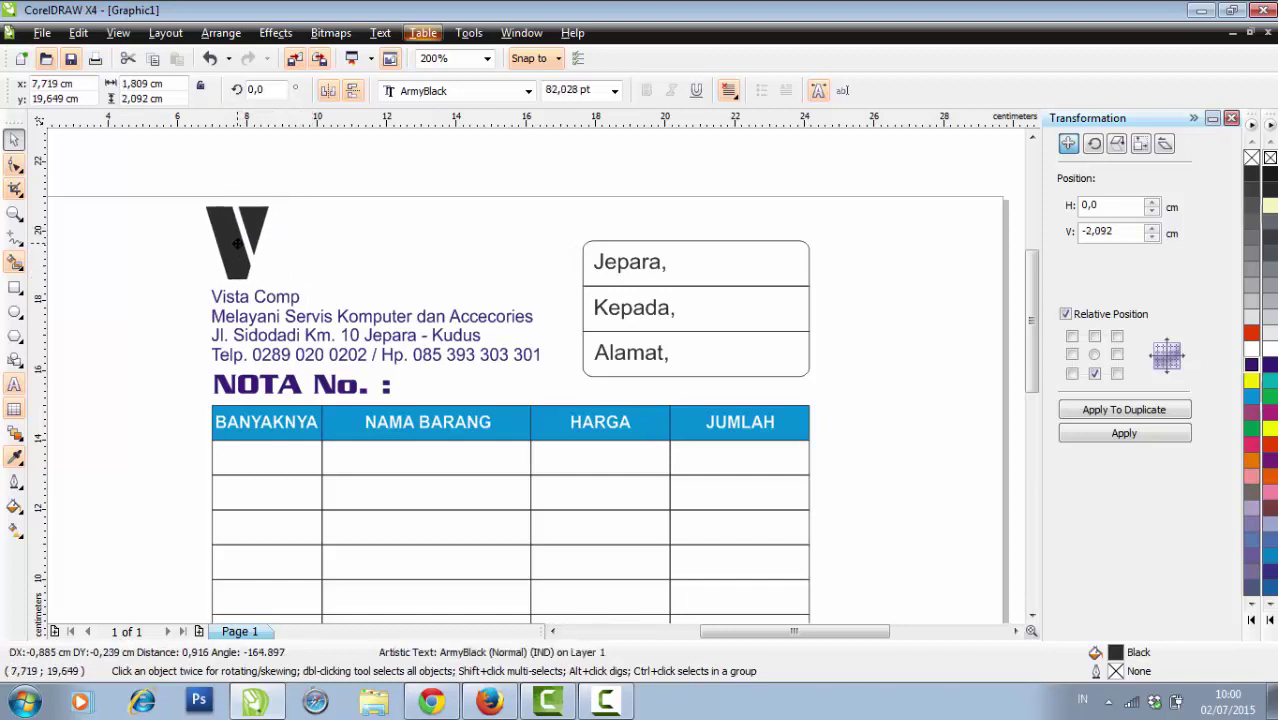
drag(279, 196, 264, 215)
scroll(231, 258, up, 1)
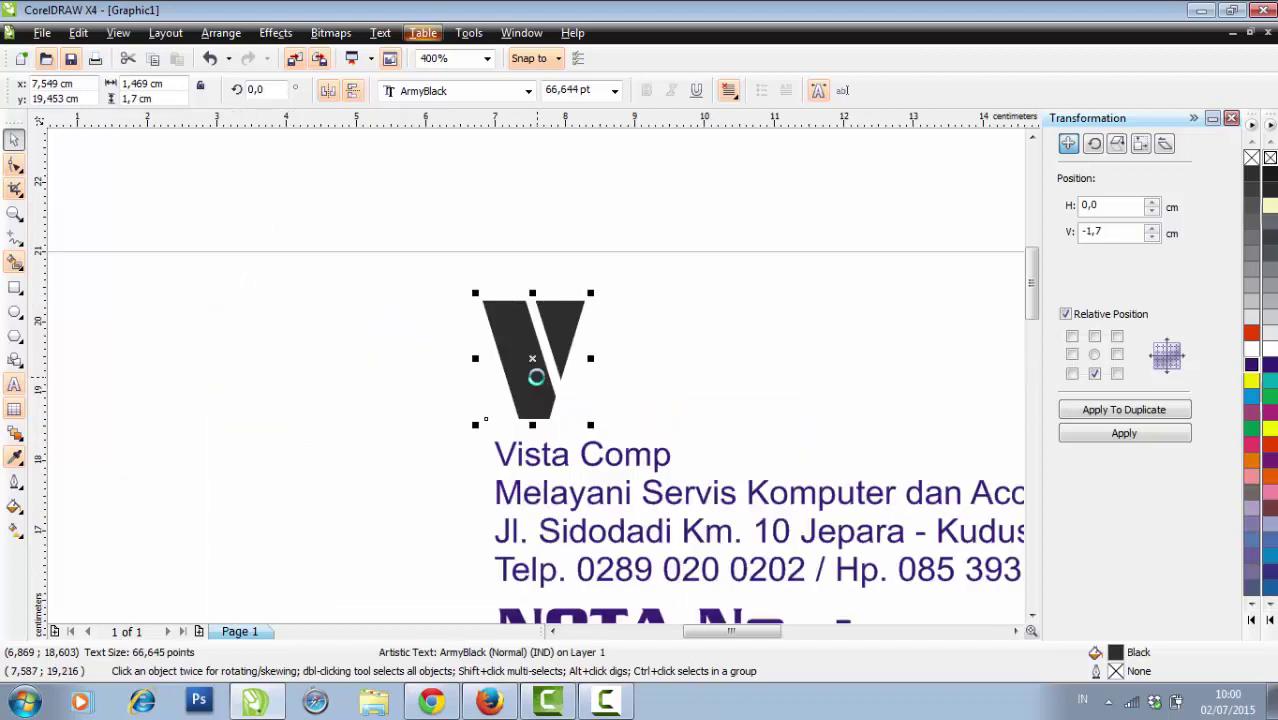
drag(532, 379, 520, 384)
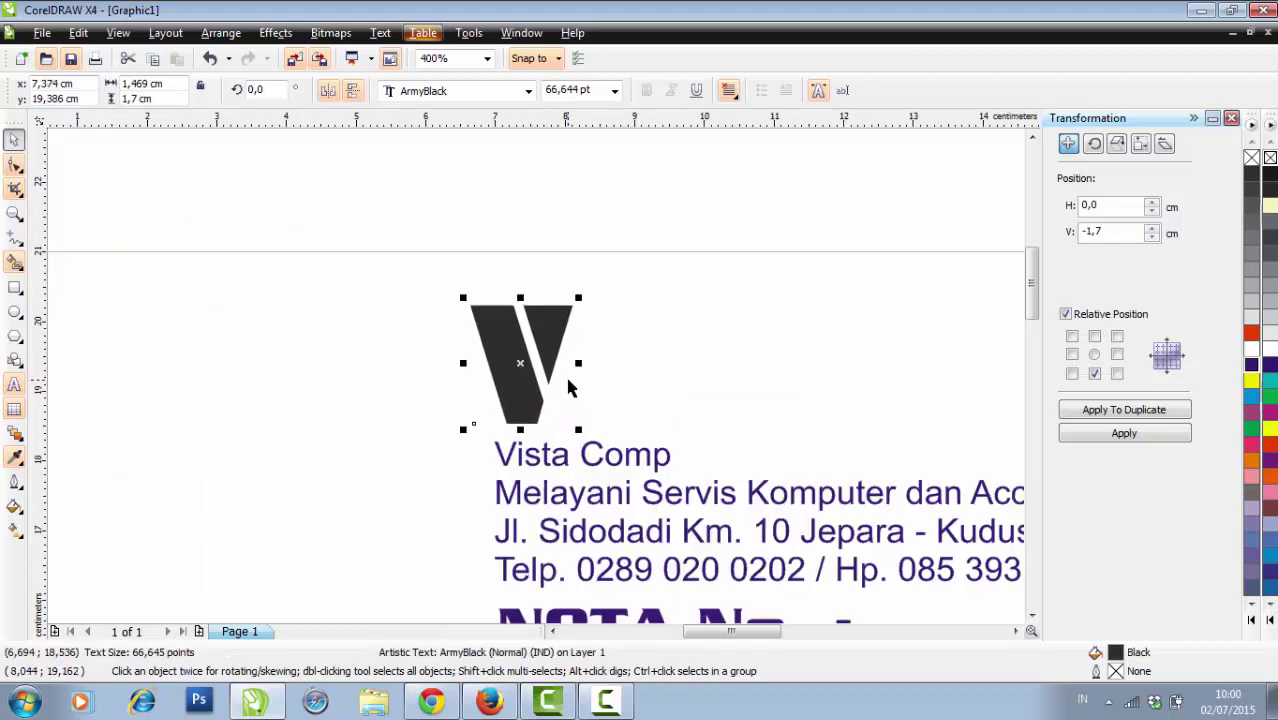
Step: Add a separate lowercase letter "c" beside the page and set its font to Babylon5
scroll(541, 383, down, 1)
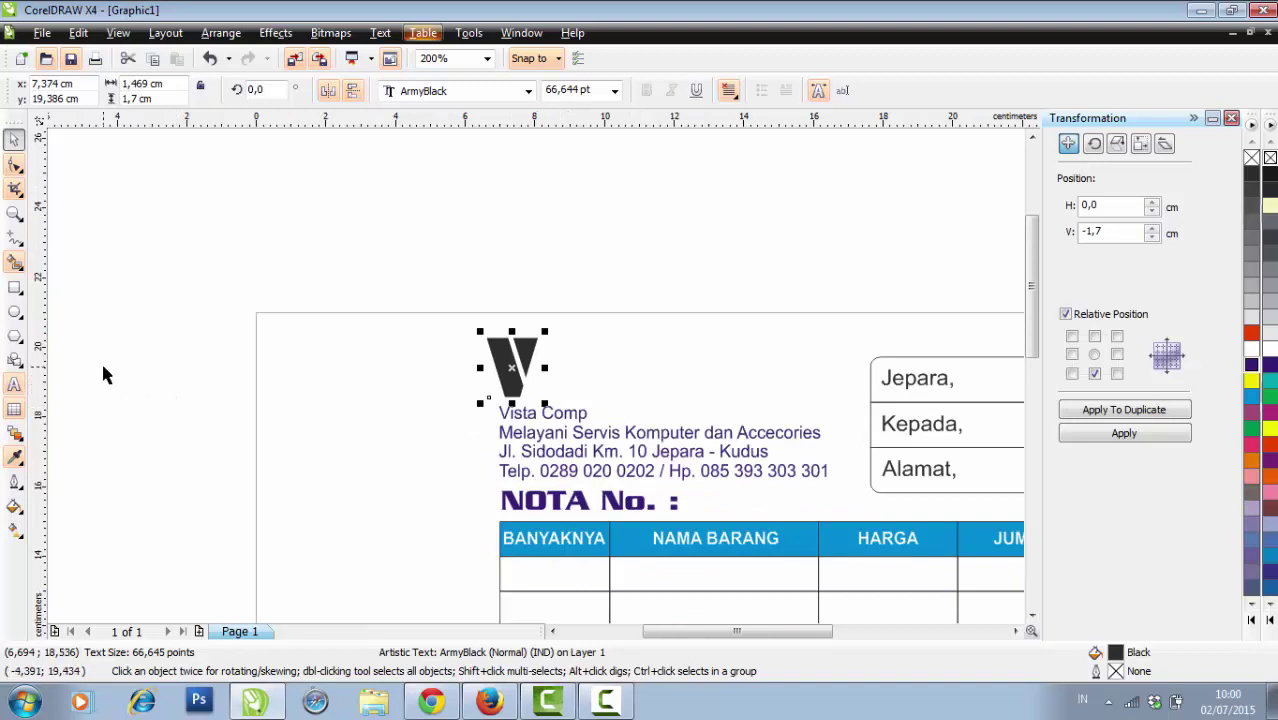
click(14, 384)
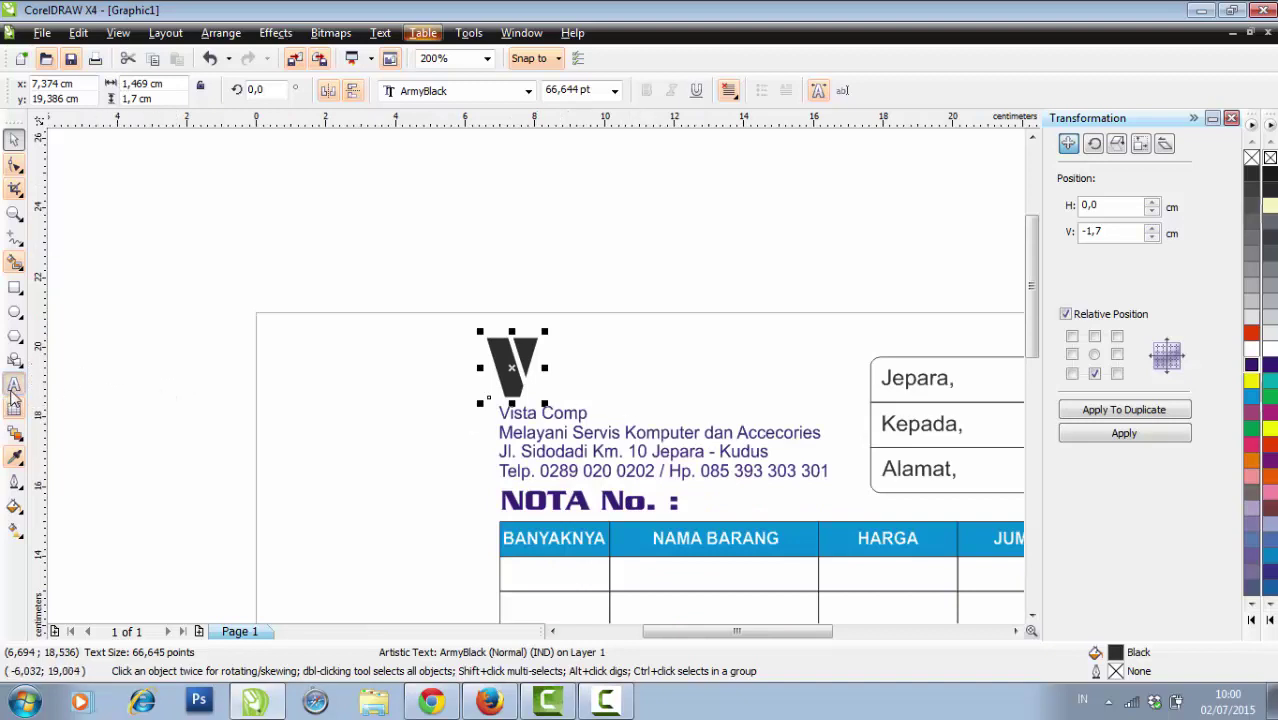
click(90, 373)
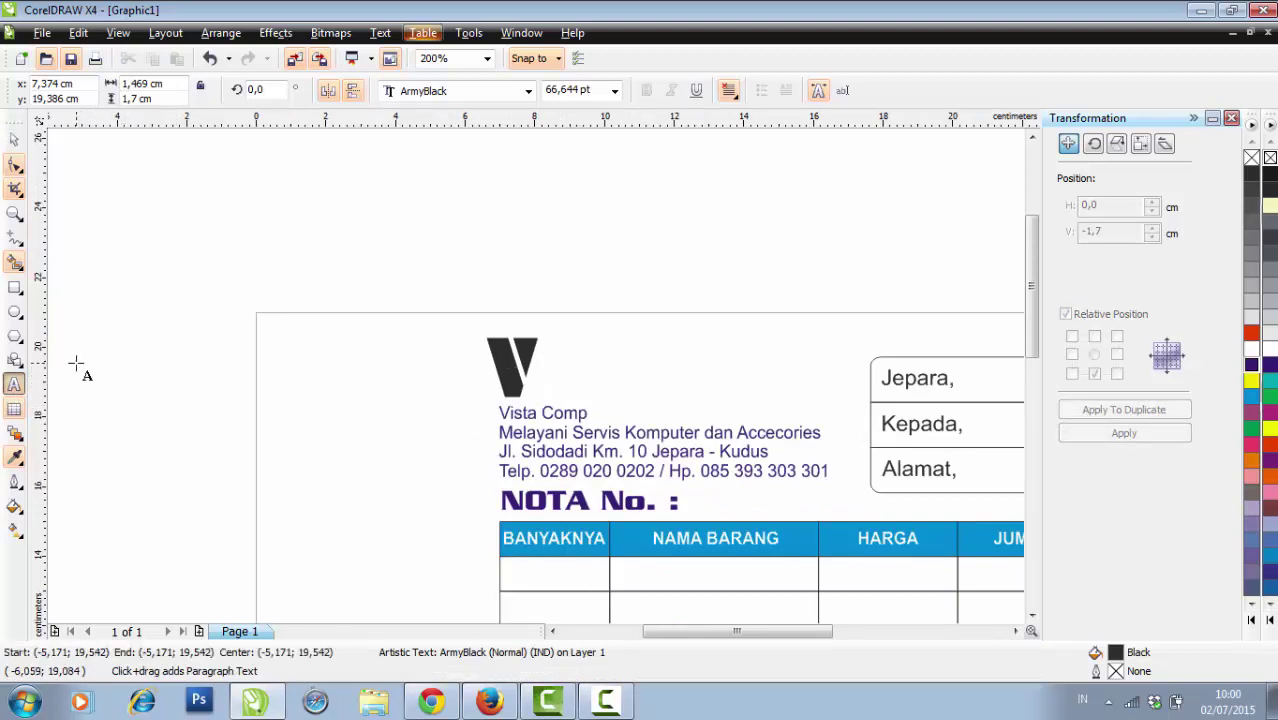
text(c)
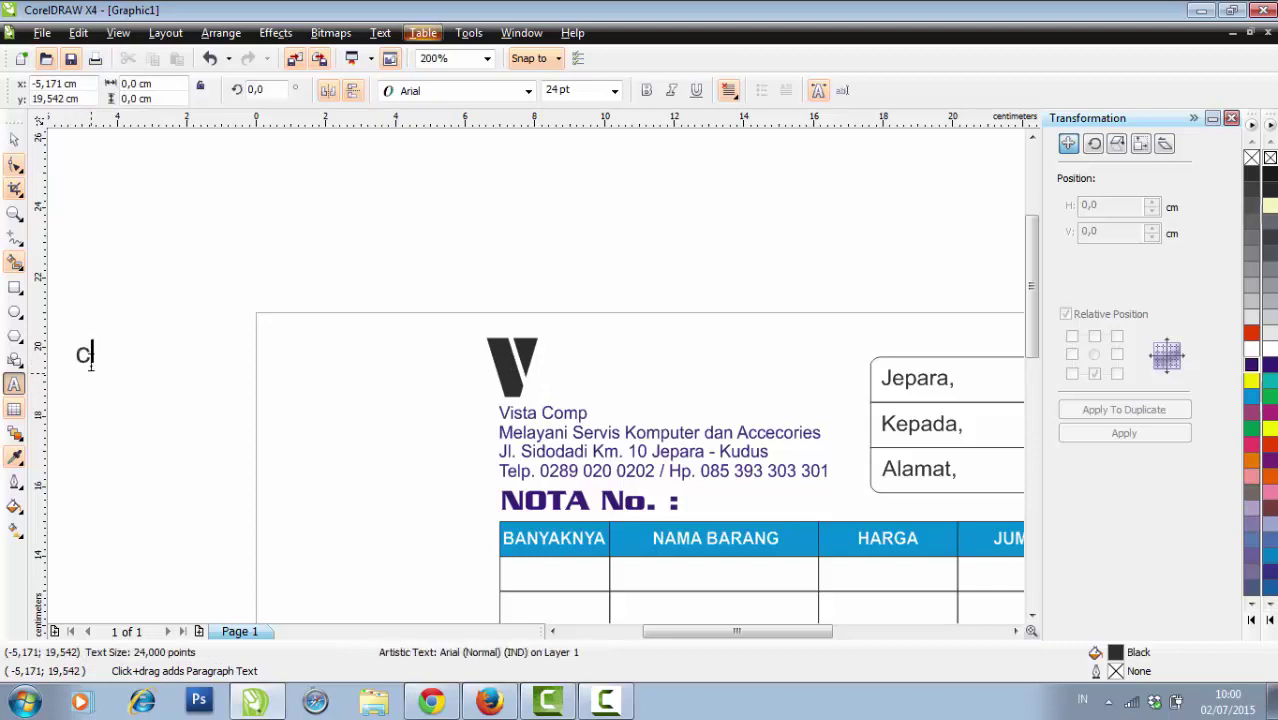
key(ctrl+a)
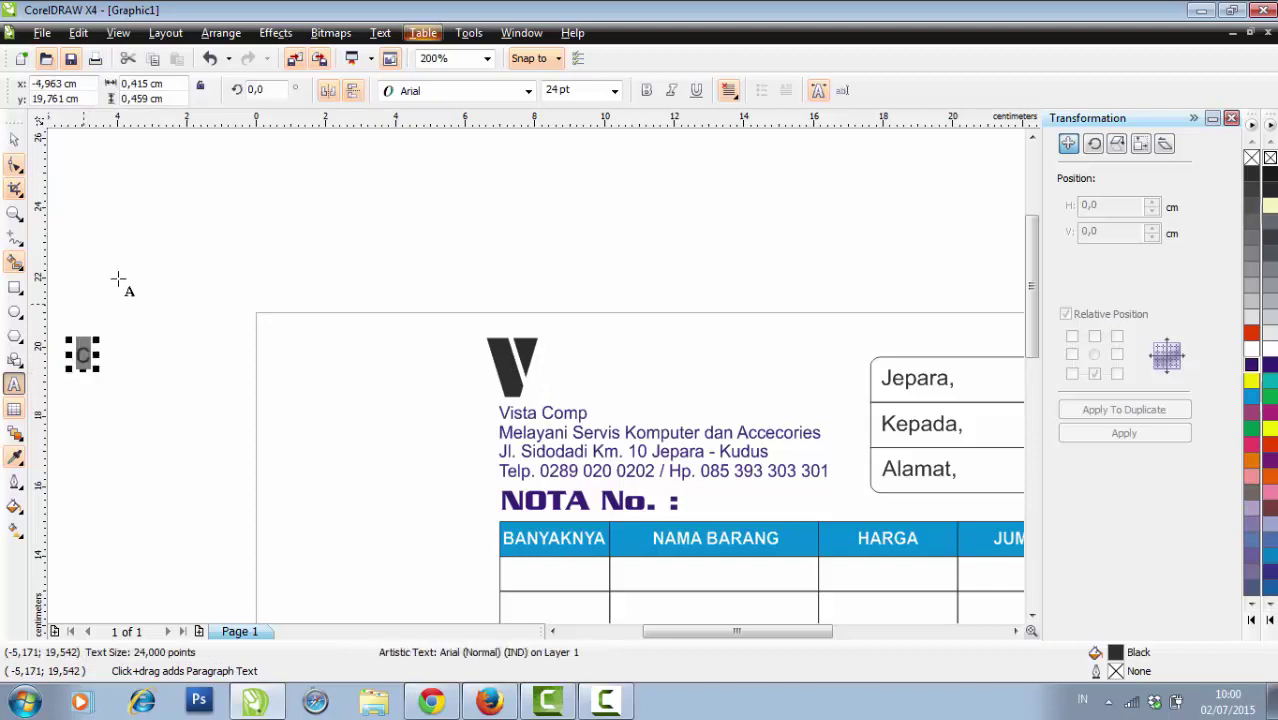
click(14, 140)
click(527, 92)
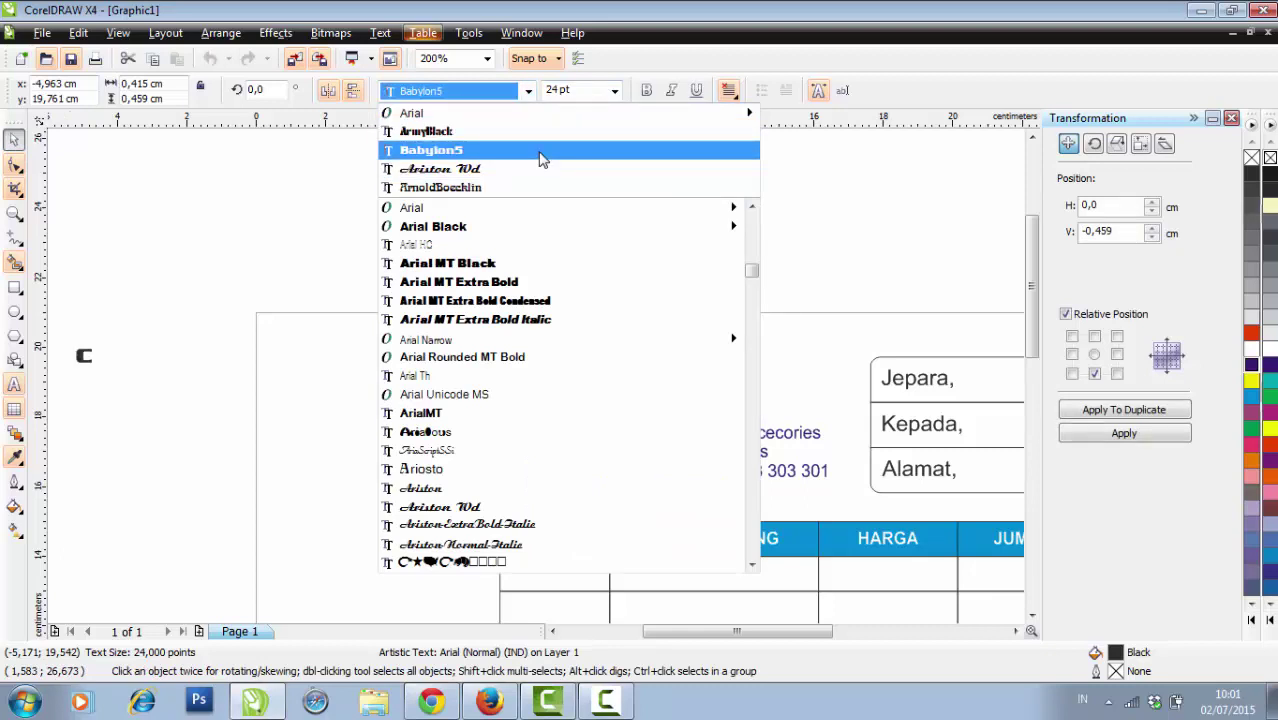
click(541, 158)
Step: Scale the "c" to about 0.7 by 0.6 cm and place it against the V's lower right, on the same baseline
drag(85, 356, 618, 438)
scroll(543, 383, up, 2)
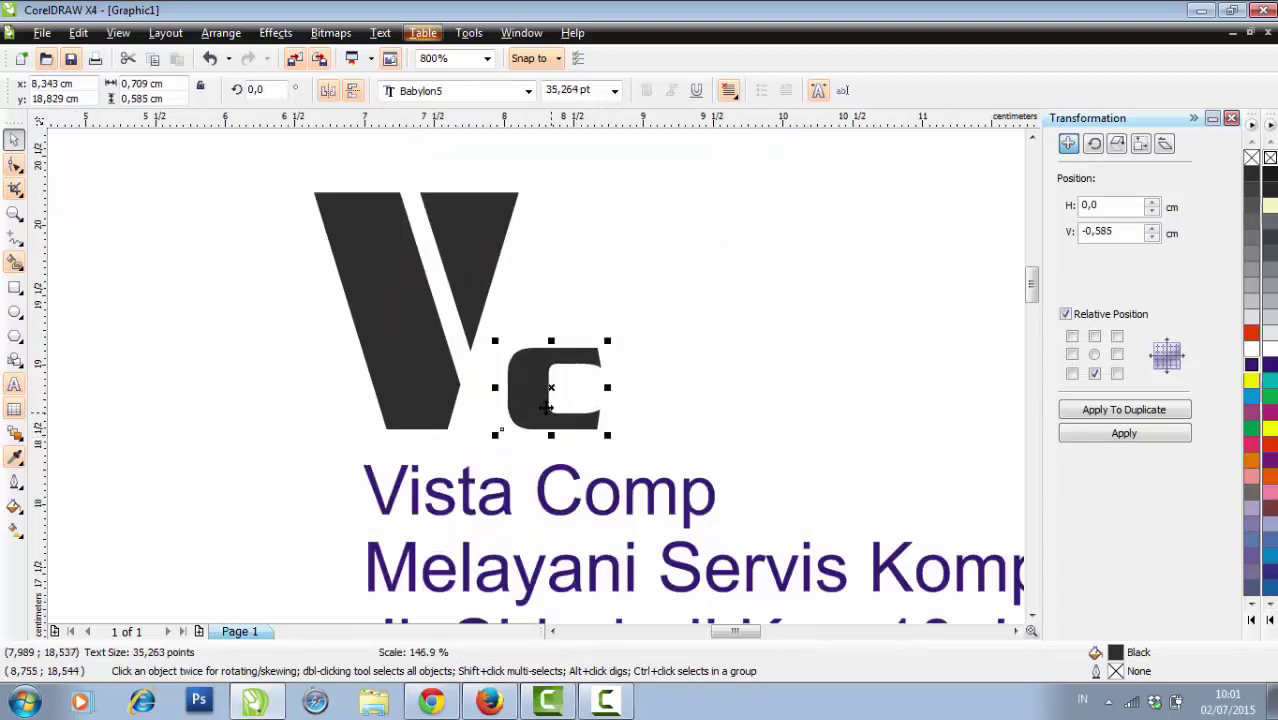
drag(548, 404, 532, 401)
Step: Fill the logo's letter V with red and the letter "c" with green
click(492, 258)
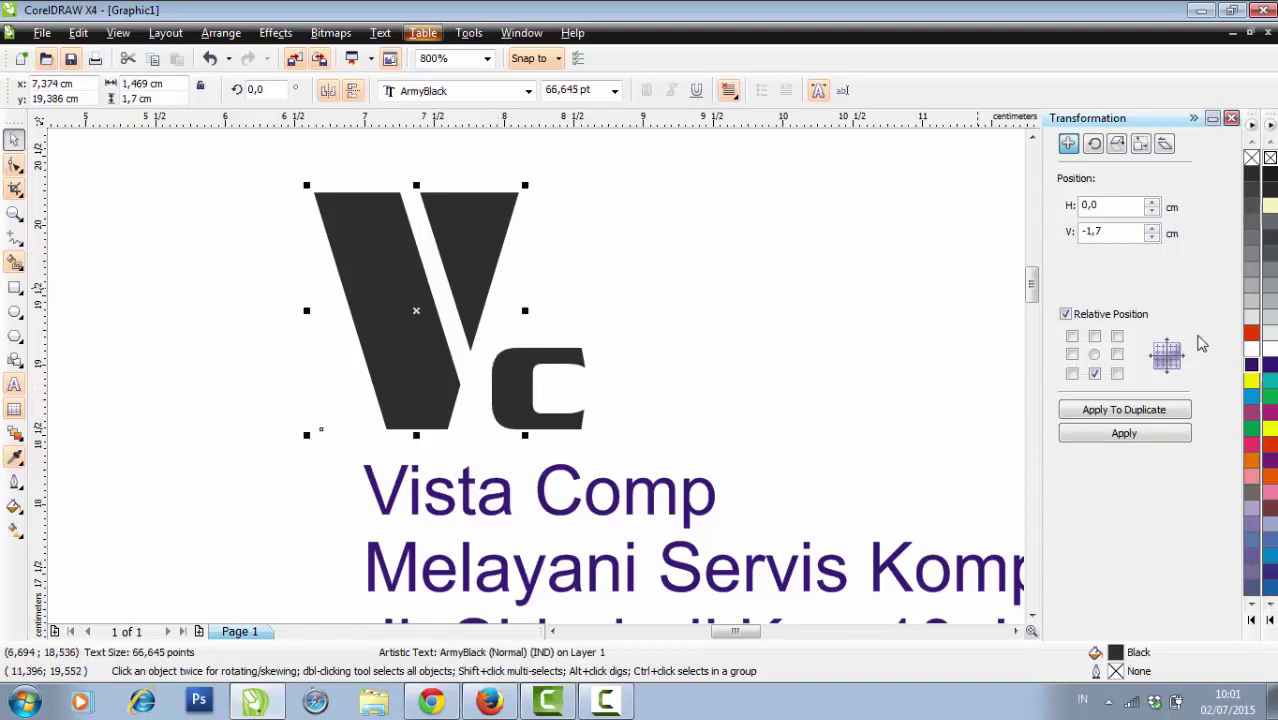
click(1252, 333)
key(Escape)
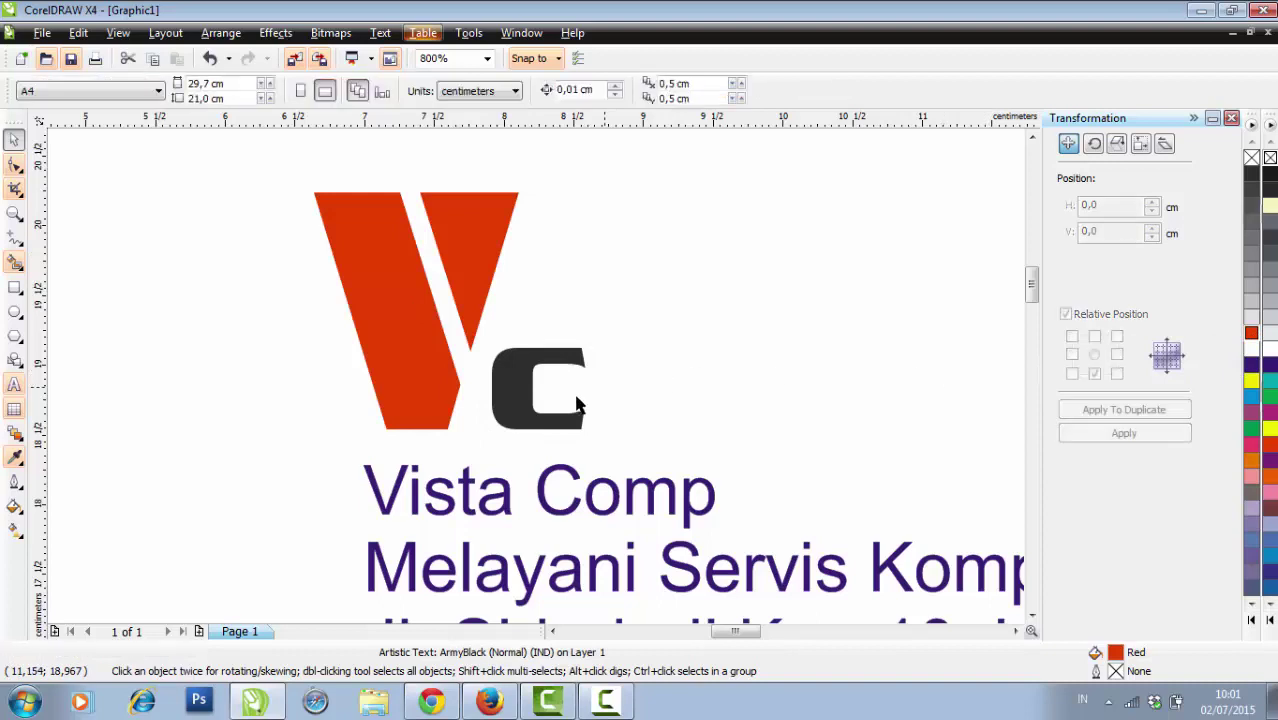
click(527, 410)
click(1269, 397)
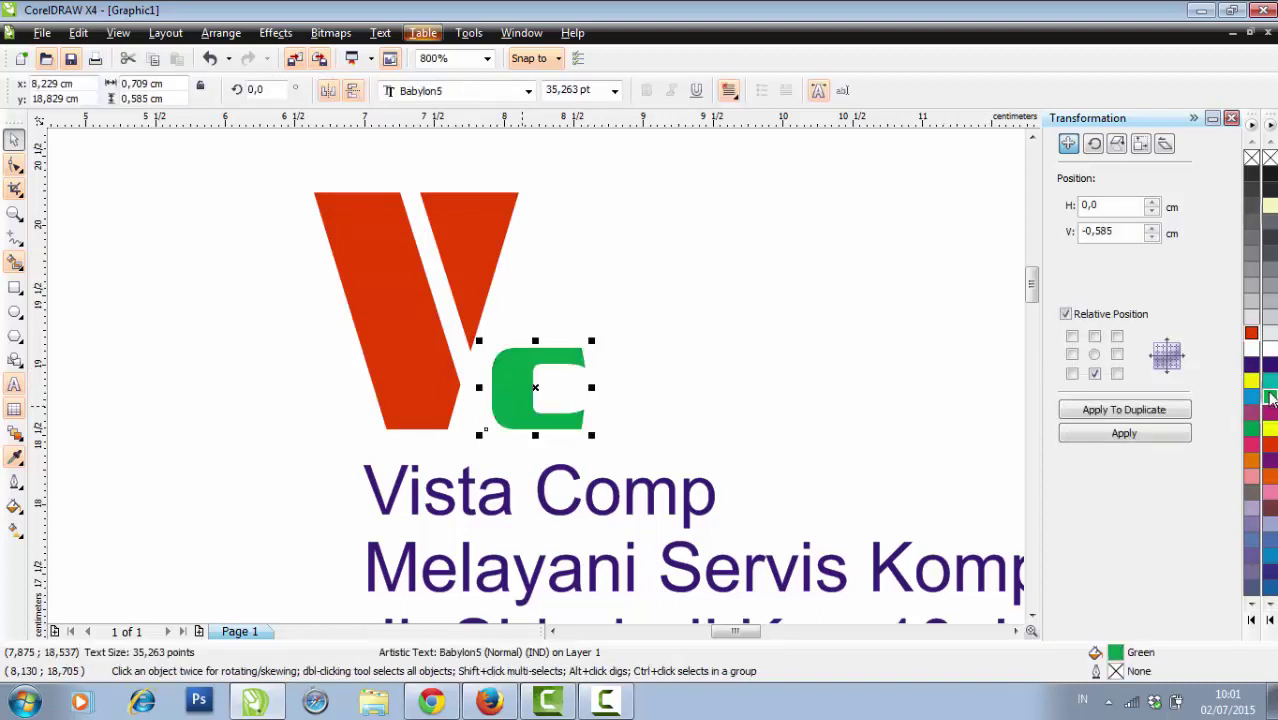
scroll(534, 379, down, 2)
click(545, 318)
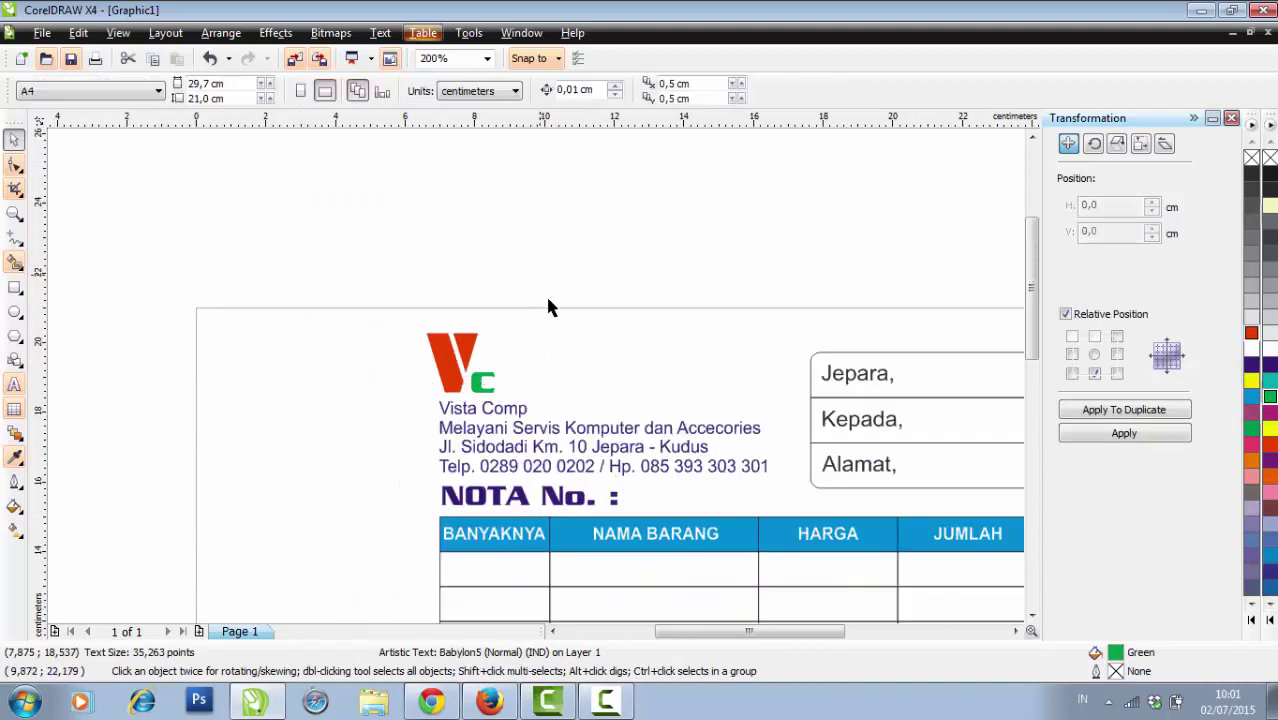
Step: Draw a rectangle about 6.6 by 2 cm enclosing the Vc logo above "Vista Comp"
scroll(499, 376, up, 1)
key(F6)
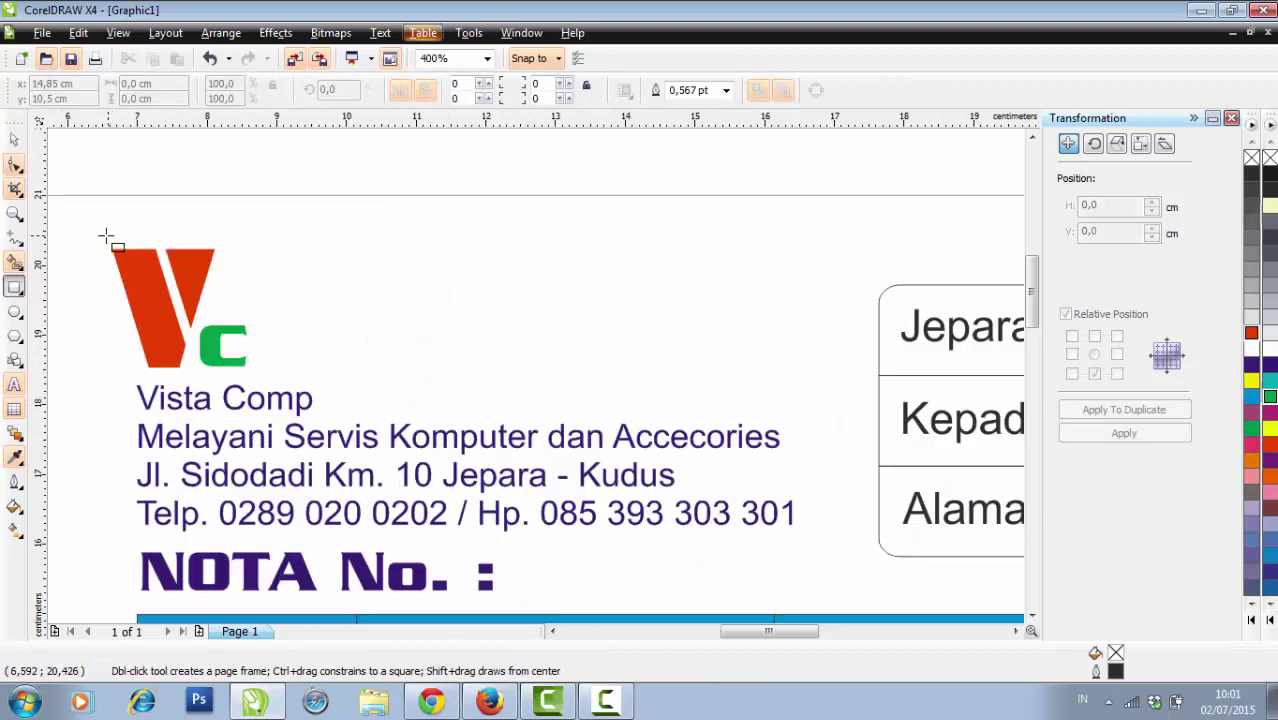
drag(107, 237, 531, 386)
drag(564, 380, 569, 378)
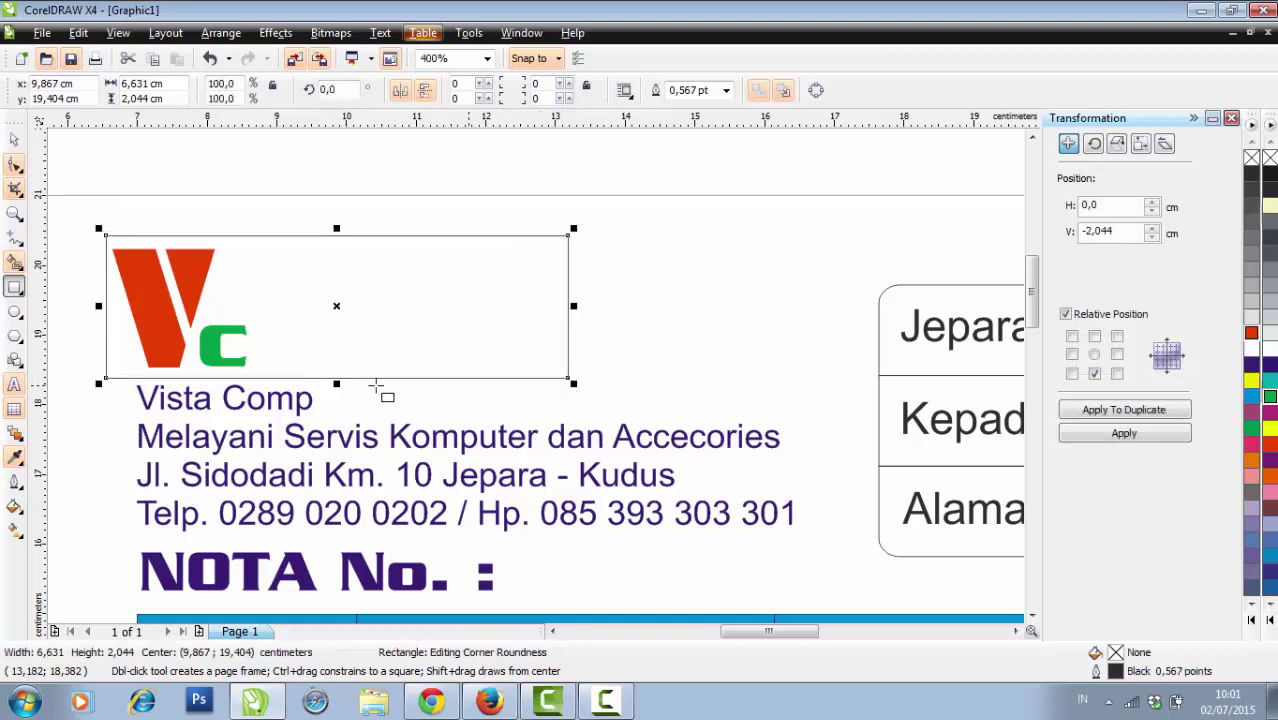
Step: Draw a narrow rectangle about 0.6 by 2 cm beside the Vc logo inside the frame and rotate it to about 338.6 degrees
click(13, 143)
click(287, 216)
mouse_move(419, 320)
mouse_down()
mouse_move(431, 320)
mouse_move(420, 400)
mouse_move(434, 421)
mouse_up()
key(space)
key(space)
click(410, 350)
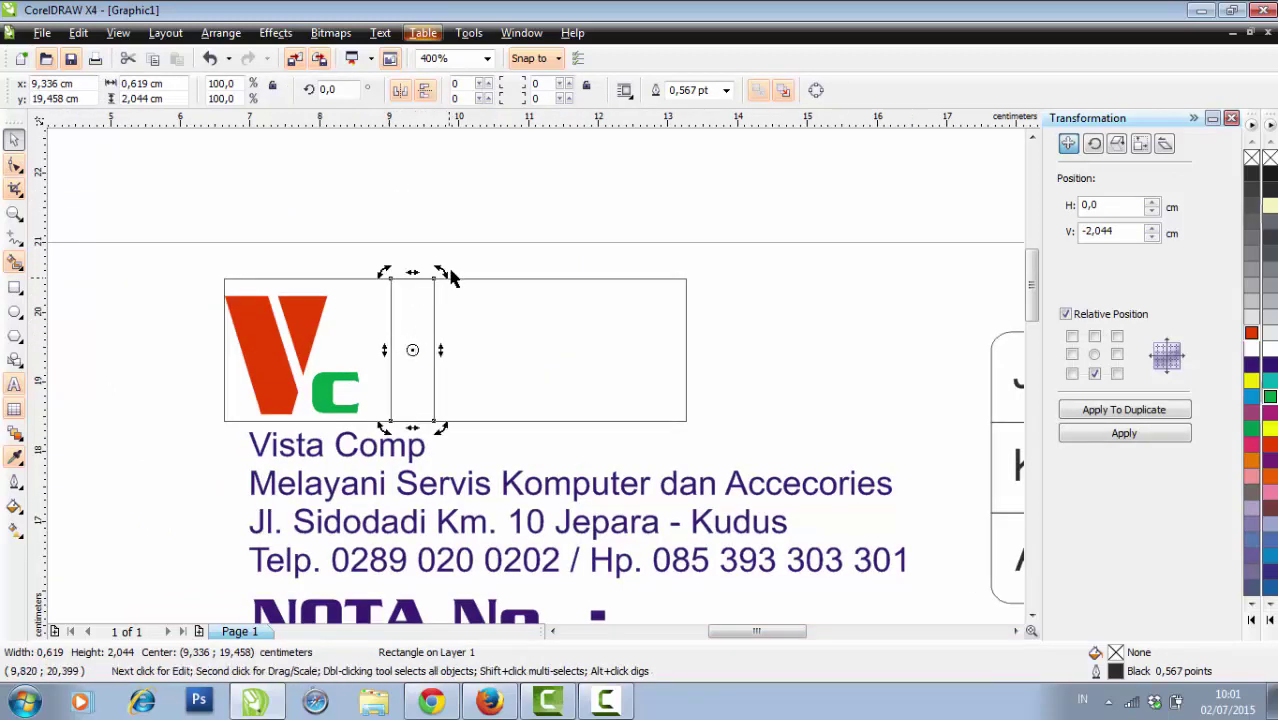
drag(443, 272, 465, 290)
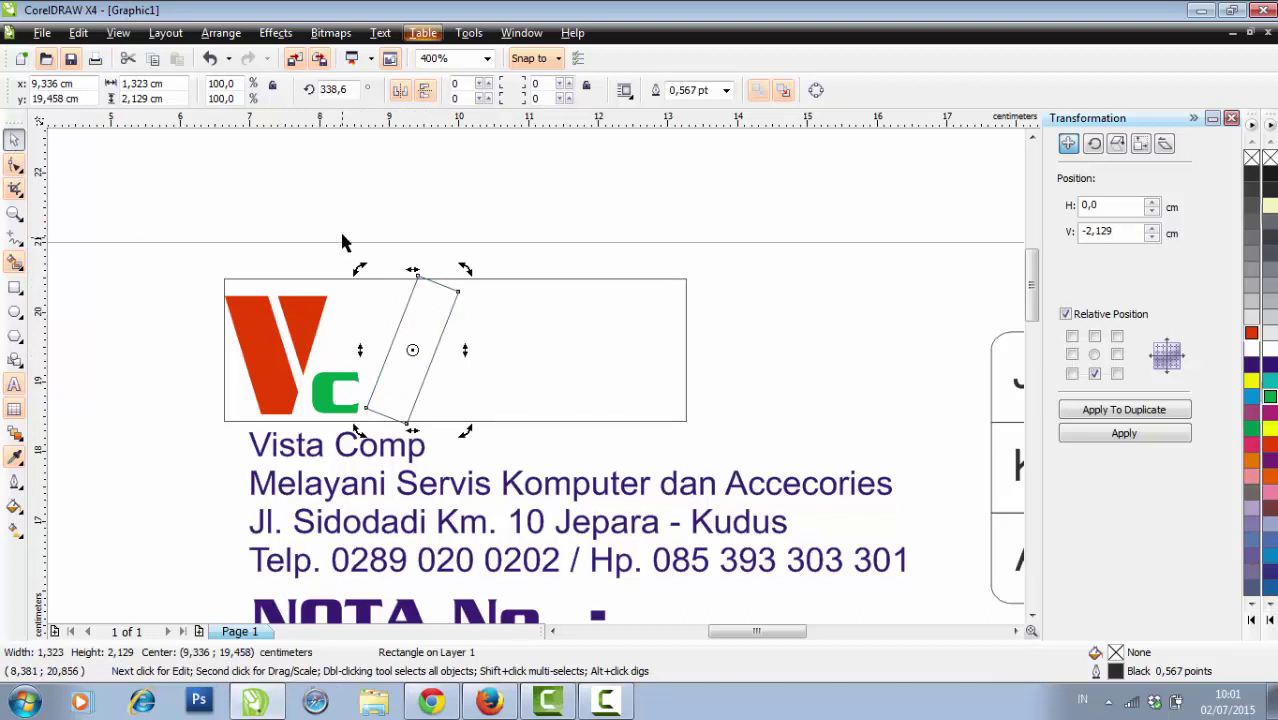
Step: Enlarge the slanted strip to about 1.6 by 2.6 cm so it crosses the frame's upper and lower edges
click(395, 338)
drag(395, 338, 431, 333)
click(404, 245)
click(413, 311)
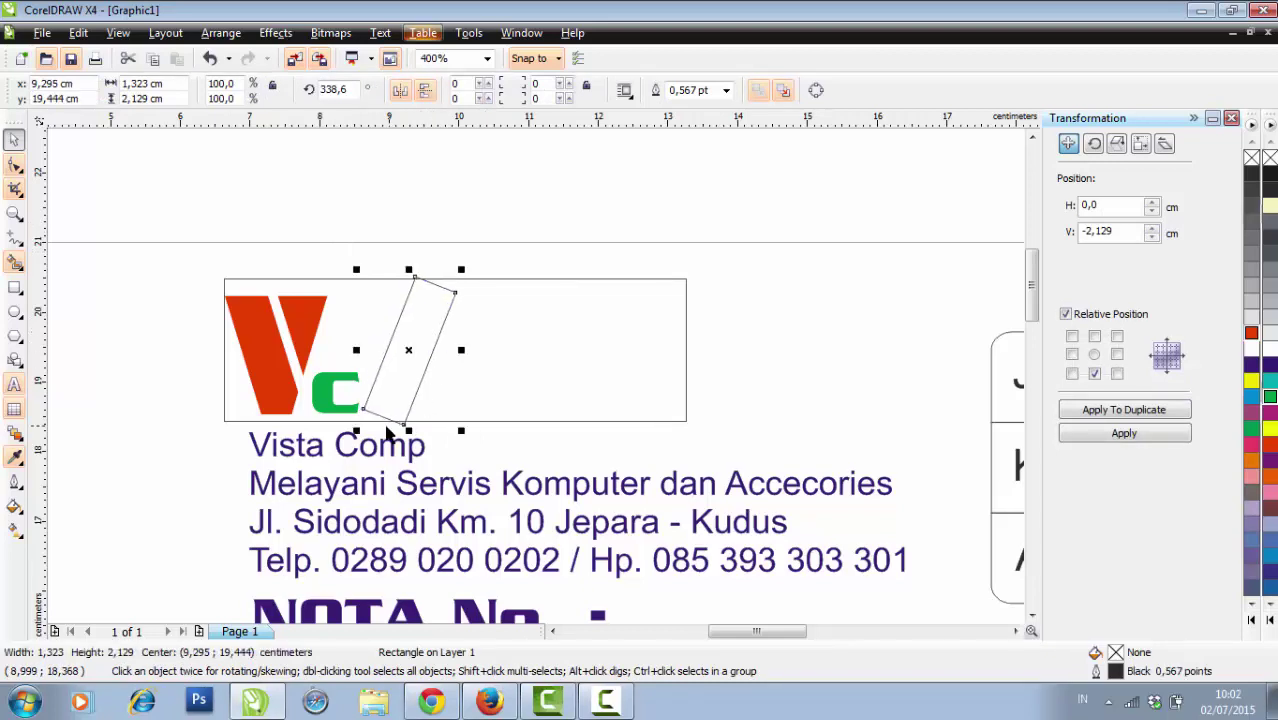
drag(357, 432, 318, 450)
drag(393, 387, 394, 372)
drag(349, 435, 335, 451)
click(400, 280)
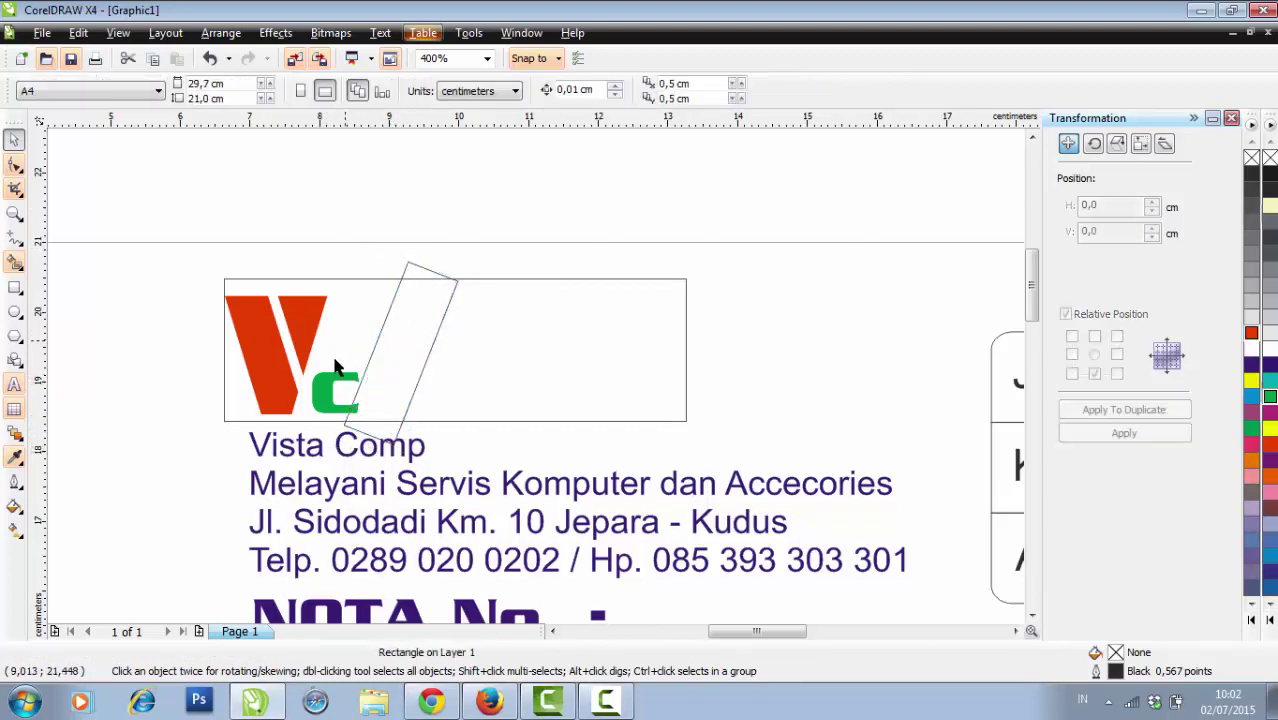
Step: Move the slanted strip about 0.3 cm to the right so it clears the letter "c"
drag(430, 369, 432, 370)
click(466, 232)
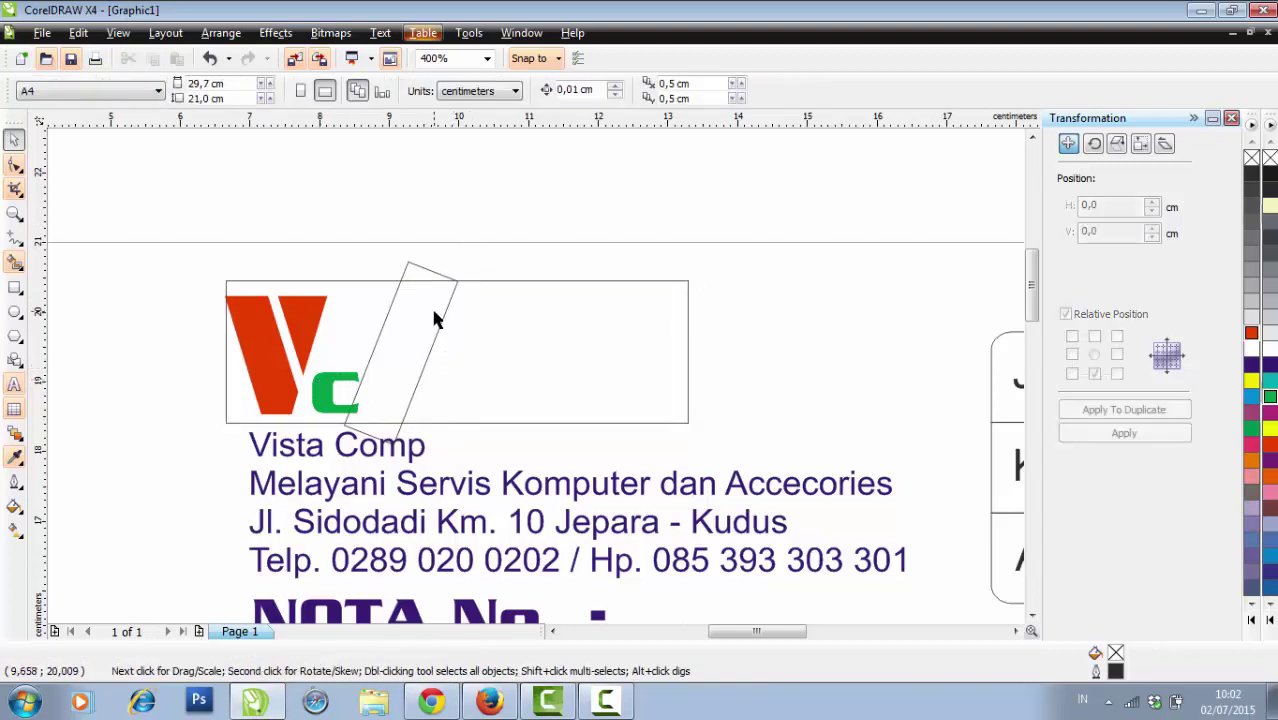
click(434, 313)
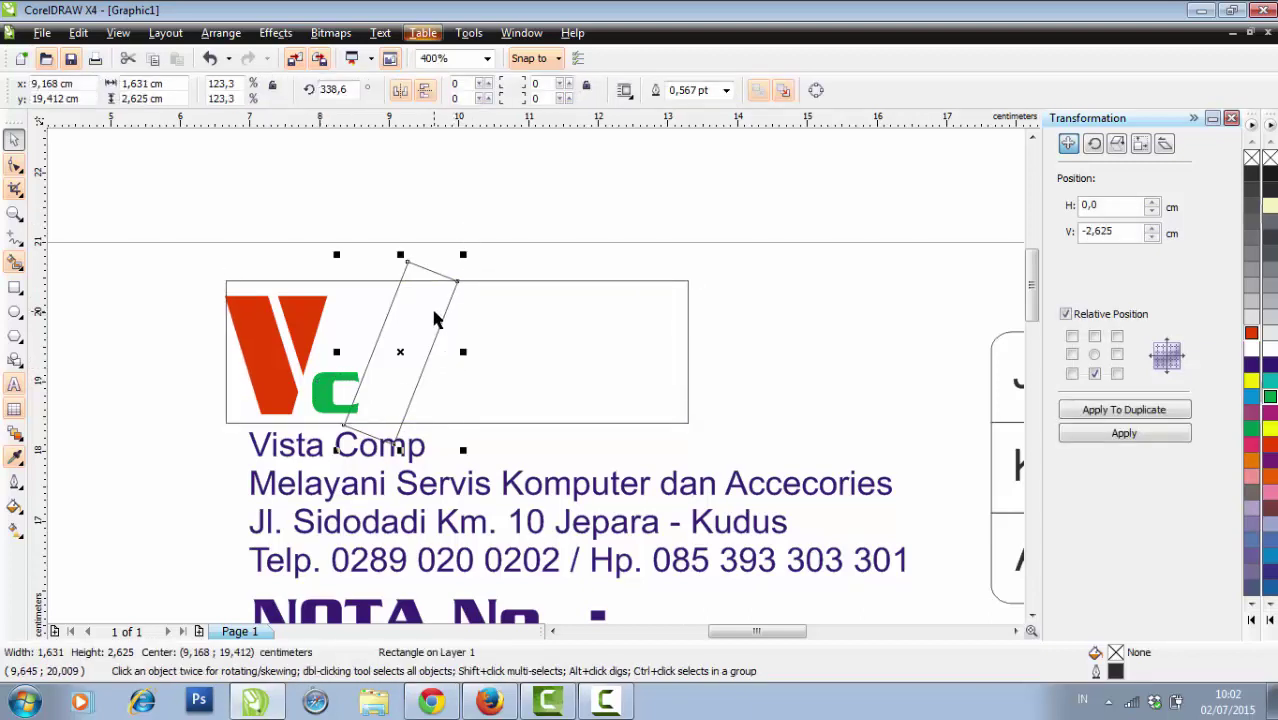
drag(434, 318, 455, 309)
click(516, 222)
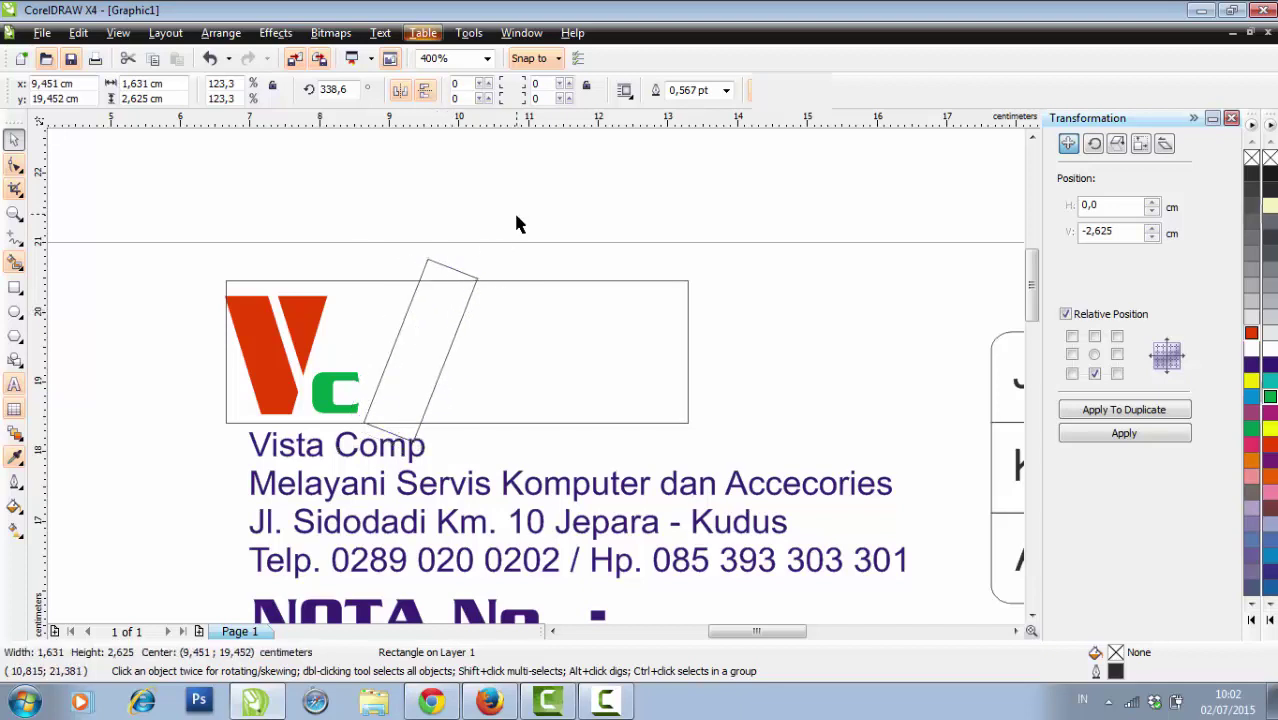
Step: Trim the logo frame with the slanted strip and delete the strip
click(456, 343)
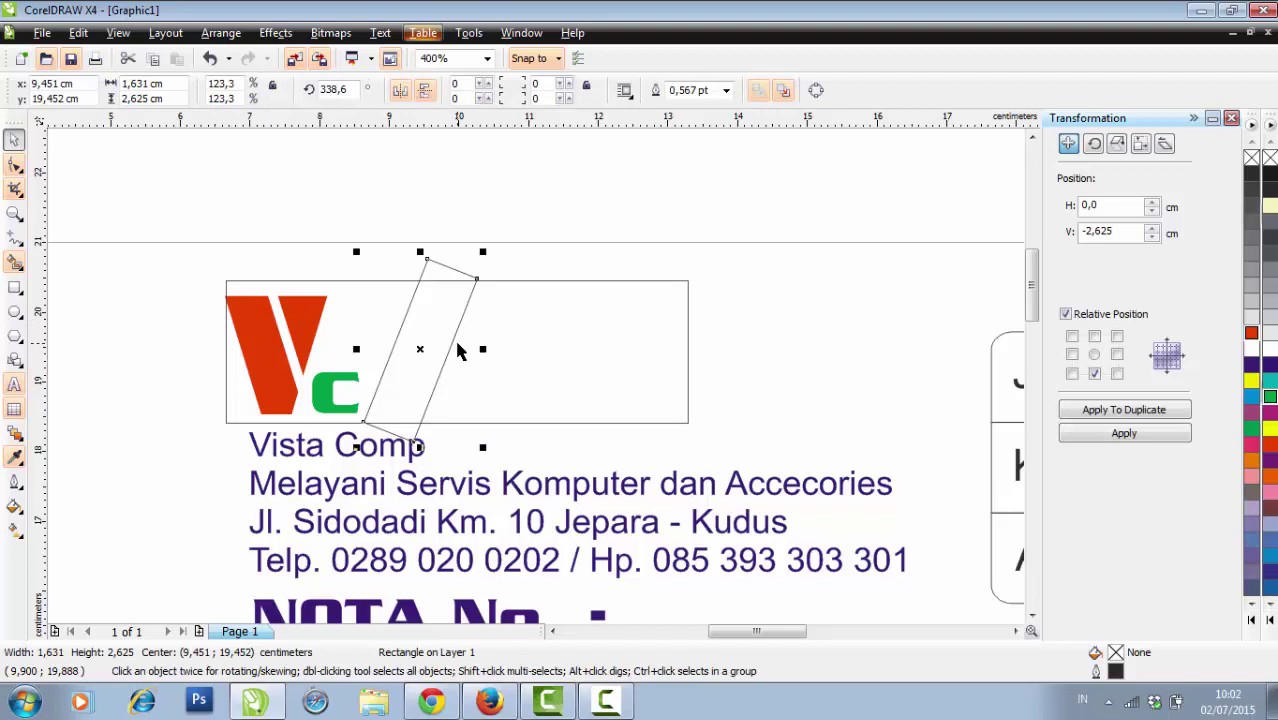
shift+click(582, 300)
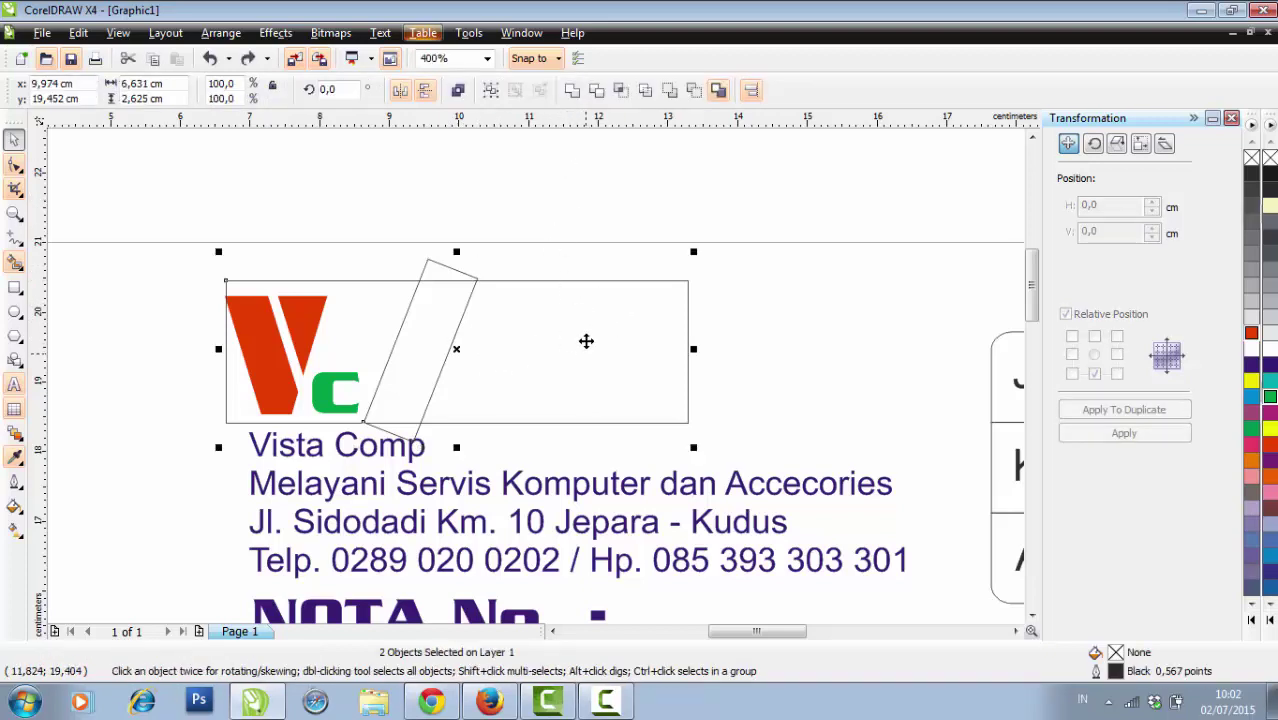
click(596, 90)
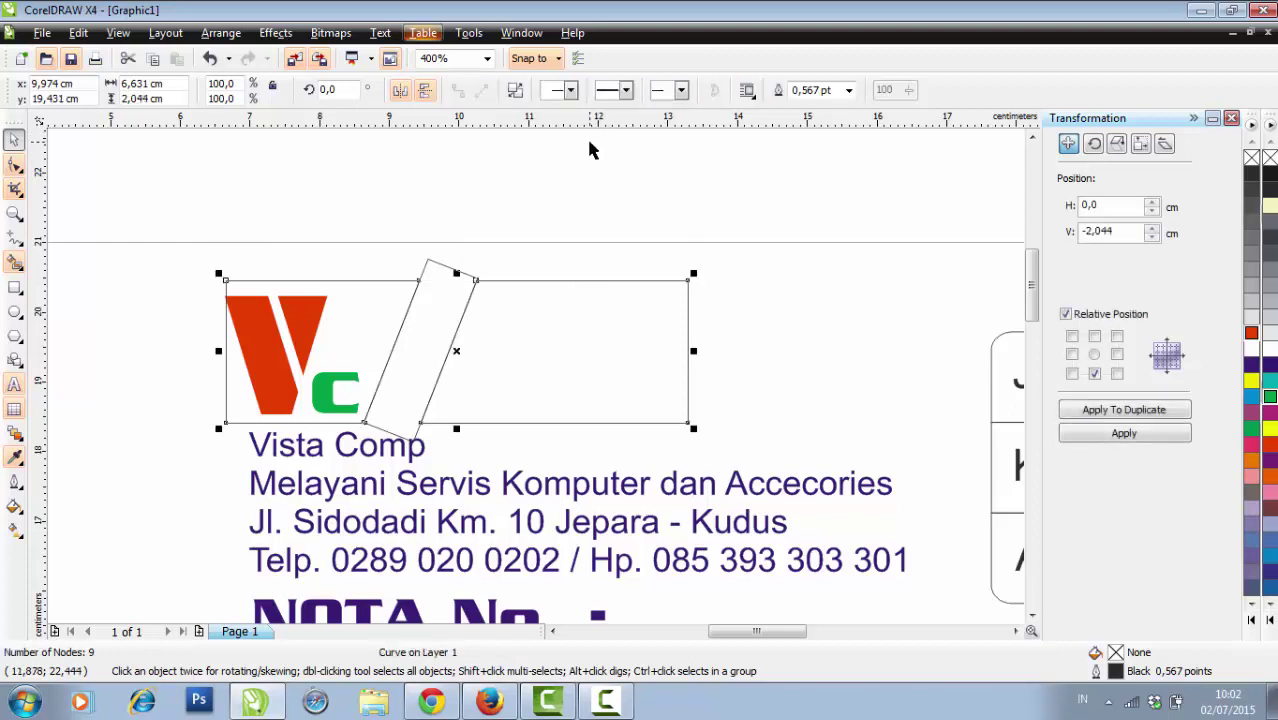
drag(427, 362, 505, 217)
scroll(505, 218, down, 1)
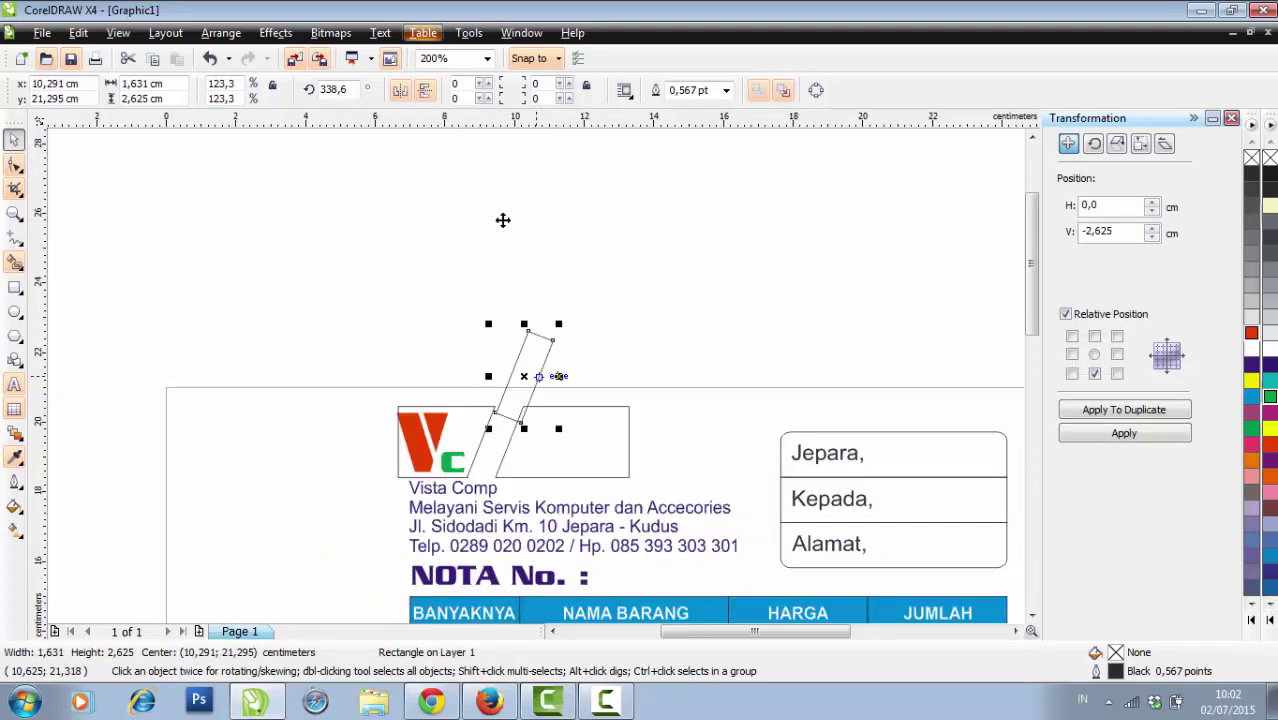
key(Delete)
click(562, 436)
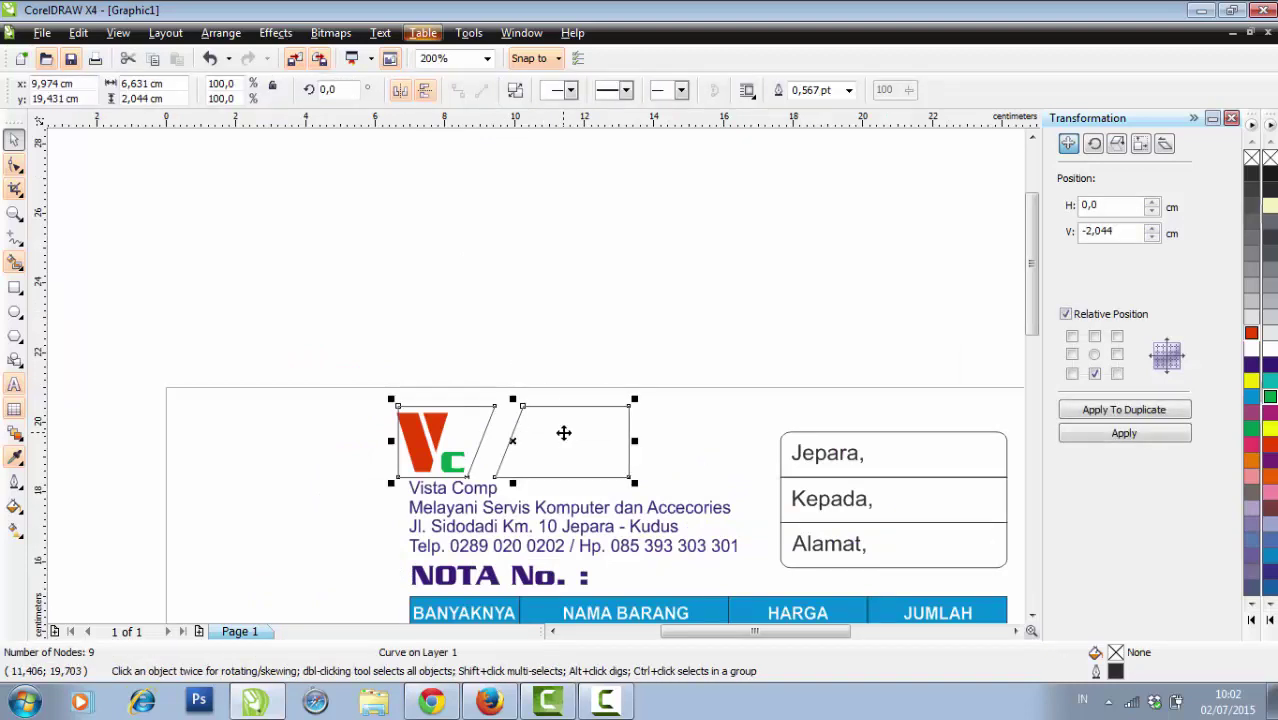
scroll(562, 432, up, 1)
click(522, 250)
scroll(517, 338, down, 1)
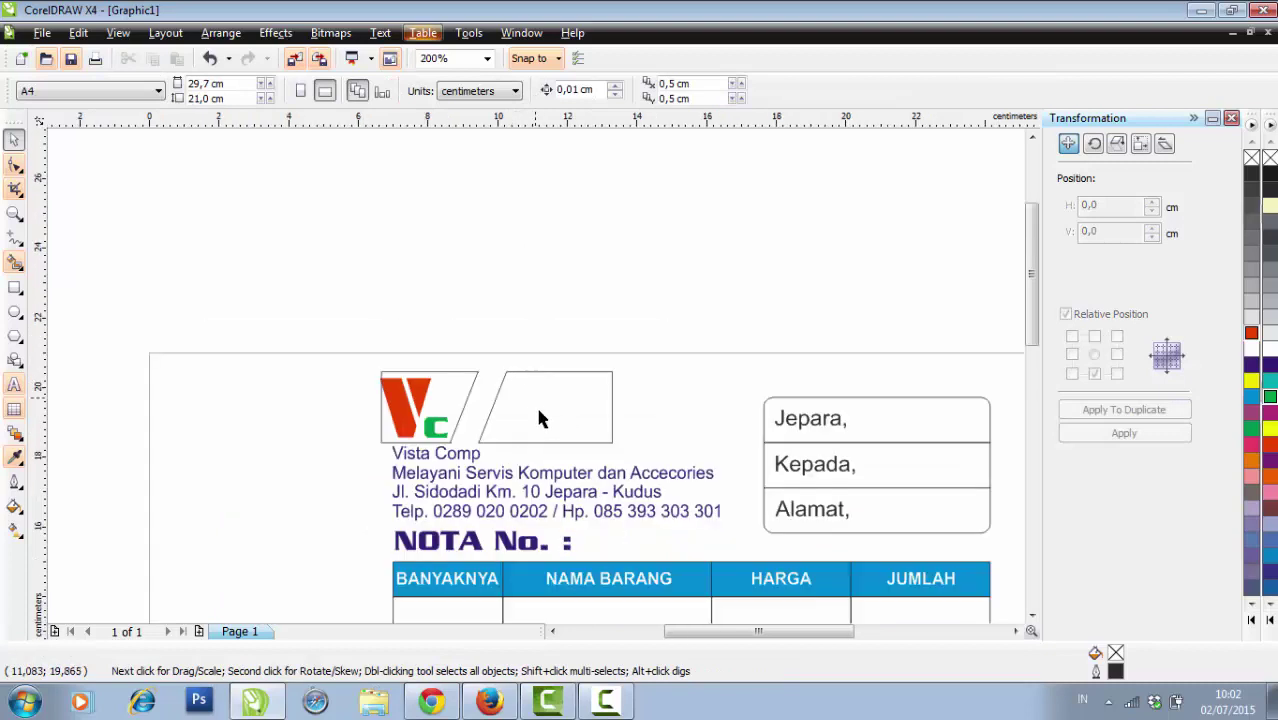
click(491, 405)
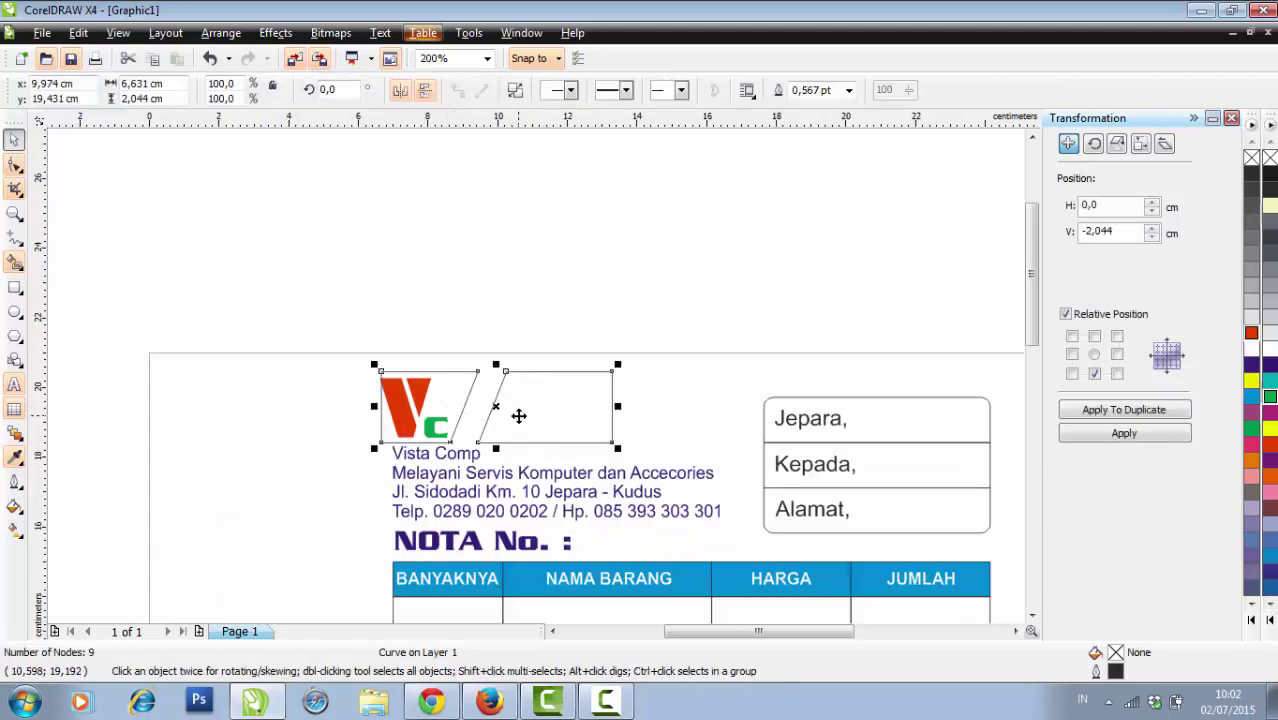
scroll(514, 414, up, 1)
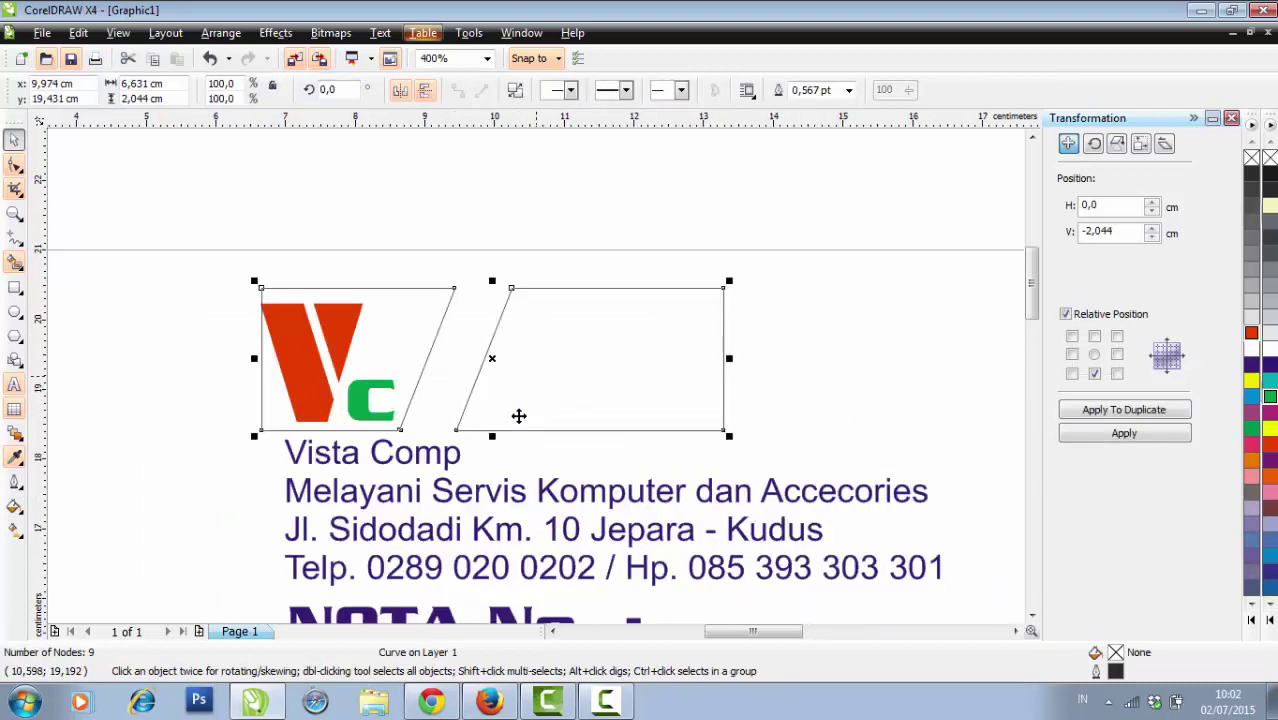
click(572, 192)
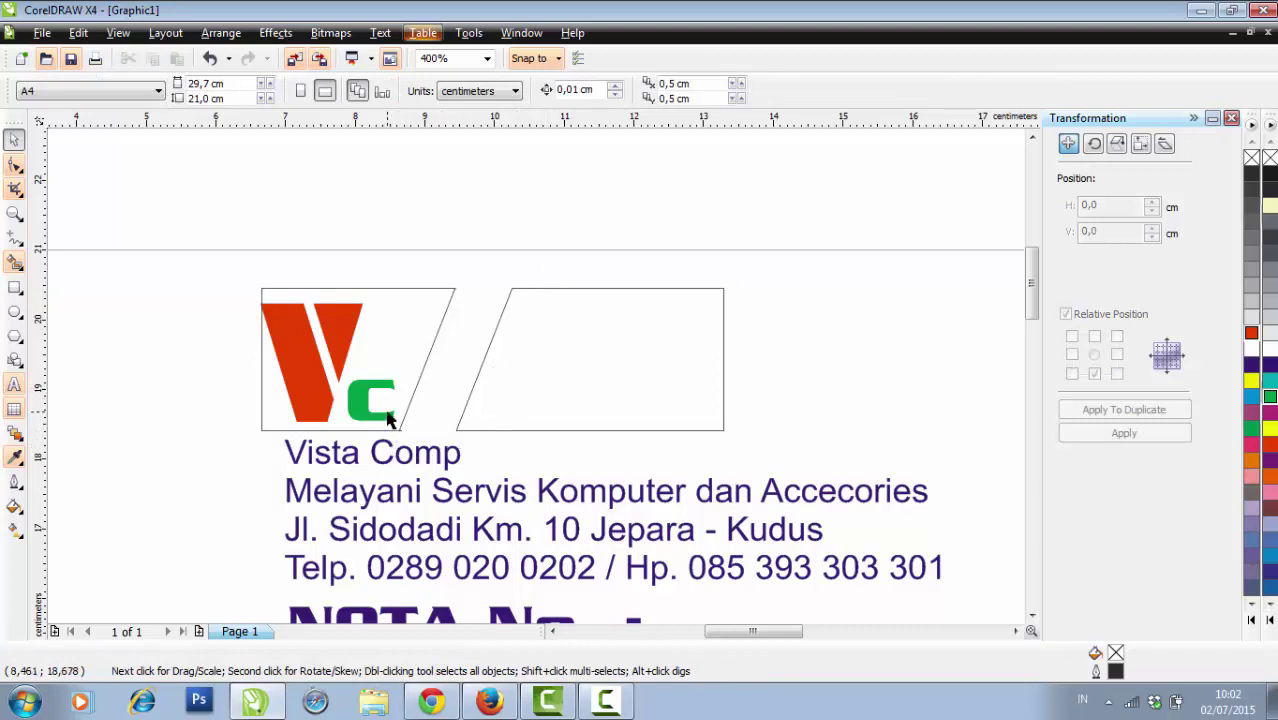
Step: Move the green "c" into the frame's right piece and extend the text to "comp"
drag(390, 420, 542, 396)
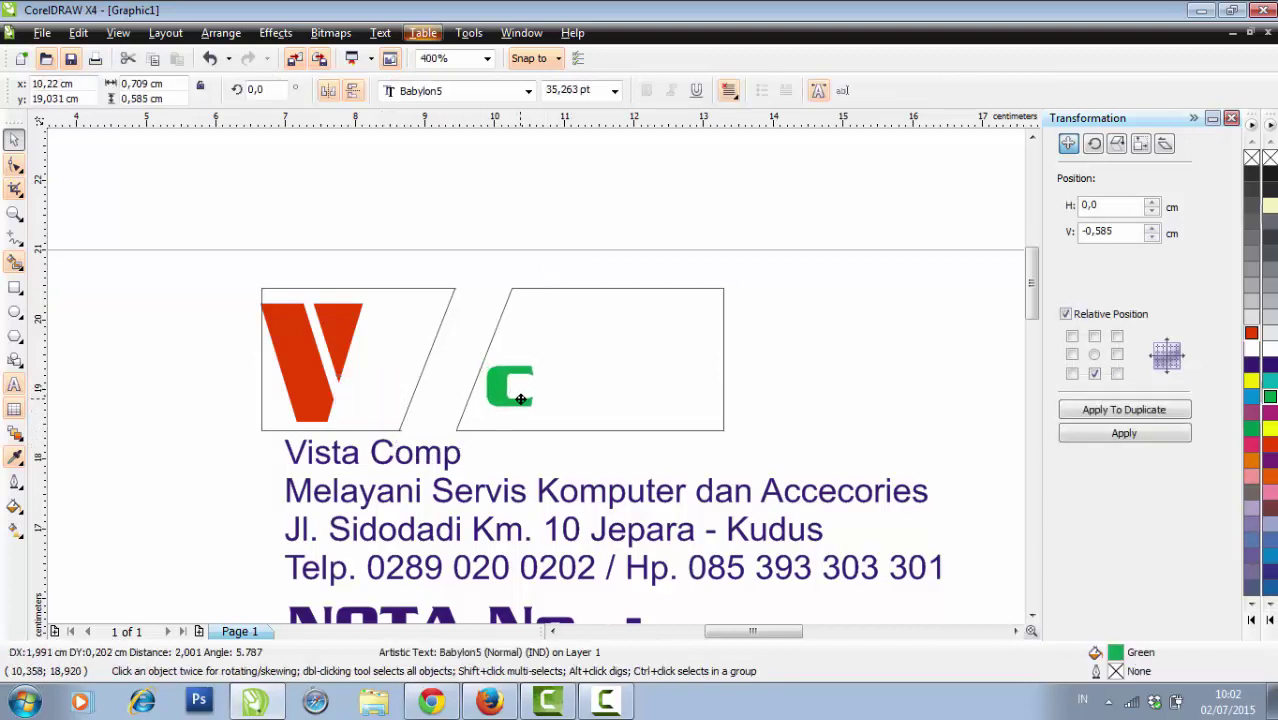
click(420, 380)
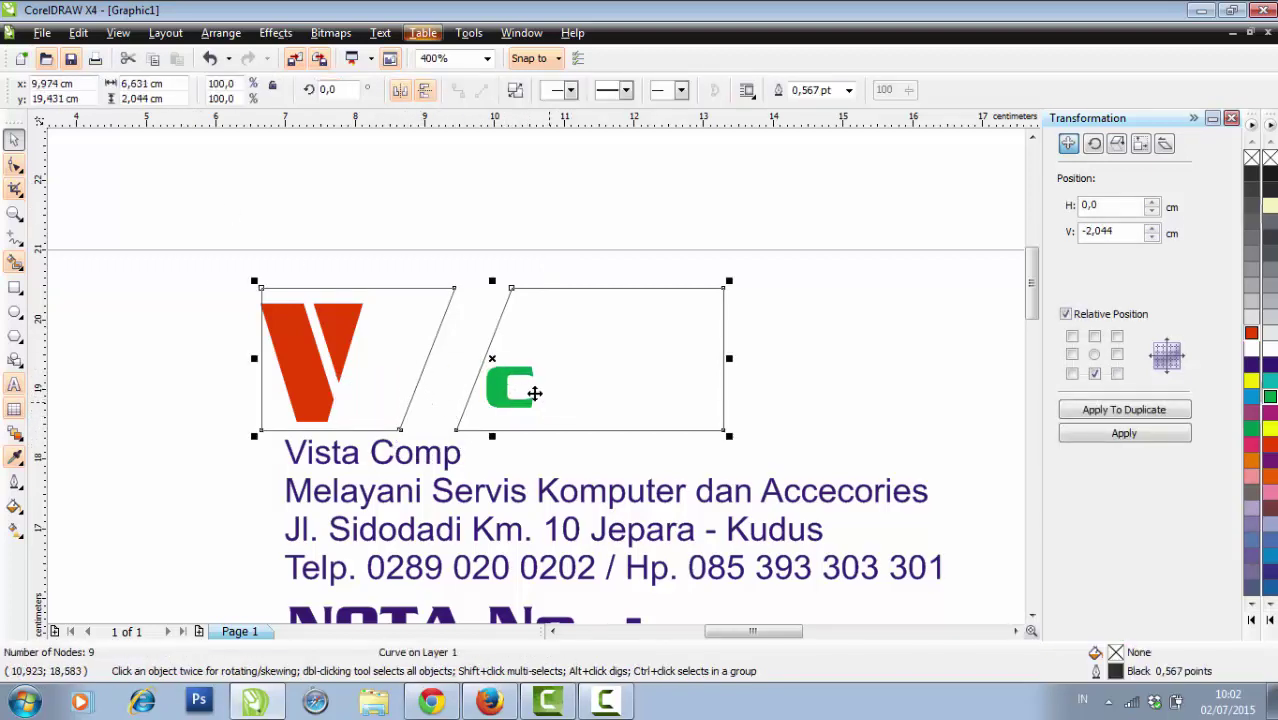
click(15, 386)
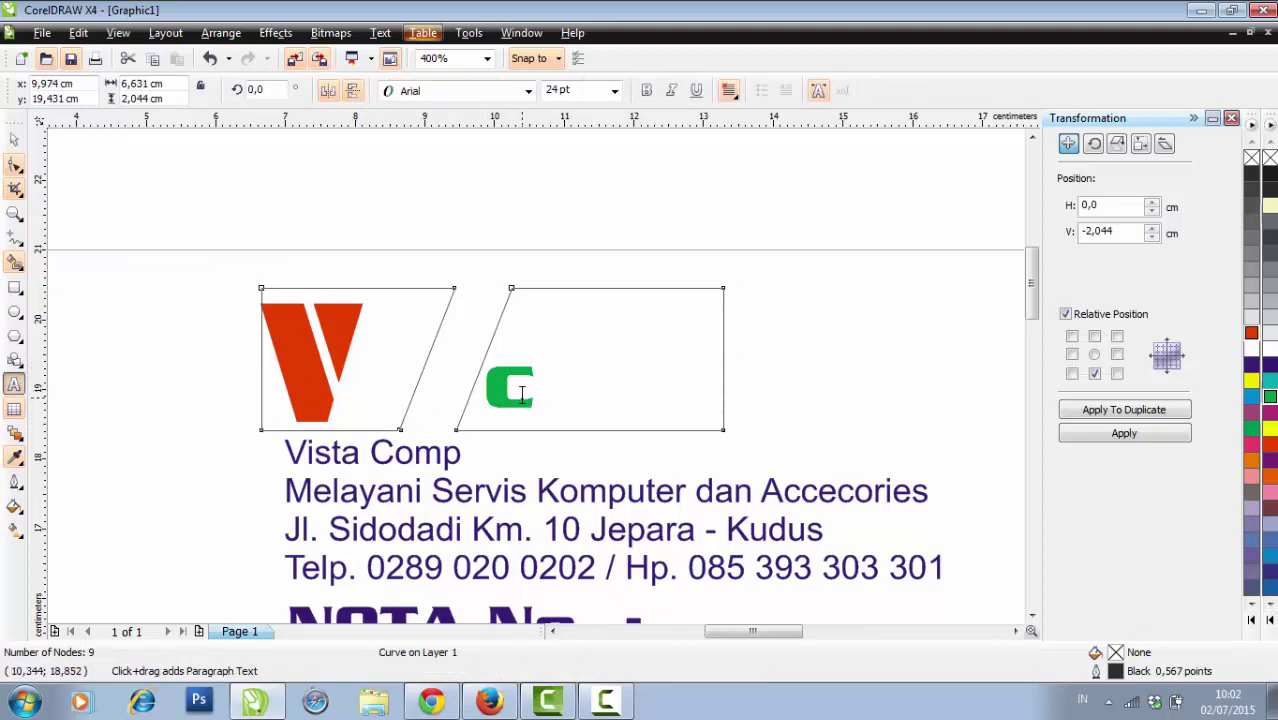
click(521, 393)
text(omp)
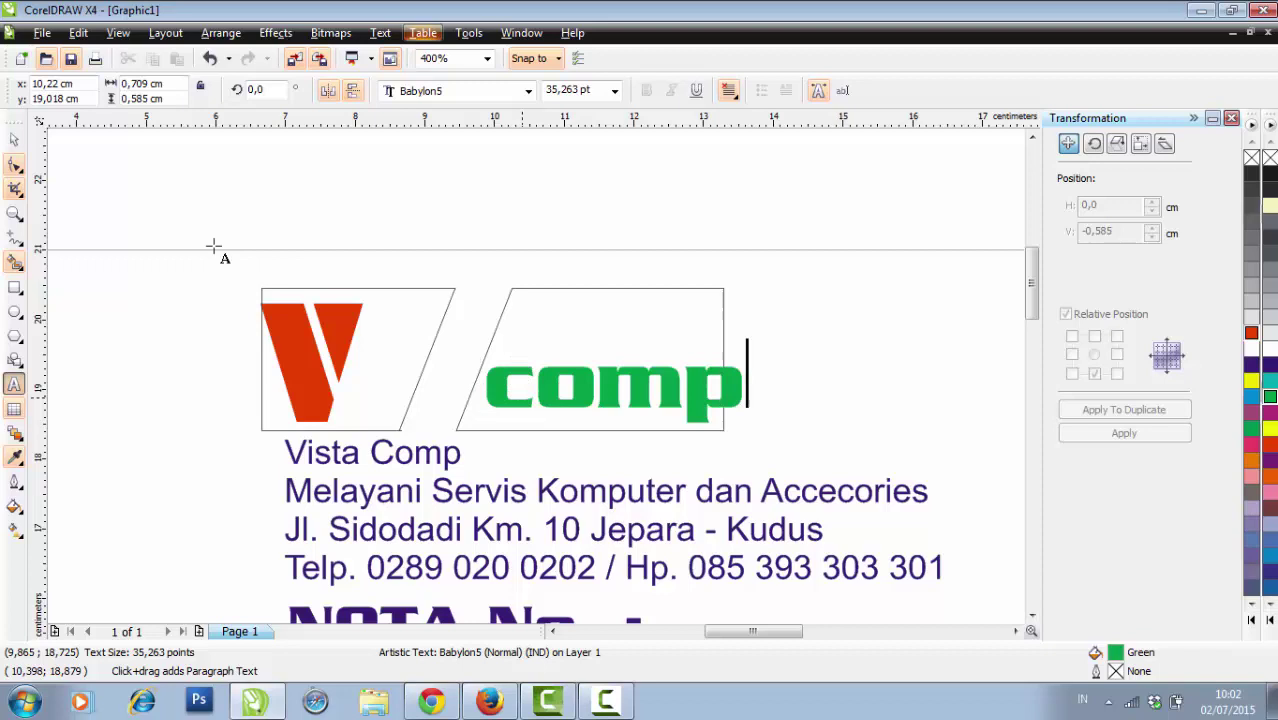
key(ctrl+space)
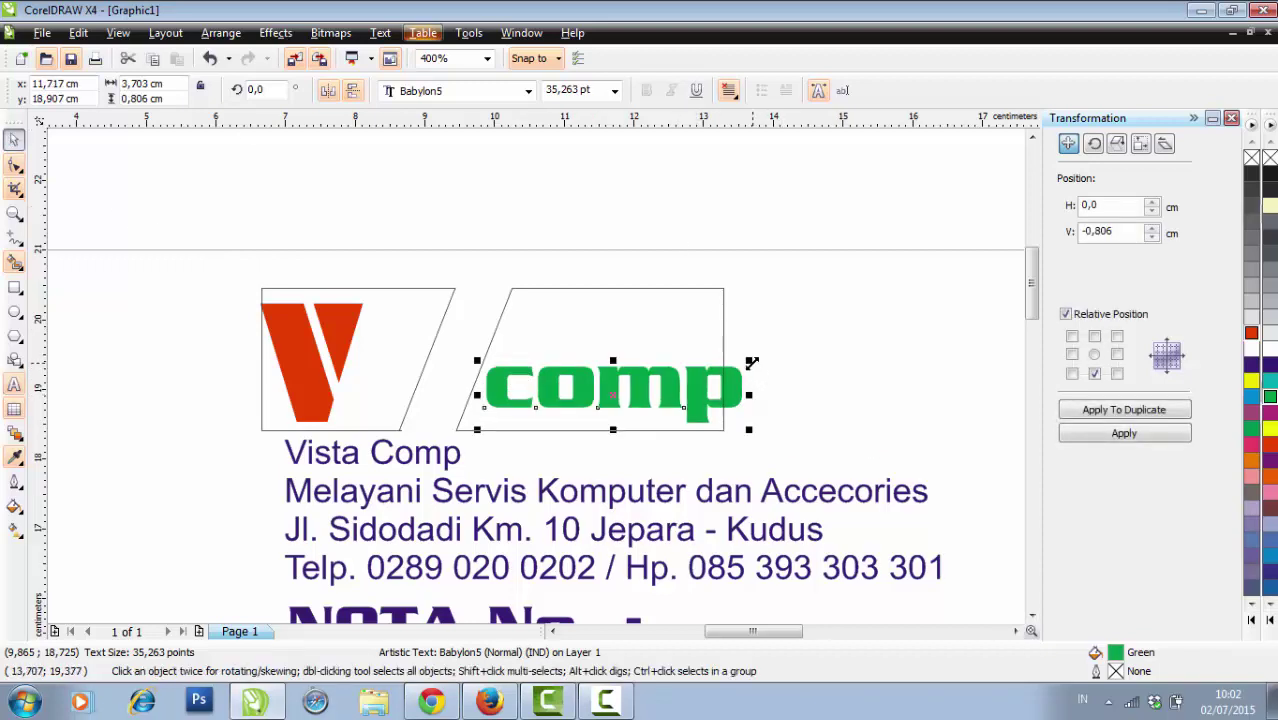
Step: Scale "comp" to about 3.4 by 0.7 cm and place it along the lower edge of the frame's right piece
drag(750, 361, 718, 369)
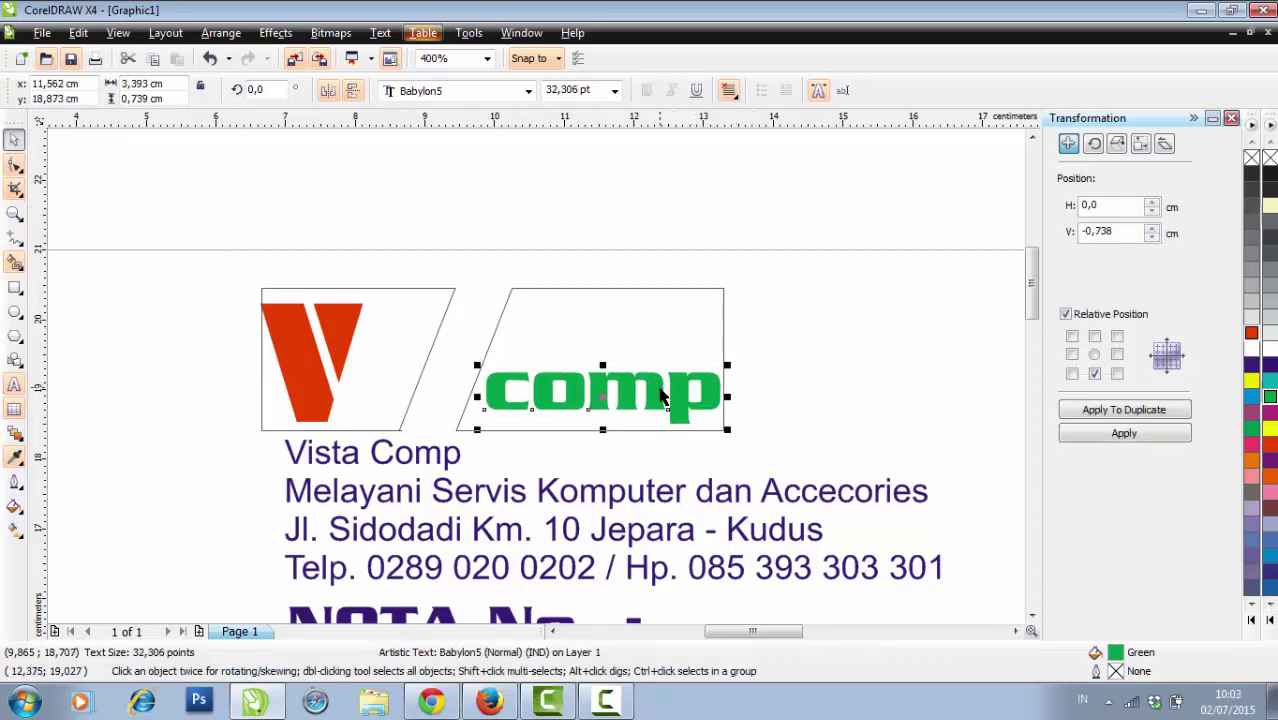
drag(602, 399, 596, 404)
click(437, 329)
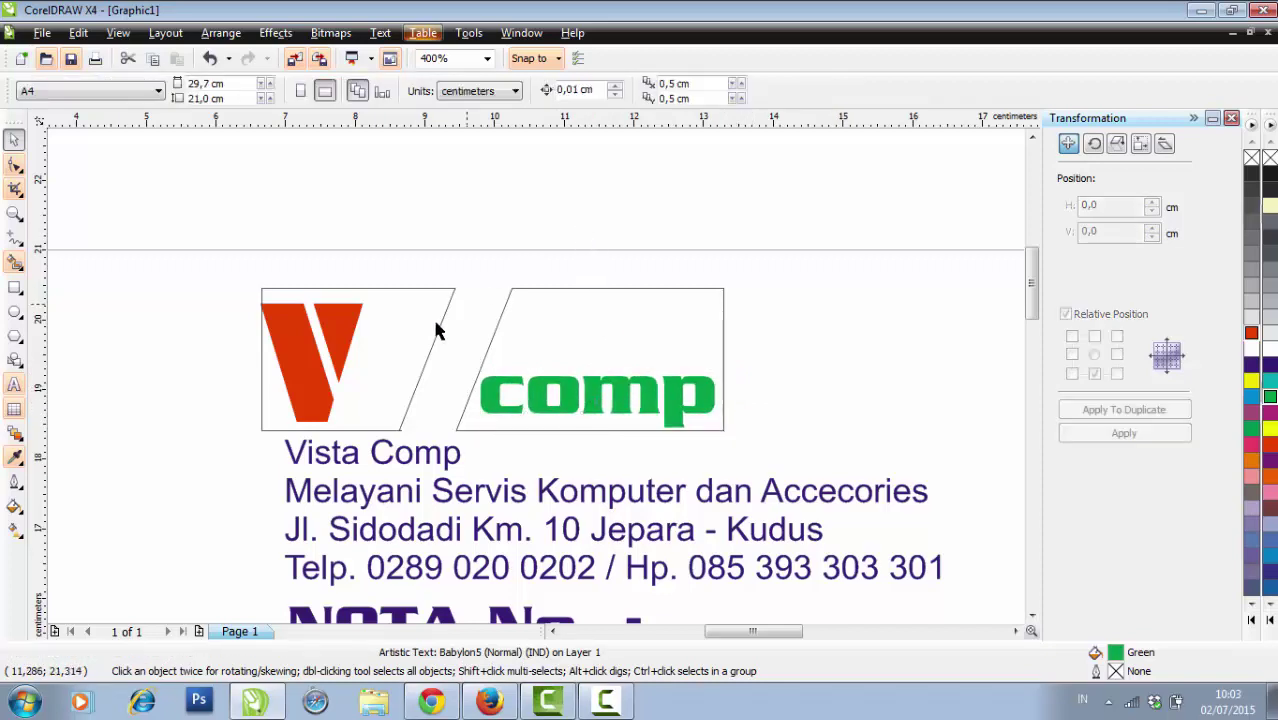
Step: Break the trimmed frame apart into separate pieces and narrow the piece around the V to about 2.1 cm
click(437, 329)
click(224, 33)
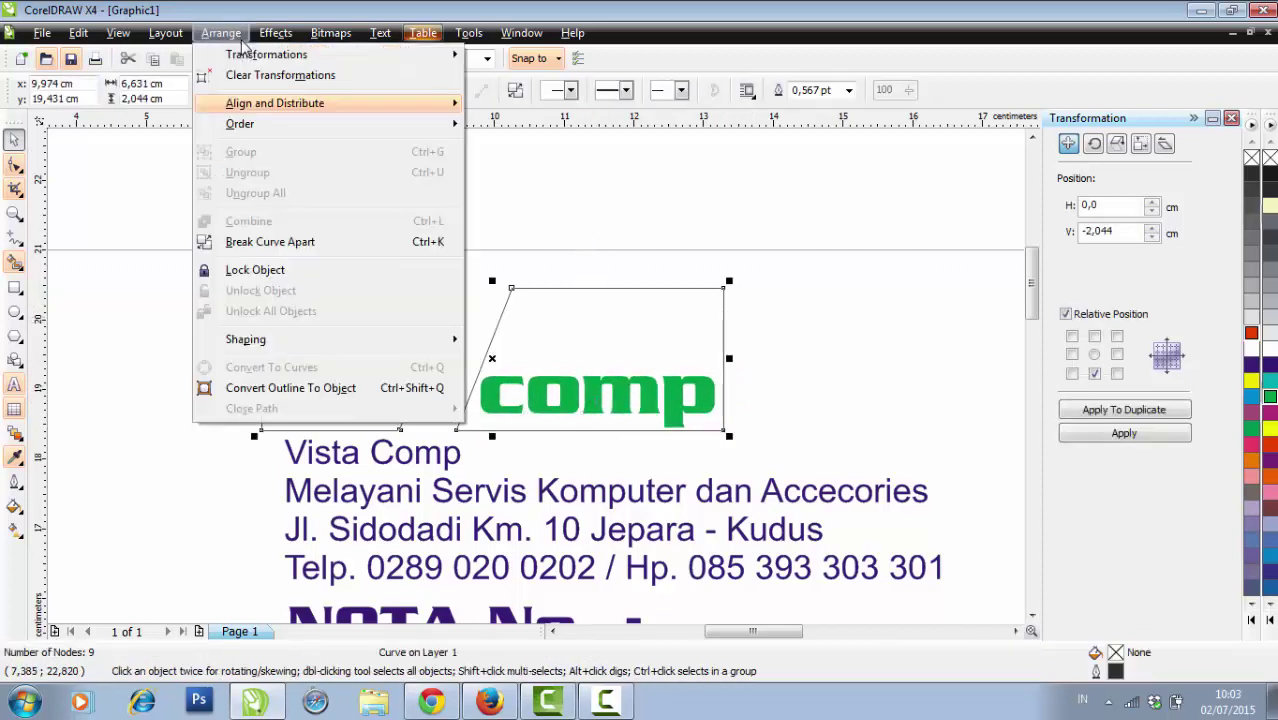
click(293, 242)
click(416, 289)
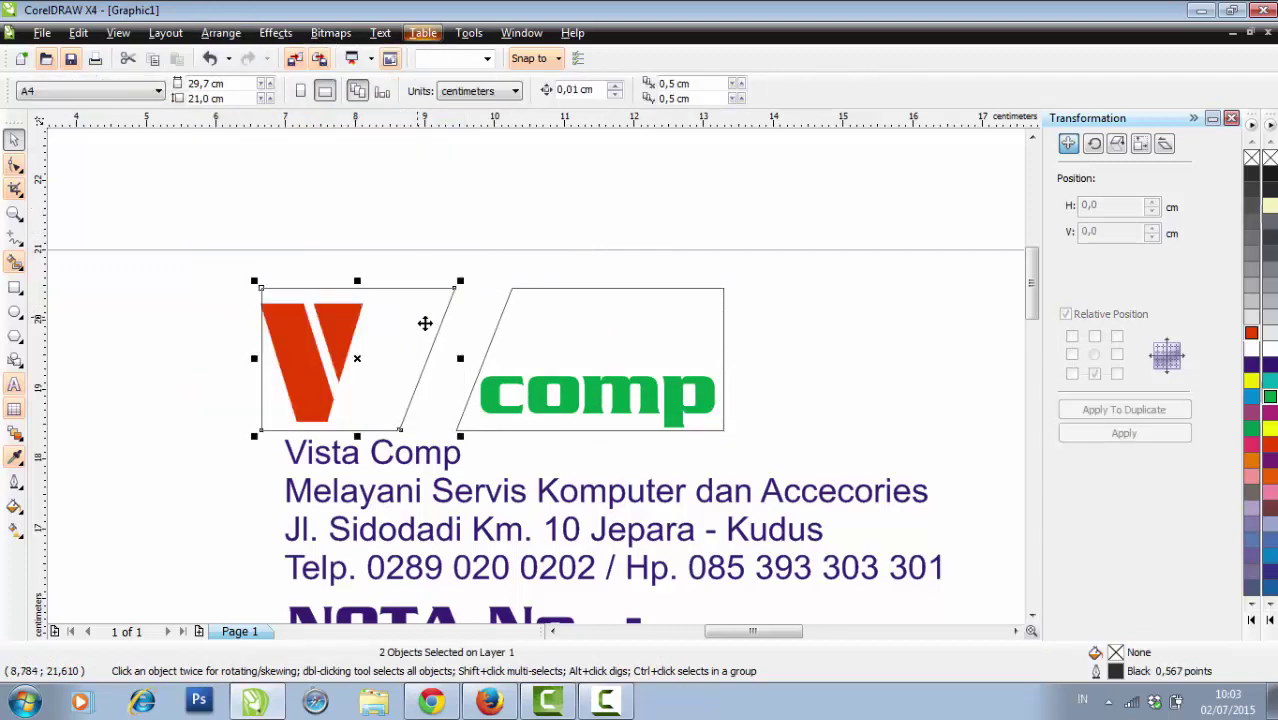
drag(464, 359, 410, 358)
click(557, 348)
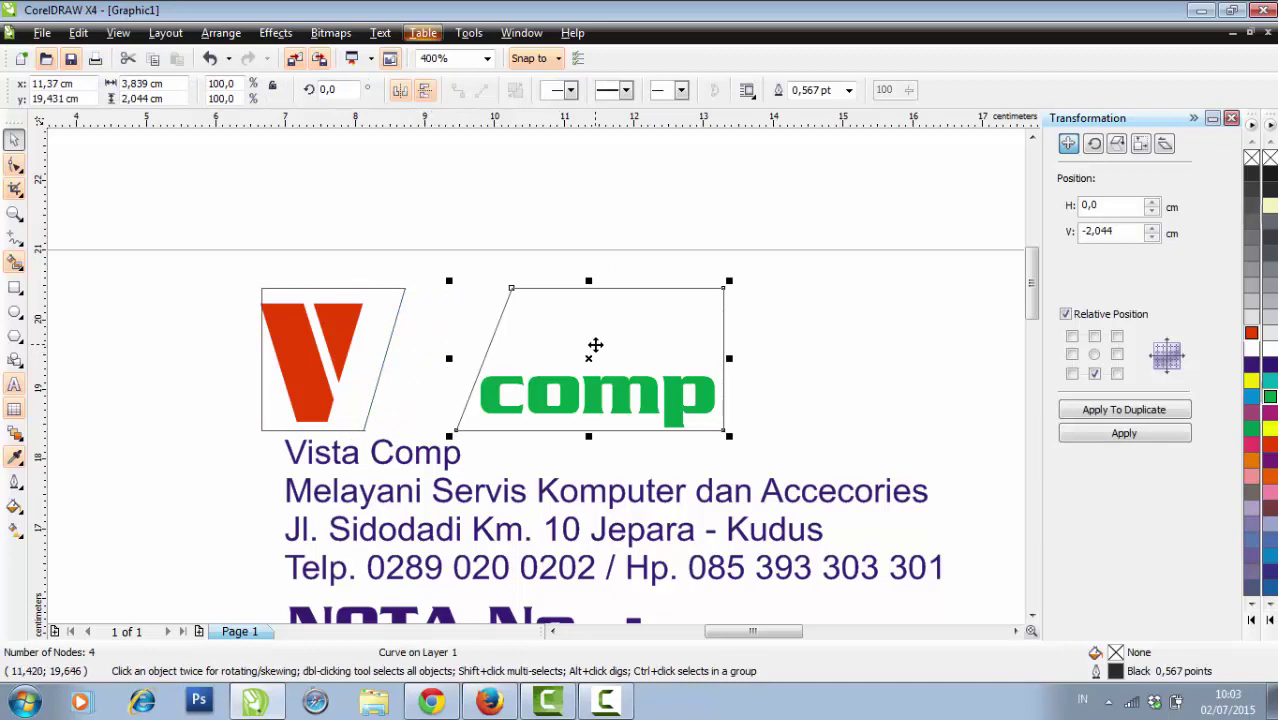
click(326, 358)
click(382, 332)
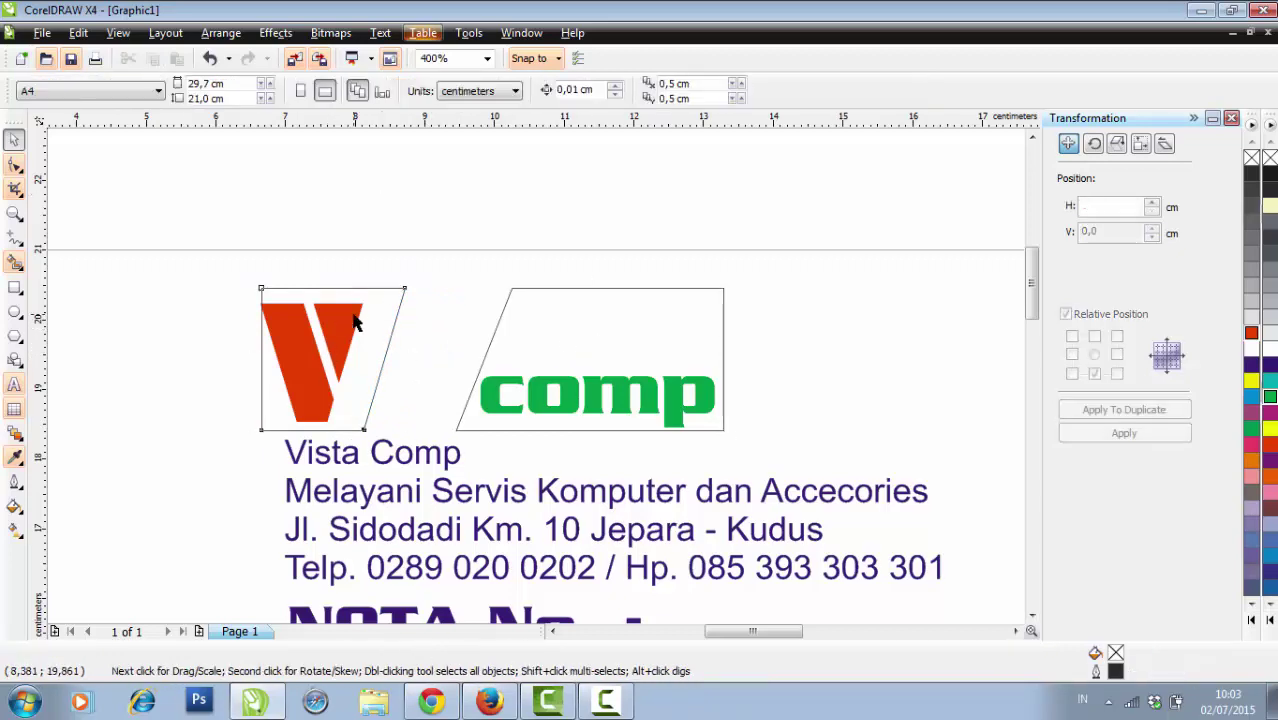
Step: Fill the piece around the V with yellow and bring the red V in front of it
click(355, 322)
click(1253, 326)
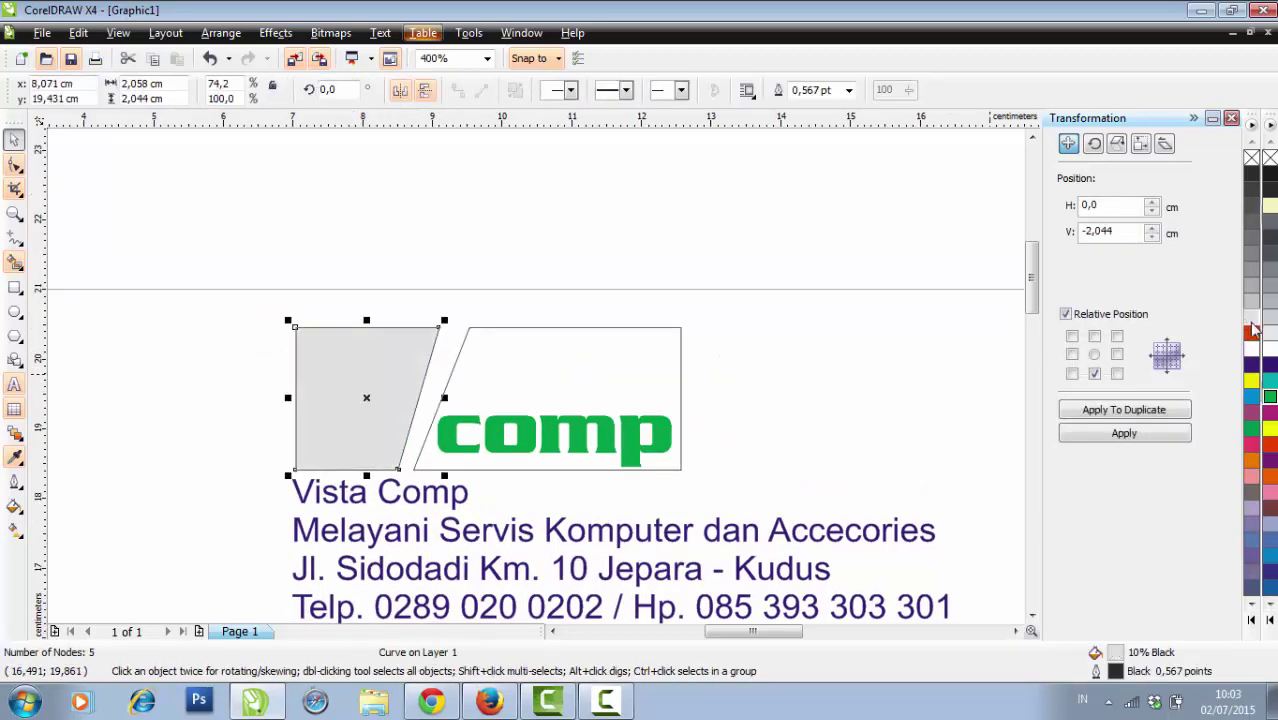
click(1250, 382)
key(ctrl+Page_Up)
drag(230, 232, 424, 514)
key(ctrl+Page_Up)
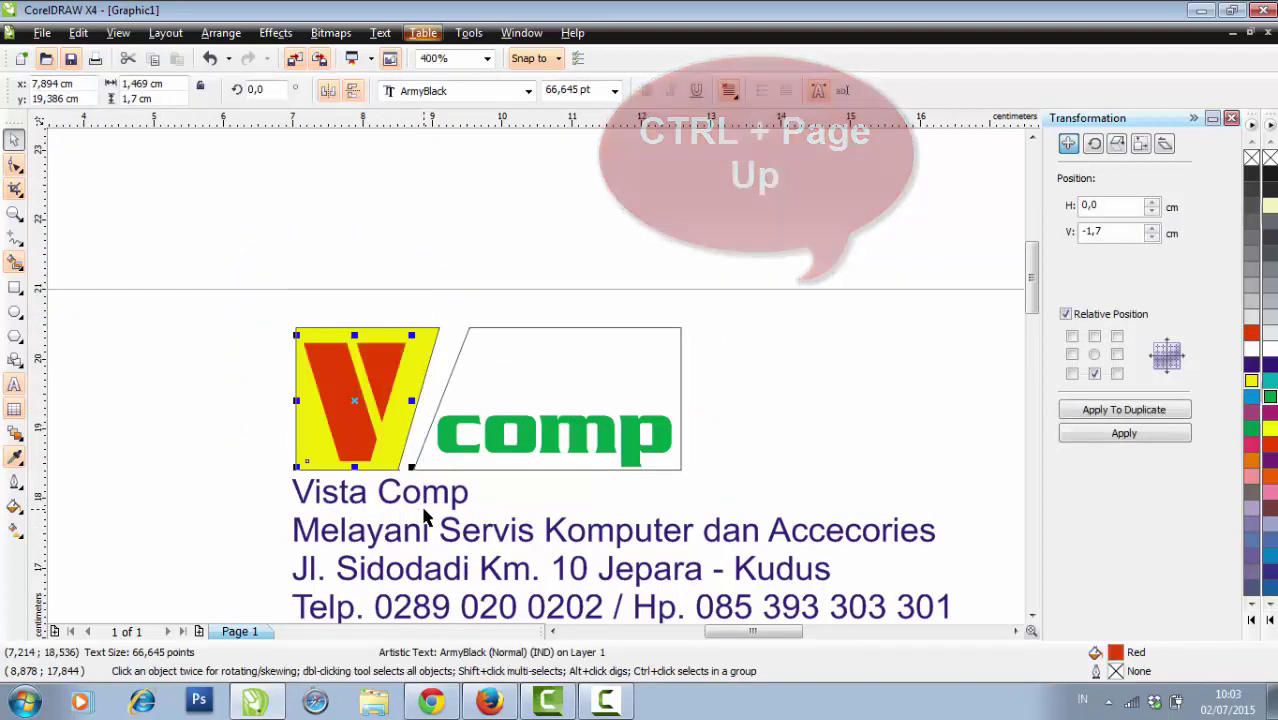
Step: Fill the slanted piece around "comp" with 10% Black and bring the "comp" text in front of it
click(551, 399)
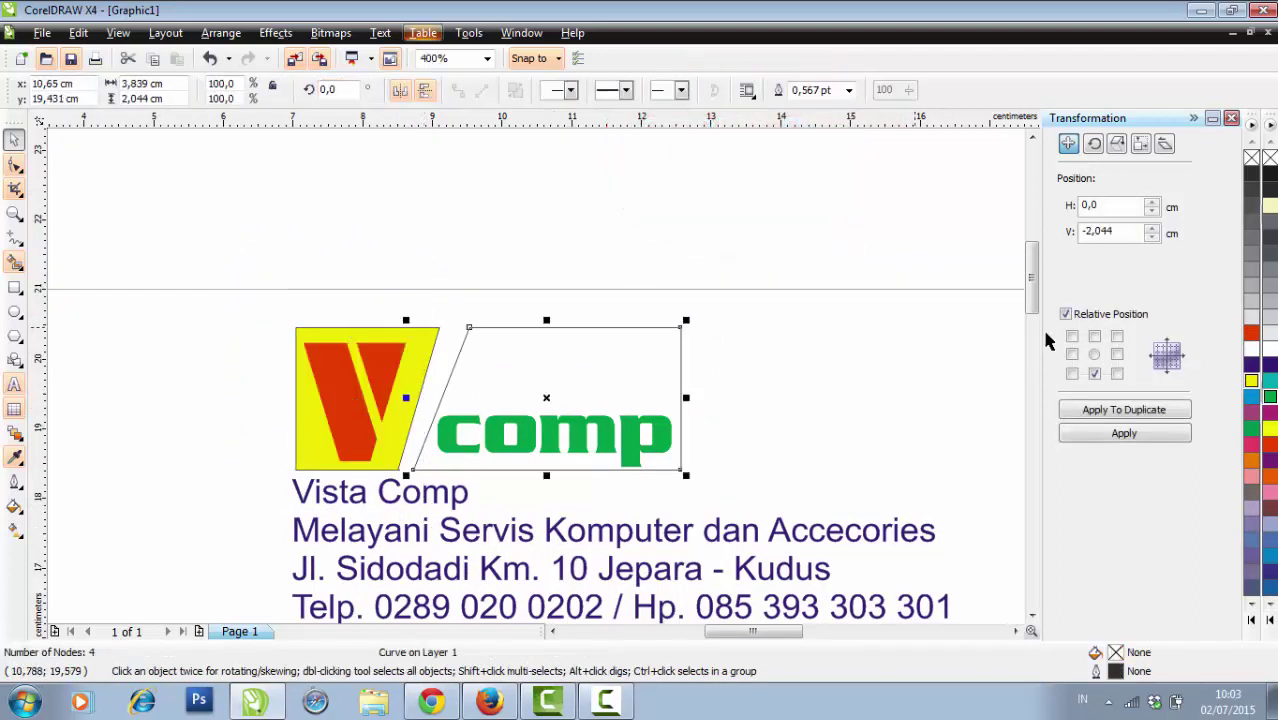
click(1250, 316)
click(279, 240)
drag(343, 236, 673, 541)
key(shift+Page_Up)
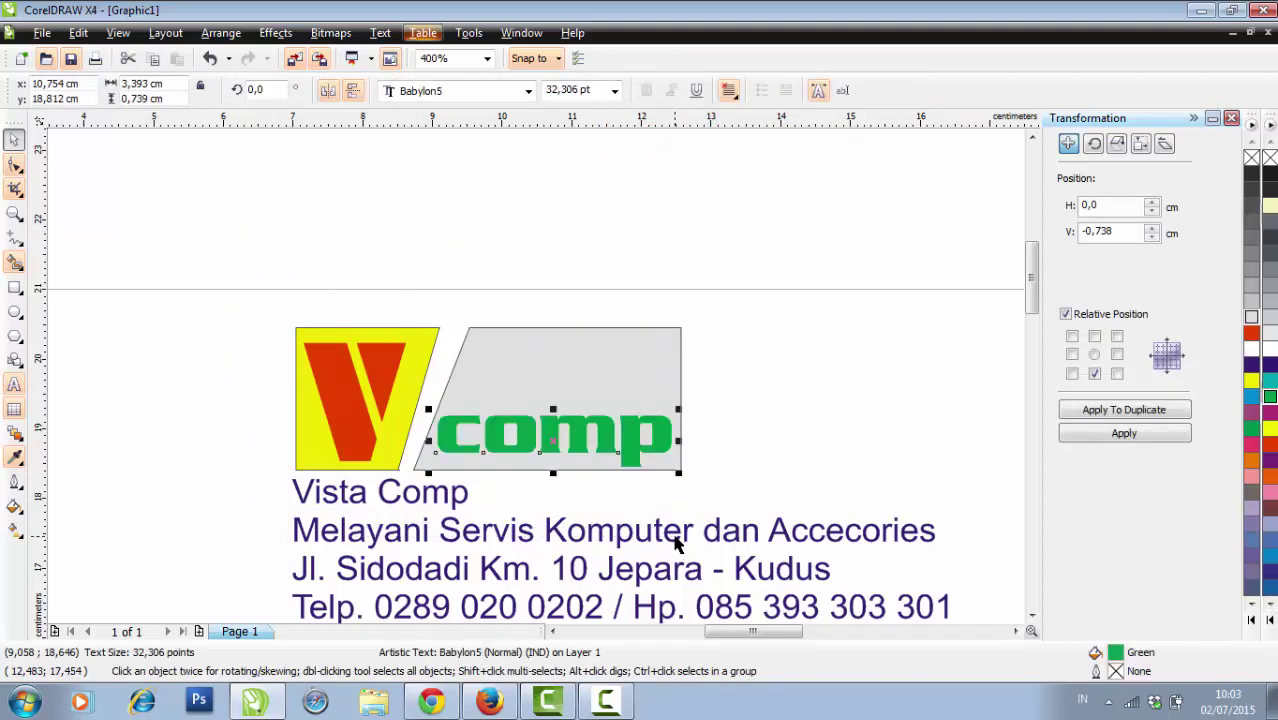
click(663, 241)
Step: Color the word "vista" above "comp" dark blue
scroll(625, 357, down, 2)
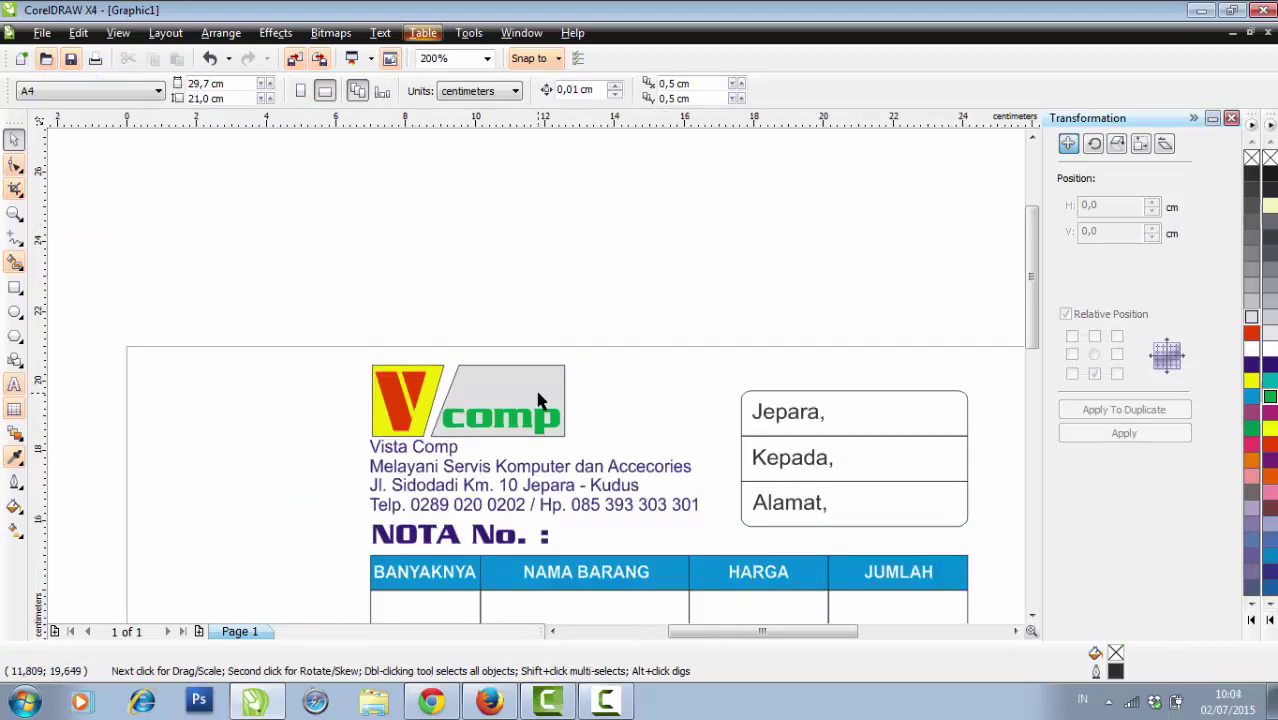
scroll(556, 376, up, 2)
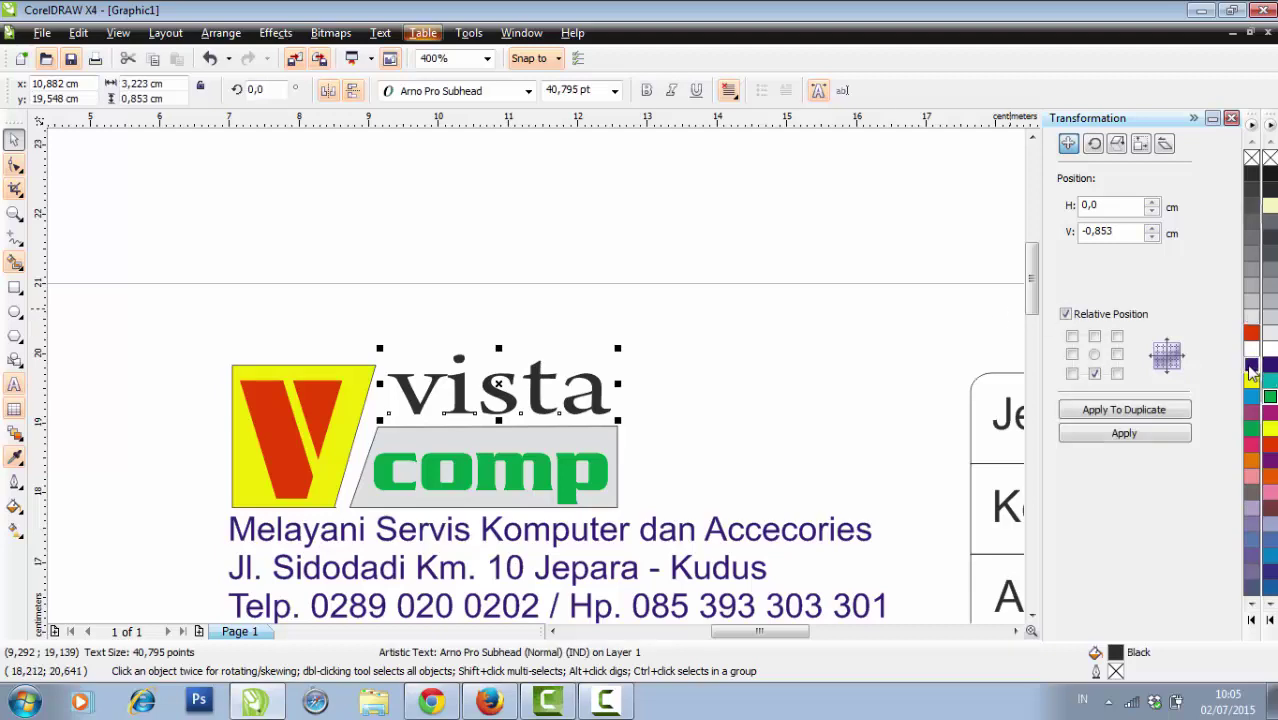
click(705, 343)
scroll(701, 331, down, 2)
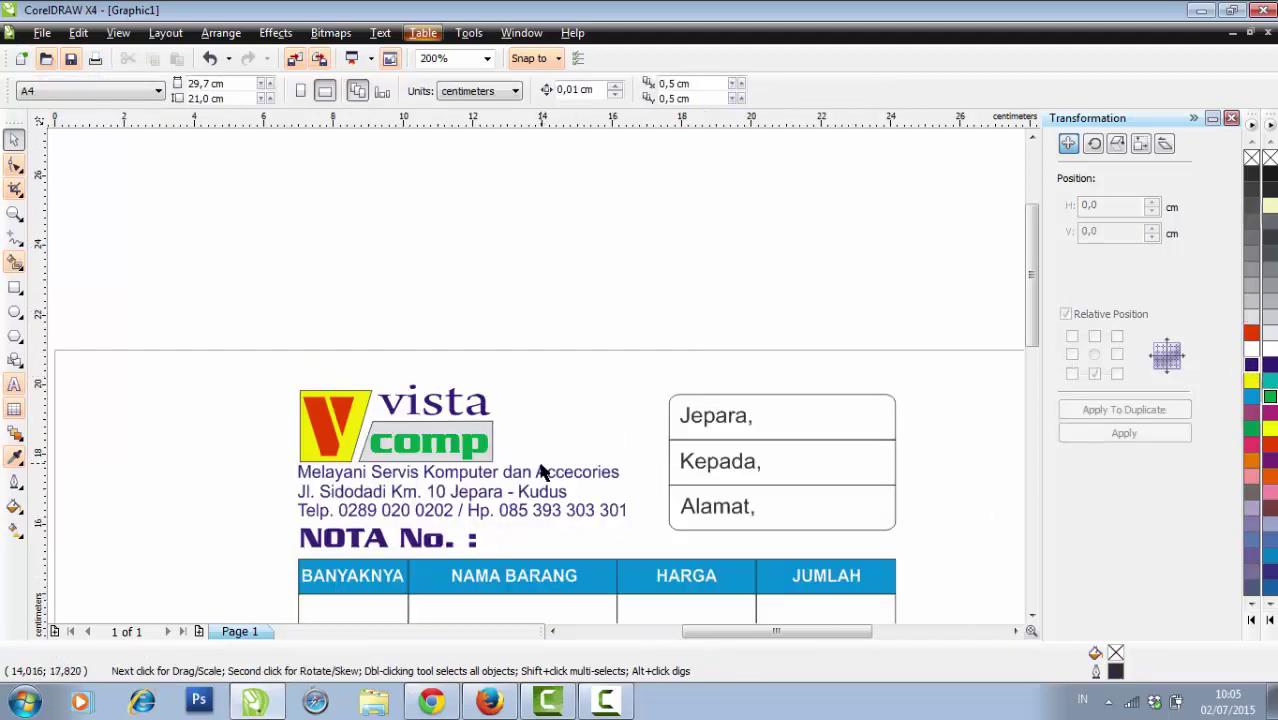
scroll(543, 474, up, 2)
scroll(531, 378, down, 1)
scroll(531, 378, up, 1)
click(531, 377)
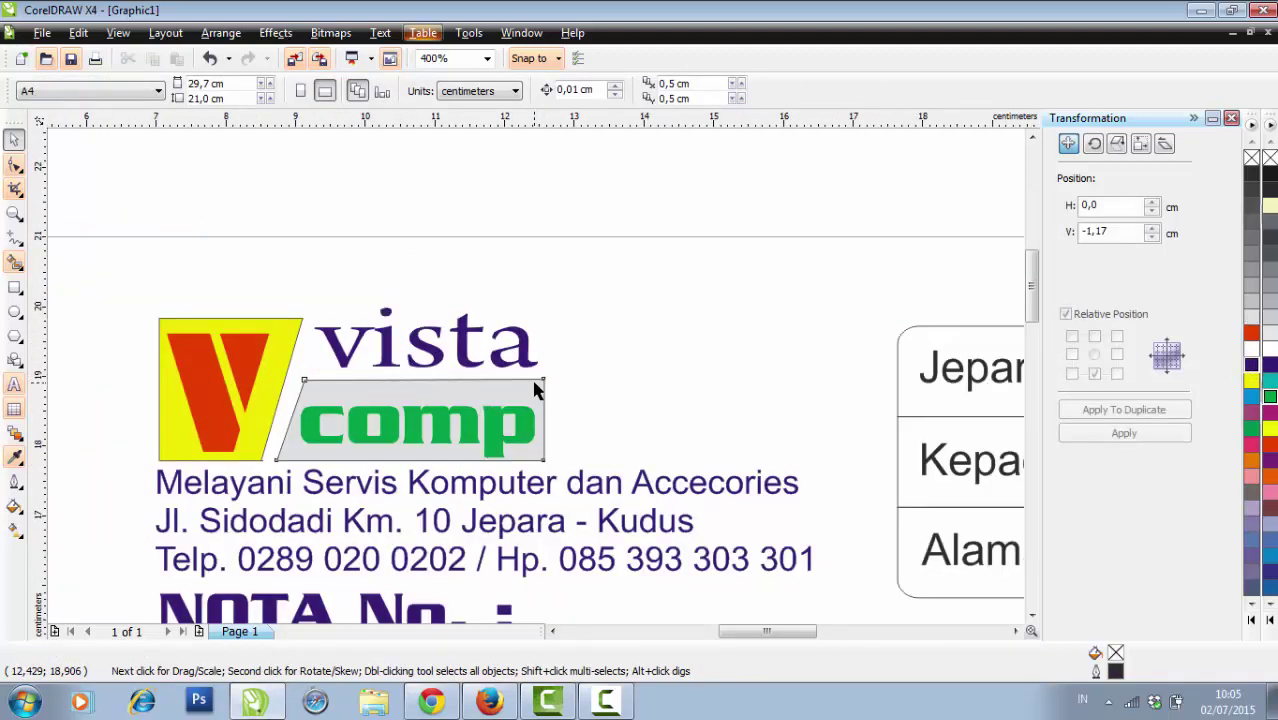
Step: Remove the outlines from the grey piece around "comp" and the yellow piece around the V
click(1250, 162)
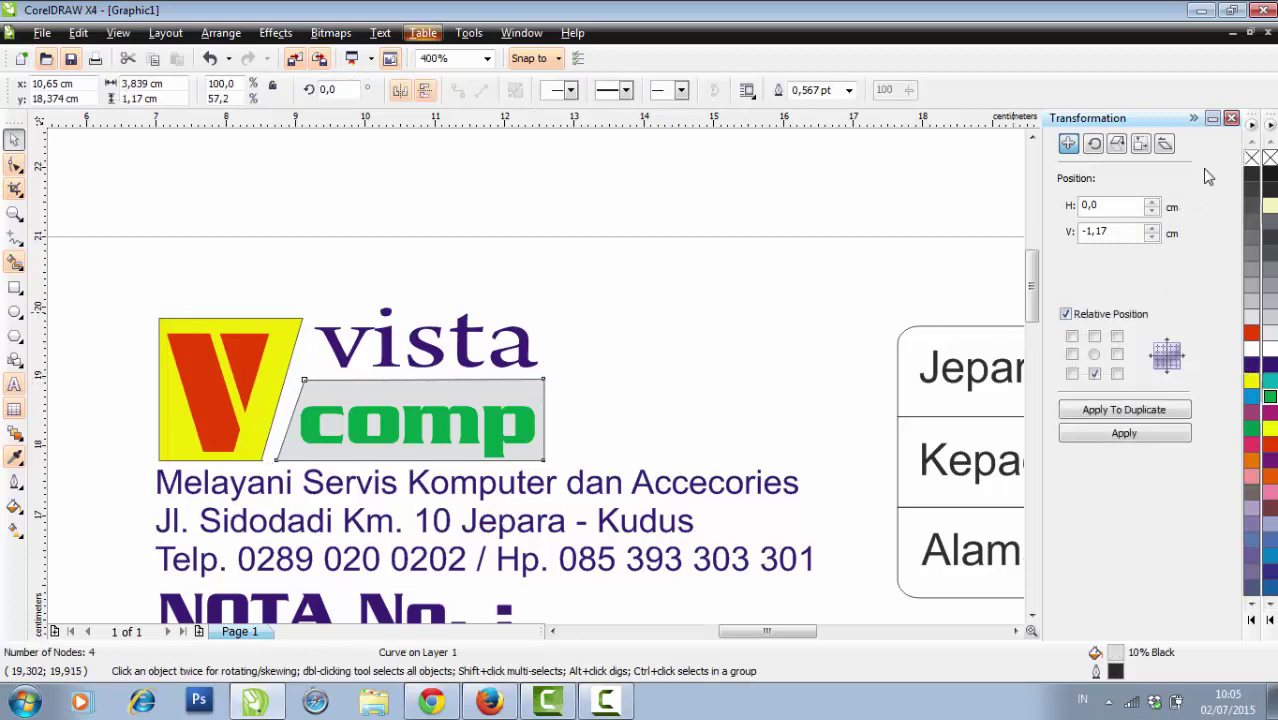
click(741, 192)
key(Tab)
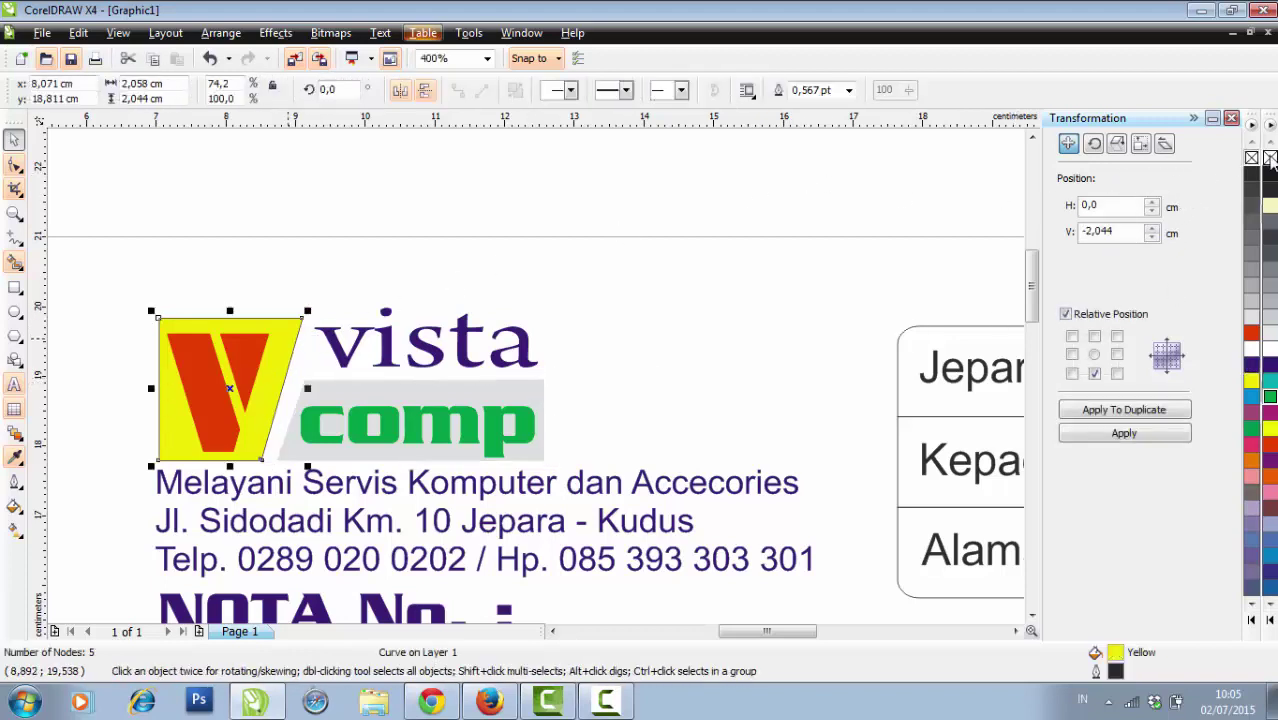
right_click(1252, 158)
click(935, 156)
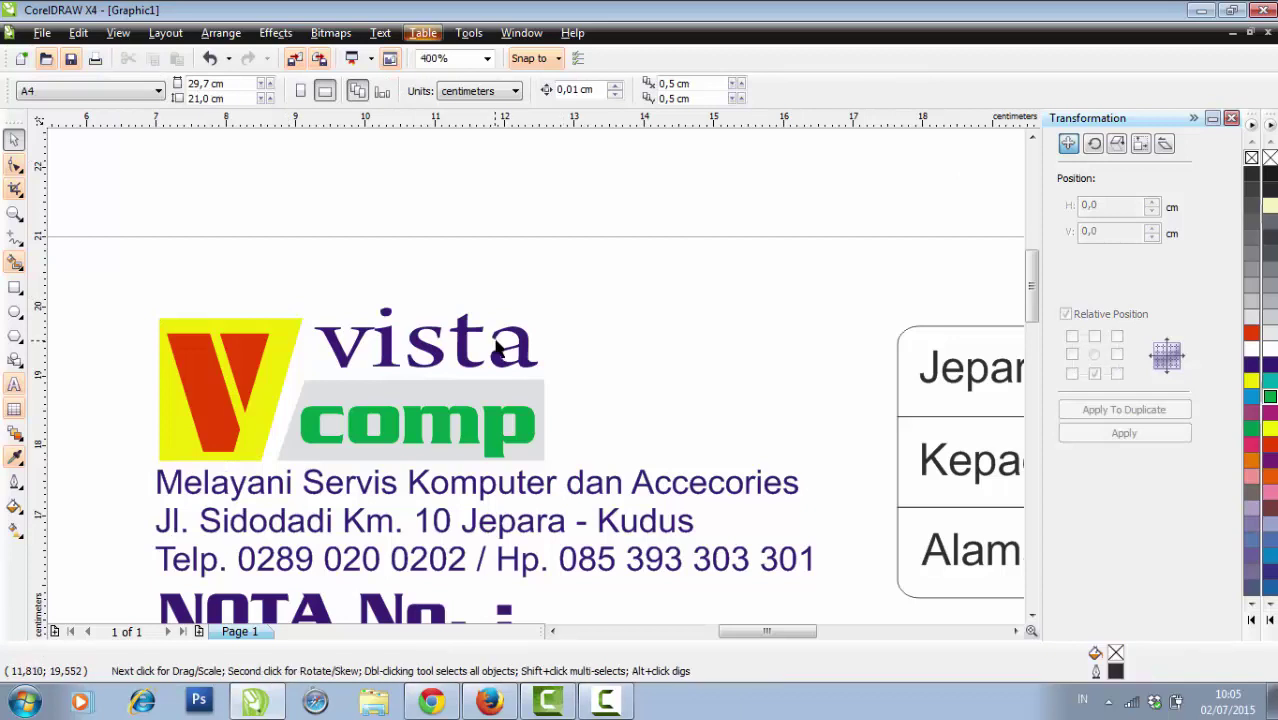
click(512, 353)
click(652, 225)
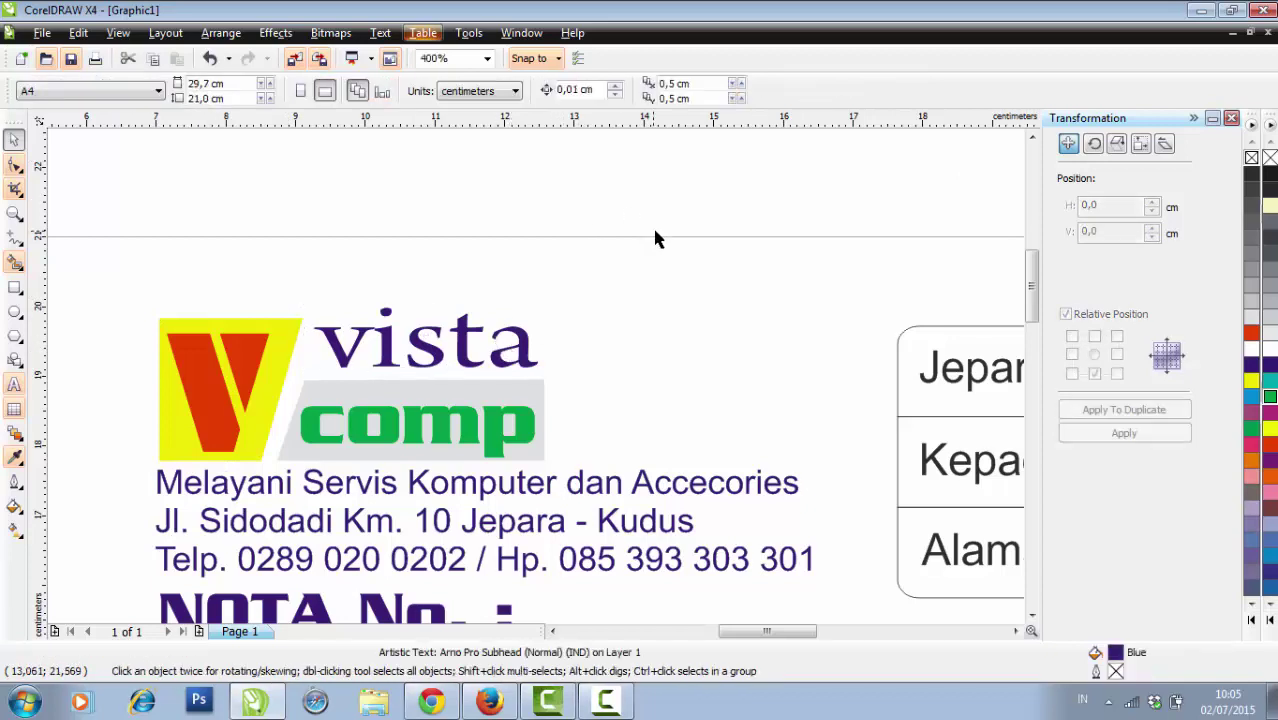
Step: Collapse the Transformation docker and draw a rectangle about 23.6 × 19.7 cm framing the whole note
key(F3)
click(1195, 118)
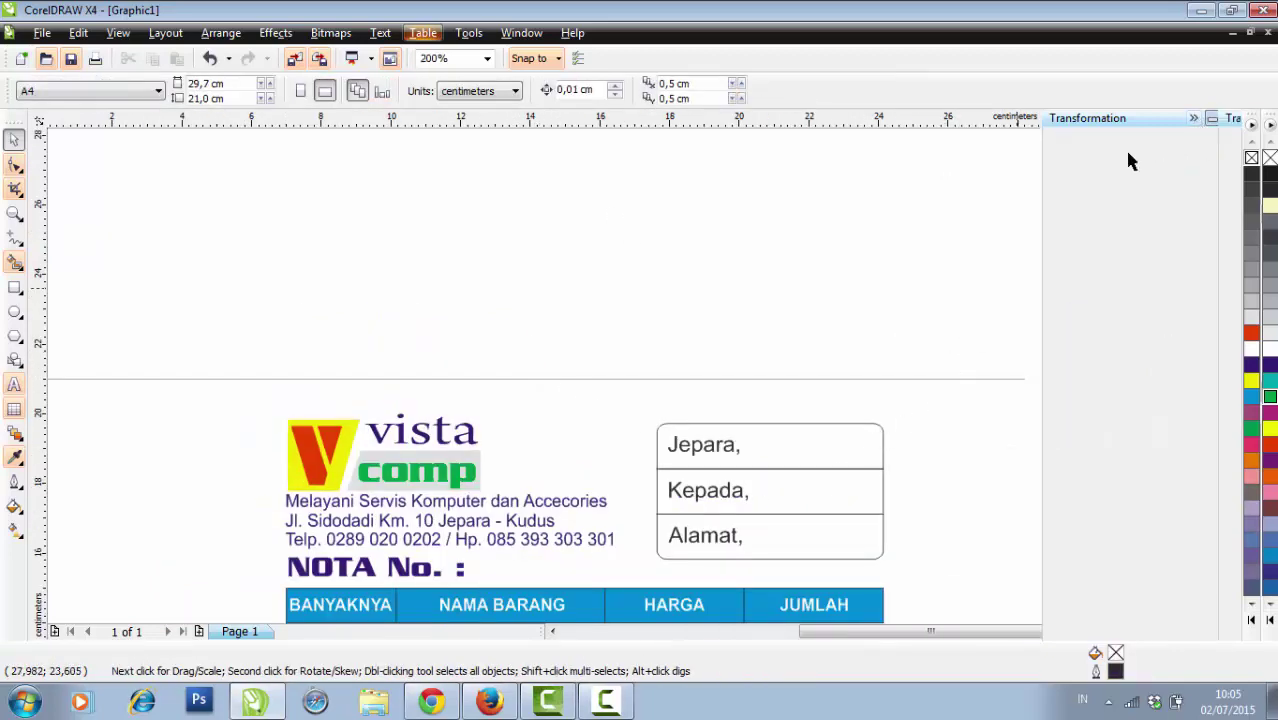
scroll(550, 514, down, 2)
scroll(603, 349, up, 1)
scroll(601, 340, up, 1)
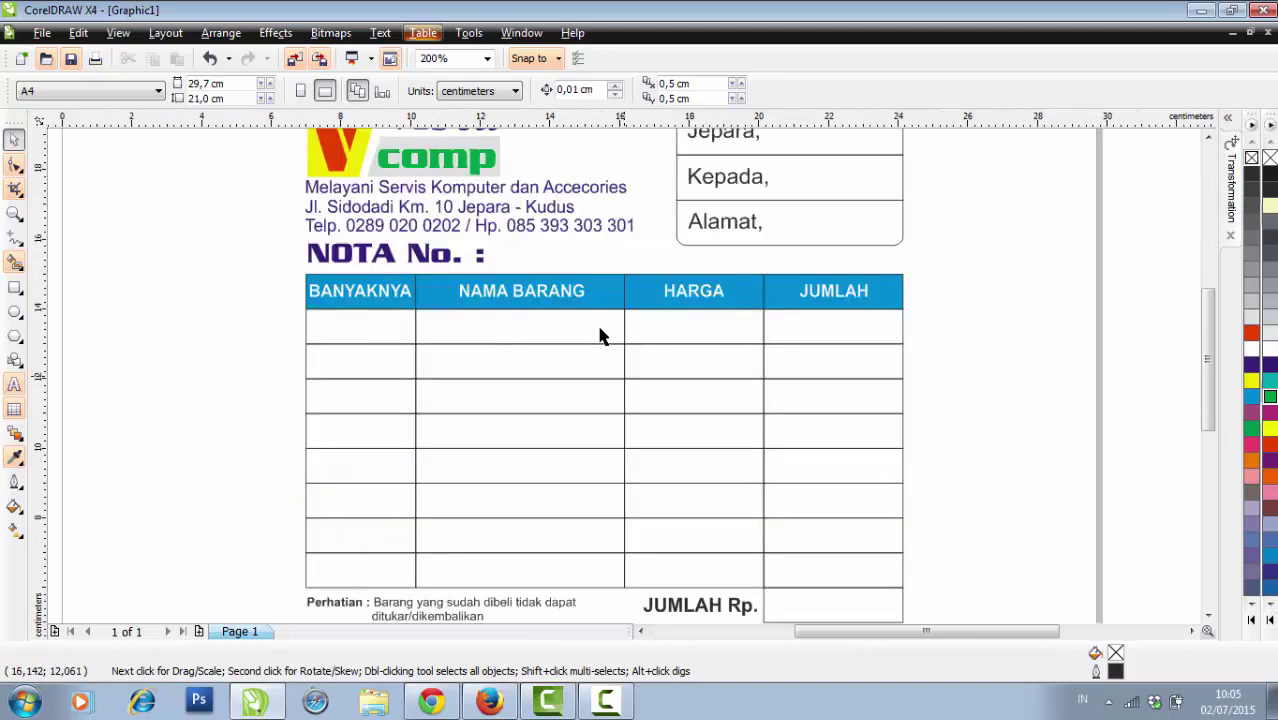
scroll(630, 327, down, 1)
key(F6)
drag(340, 247, 367, 266)
drag(418, 310, 752, 579)
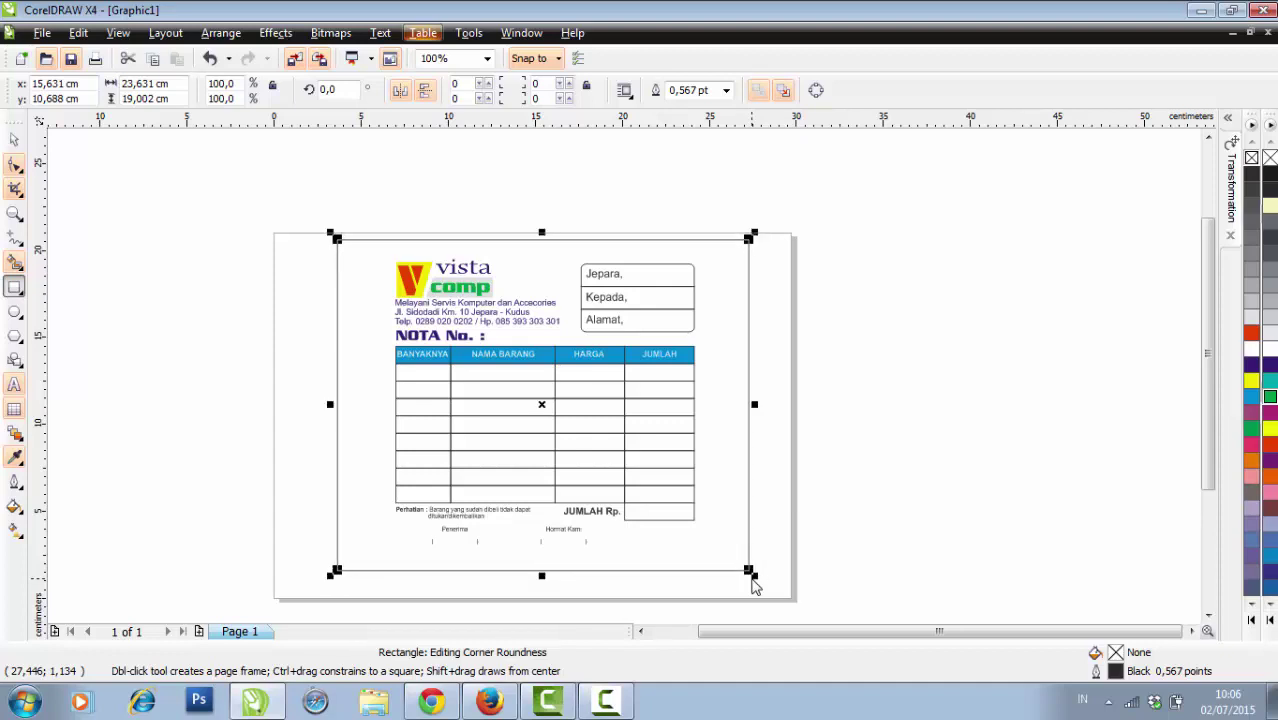
drag(542, 577, 542, 589)
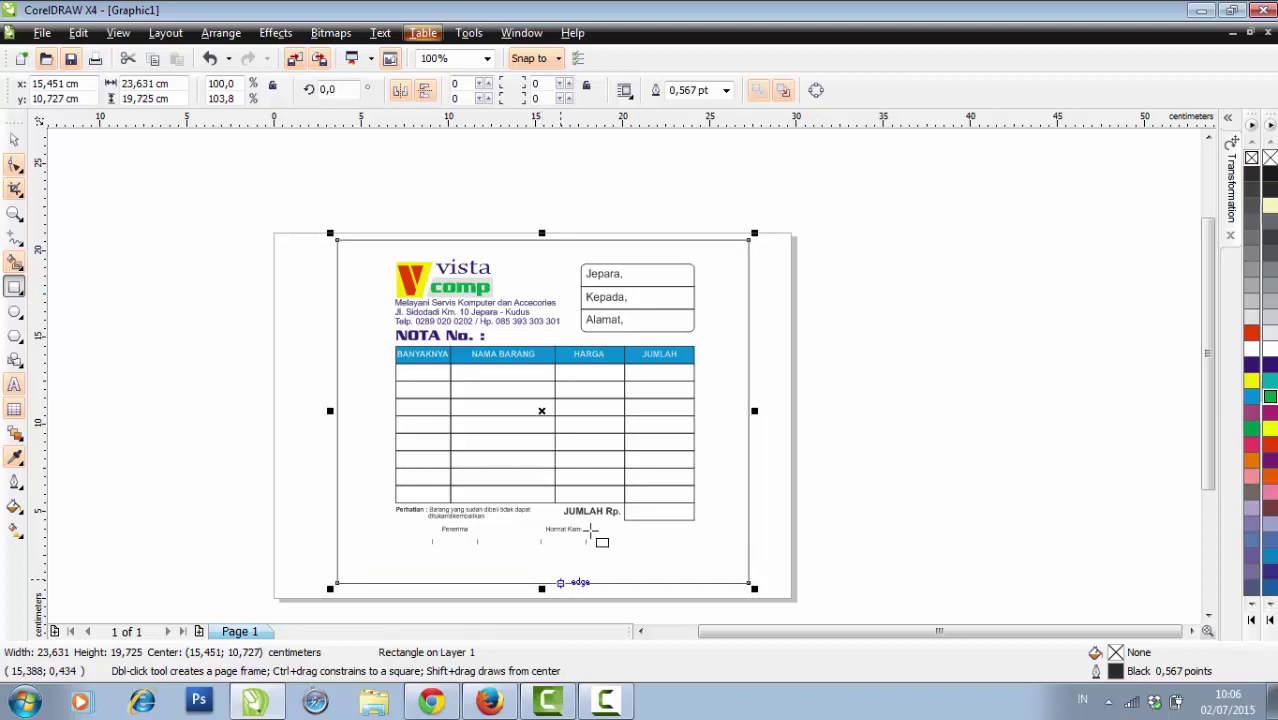
Step: Draw a closed six-node Bezier shape about 34.8 × 13.8 cm across the upper part of the note, extending beyond the page edges
click(10, 140)
key(F5)
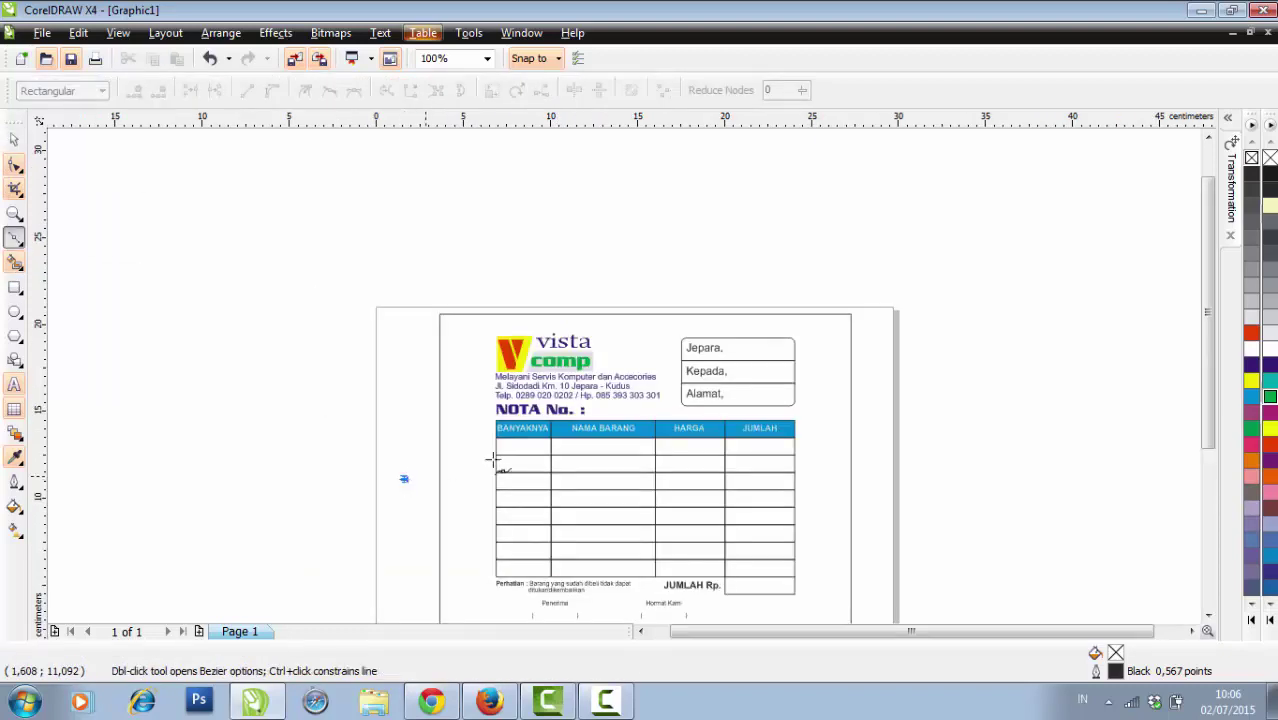
click(634, 355)
click(970, 425)
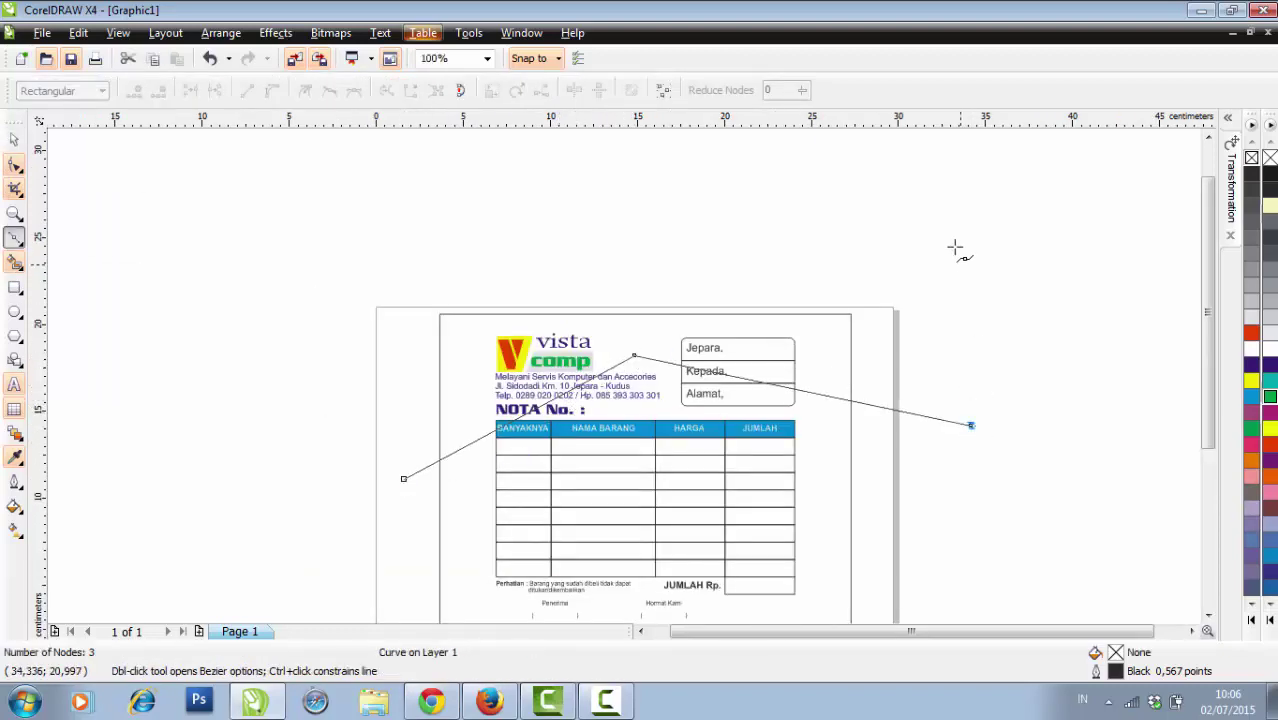
click(955, 243)
click(484, 239)
click(364, 386)
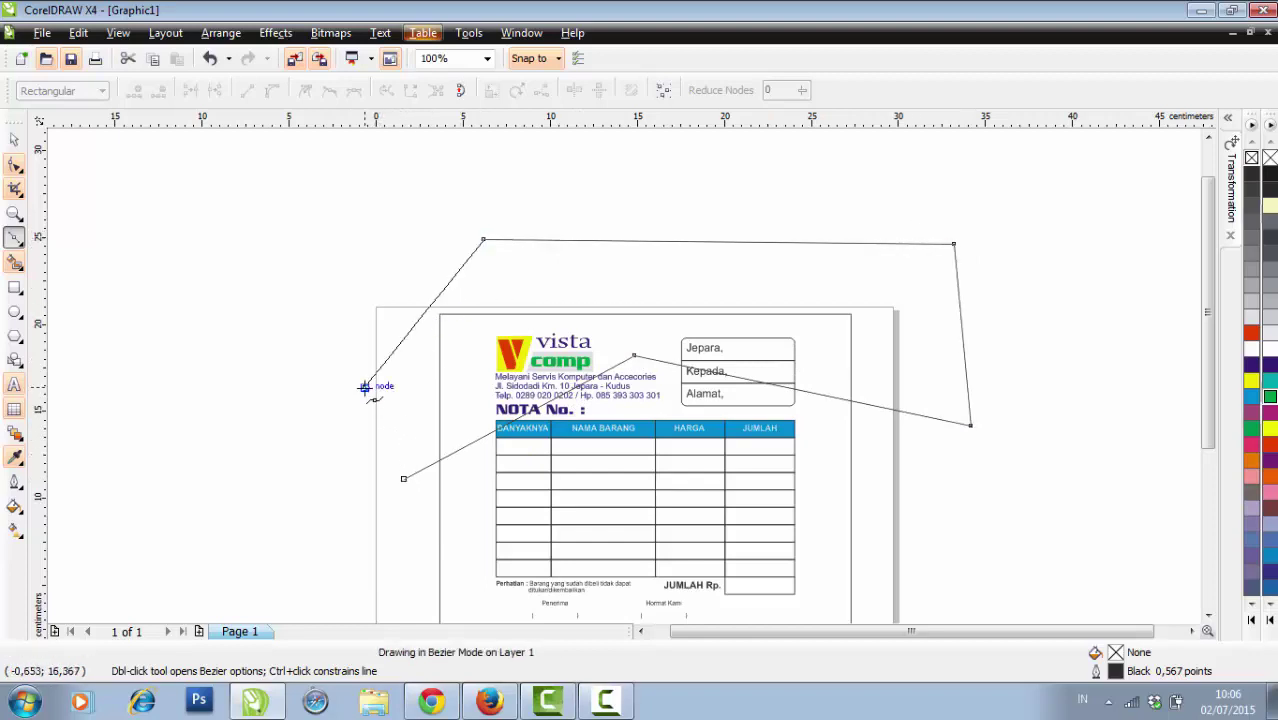
click(404, 479)
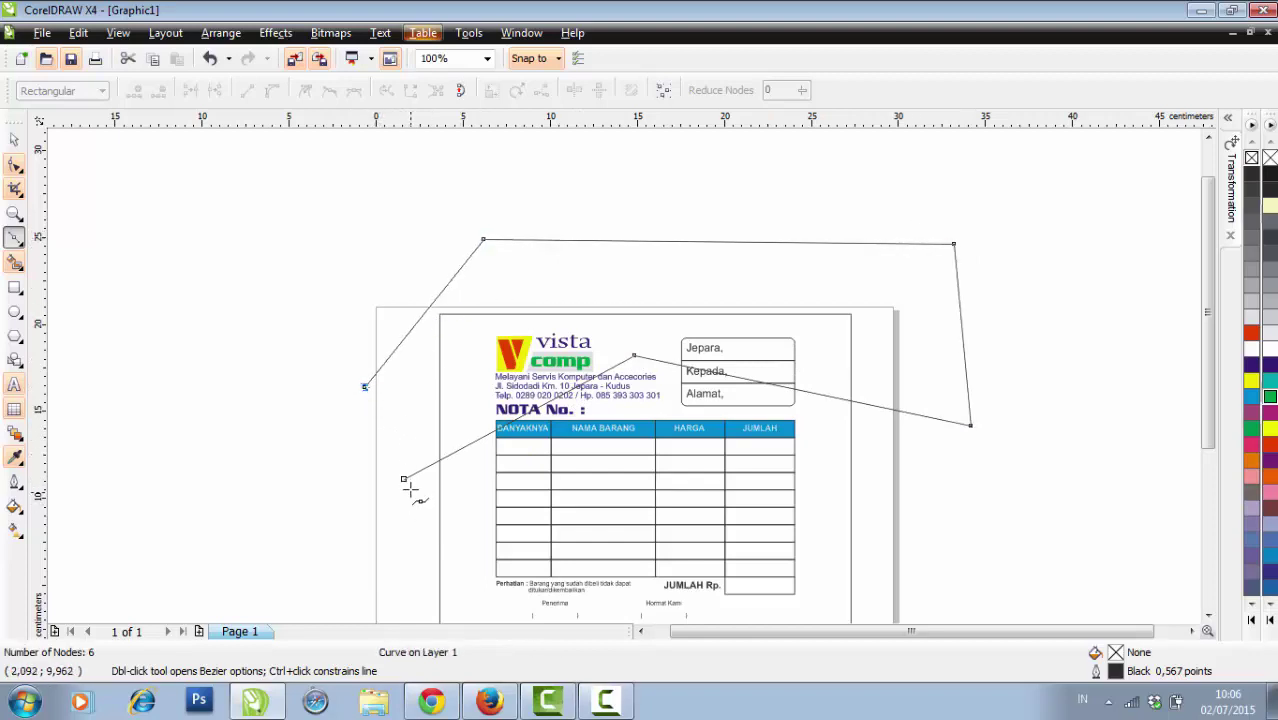
click(15, 140)
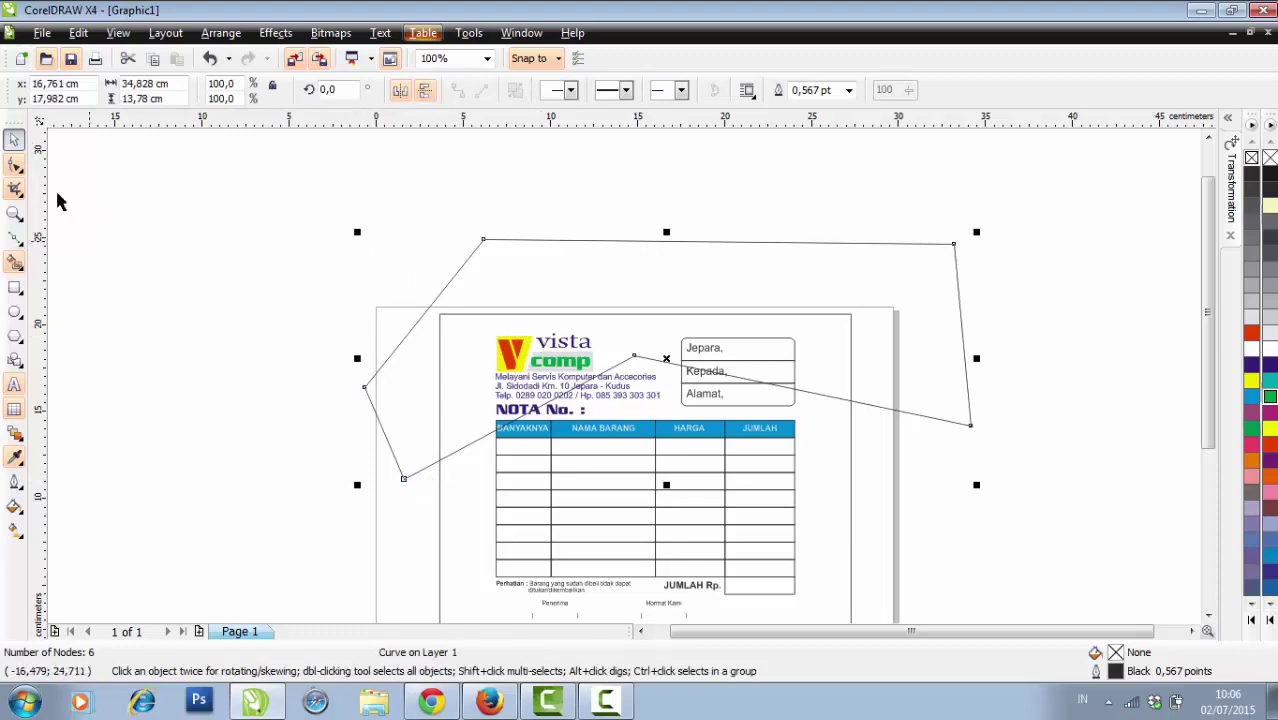
Step: Convert the shape's lower segment crossing the company header to a curve and bend it upward into an arch
click(15, 164)
scroll(628, 267, up, 1)
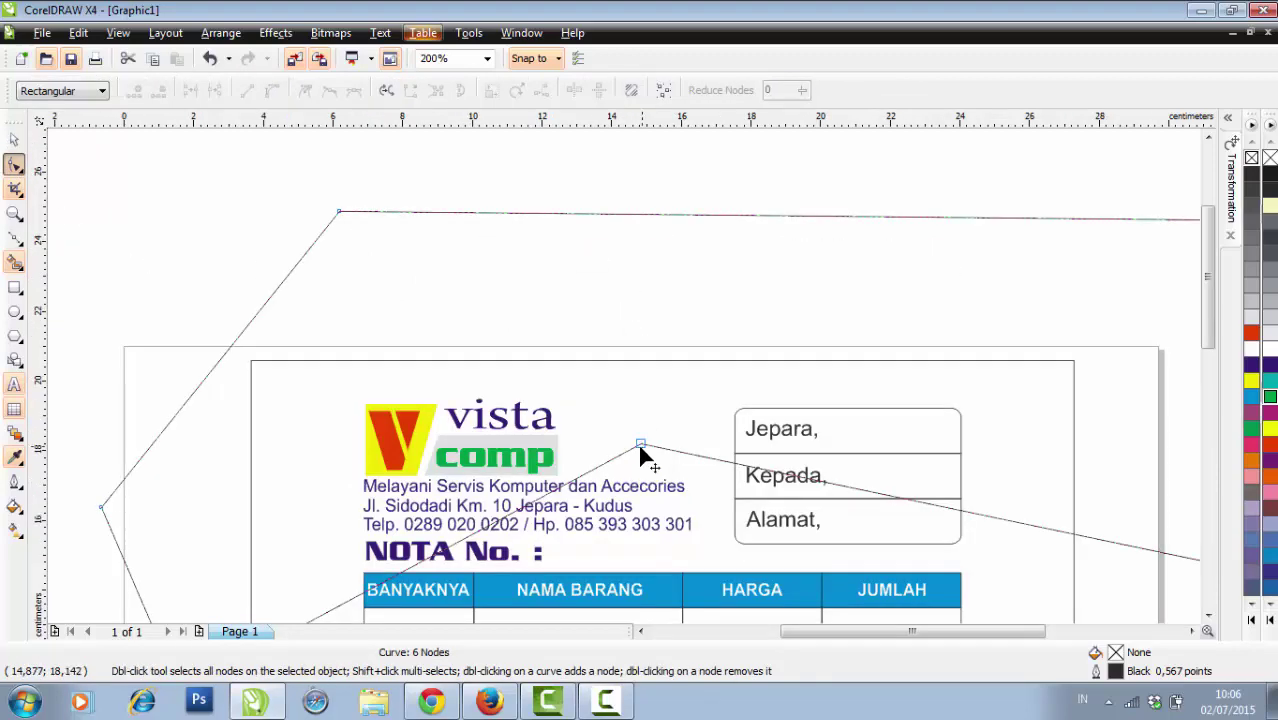
key(F3)
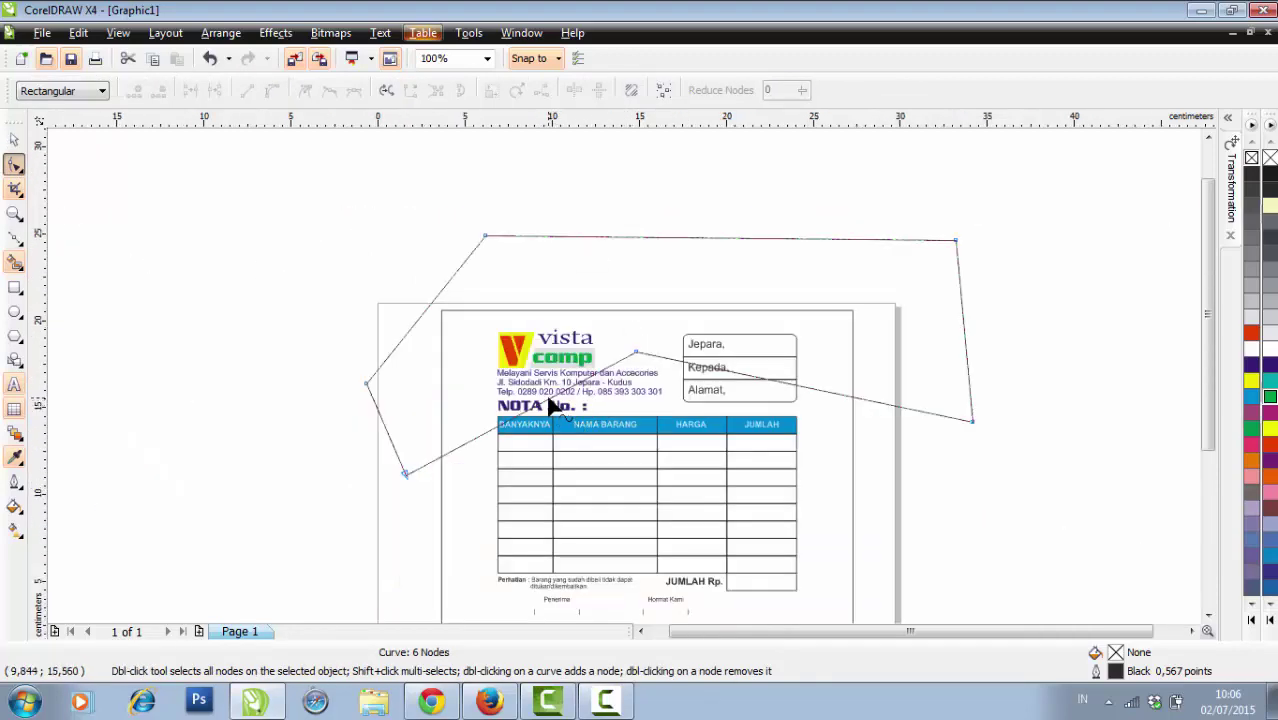
scroll(548, 406, up, 2)
click(607, 389)
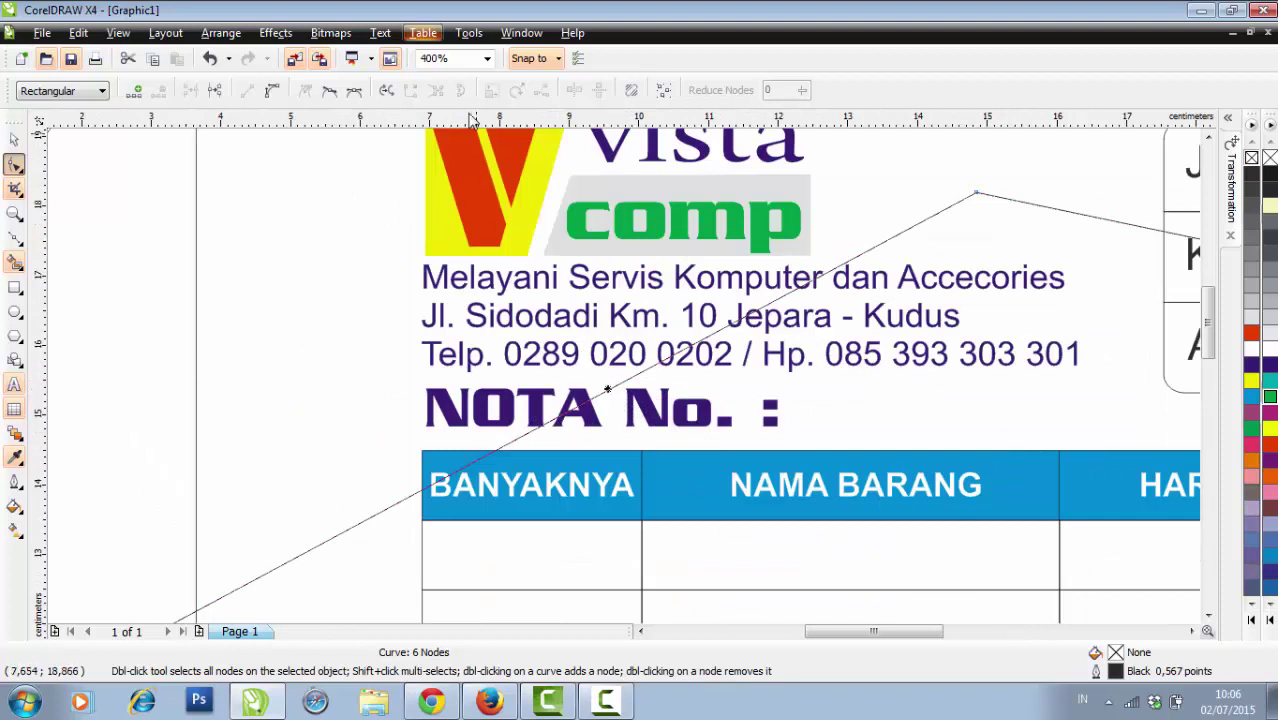
click(276, 94)
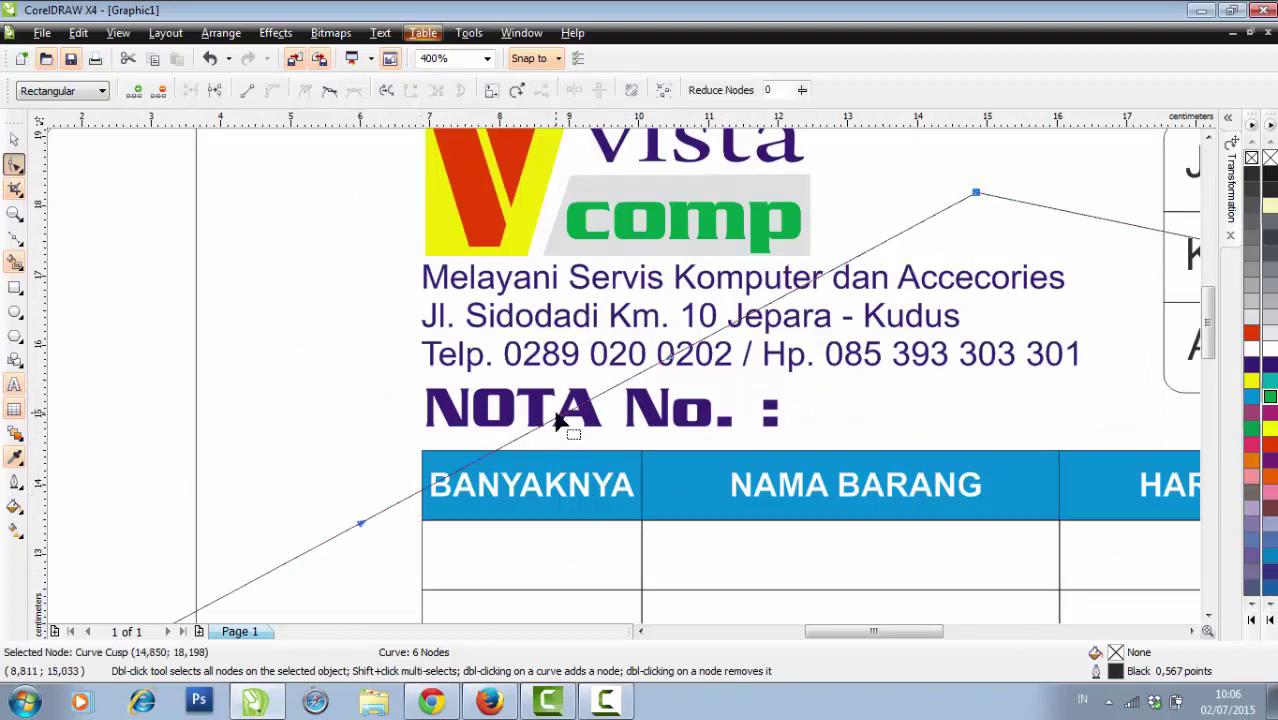
drag(565, 425, 600, 250)
scroll(929, 293, down, 2)
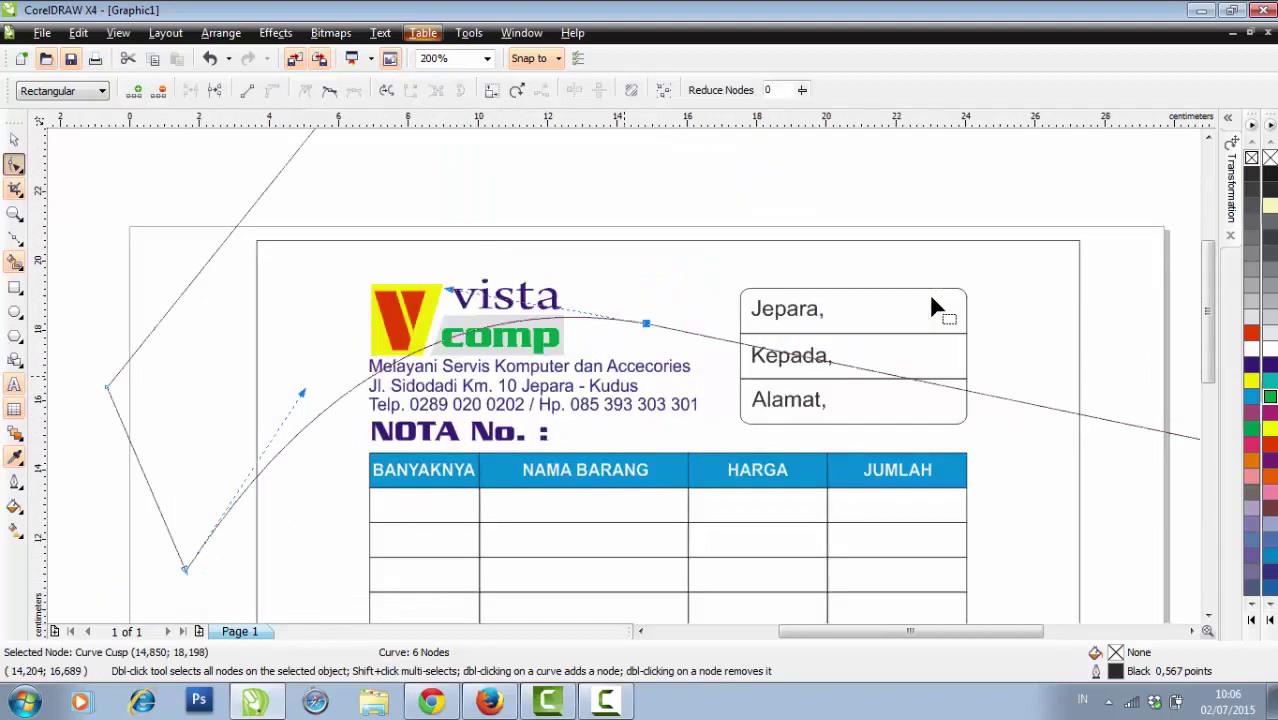
Step: Convert the adjoining lower segment to a curve and delete the middle node to form one smooth wave edge
scroll(630, 385, up, 1)
click(683, 367)
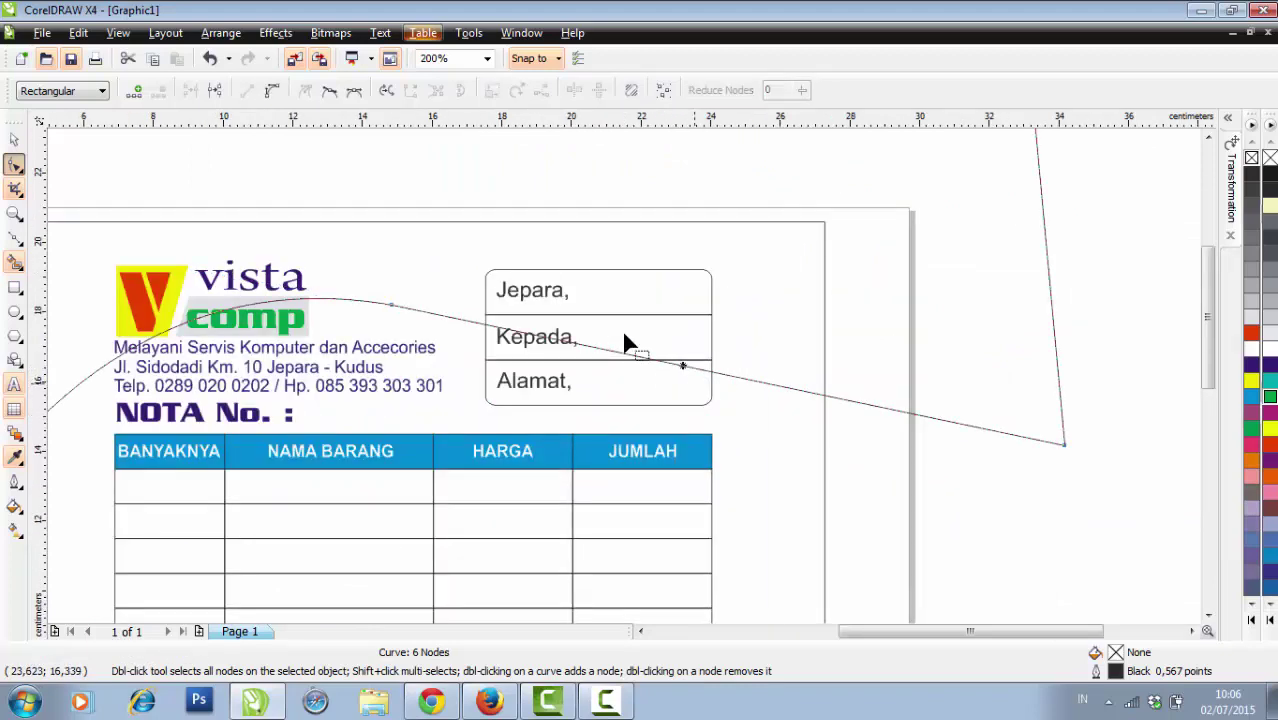
click(272, 90)
drag(685, 371, 389, 297)
key(Delete)
key(F3)
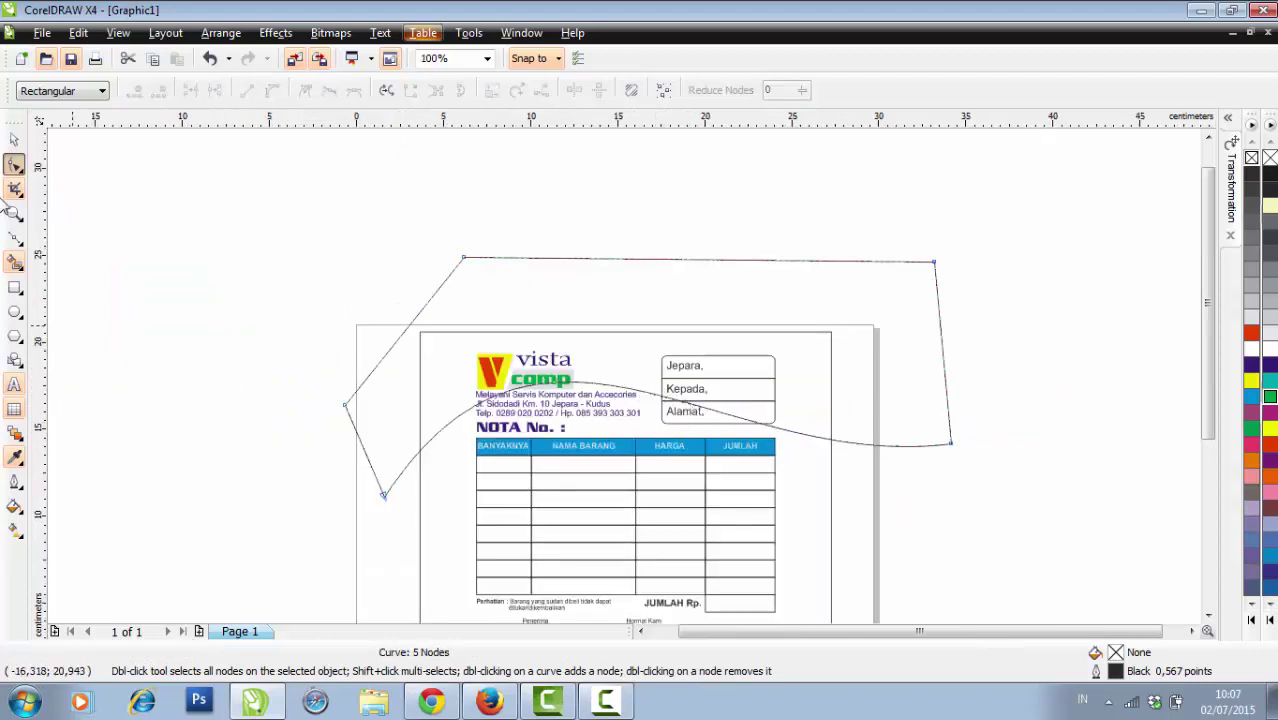
Step: Duplicate the wave shape, mirror the copy vertically, and place it across the lower part of the note
click(12, 141)
click(995, 308)
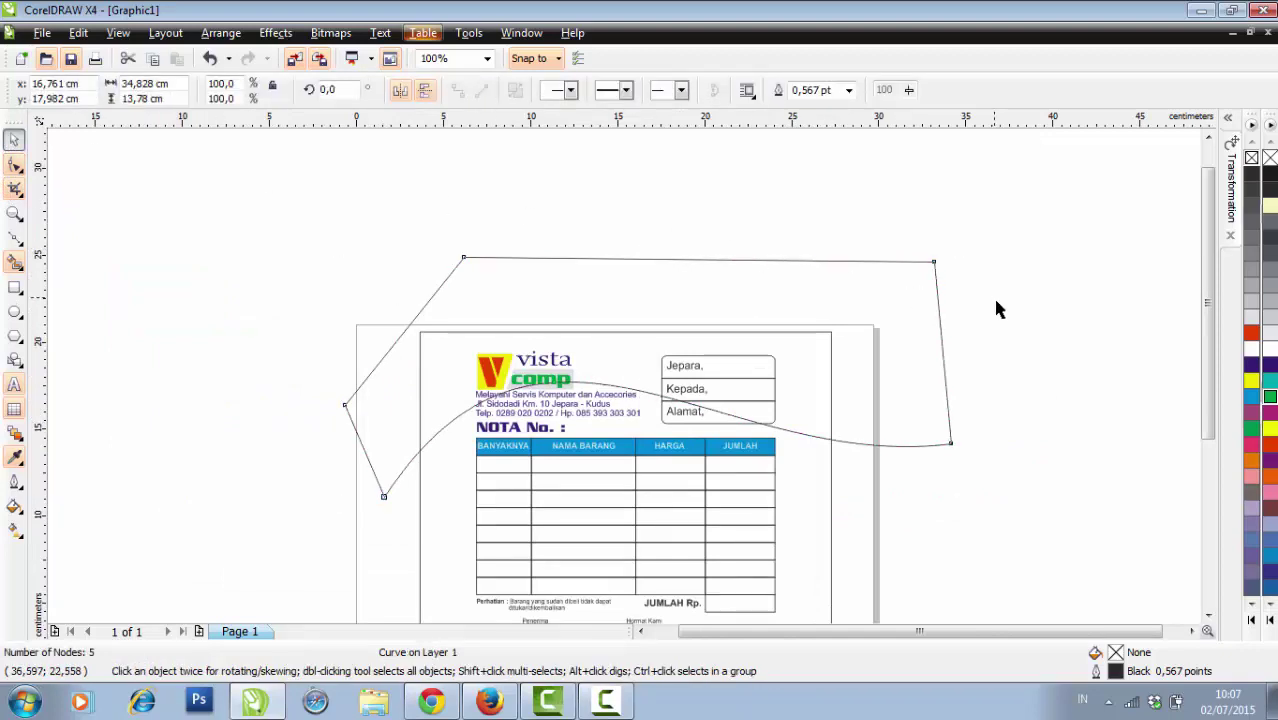
key(F3)
click(615, 393)
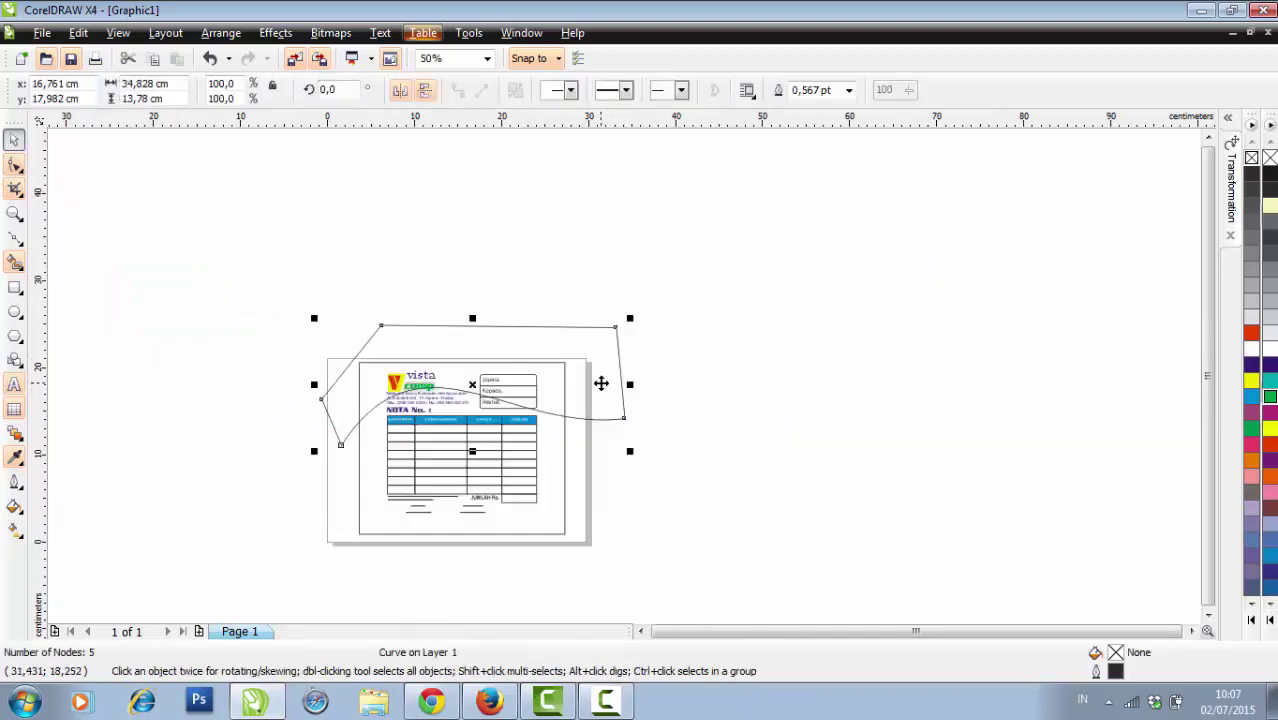
drag(599, 380, 919, 317)
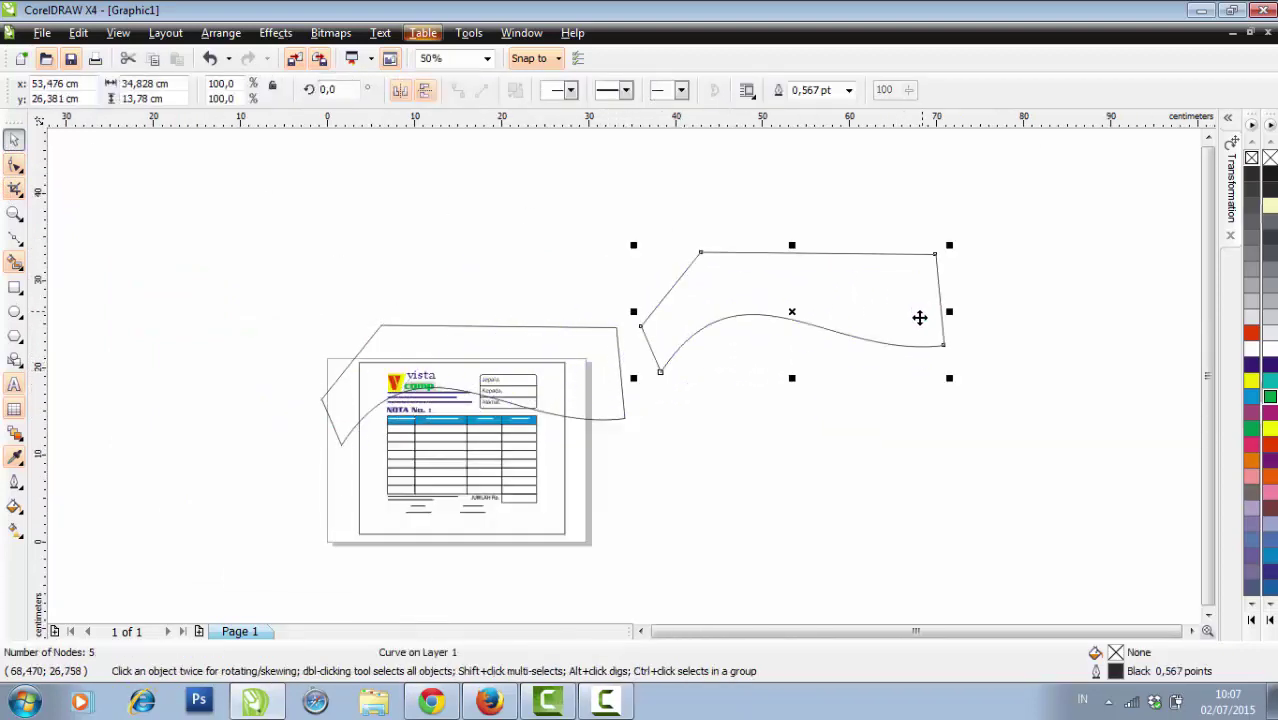
click(428, 96)
drag(861, 373, 536, 561)
scroll(632, 512, up, 1)
scroll(590, 305, down, 1)
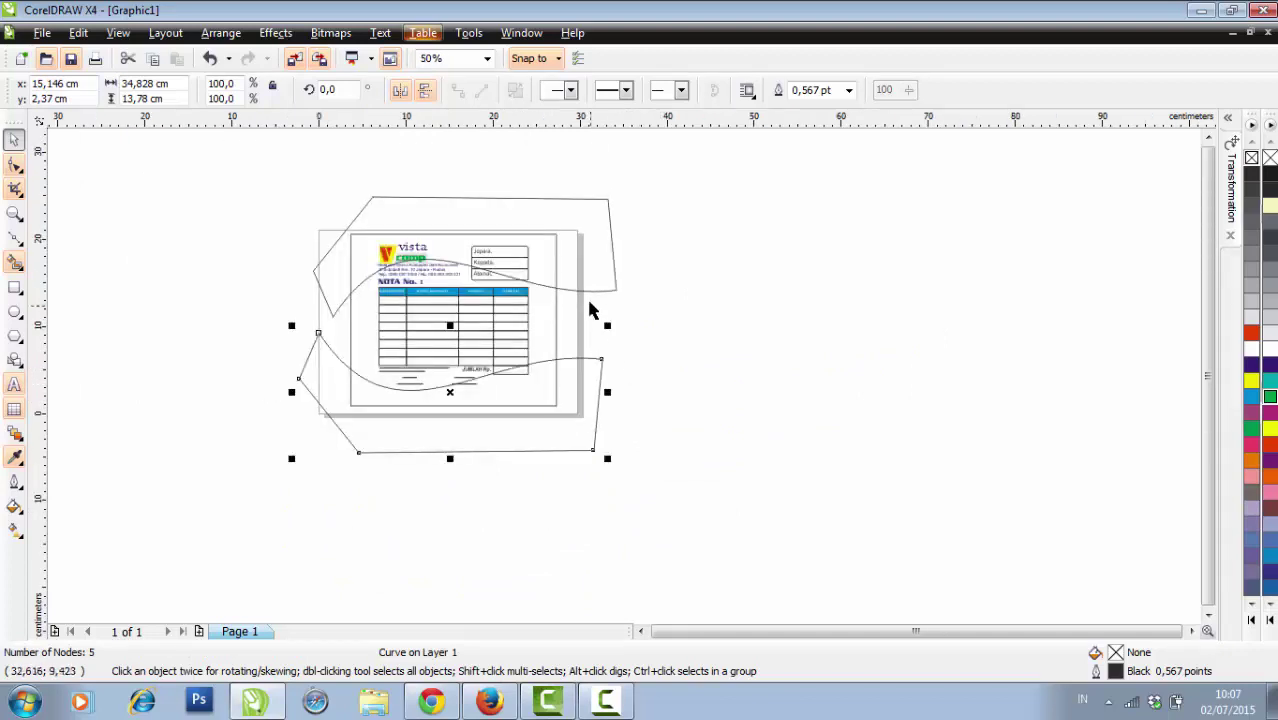
scroll(630, 334, up, 1)
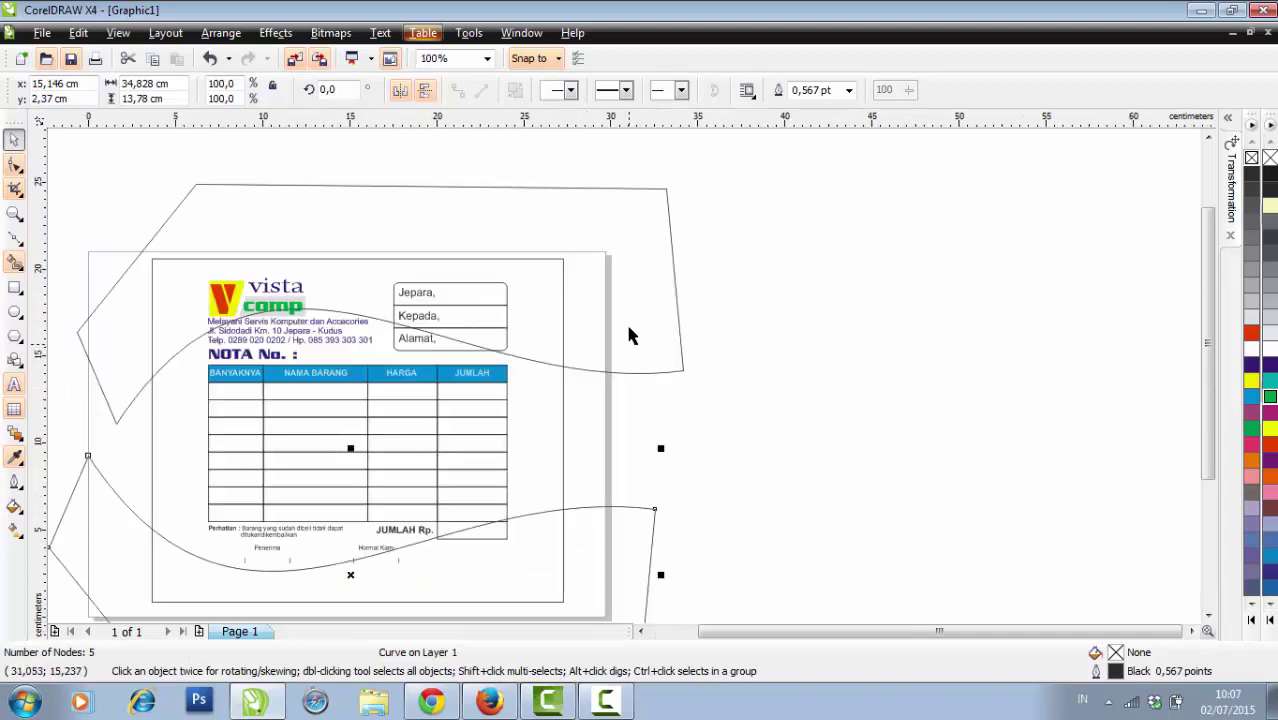
Step: Fill the upper wave shape with light grey C:0 M:0 Y:0 K:5 and remove its outline
click(1255, 322)
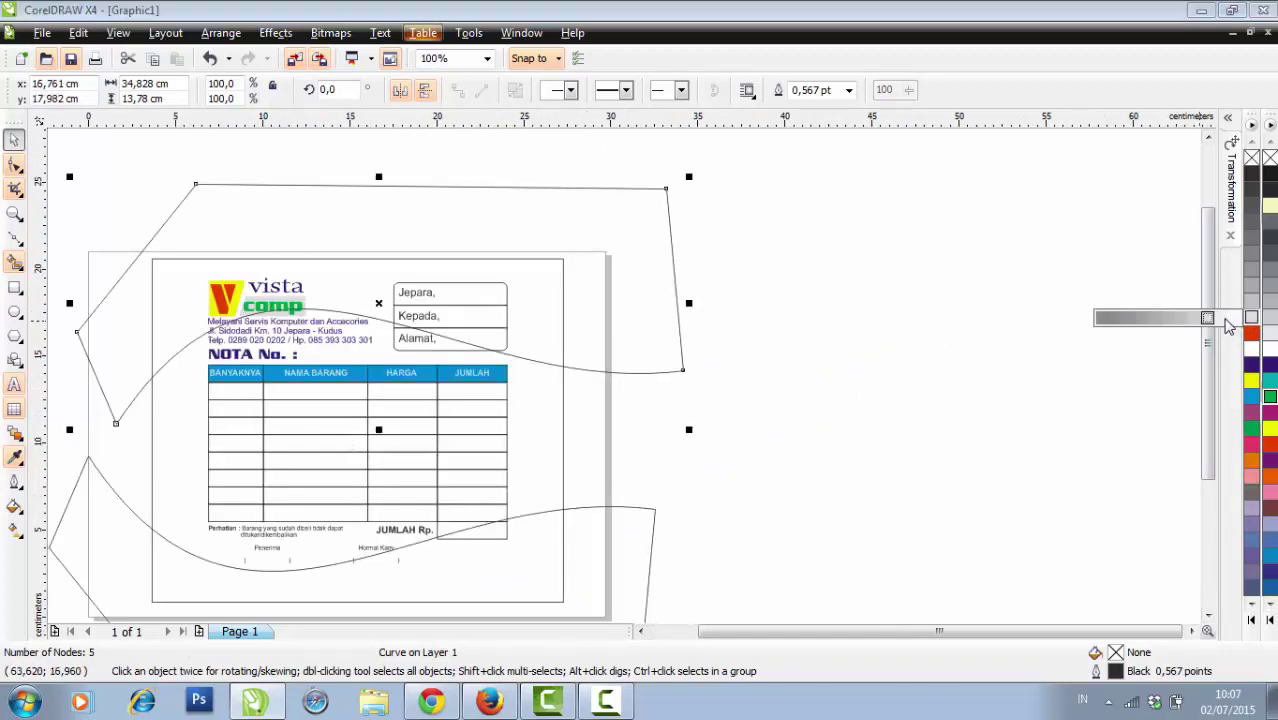
click(1221, 319)
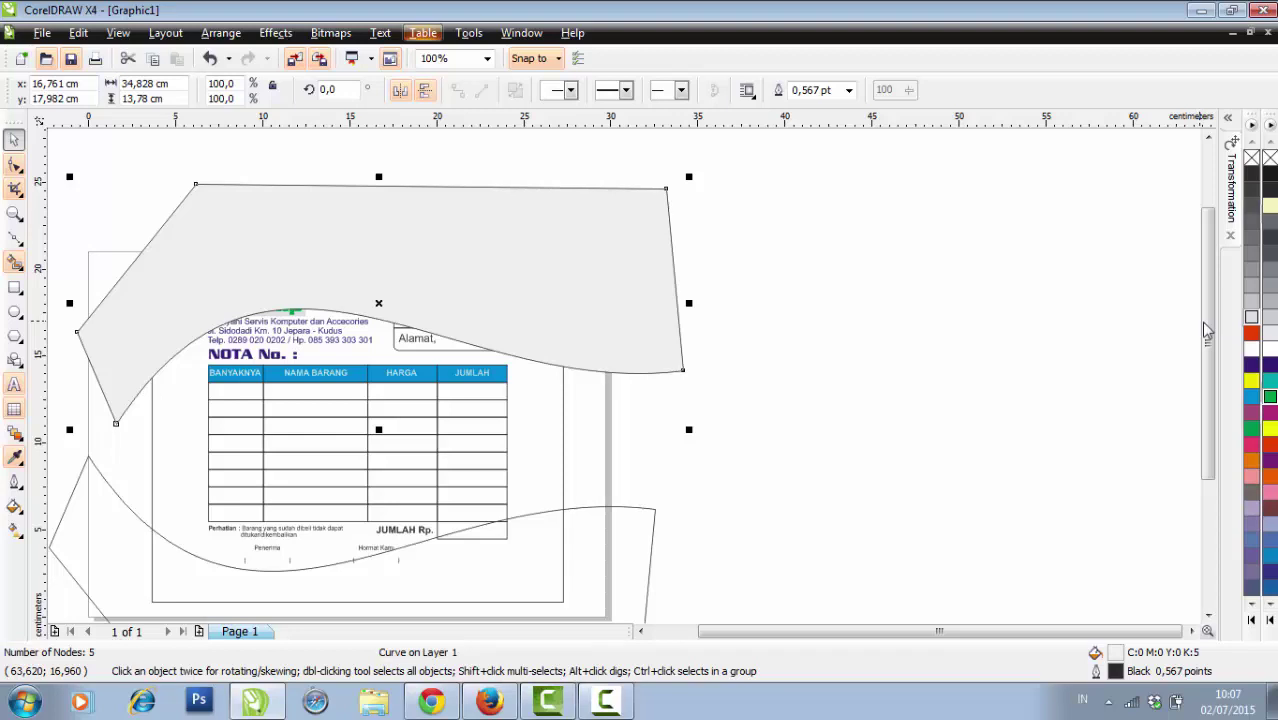
right_click(1251, 158)
click(1047, 277)
Step: Give the lower wave shape the same C:0 M:0 Y:0 K:5 fill and remove its outline
click(619, 557)
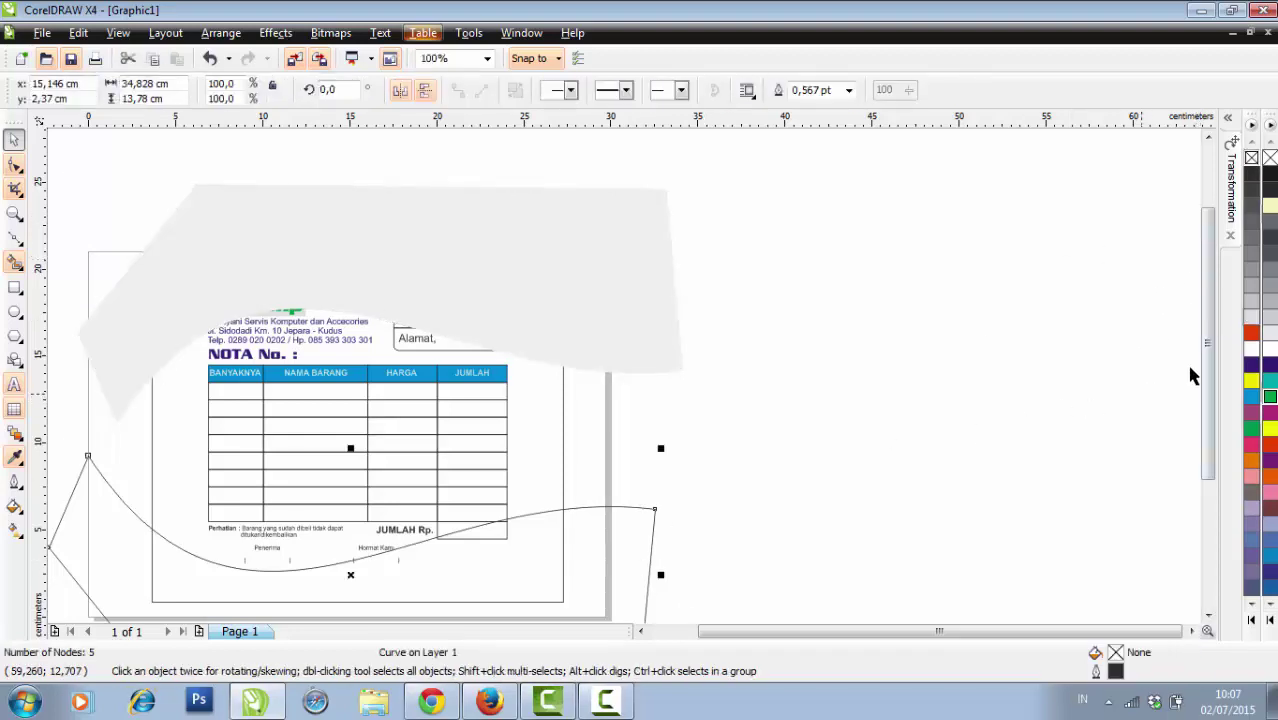
click(1249, 324)
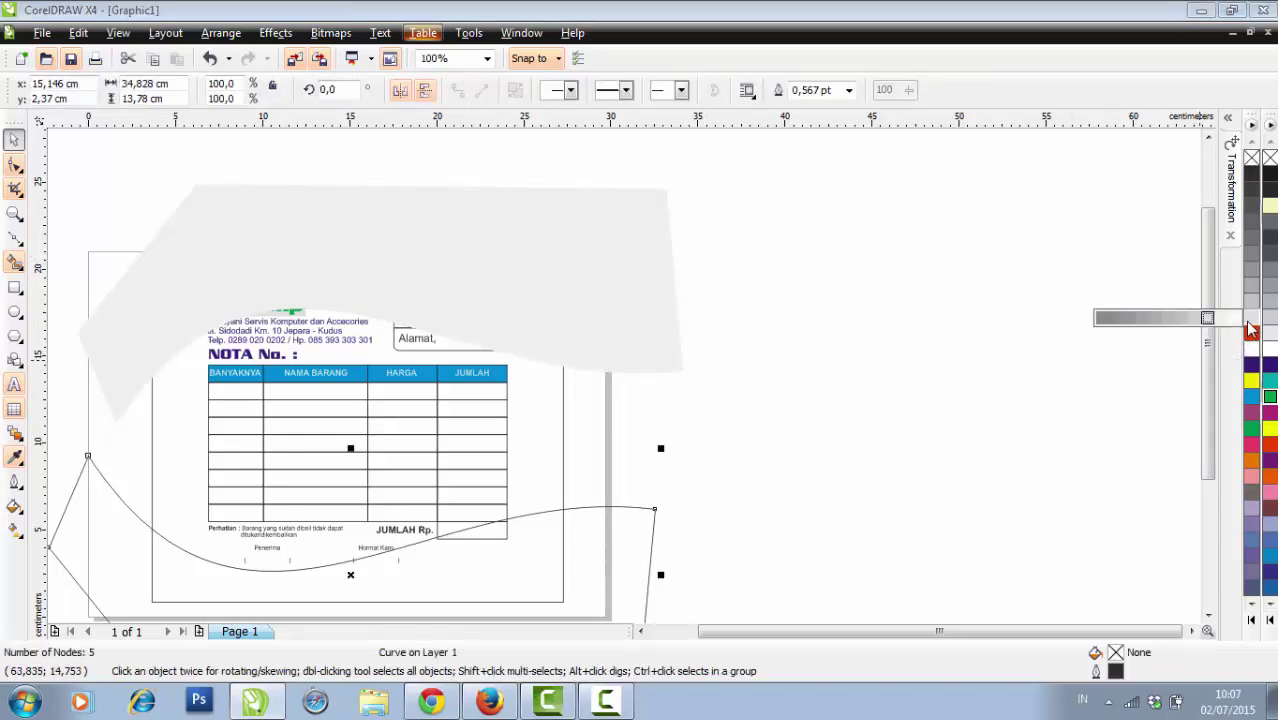
click(1208, 318)
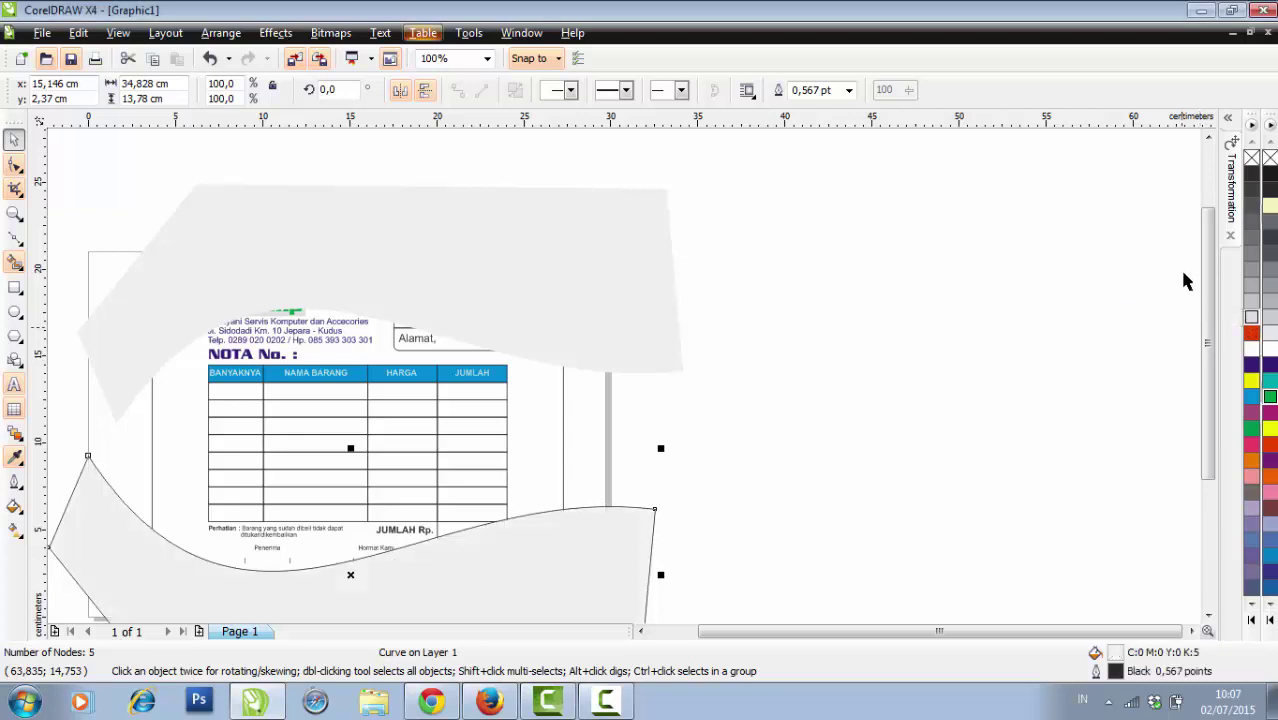
click(745, 342)
Step: Place the lower grey wave shape inside the rectangle frame with PowerClip
scroll(745, 342, down, 2)
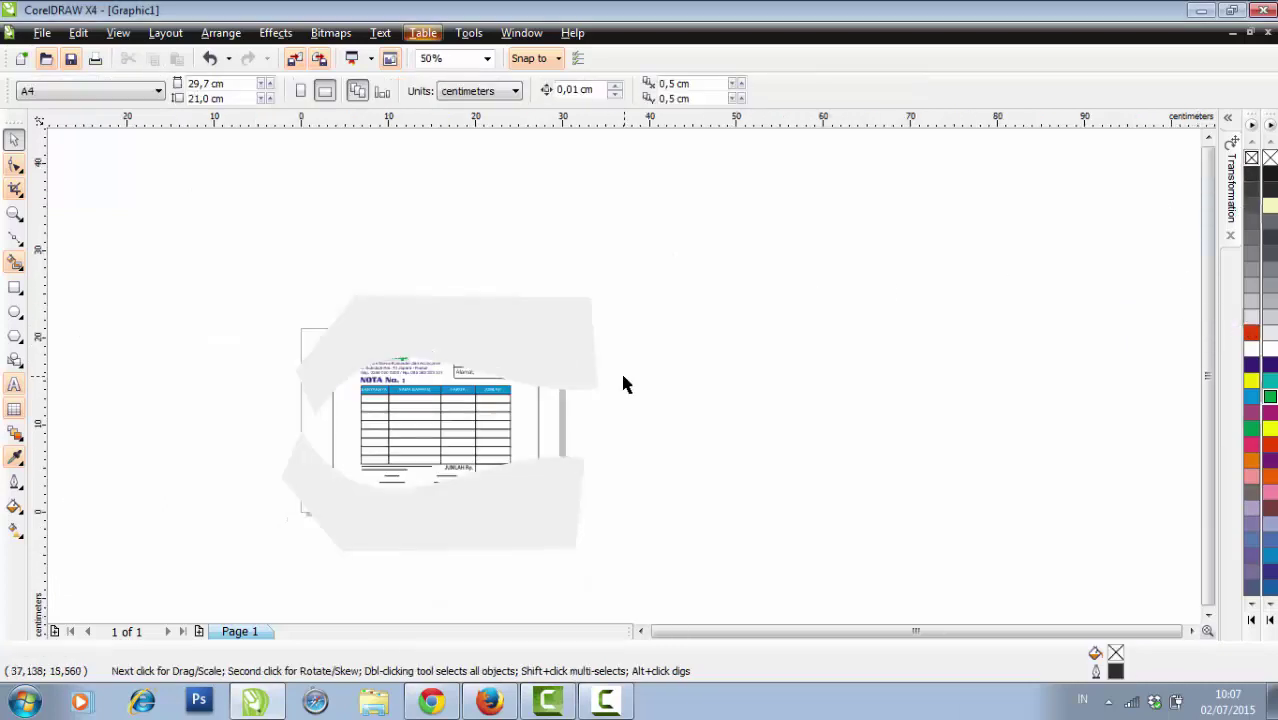
scroll(620, 380, up, 2)
click(605, 519)
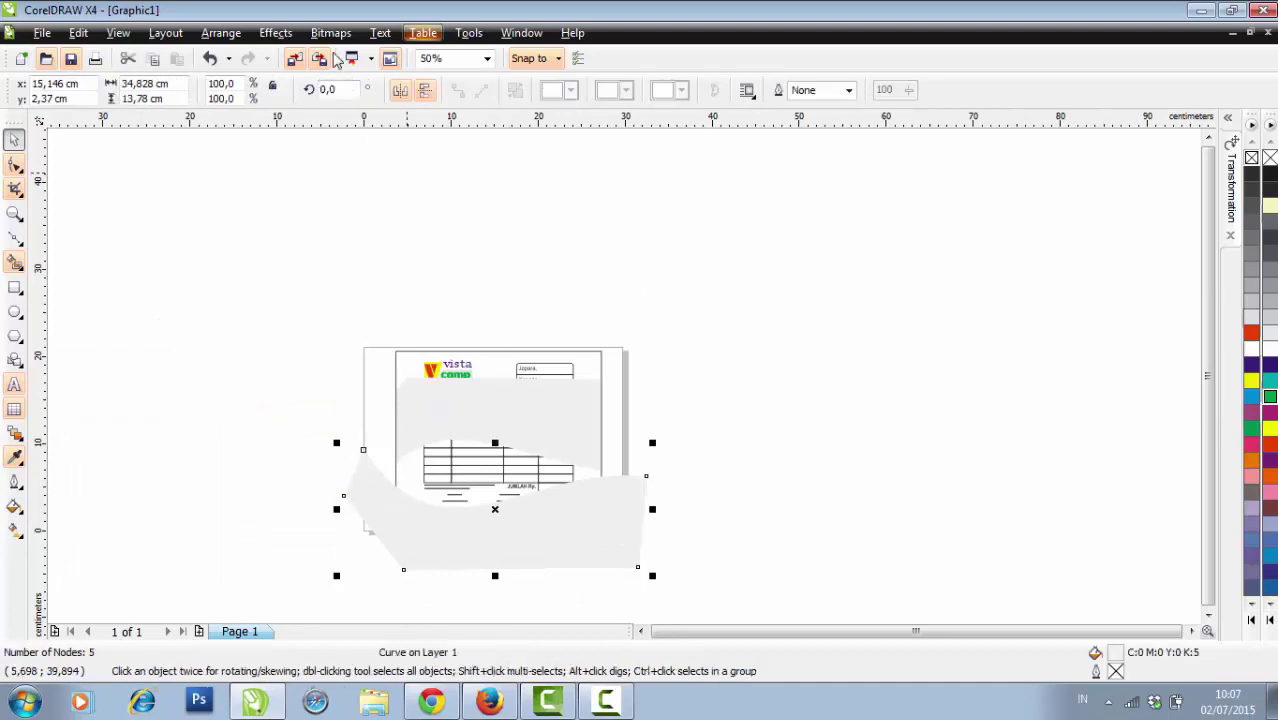
click(275, 33)
mouse_move(355, 318)
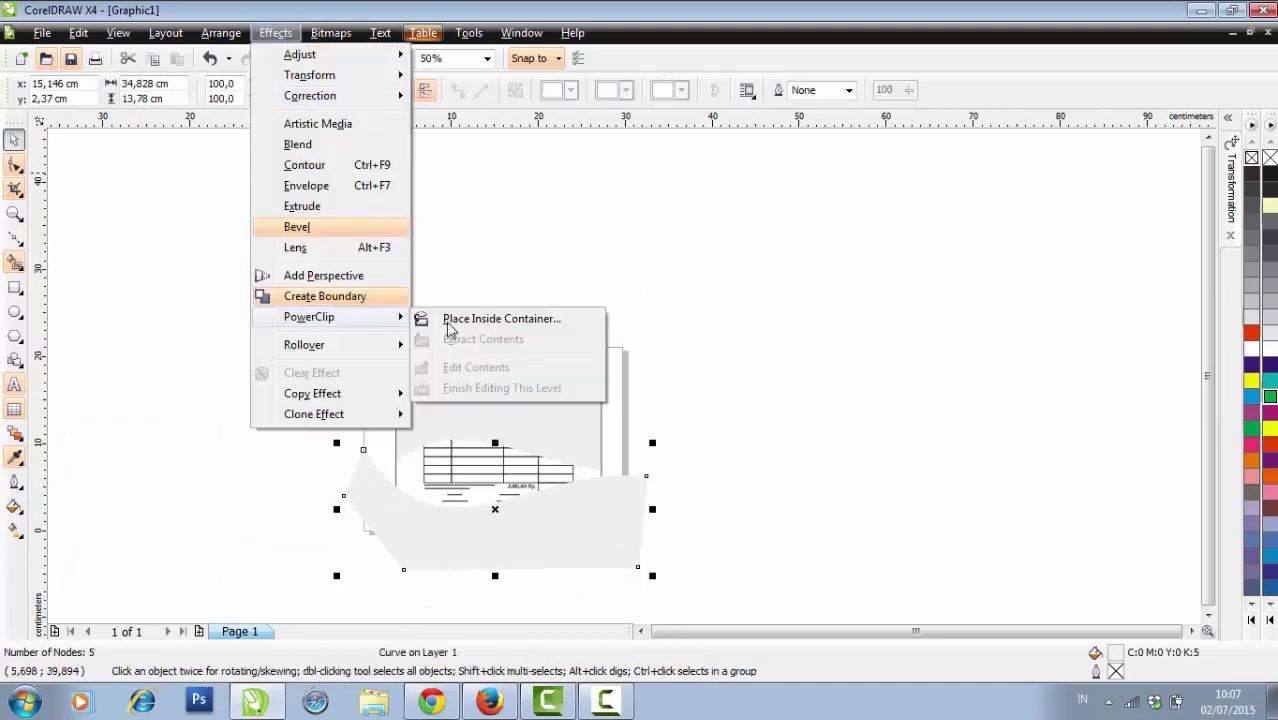
click(455, 317)
click(397, 477)
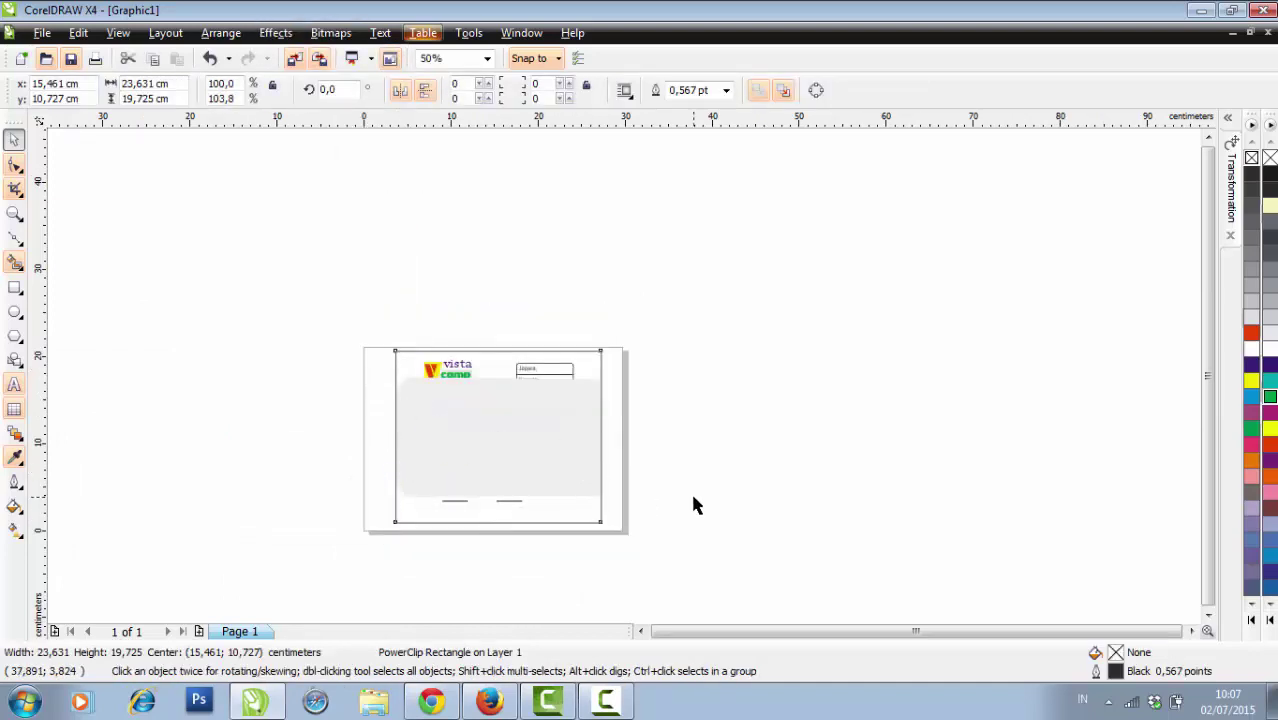
Step: Open the rectangle frame's PowerClip contents for editing and move the upper grey wave up across the frame's upper edge
click(275, 33)
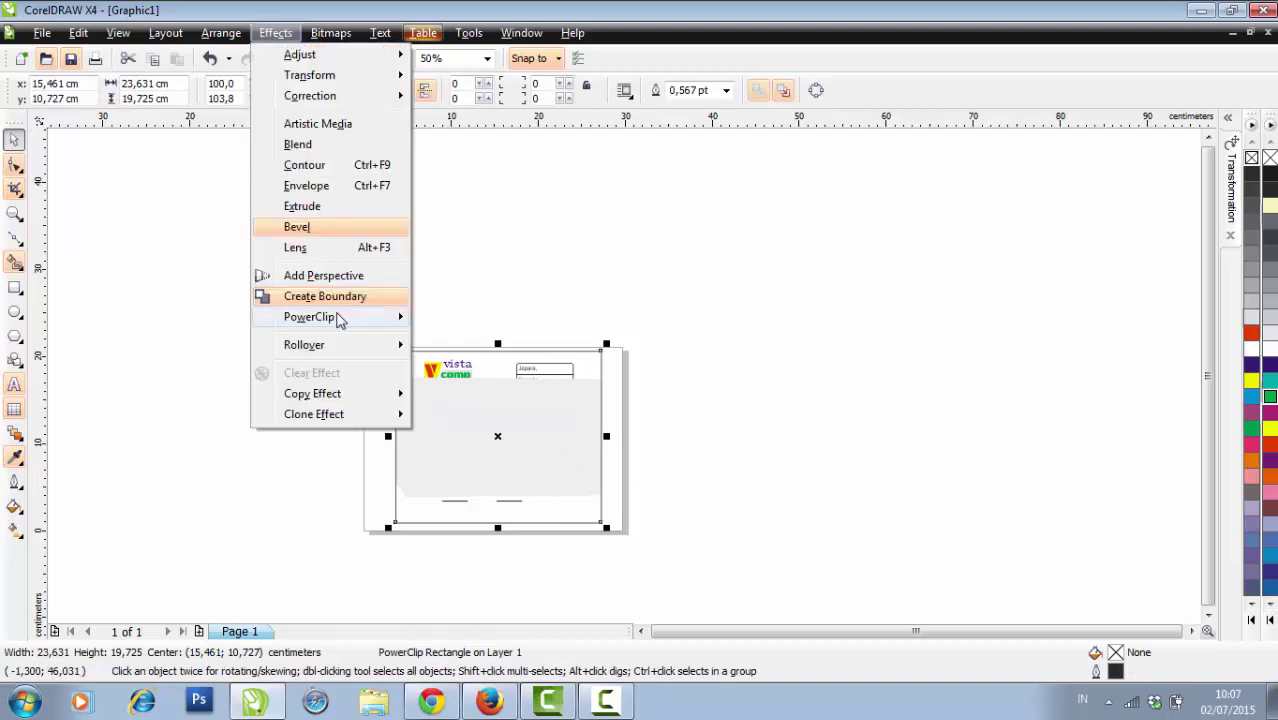
mouse_move(337, 318)
click(495, 366)
scroll(533, 401, up, 2)
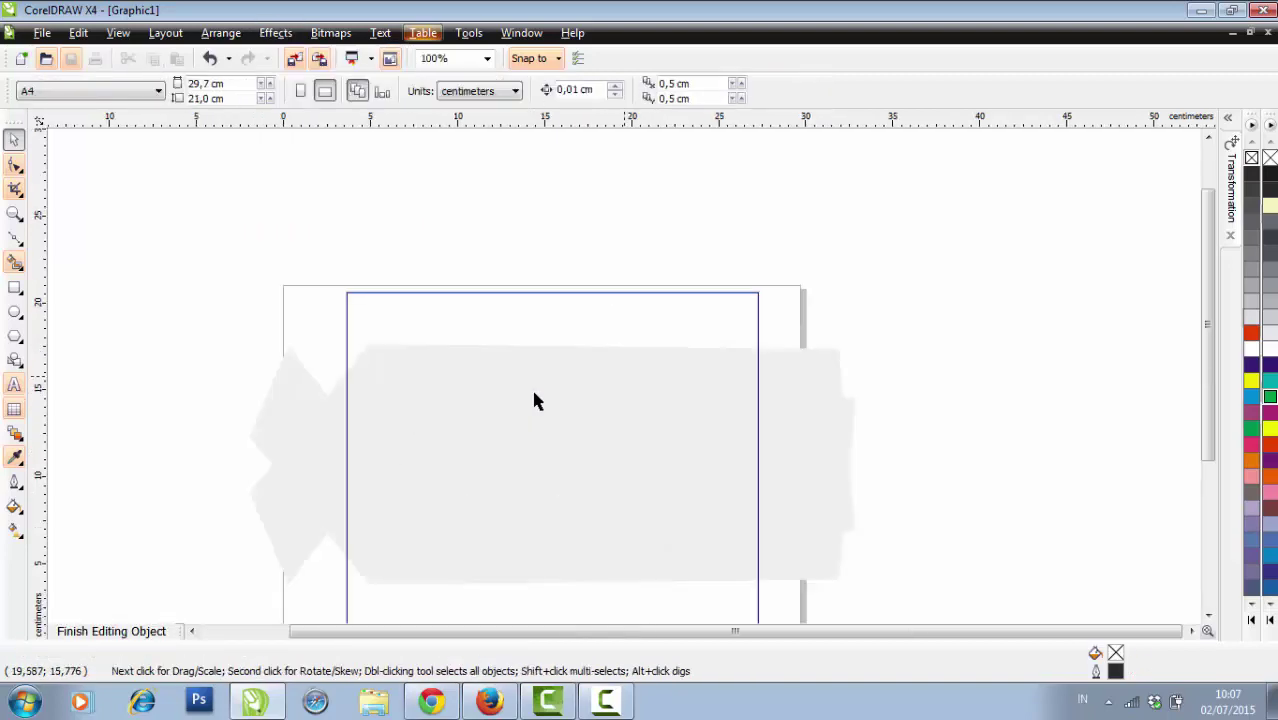
drag(622, 297, 630, 228)
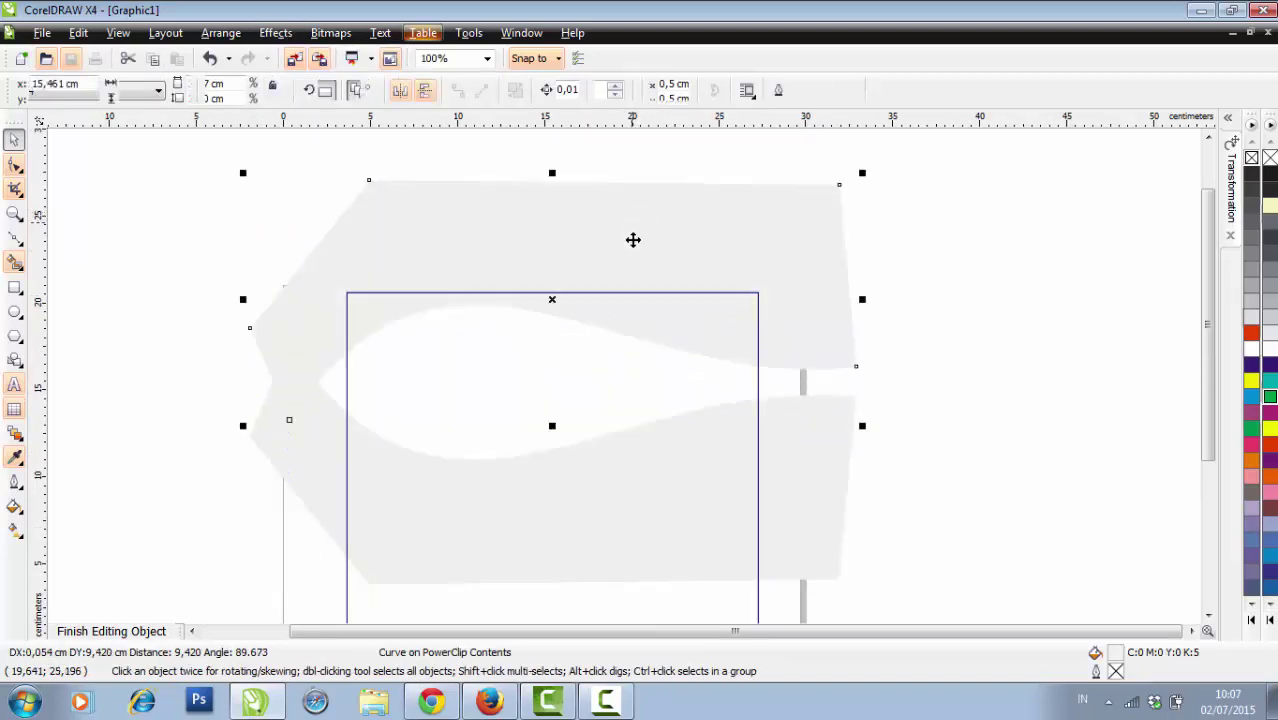
scroll(622, 380, down, 2)
Step: Move the lower grey wave down to the frame's bottom, fine-tune the upper wave's height, and finish editing the PowerClip contents
drag(624, 393, 613, 436)
scroll(593, 428, up, 2)
drag(620, 376, 613, 391)
scroll(613, 391, up, 2)
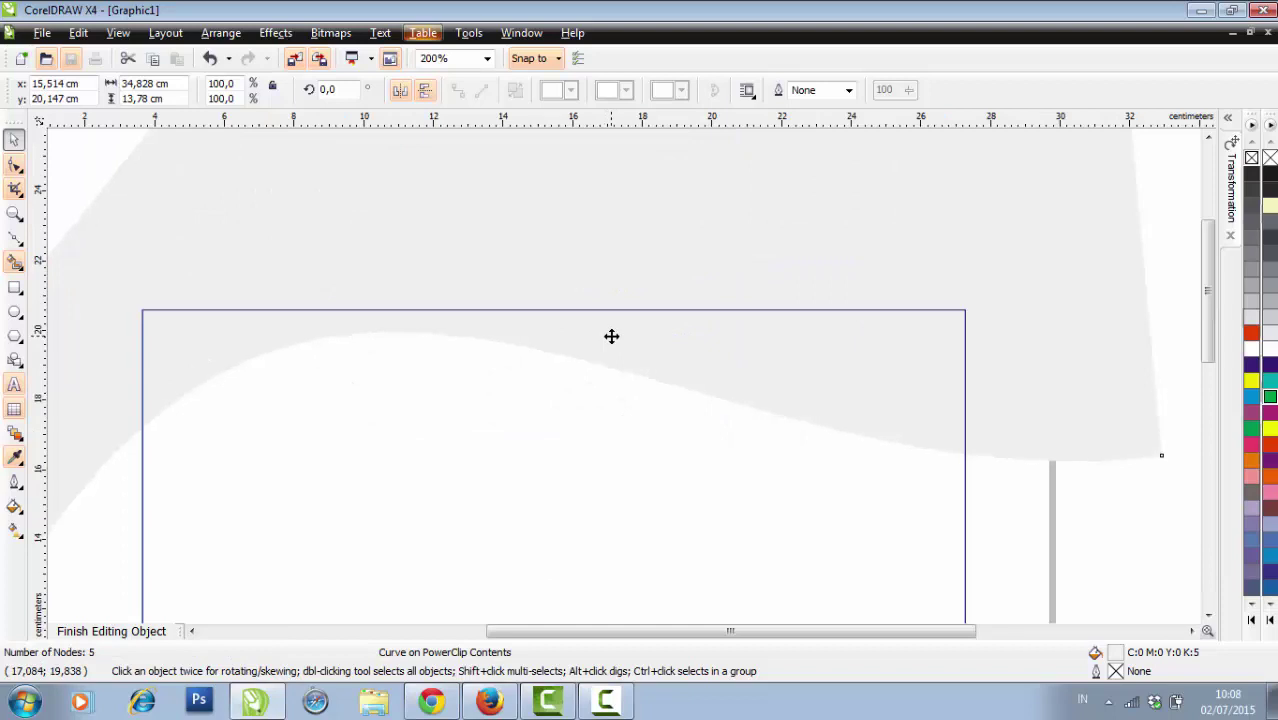
drag(611, 336, 611, 337)
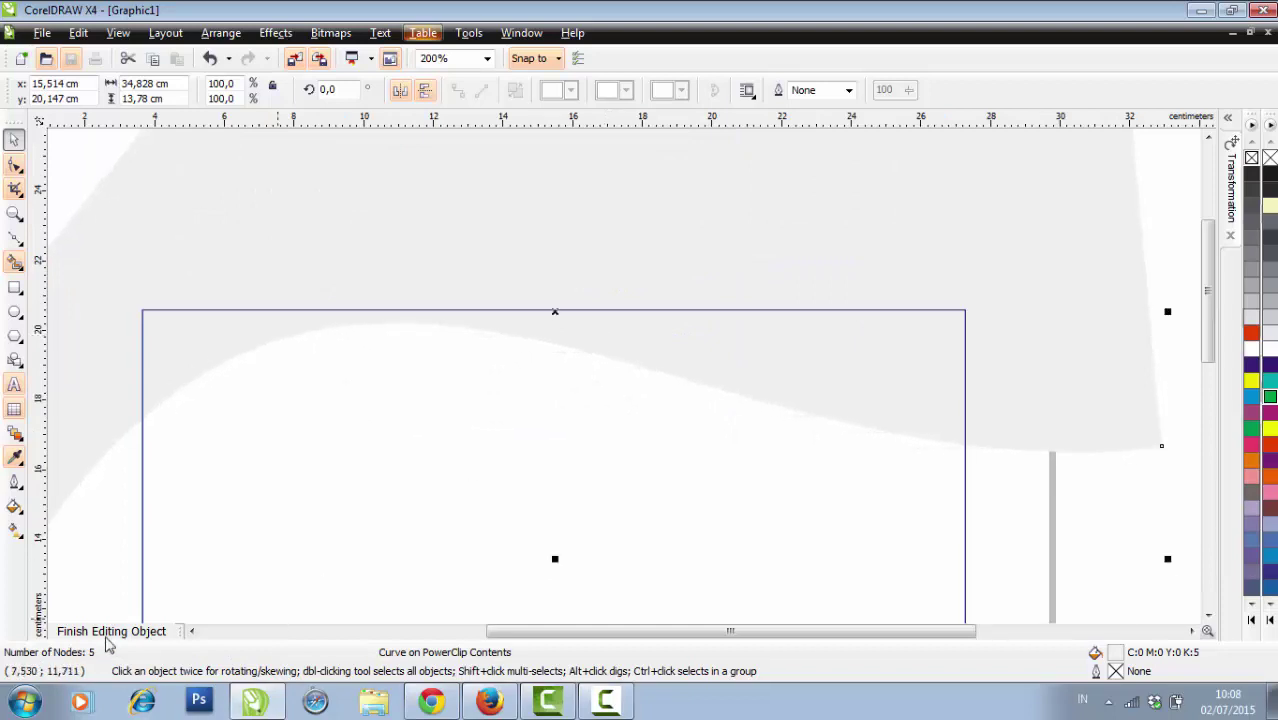
click(108, 634)
scroll(1121, 408, down, 2)
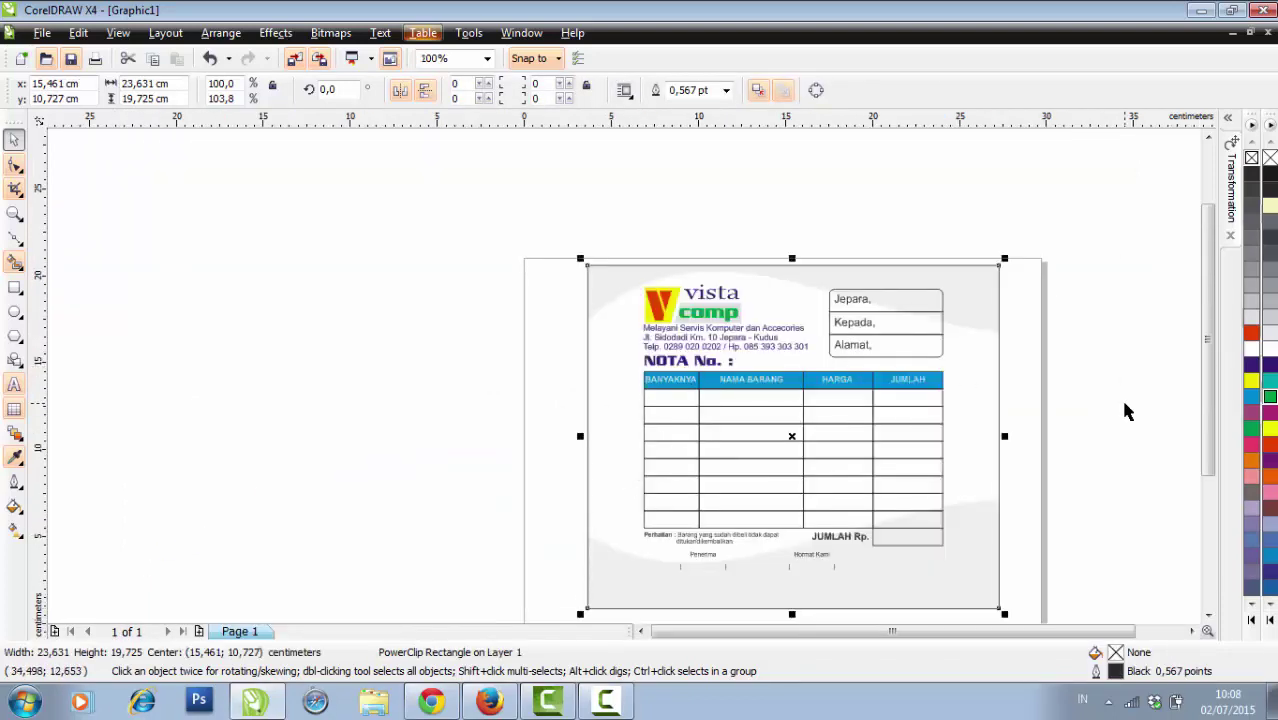
Step: Enlarge the black ArmyBlack letter V to about 370 pt and centre it on the rectangle frame over the table
drag(975, 632, 1012, 638)
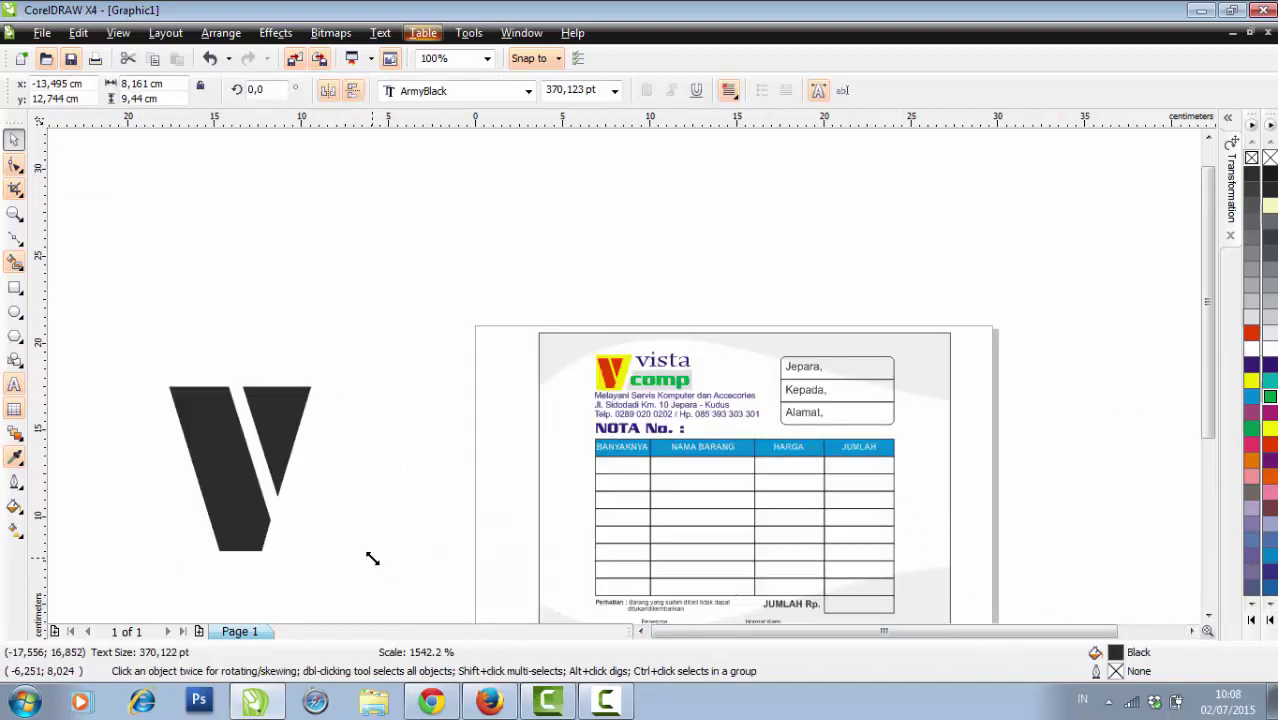
drag(372, 558, 389, 550)
scroll(562, 337, down, 2)
drag(562, 337, 800, 358)
scroll(799, 357, up, 4)
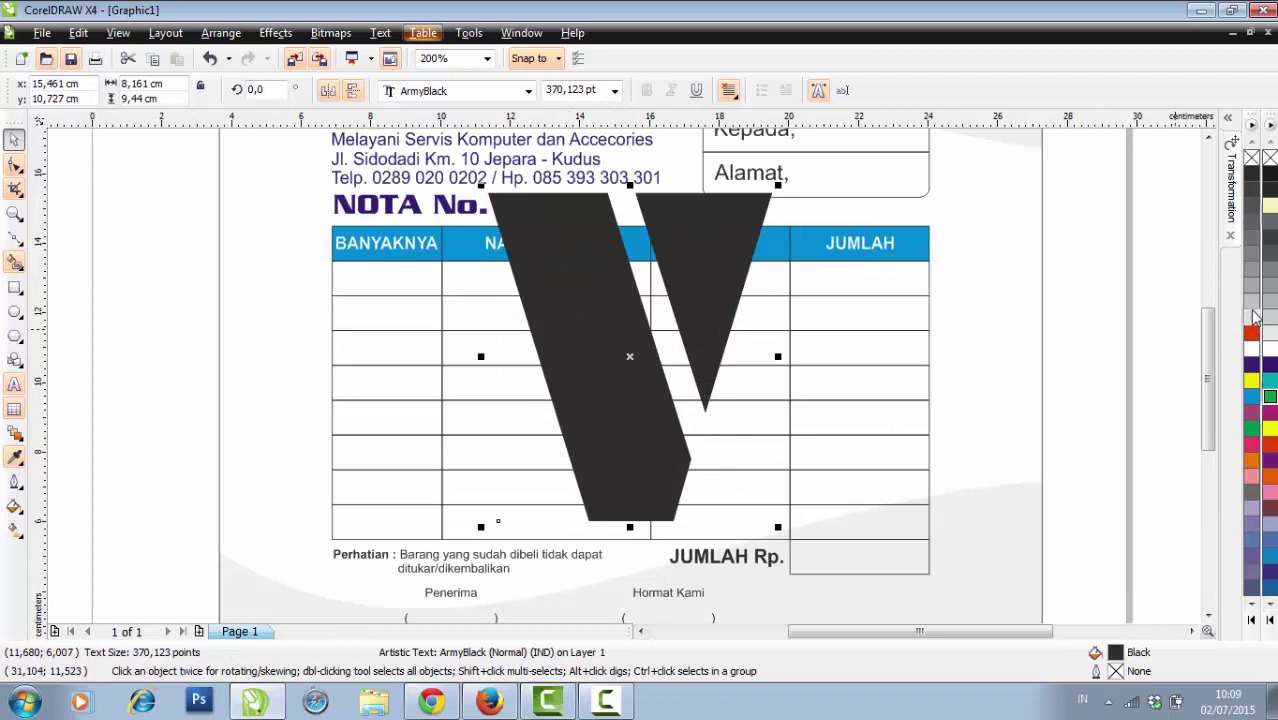
Step: Fill the large V with light grey C:0 M:0 Y:0 K:5 and place it inside the rectangle frame with PowerClip
drag(1254, 318, 1221, 318)
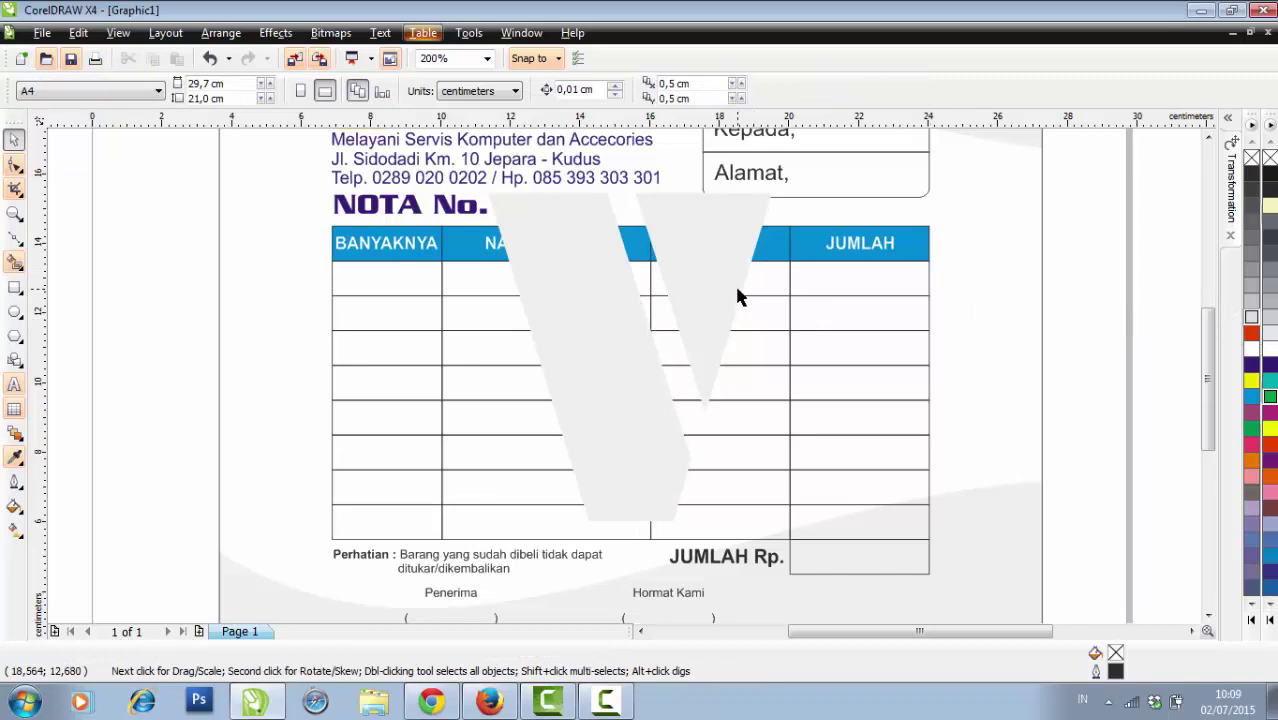
scroll(602, 340, down, 2)
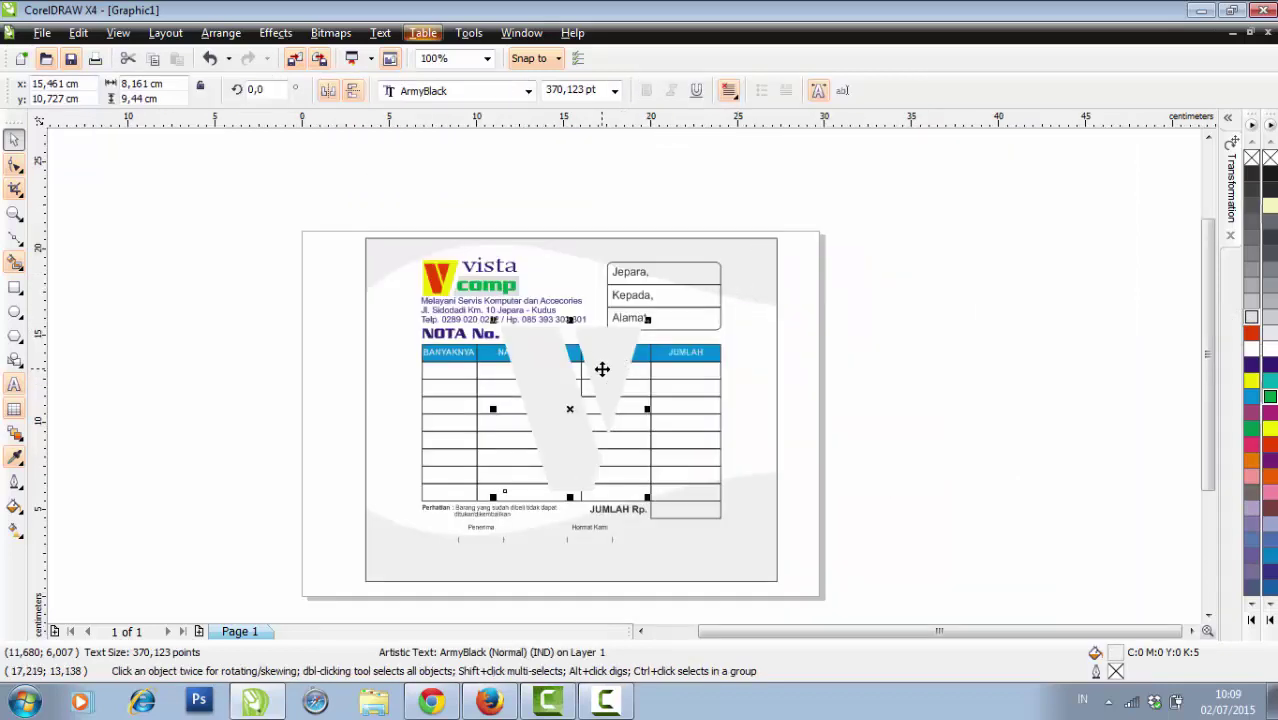
drag(602, 365, 964, 357)
click(276, 33)
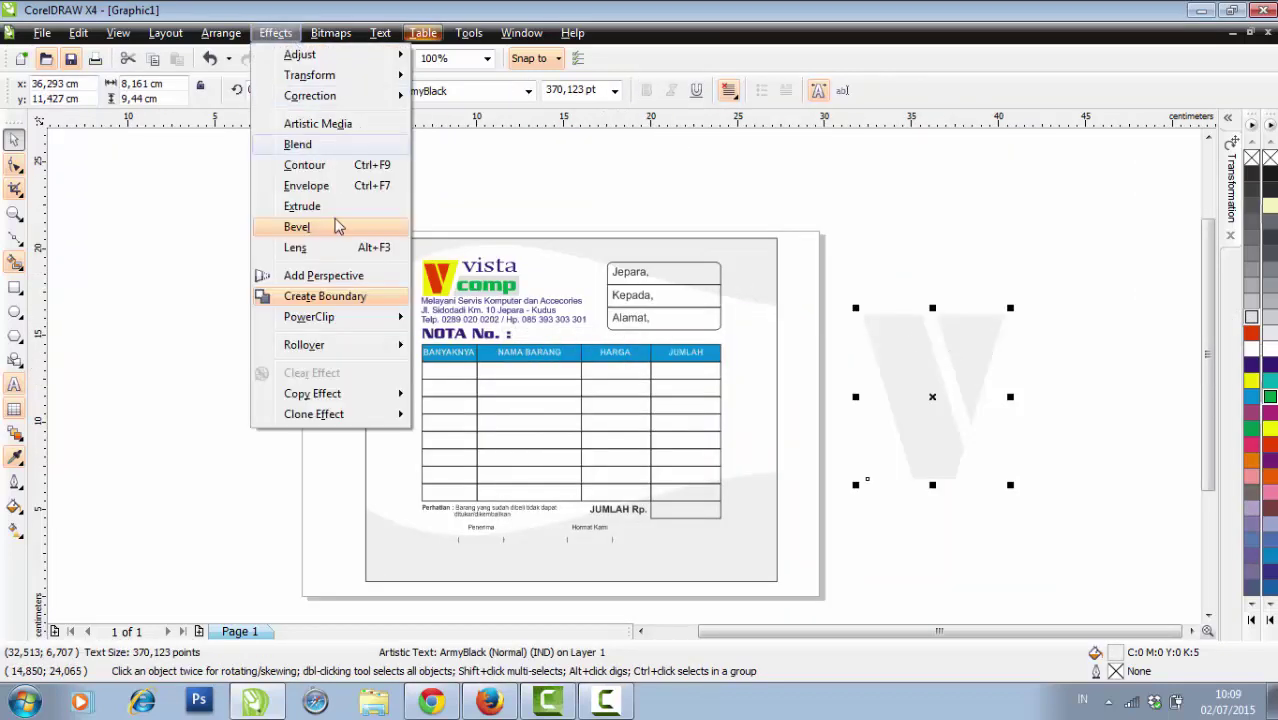
mouse_move(330, 316)
click(480, 316)
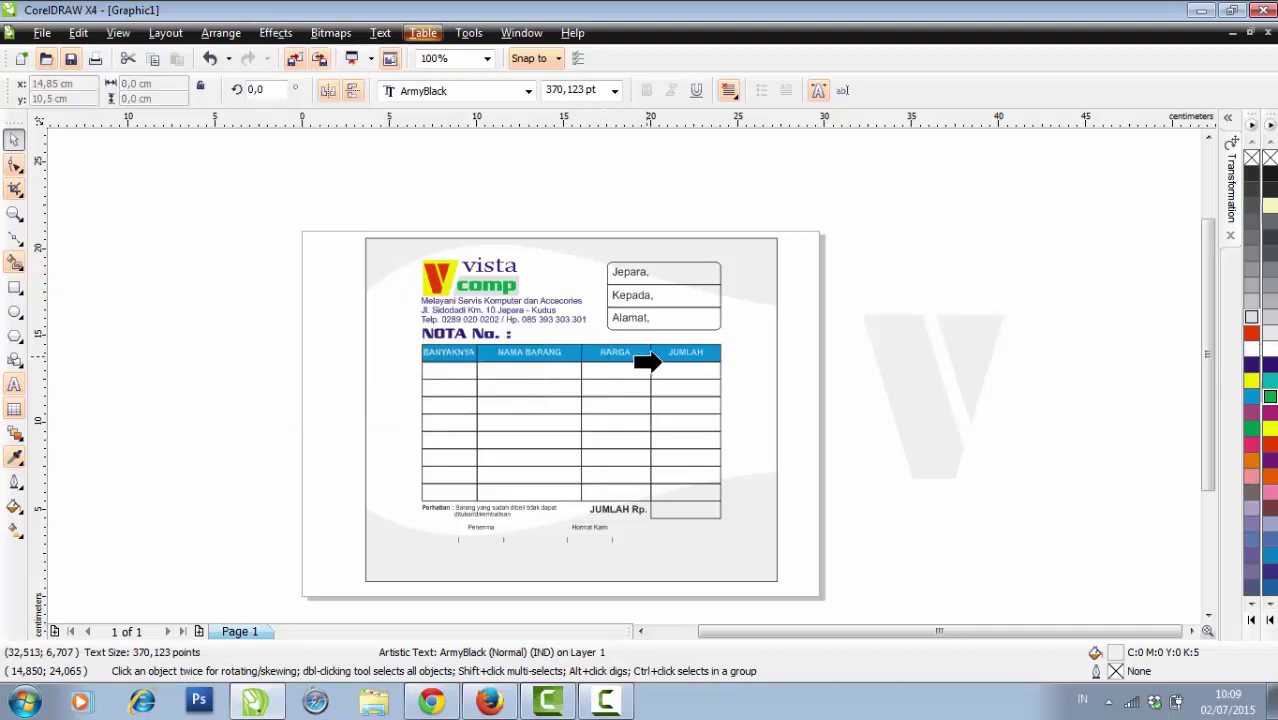
click(747, 365)
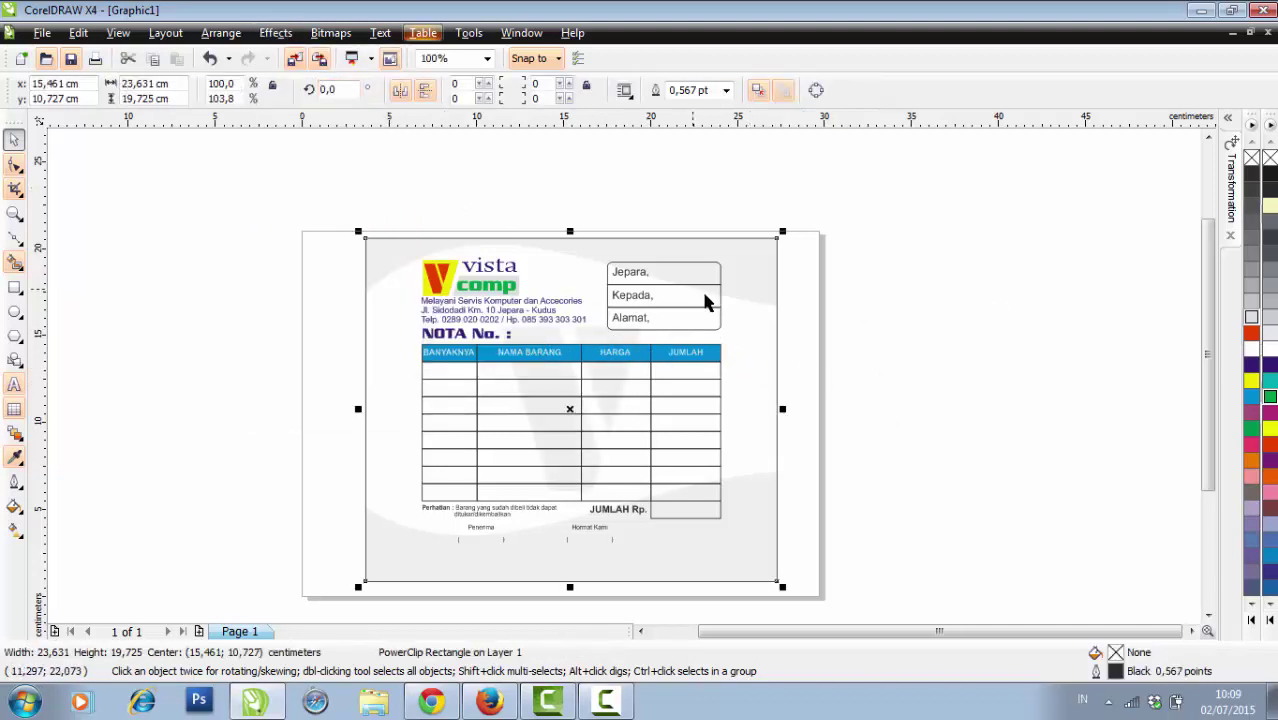